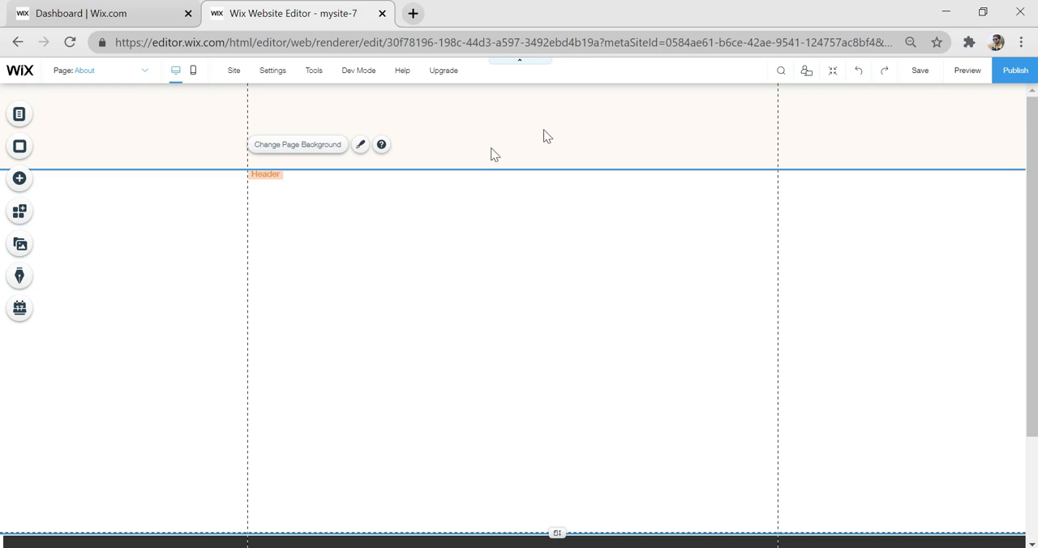
# - Open the Home page and copy its grey WEB STUDIO header box together with the navigation menu
pyautogui.click(18, 115)
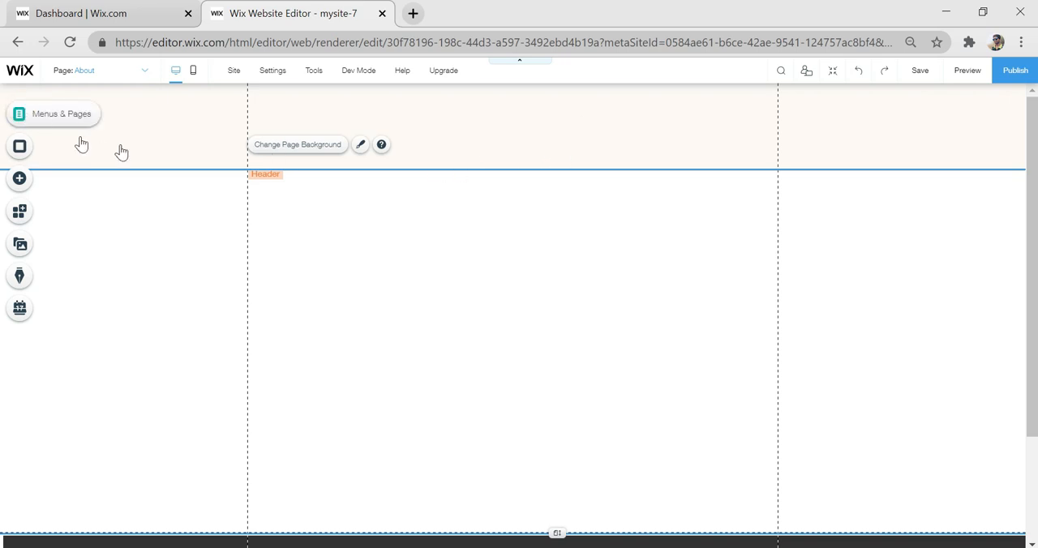
pyautogui.click(177, 150)
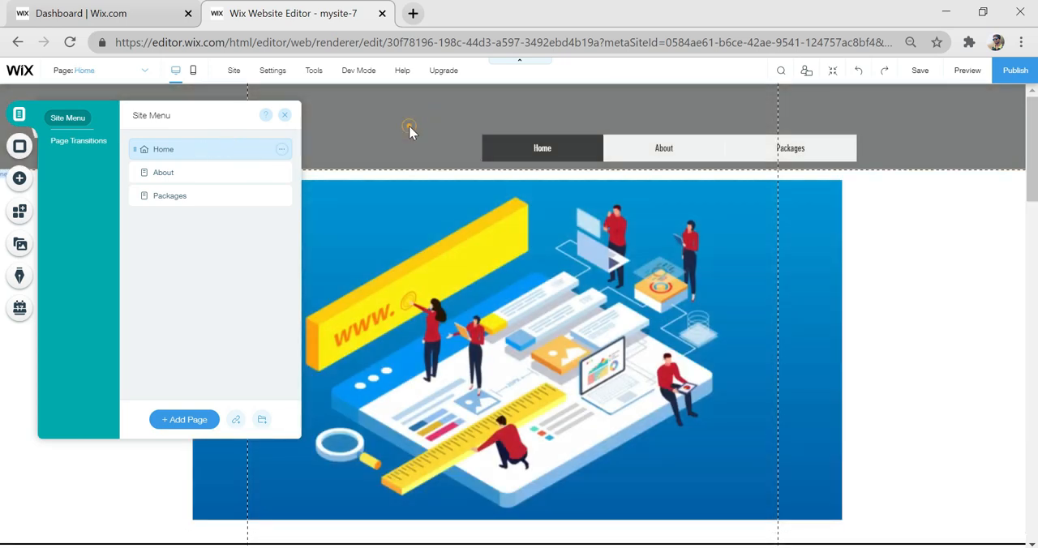
pyautogui.click(409, 130)
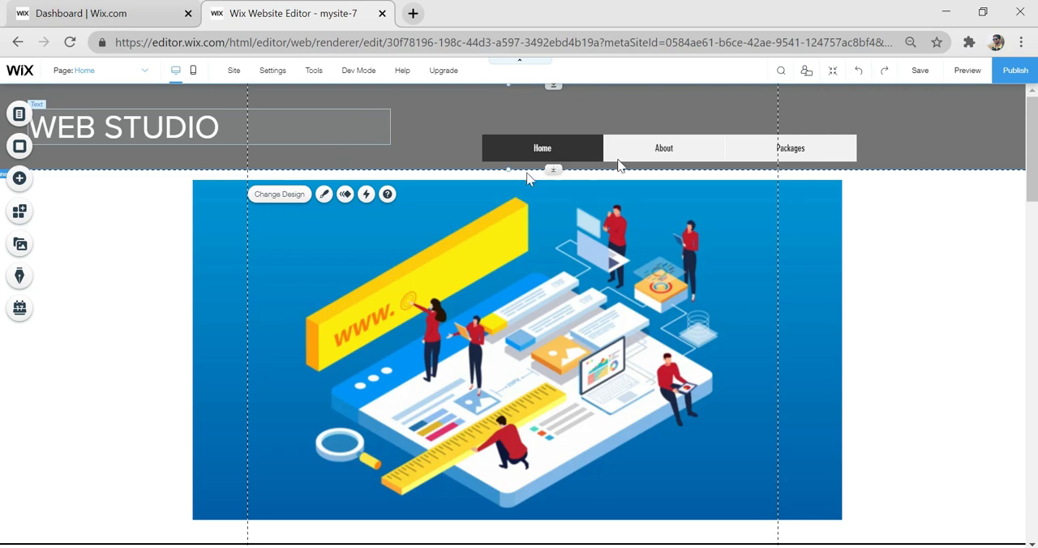
pyautogui.rightClick(954, 138)
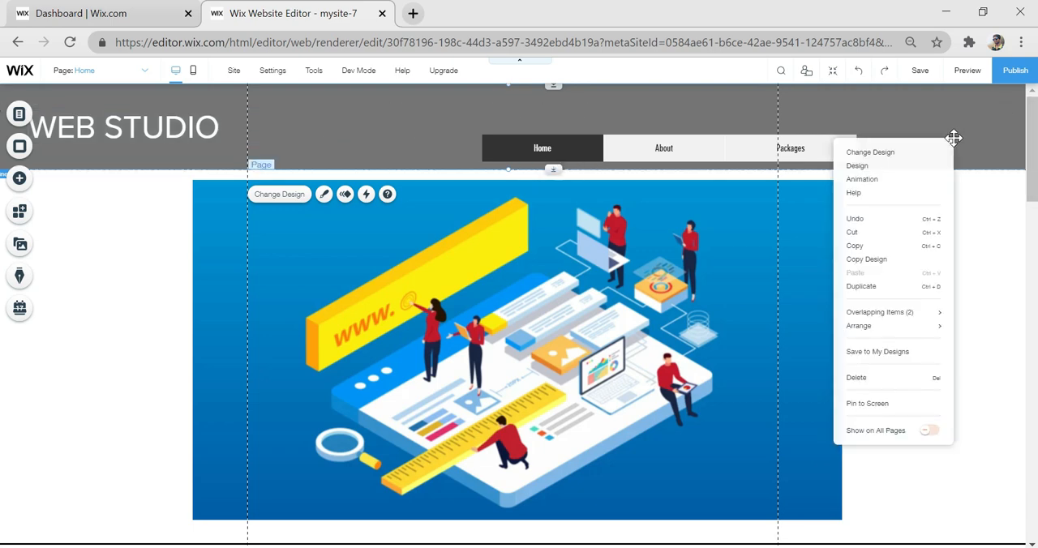
pyautogui.click(887, 250)
# - Paste the copied header box on the About page and align it across the page's header area
pyautogui.click(19, 113)
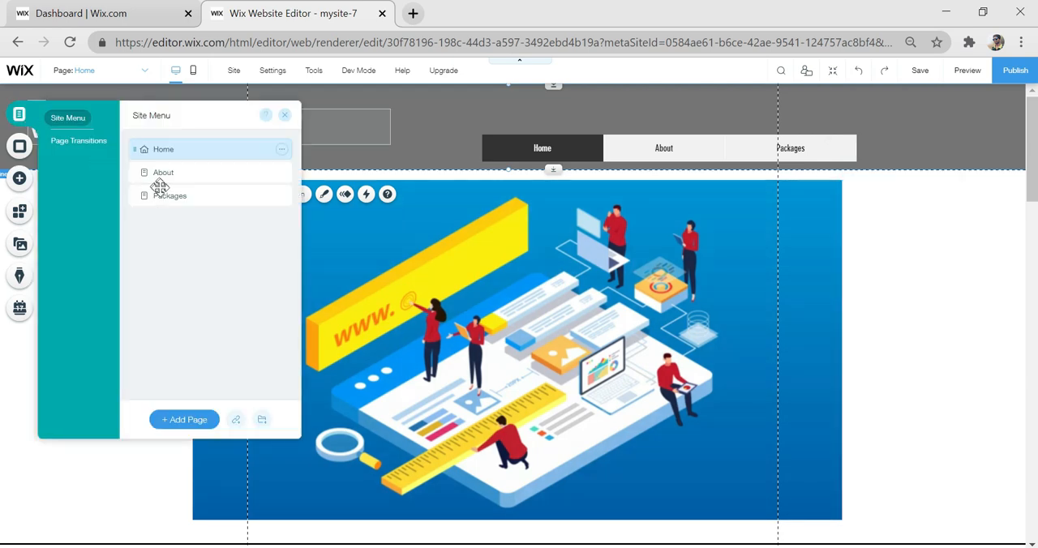
pyautogui.click(180, 173)
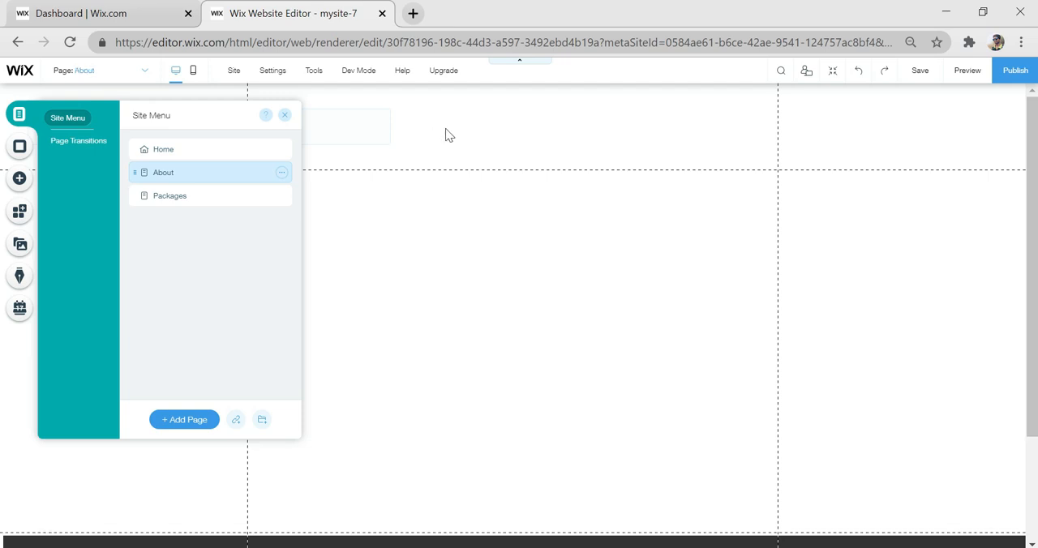
pyautogui.rightClick(445, 128)
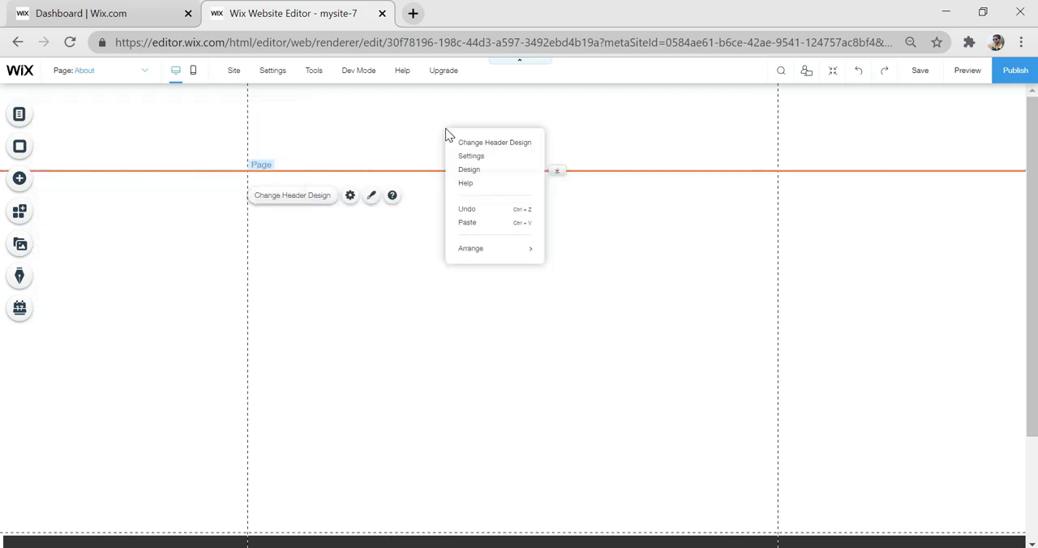
pyautogui.click(467, 223)
pyautogui.click(676, 197)
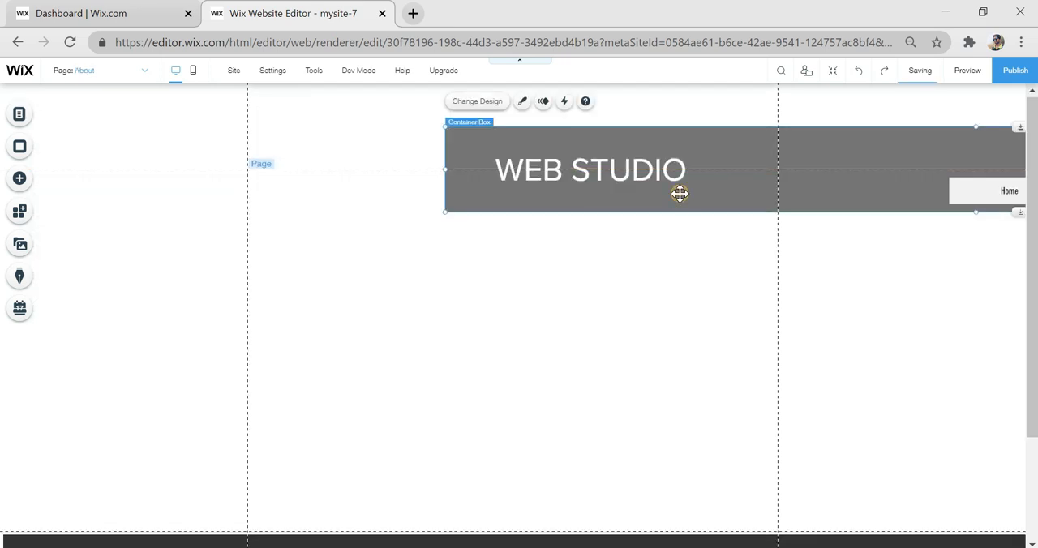
pyautogui.moveTo(551, 200); pyautogui.dragTo(219, 144)
pyautogui.click(581, 296)
# - Add a Huge Title text element to the About page just below the header
pyautogui.scroll(-2, 503, 268)
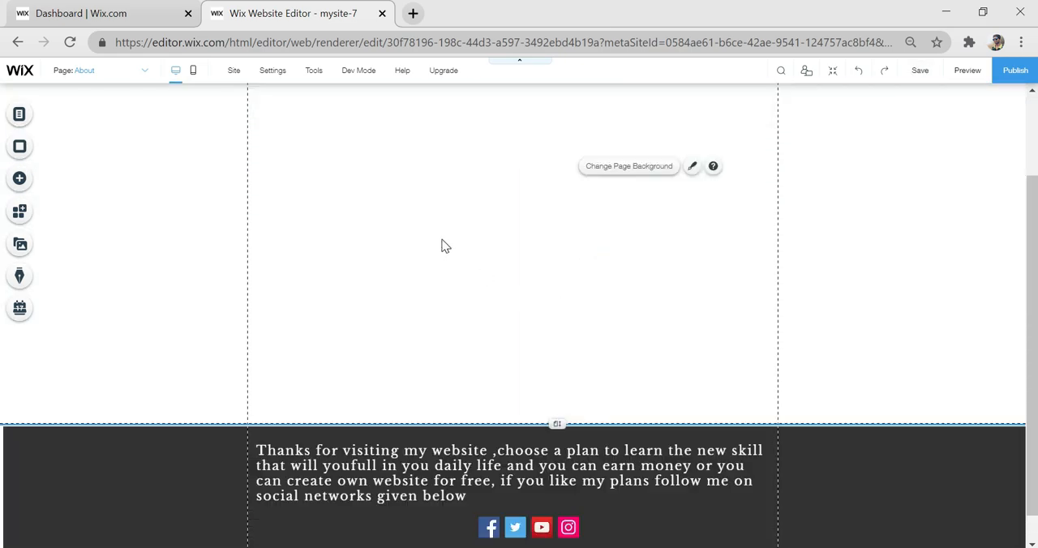
pyautogui.scroll(2, 462, 231)
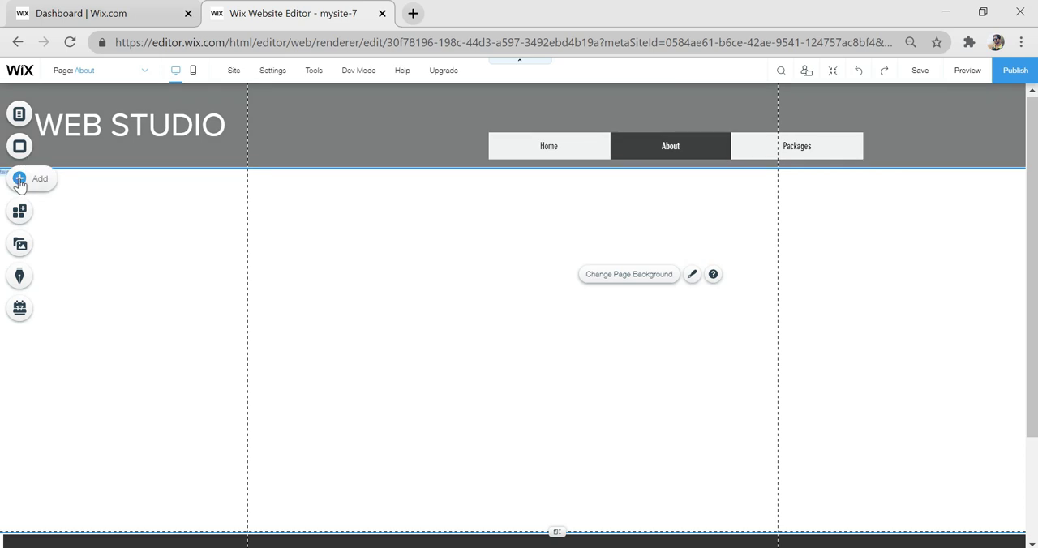
pyautogui.click(49, 180)
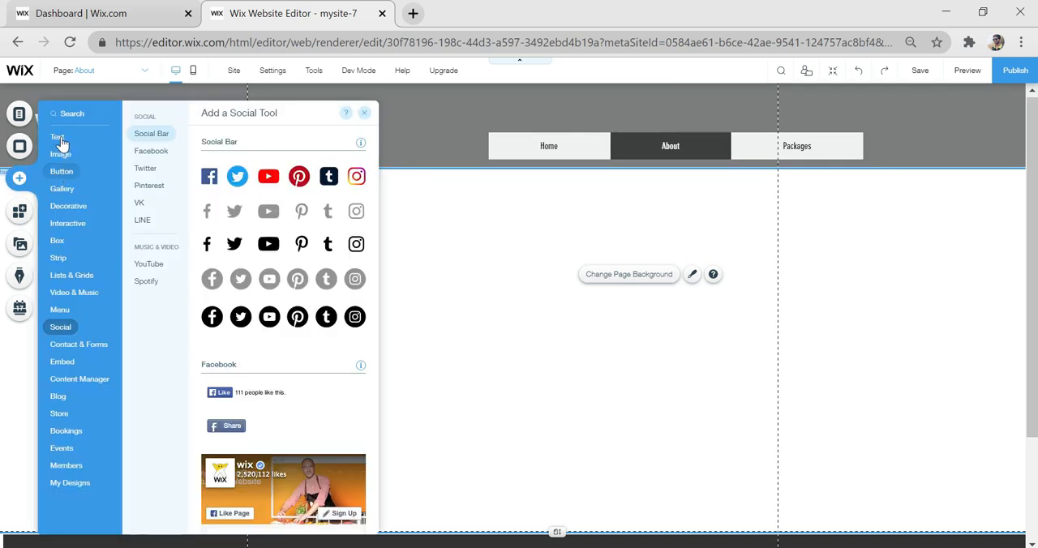
pyautogui.click(61, 139)
pyautogui.scroll(-3, 302, 404)
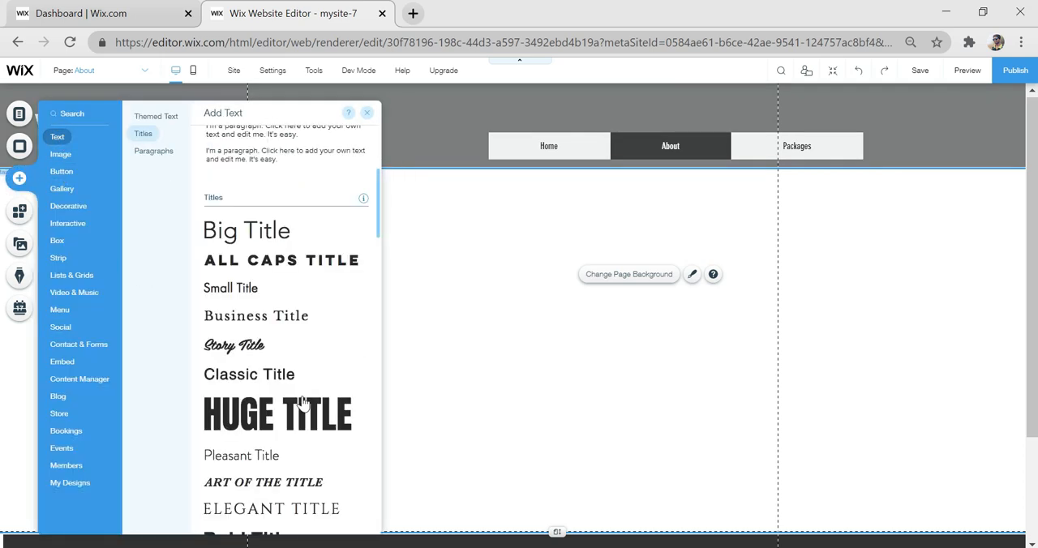
pyautogui.moveTo(300, 414)
pyautogui.mouseDown()
pyautogui.moveTo(484, 294)
pyautogui.moveTo(497, 198)
pyautogui.mouseUp()
pyautogui.click(497, 199)
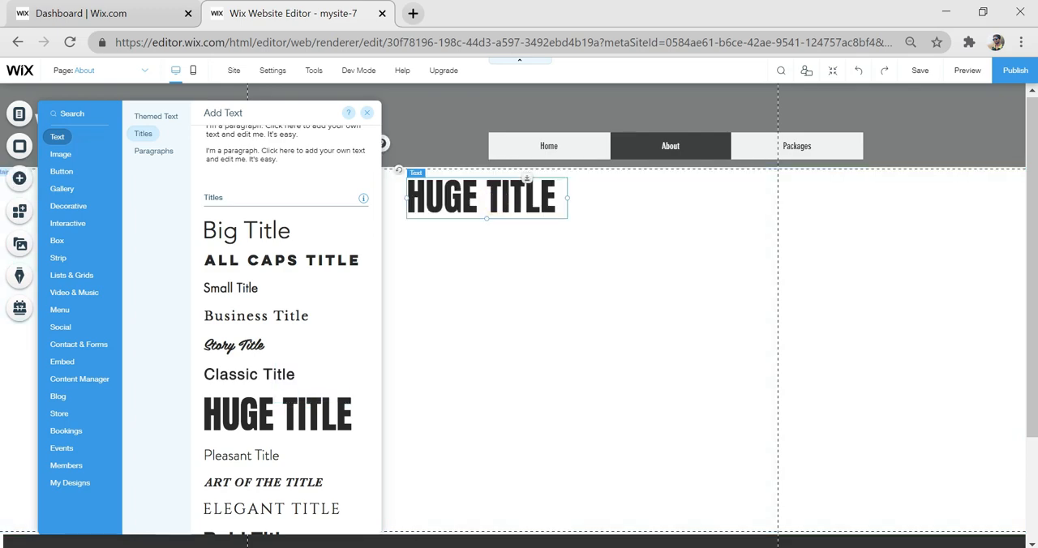
# - Change the title's text to ABOUT US and centre it horizontally below the header
pyautogui.doubleClick(497, 199)
pyautogui.press('BackSpace')
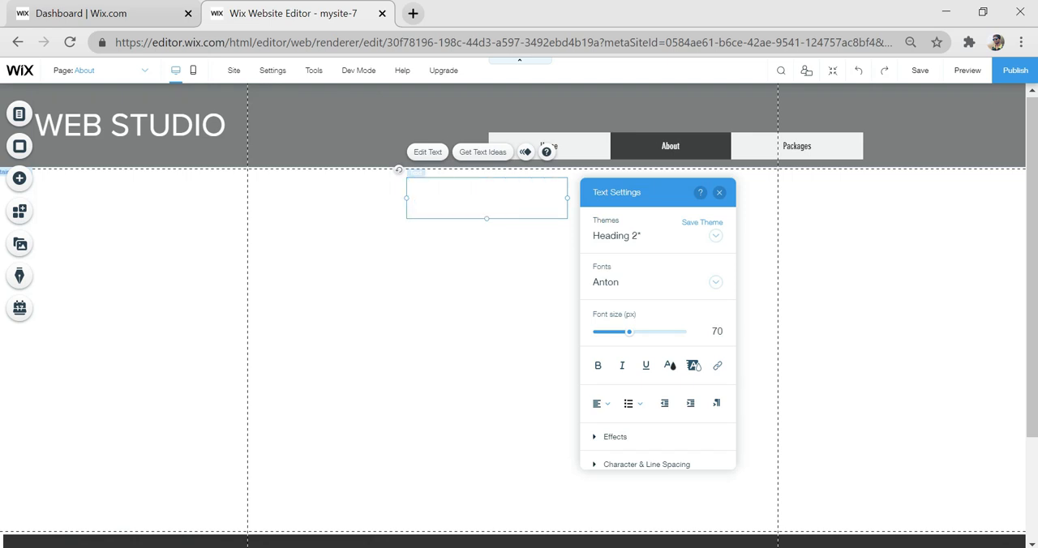
pyautogui.write('ABOUT US')
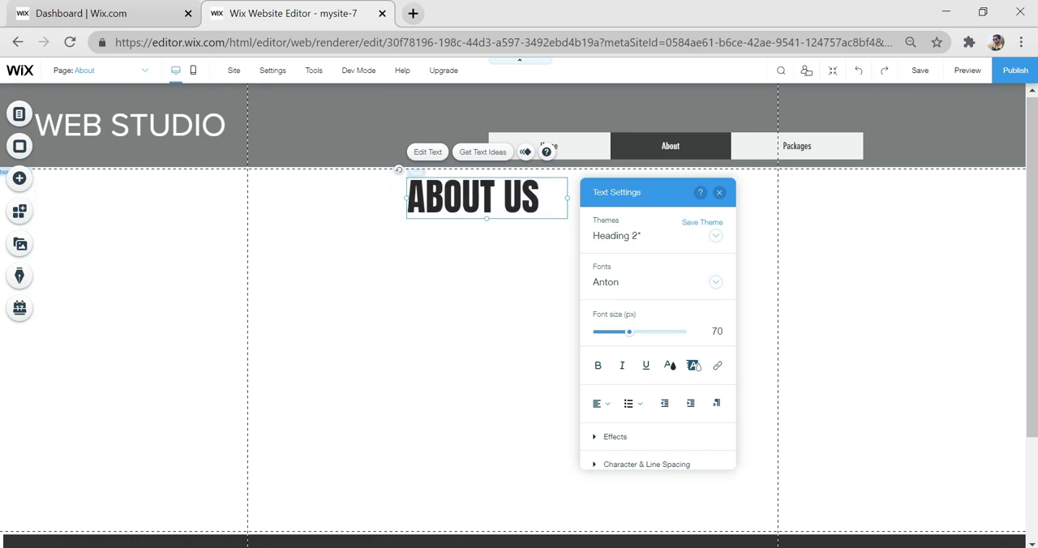
pyautogui.click(469, 274)
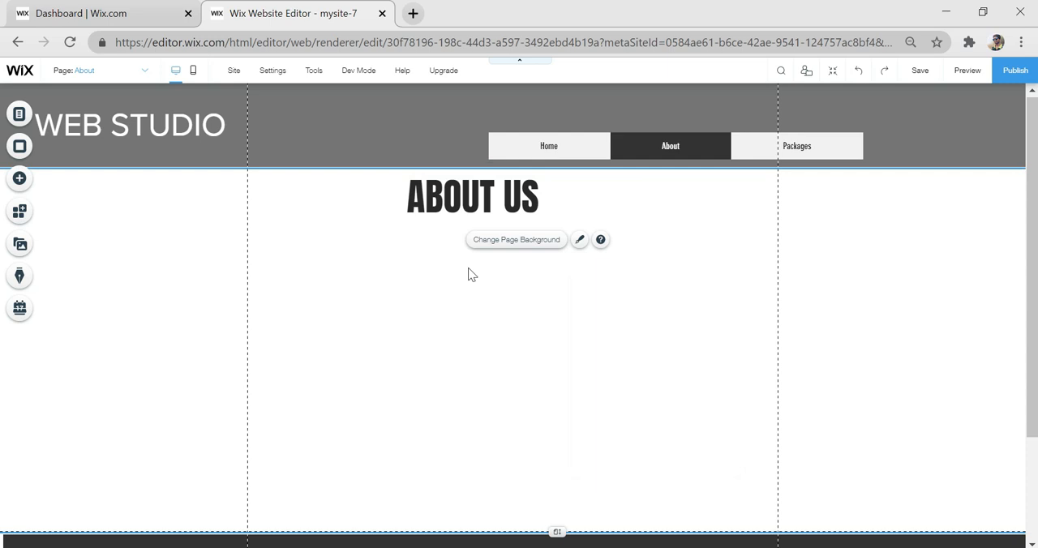
pyautogui.click(479, 195)
pyautogui.moveTo(487, 196)
pyautogui.mouseDown()
pyautogui.moveTo(511, 193)
pyautogui.moveTo(500, 193)
pyautogui.mouseUp()
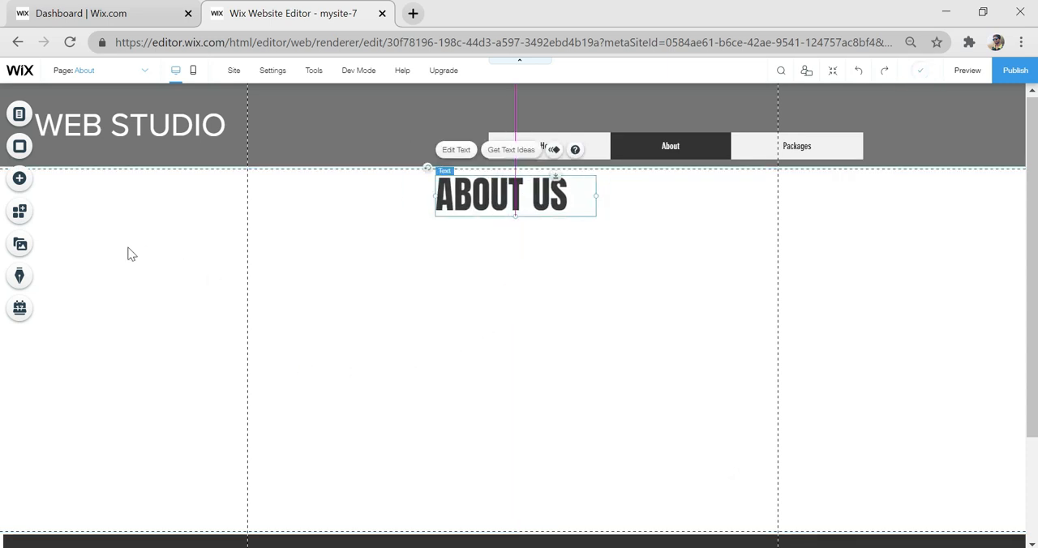
pyautogui.click(84, 257)
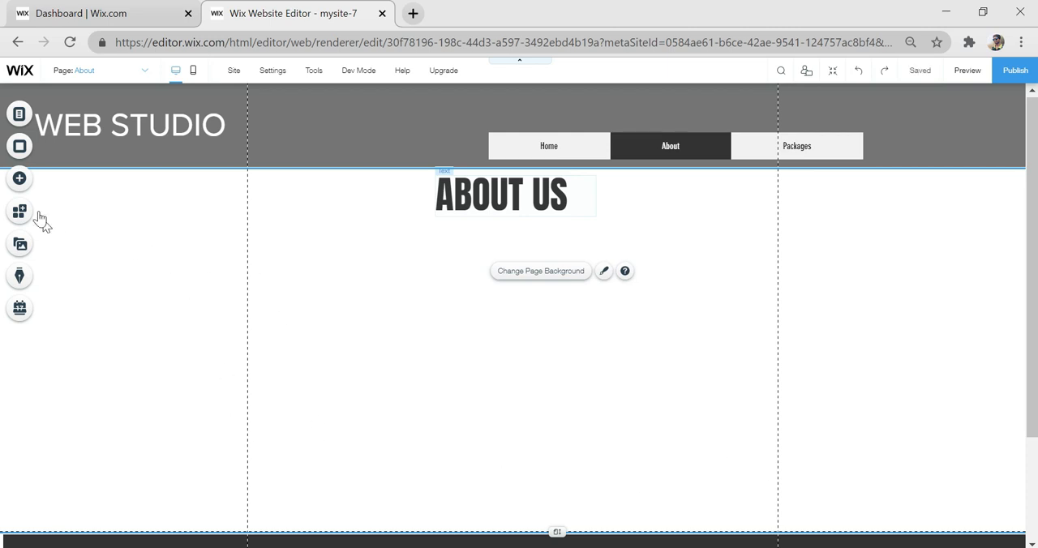
# - Add the blue themed box beside the content area, narrow it to the left gridline and make it taller
pyautogui.click(20, 178)
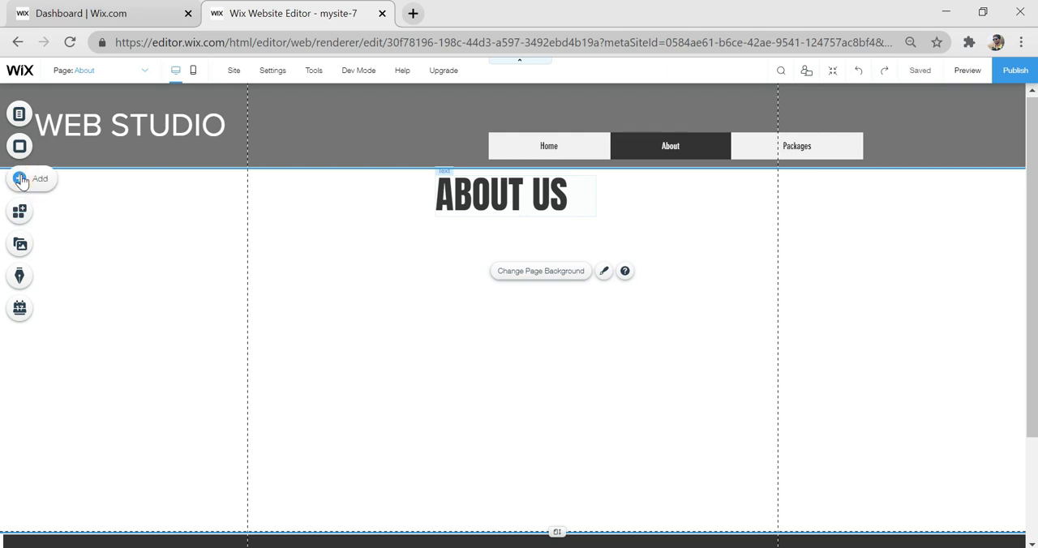
pyautogui.click(444, 348)
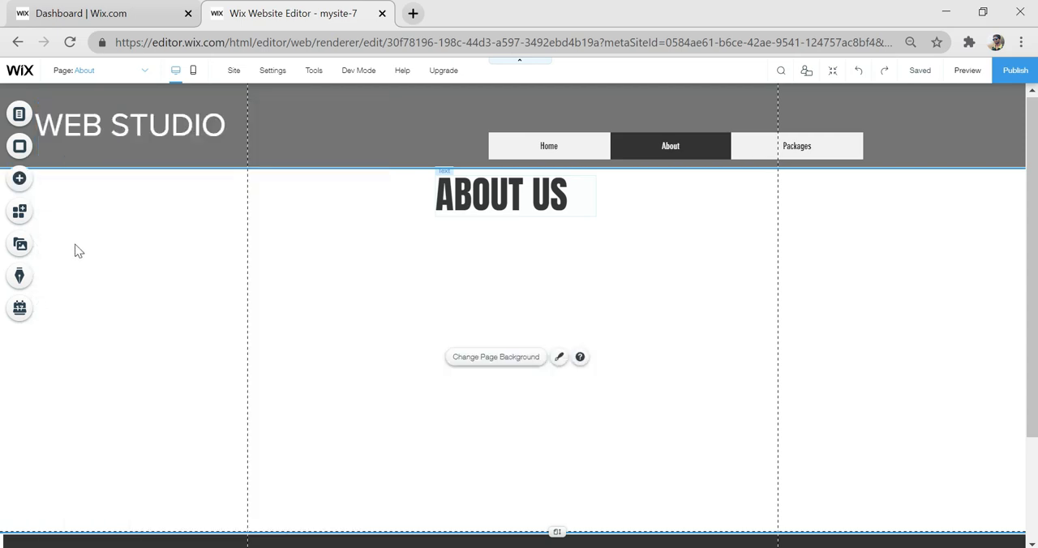
pyautogui.click(18, 179)
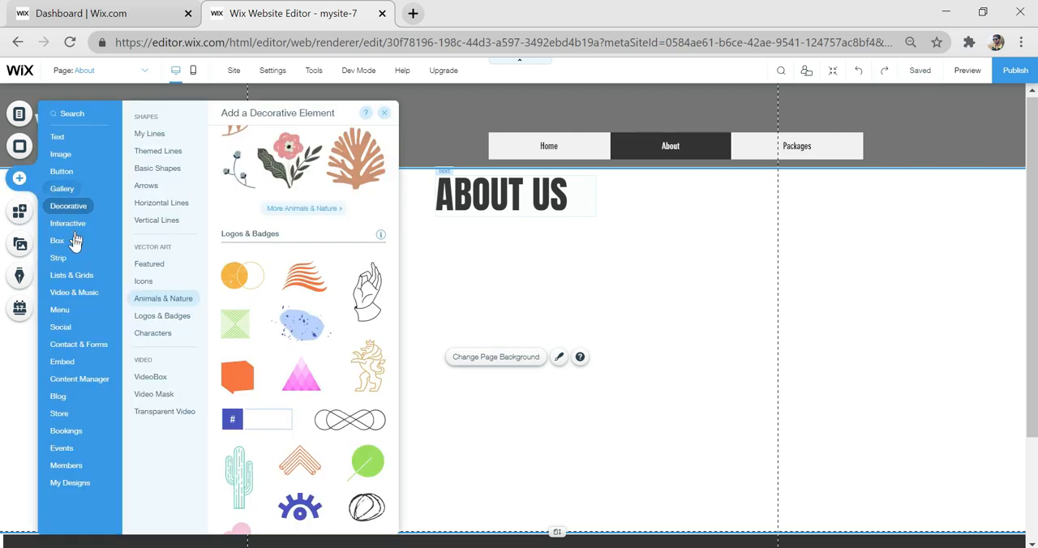
pyautogui.click(57, 243)
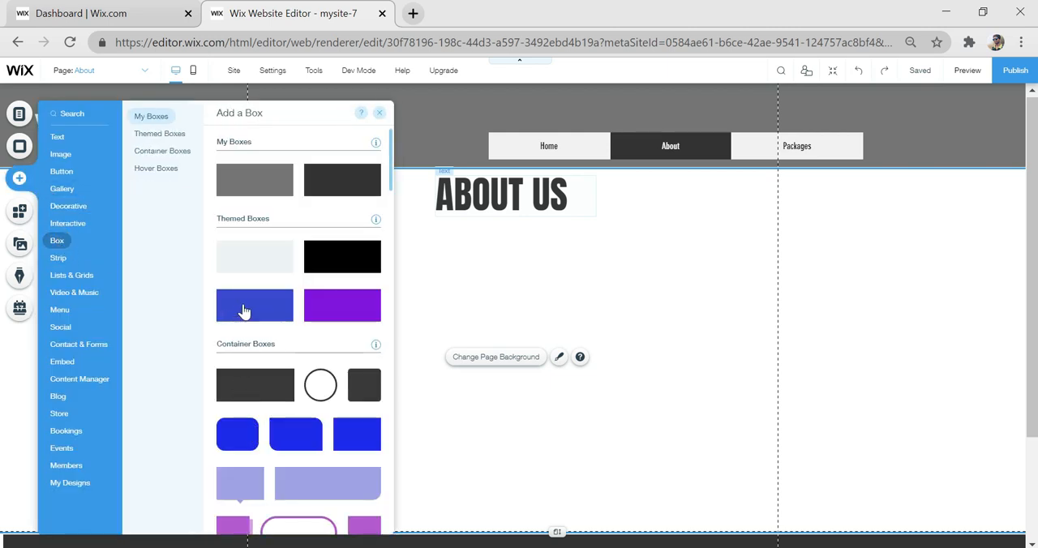
pyautogui.moveTo(244, 312); pyautogui.dragTo(157, 309)
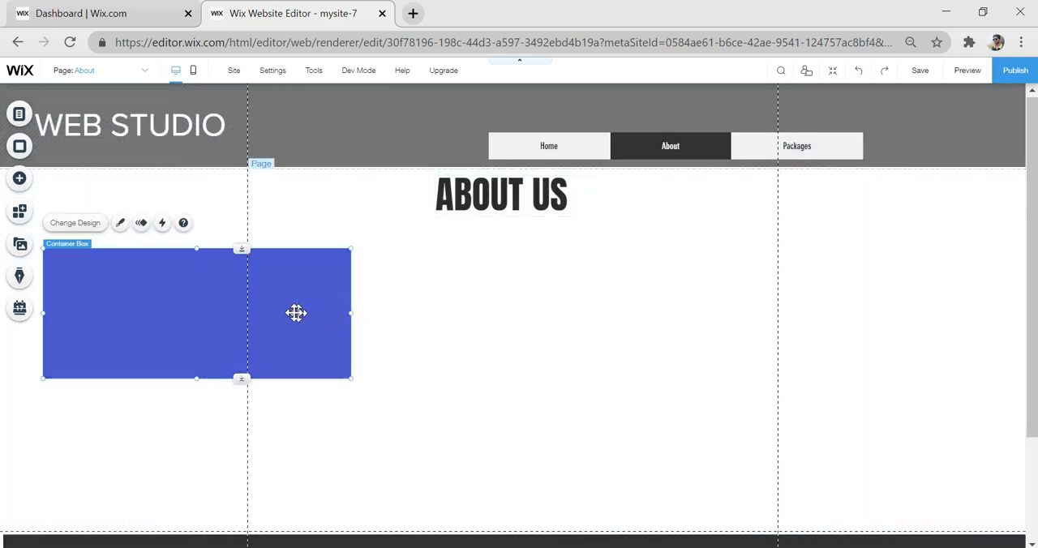
pyautogui.moveTo(351, 313); pyautogui.dragTo(248, 313)
pyautogui.scroll(-2, 143, 268)
pyautogui.moveTo(144, 268); pyautogui.dragTo(145, 385)
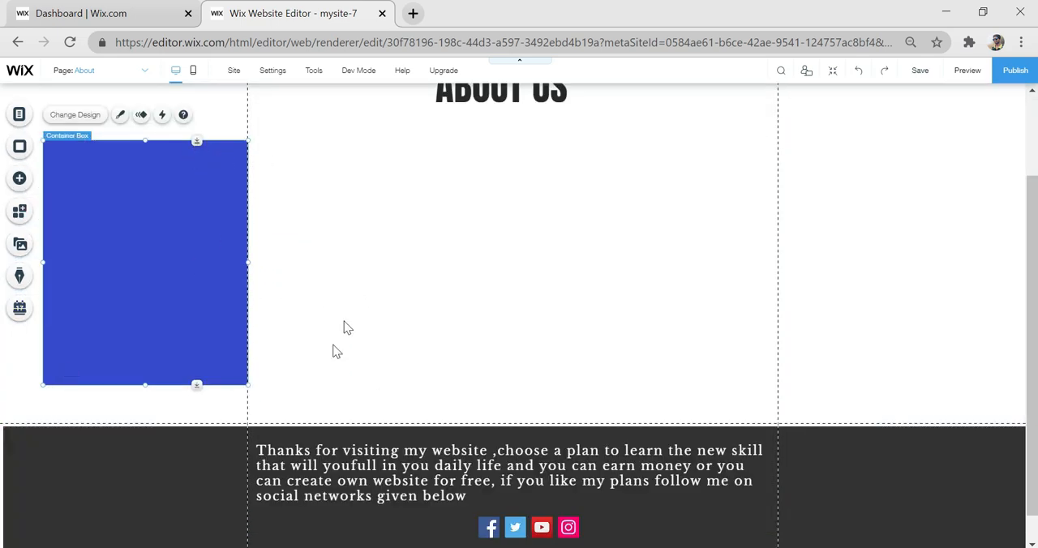
pyautogui.scroll(1, 308, 363)
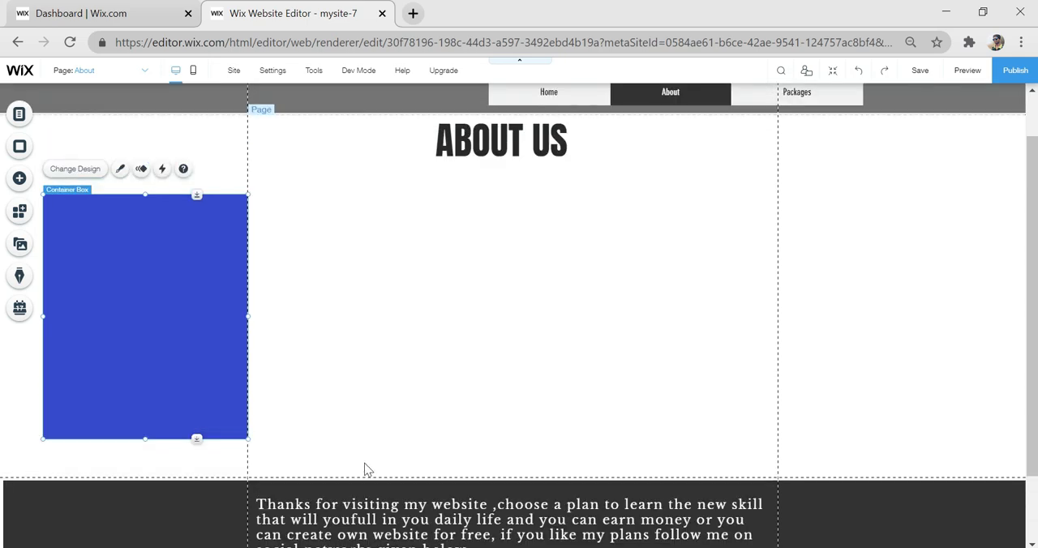
# - Increase the About page's height so there is more empty space between the blue box and the footer
pyautogui.click(475, 462)
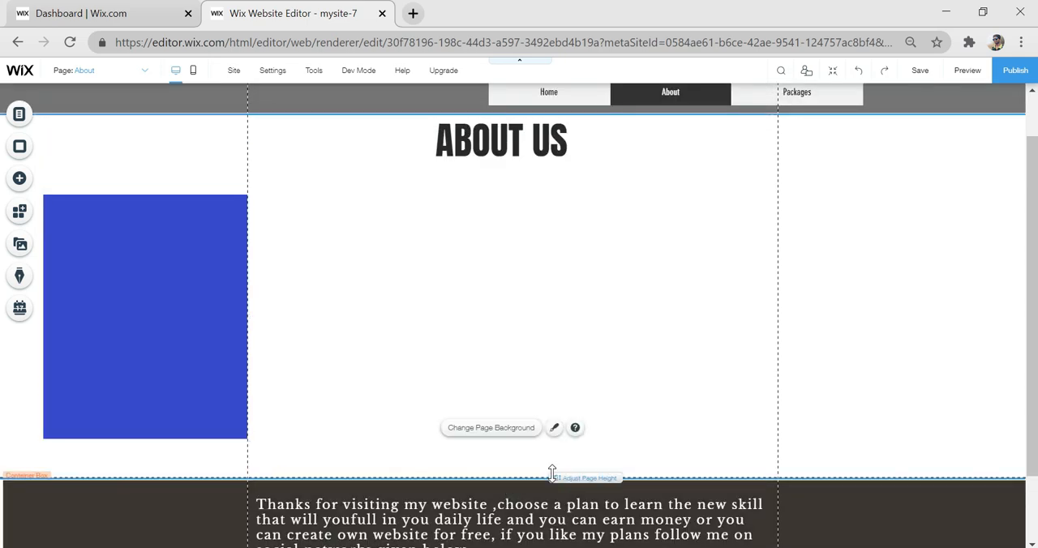
pyautogui.moveTo(552, 493); pyautogui.dragTo(558, 540)
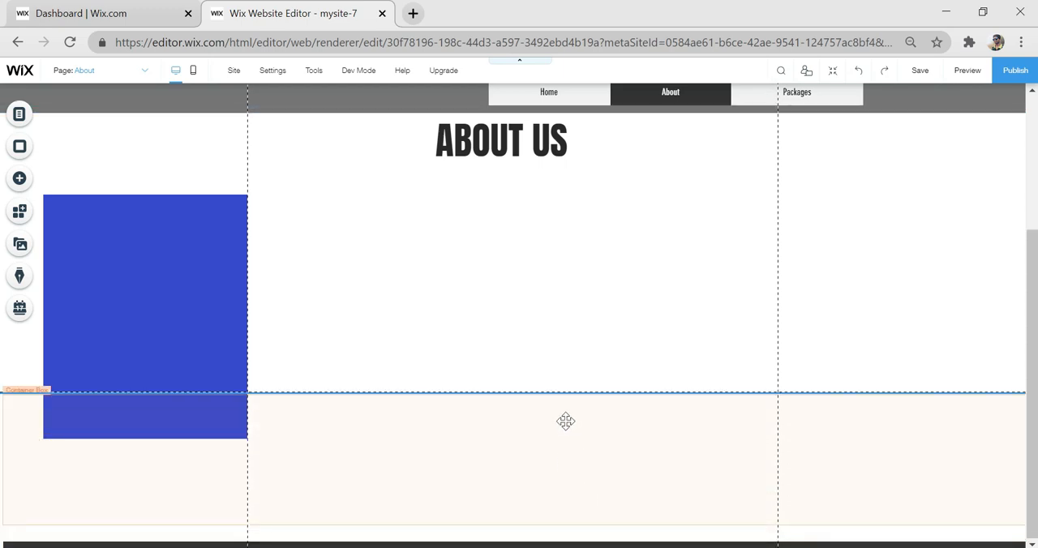
pyautogui.click(549, 339)
pyautogui.scroll(-3, 554, 381)
pyautogui.moveTo(558, 395); pyautogui.dragTo(556, 528)
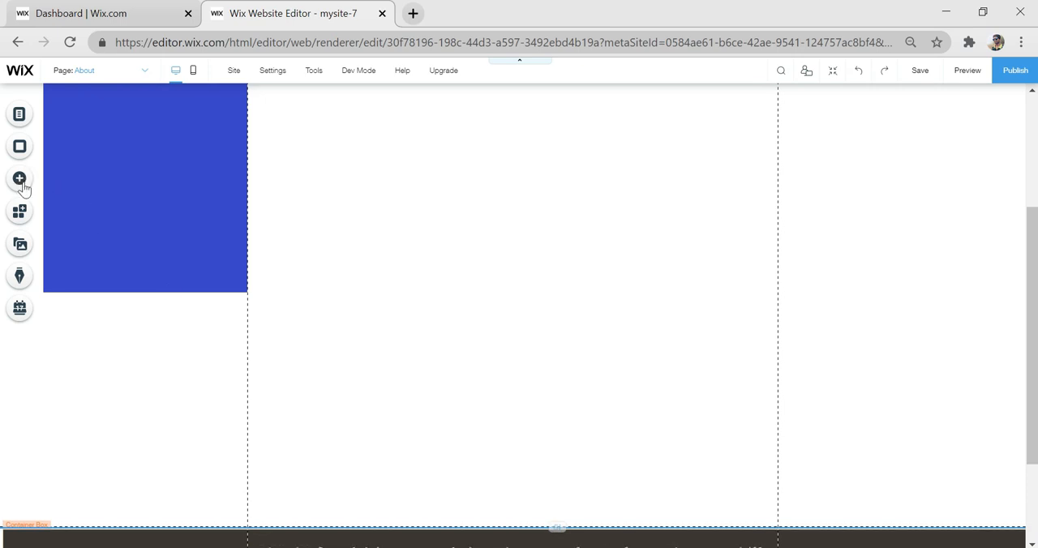
# - Add the team-member repeater with round photos below the blue box, open its layout options and reposition it
pyautogui.click(24, 183)
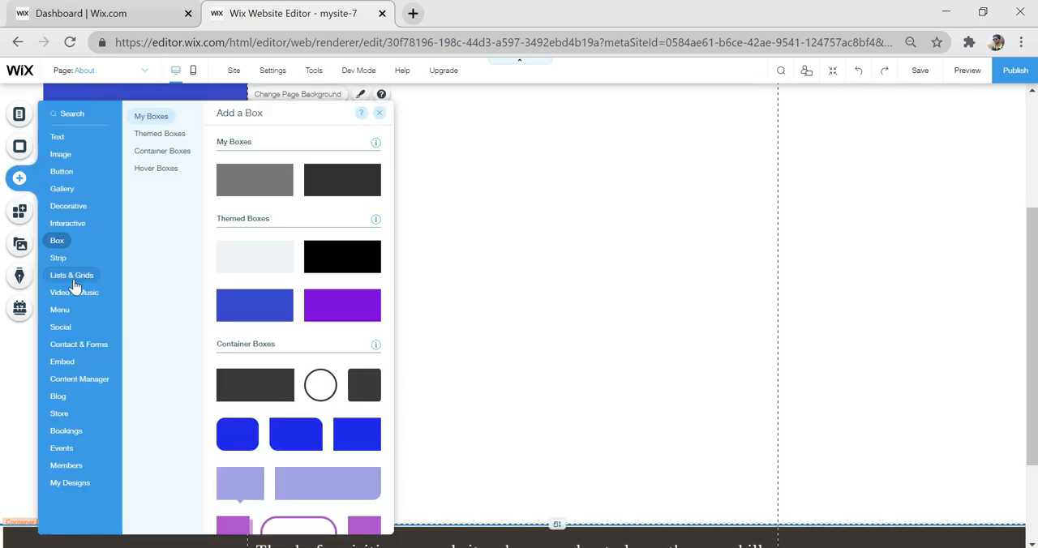
pyautogui.moveTo(75, 283)
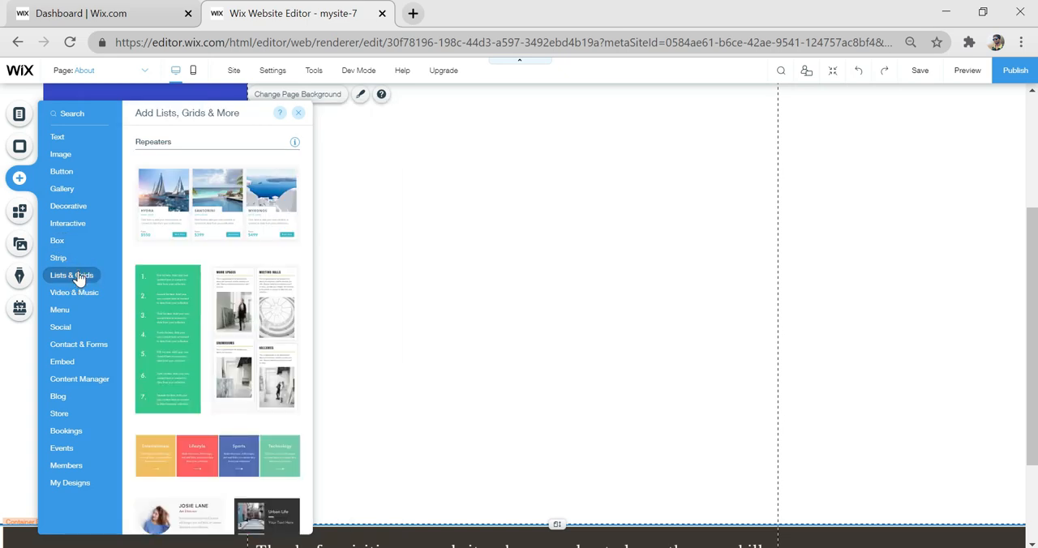
pyautogui.scroll(-5, 146, 321)
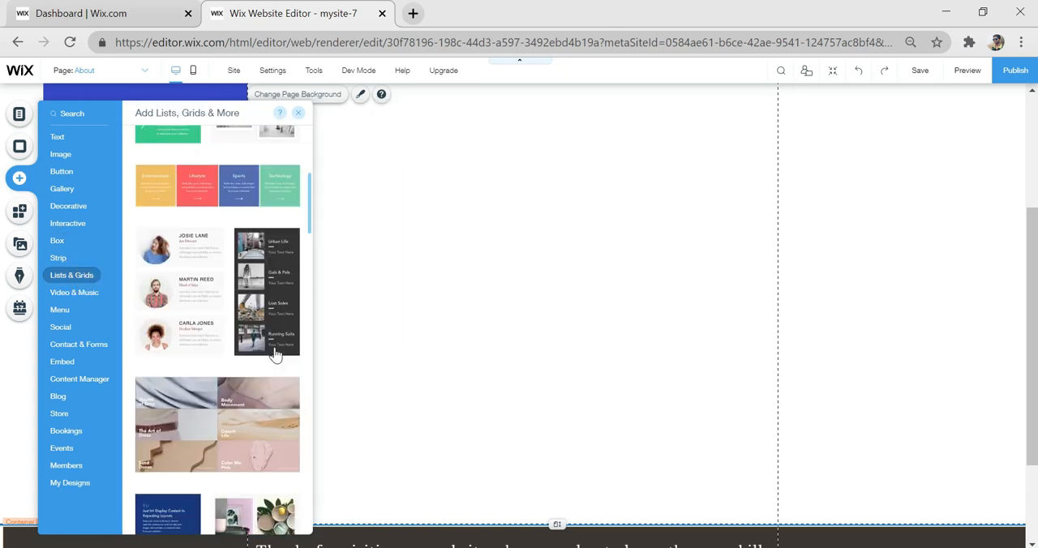
pyautogui.moveTo(186, 267); pyautogui.dragTo(362, 205)
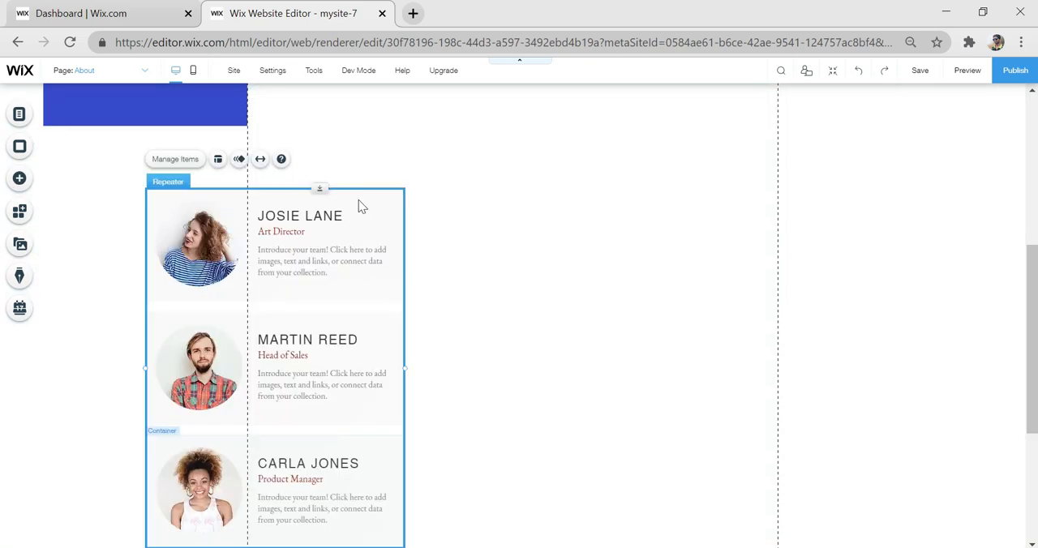
pyautogui.click(219, 161)
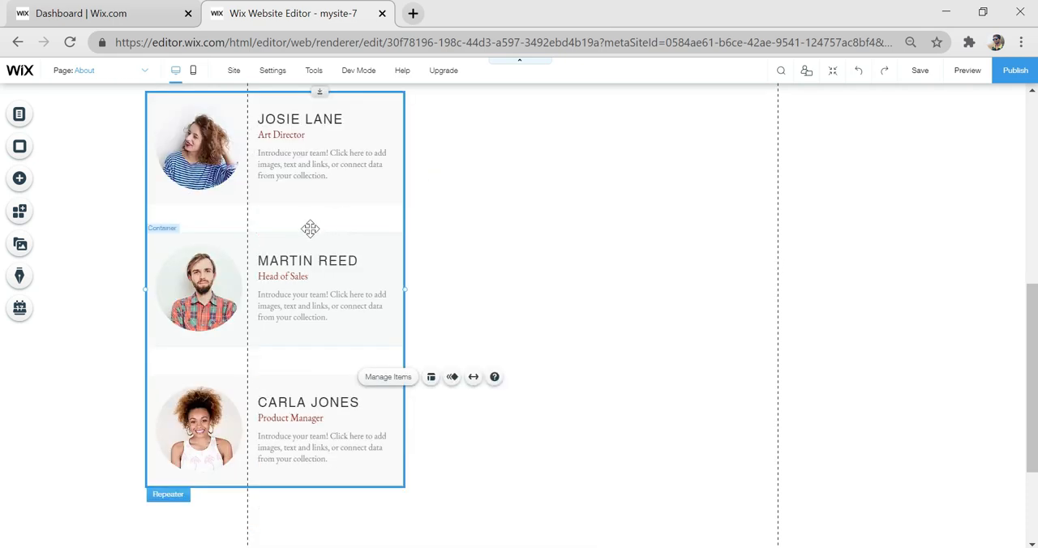
pyautogui.moveTo(310, 228); pyautogui.dragTo(260, 267)
# - Look through the social tools available for the page, from the social bar down to the Spotify buttons
pyautogui.scroll(6, 264, 271)
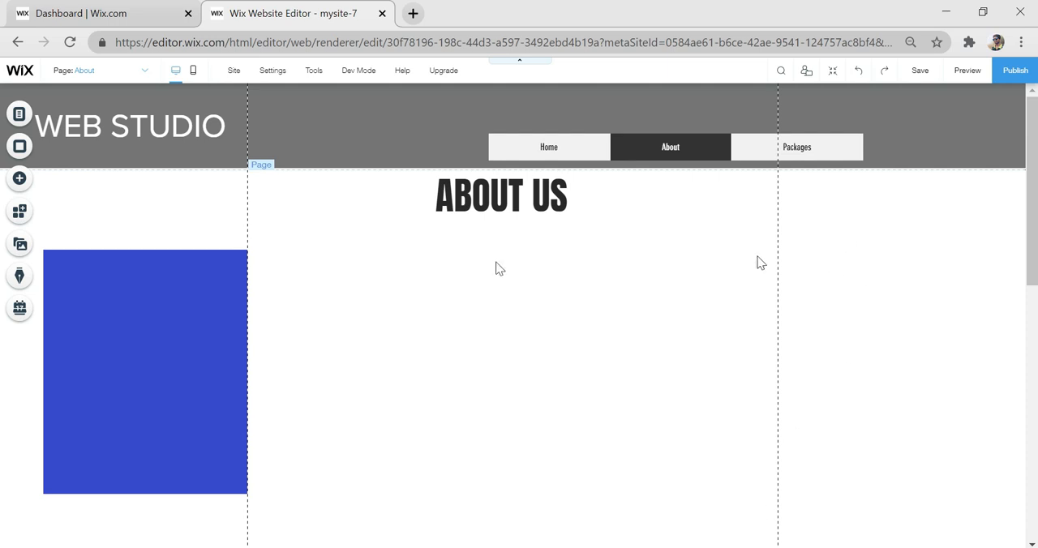
pyautogui.click(16, 180)
pyautogui.click(60, 327)
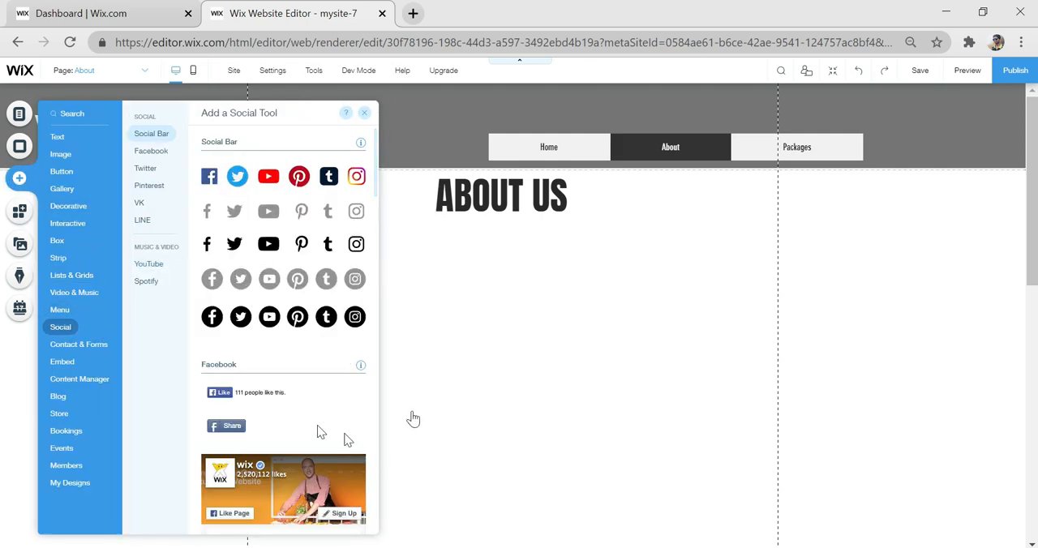
pyautogui.scroll(-2, 292, 411)
pyautogui.scroll(-2, 292, 411)
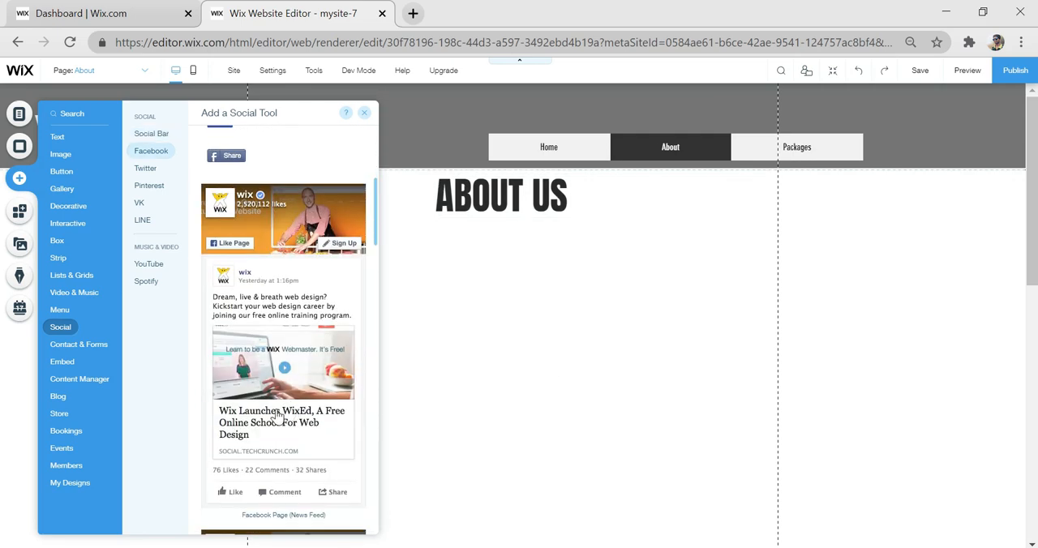
pyautogui.scroll(-10, 277, 415)
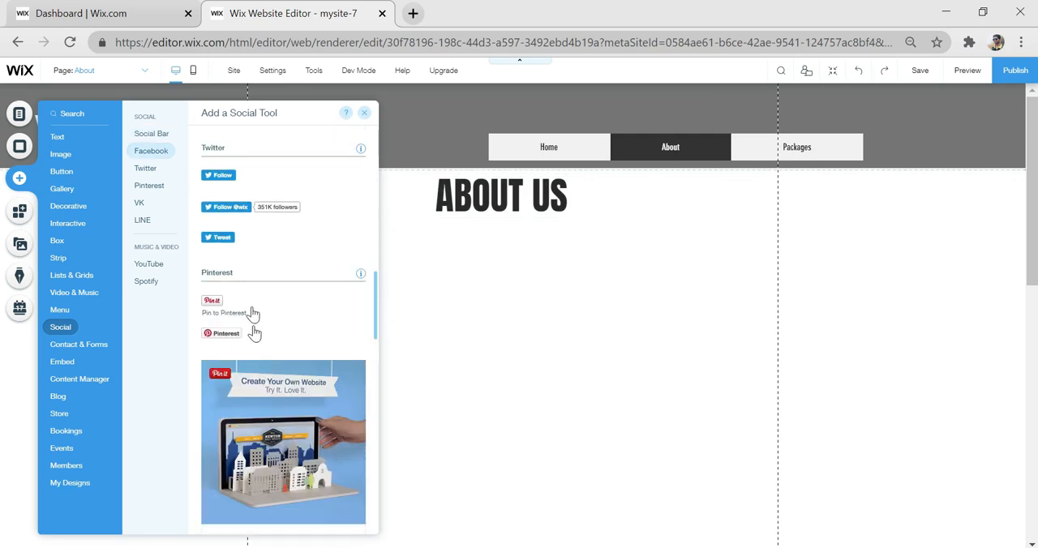
pyautogui.scroll(-5, 248, 373)
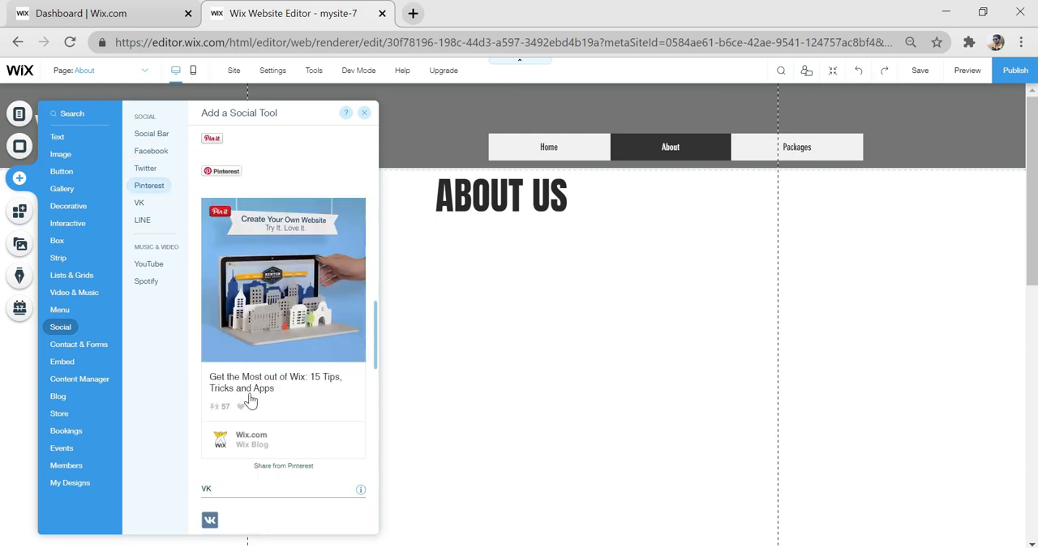
pyautogui.scroll(-2, 250, 371)
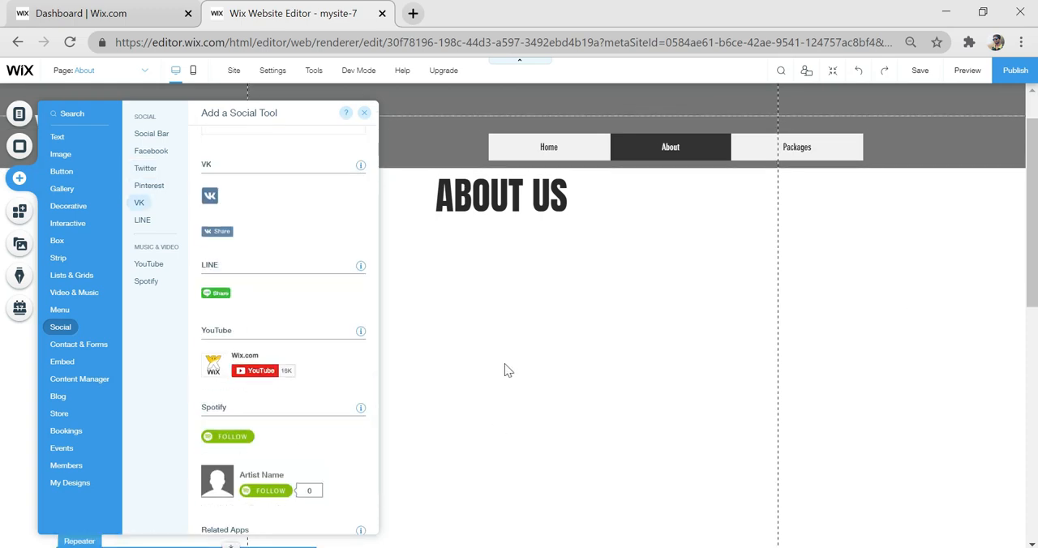
pyautogui.scroll(-1, 535, 389)
pyautogui.click(611, 351)
pyautogui.scroll(1, 614, 354)
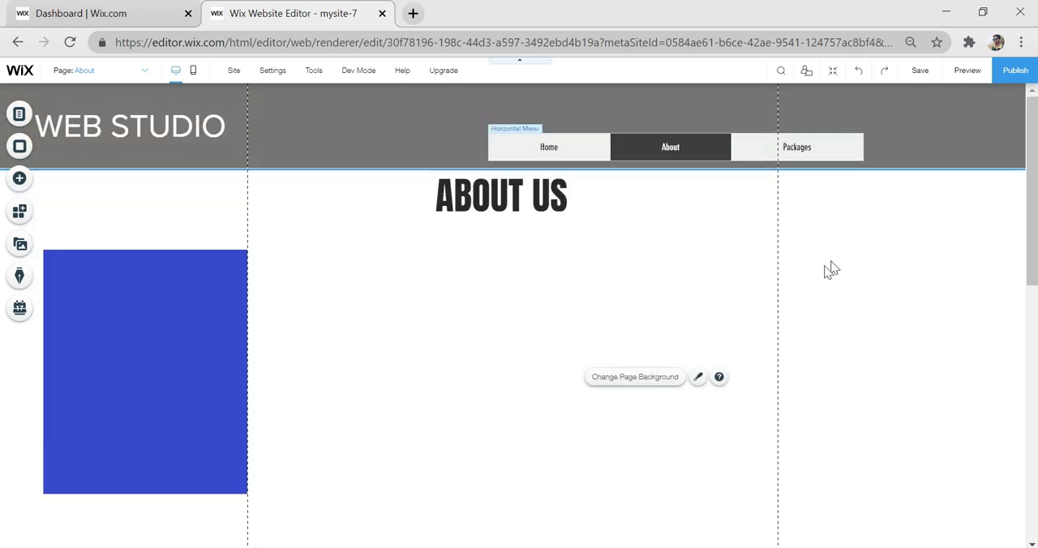
# - Open the Packages page, paste the copied WEB STUDIO header and align it with the top of the page
pyautogui.click(19, 116)
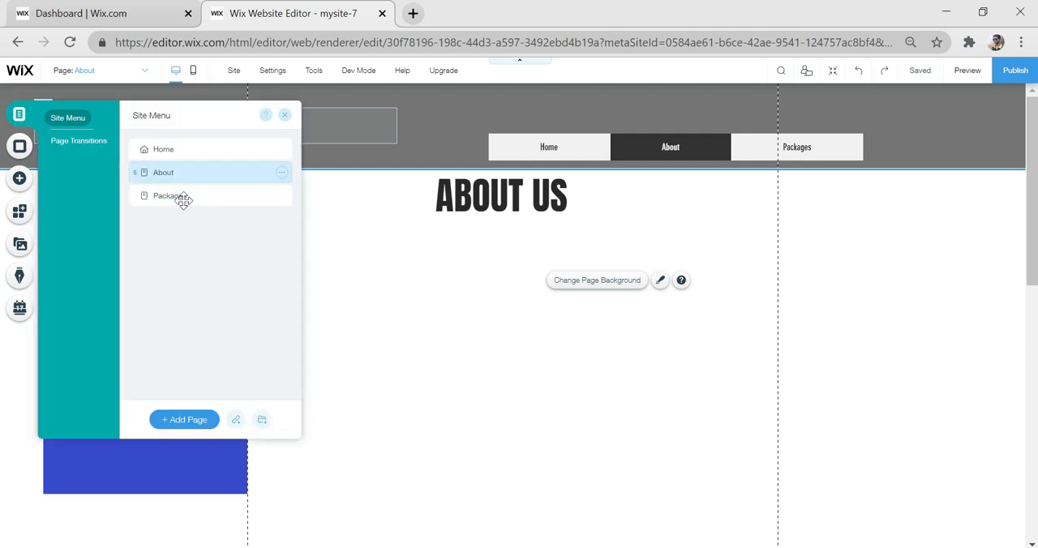
pyautogui.click(189, 195)
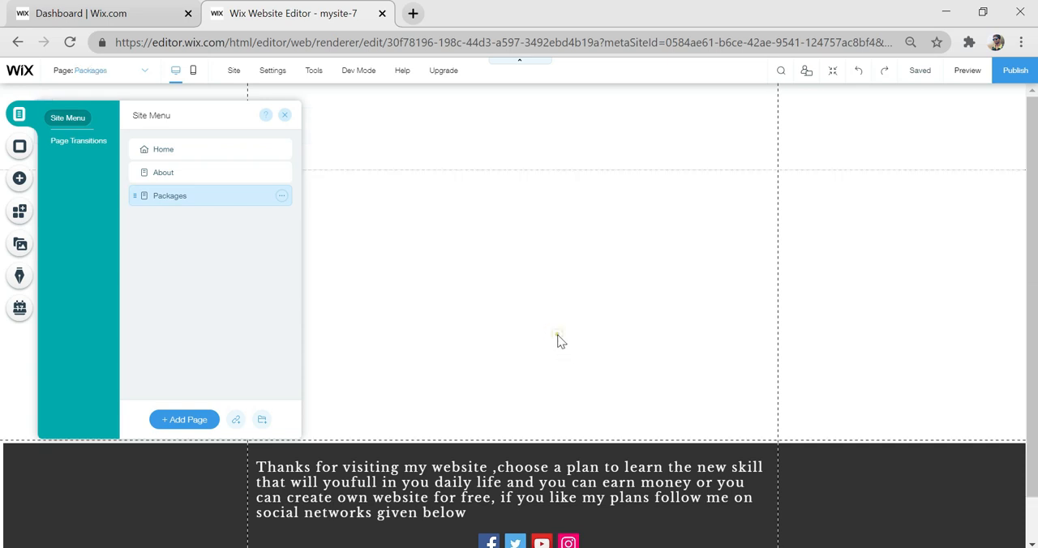
pyautogui.click(555, 334)
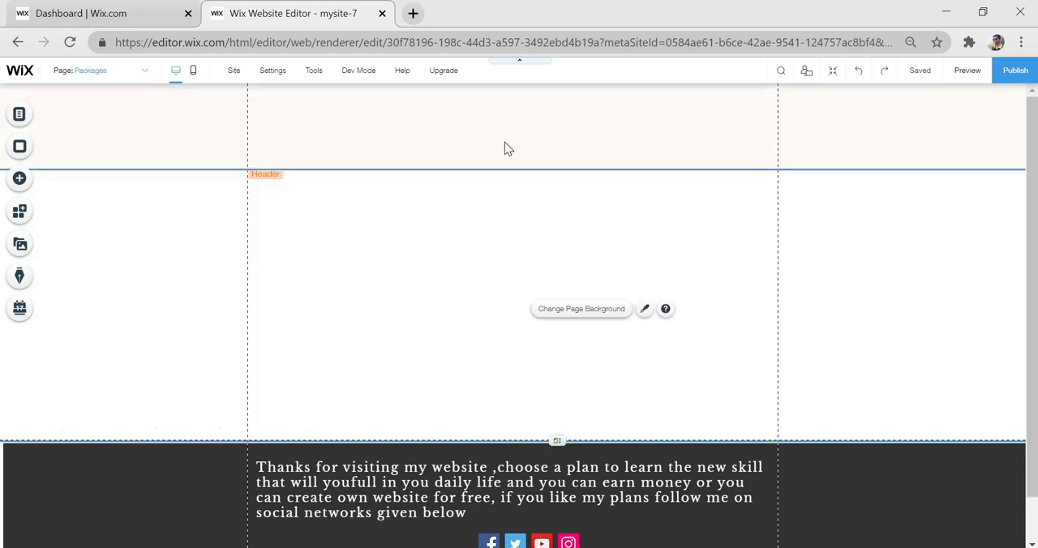
pyautogui.rightClick(504, 143)
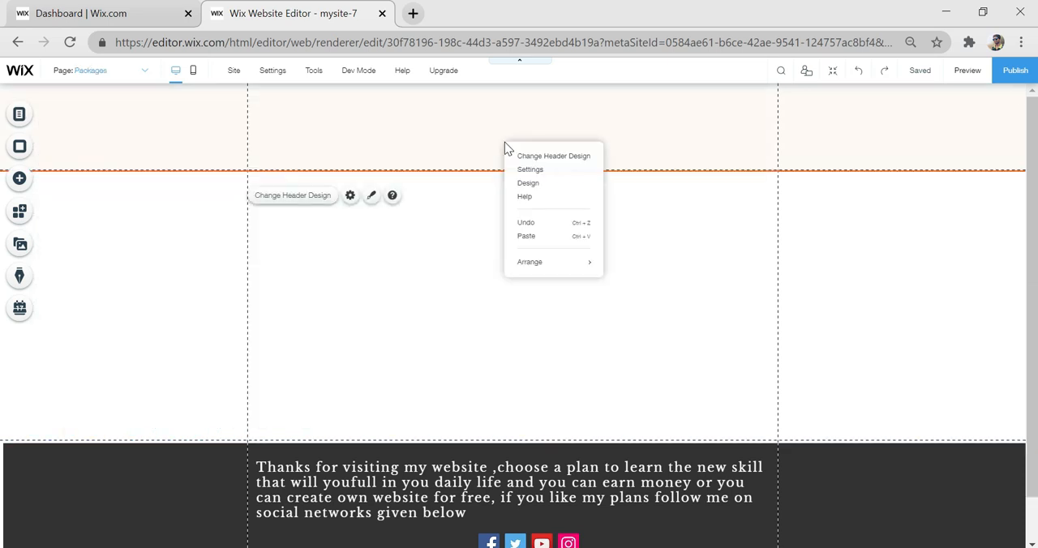
pyautogui.click(551, 241)
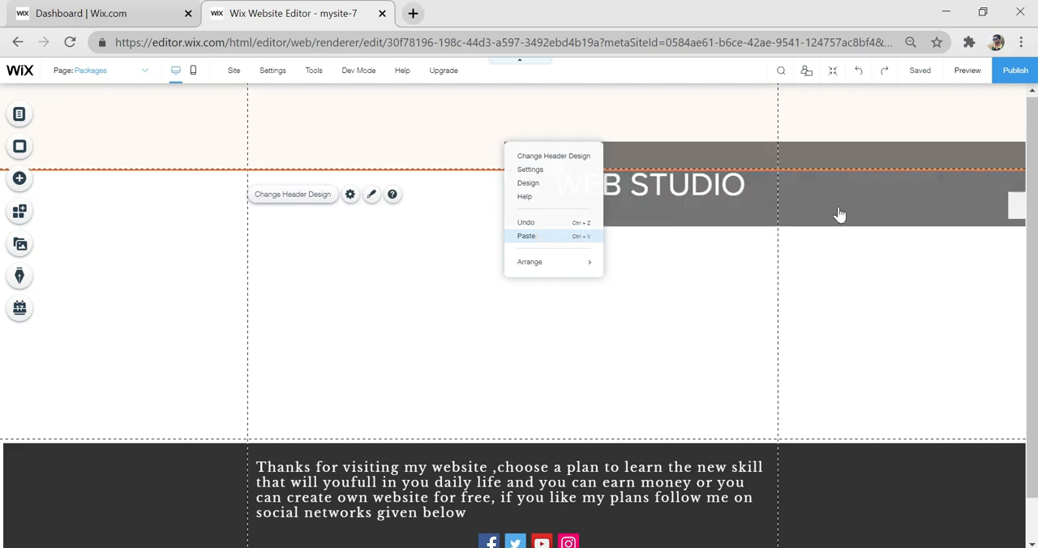
pyautogui.moveTo(672, 211); pyautogui.dragTo(323, 146)
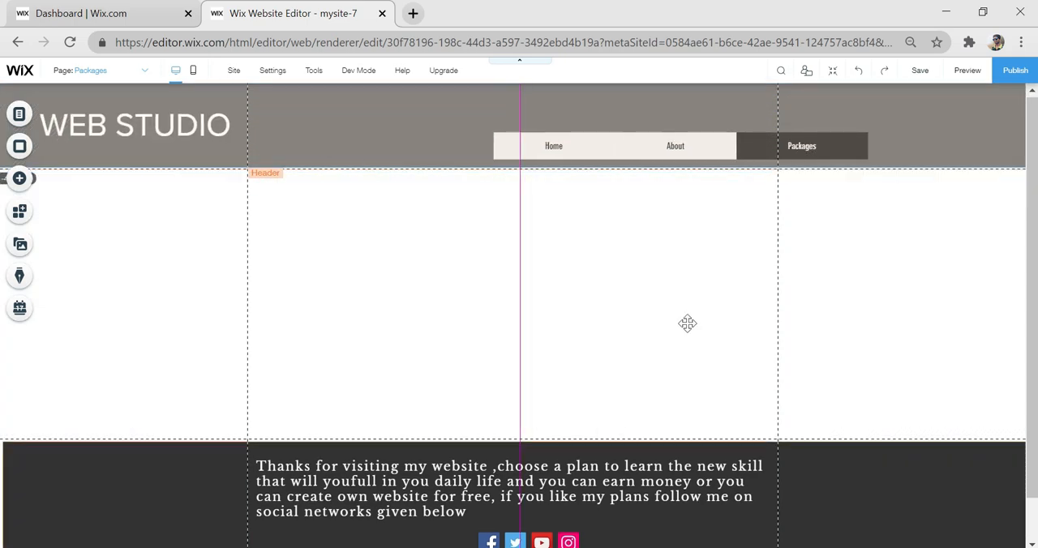
# - Increase the Packages page's height so there is more empty space between the header and the footer
pyautogui.click(920, 314)
pyautogui.click(550, 415)
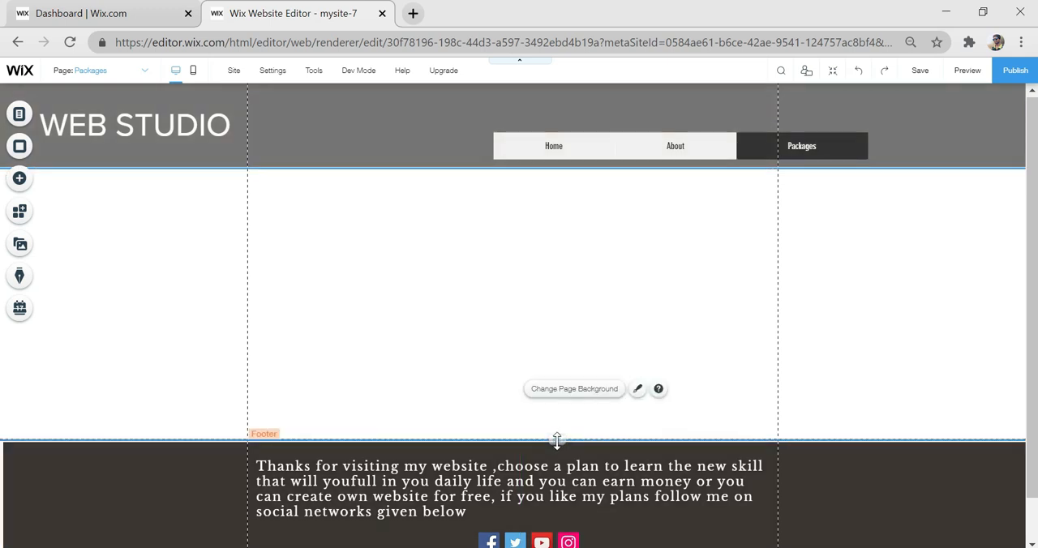
pyautogui.moveTo(556, 439); pyautogui.dragTo(554, 543)
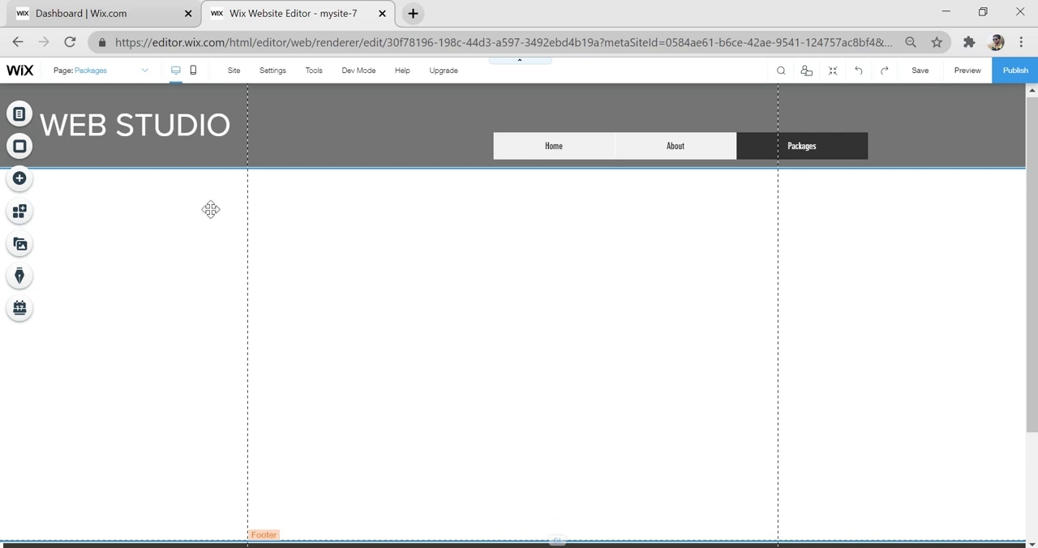
# - Add a Huge Title below the Packages page's header and change its text to PACKAGES
pyautogui.click(25, 185)
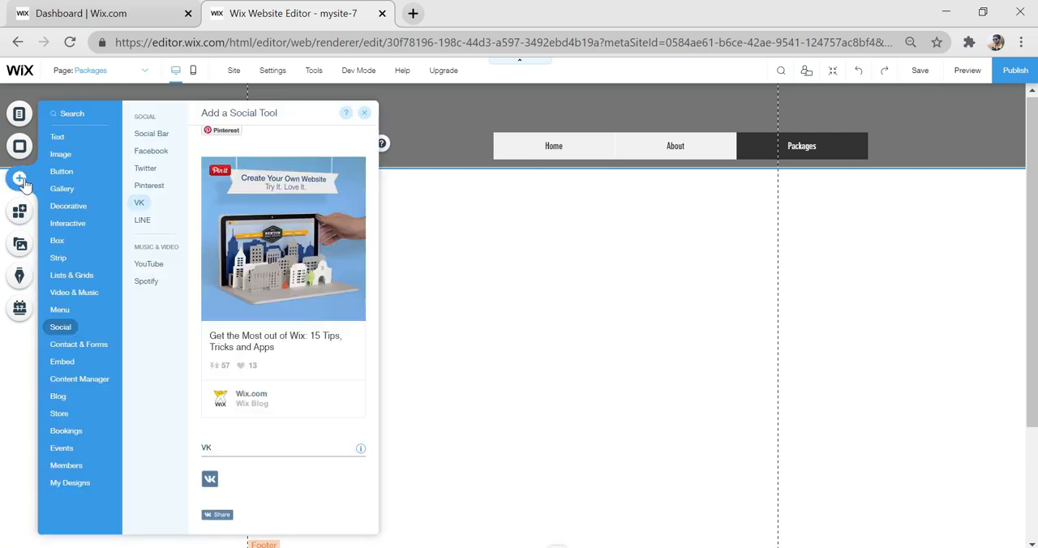
pyautogui.click(57, 137)
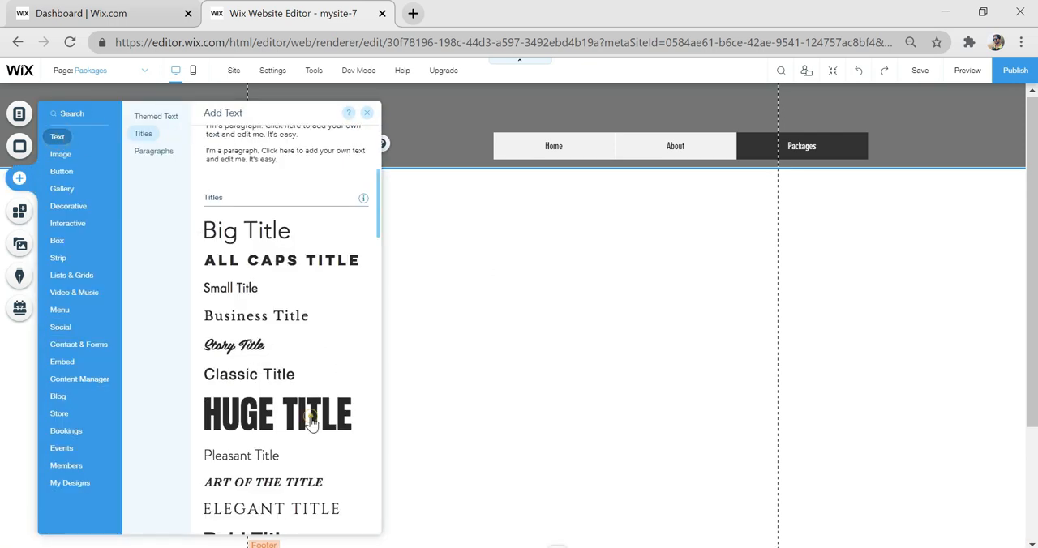
pyautogui.moveTo(310, 419); pyautogui.dragTo(516, 210)
pyautogui.write('OUE')
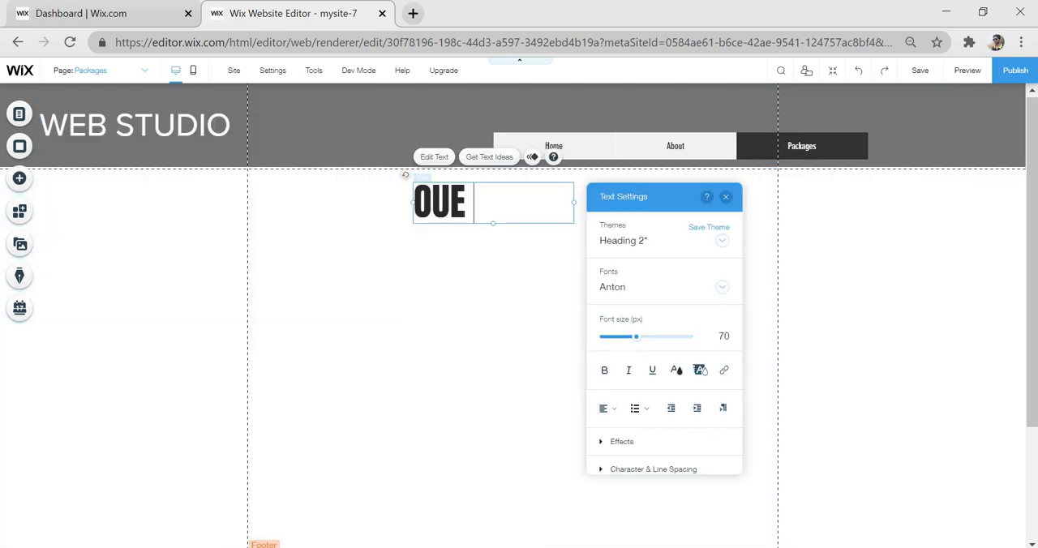
pyautogui.press('BackSpace')
pyautogui.press('BackSpace')
pyautogui.press('BackSpace')
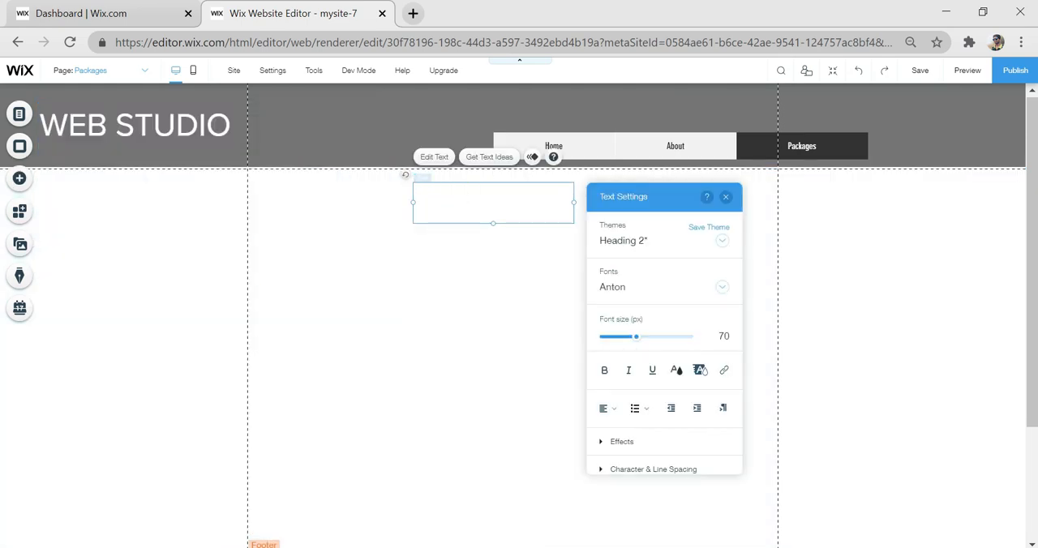
pyautogui.write('PACKAGES')
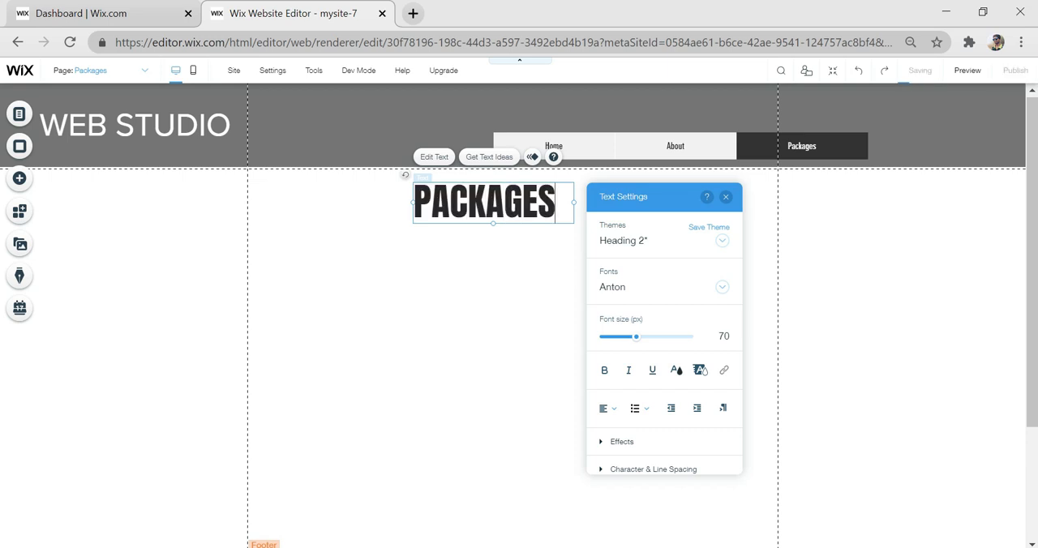
# - Move the PACKAGES title to the horizontal centre of the page below the header and deselect it
pyautogui.click(493, 267)
pyautogui.moveTo(476, 202); pyautogui.dragTo(508, 203)
pyautogui.click(70, 227)
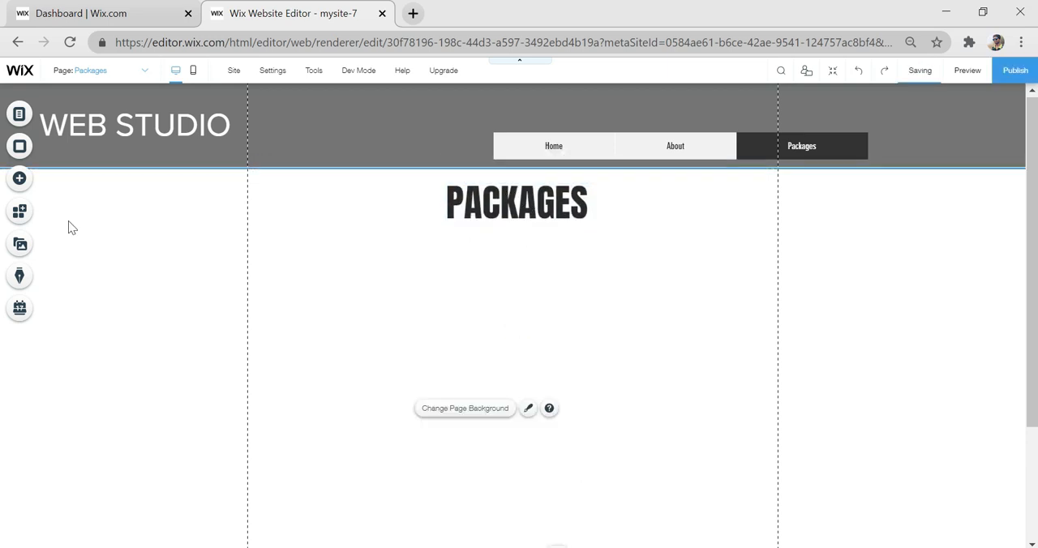
# - Add the Pricing Plans app from the apps related to the members area to the site
pyautogui.click(21, 186)
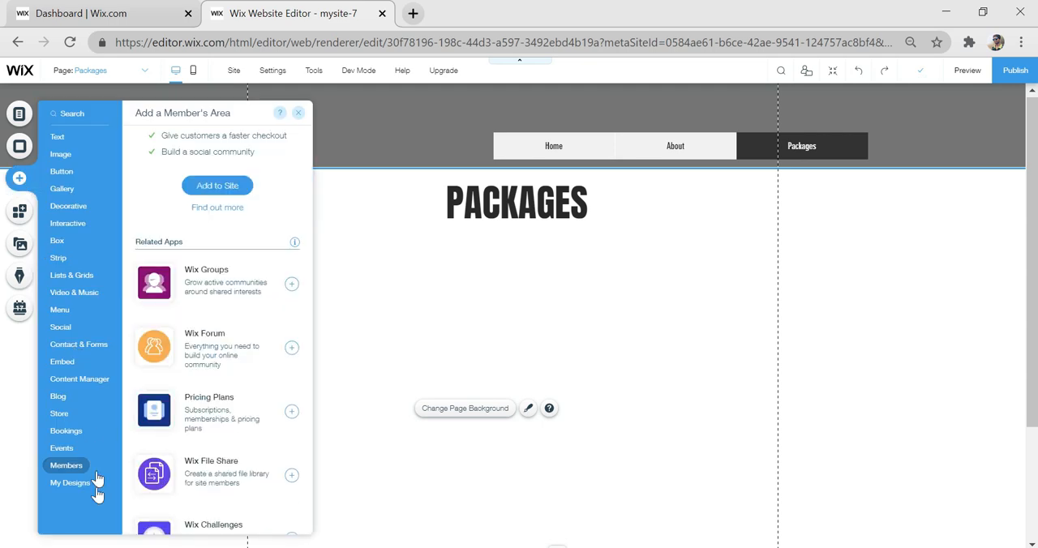
pyautogui.click(70, 464)
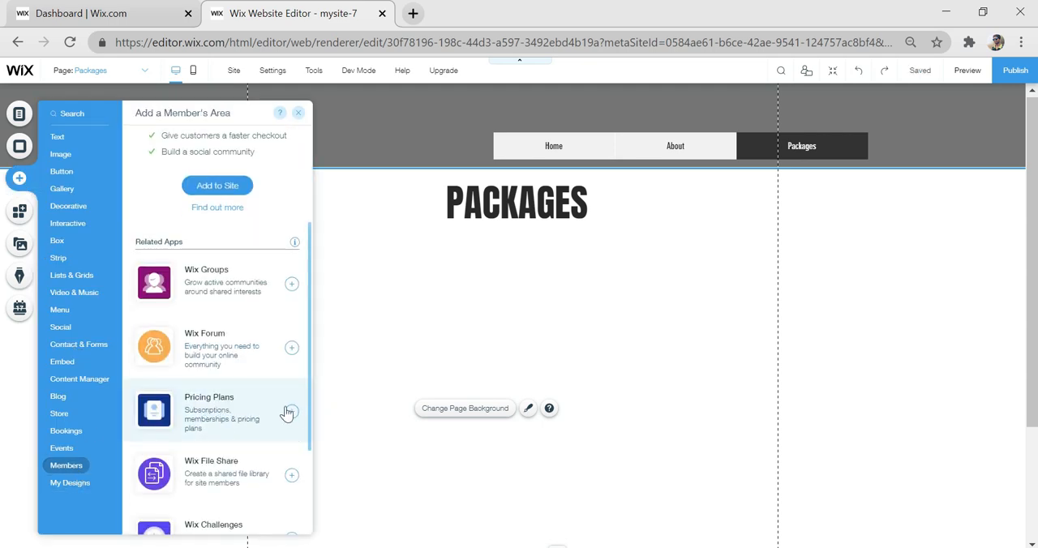
pyautogui.scroll(2, 292, 417)
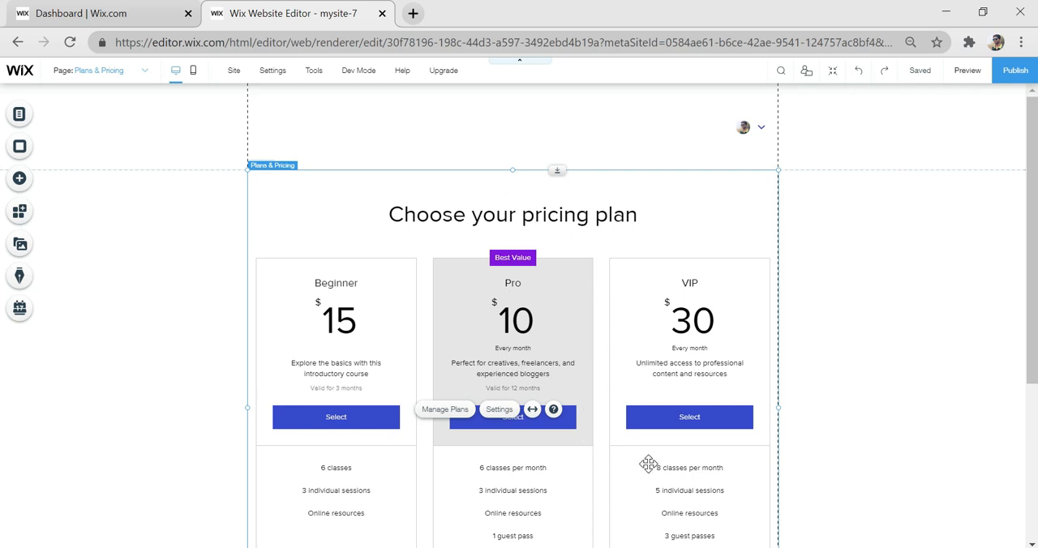
# - Delete the Packages page from the site menu
pyautogui.click(17, 120)
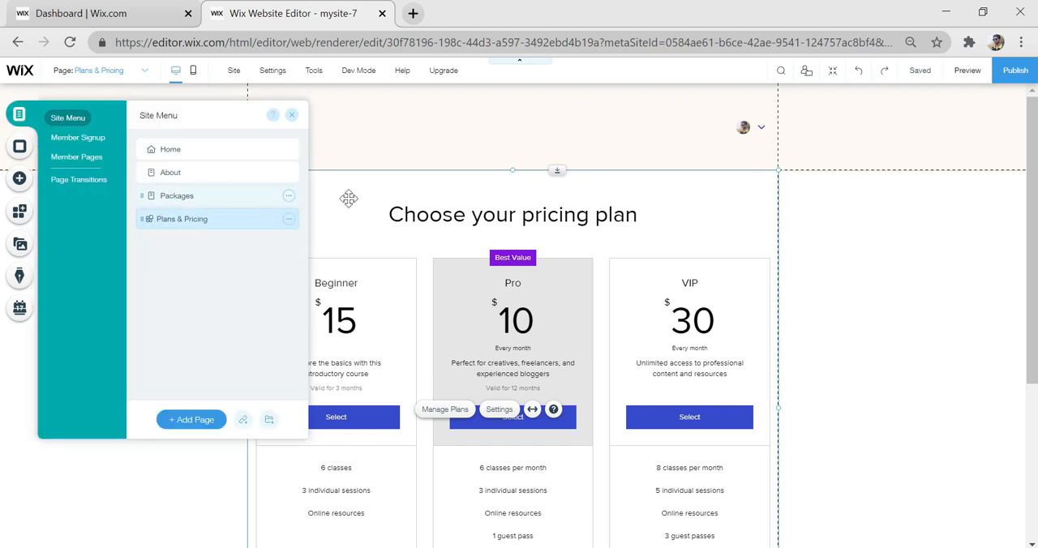
pyautogui.moveTo(287, 201)
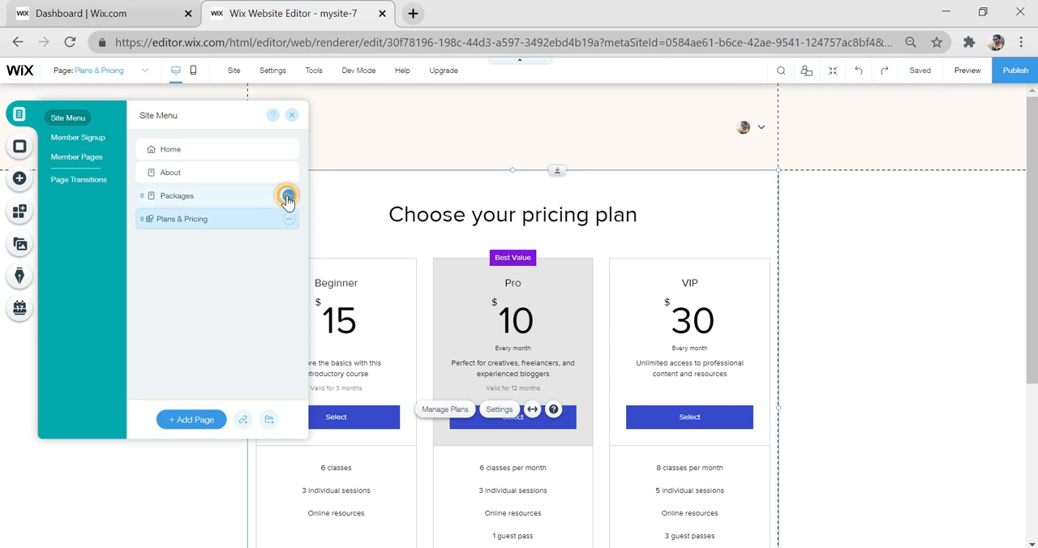
pyautogui.click(288, 199)
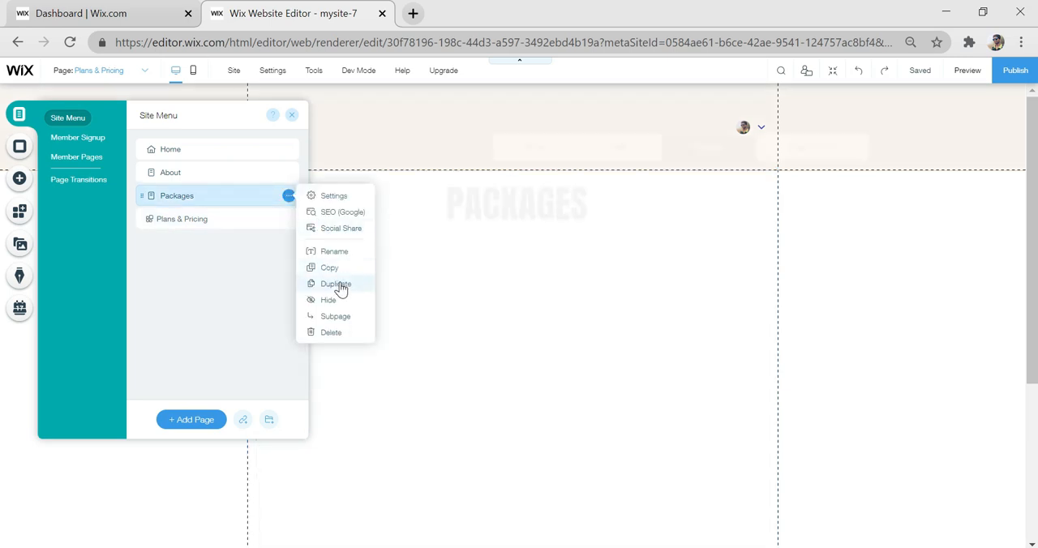
pyautogui.click(330, 334)
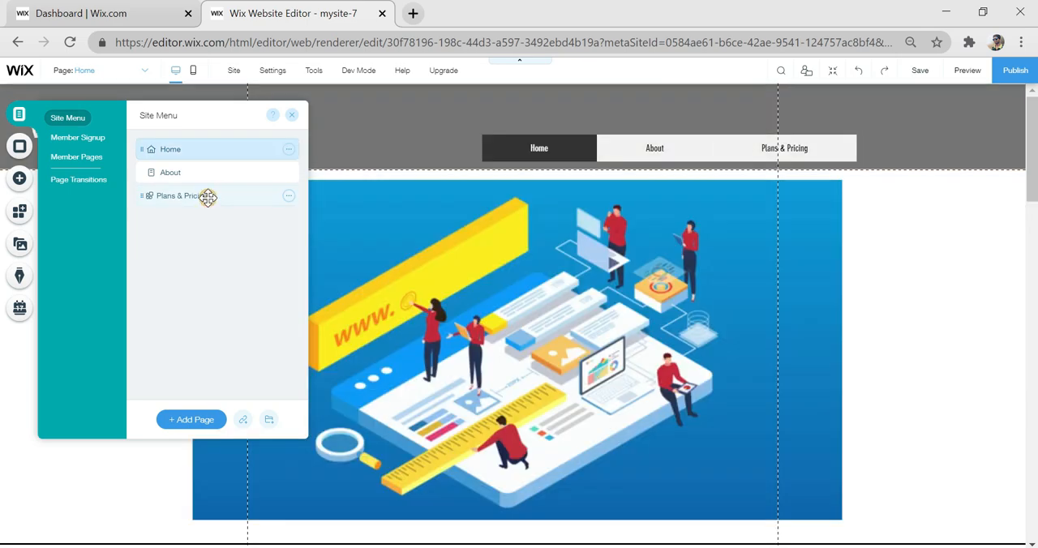
# - Open the Plans & Pricing page and move the login bar out of the header, beside the pricing plan title
pyautogui.click(209, 197)
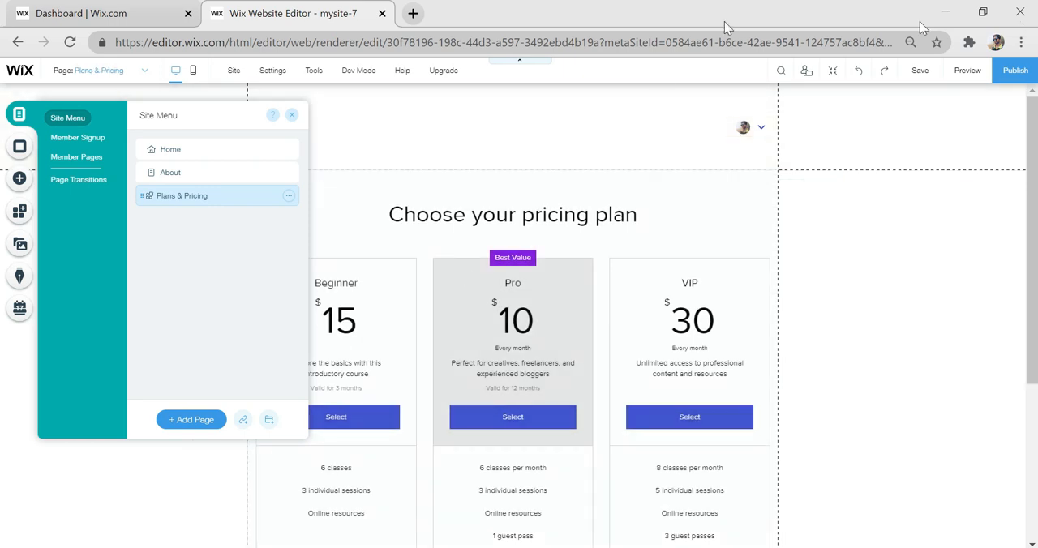
pyautogui.click(734, 128)
pyautogui.moveTo(734, 129); pyautogui.dragTo(721, 230)
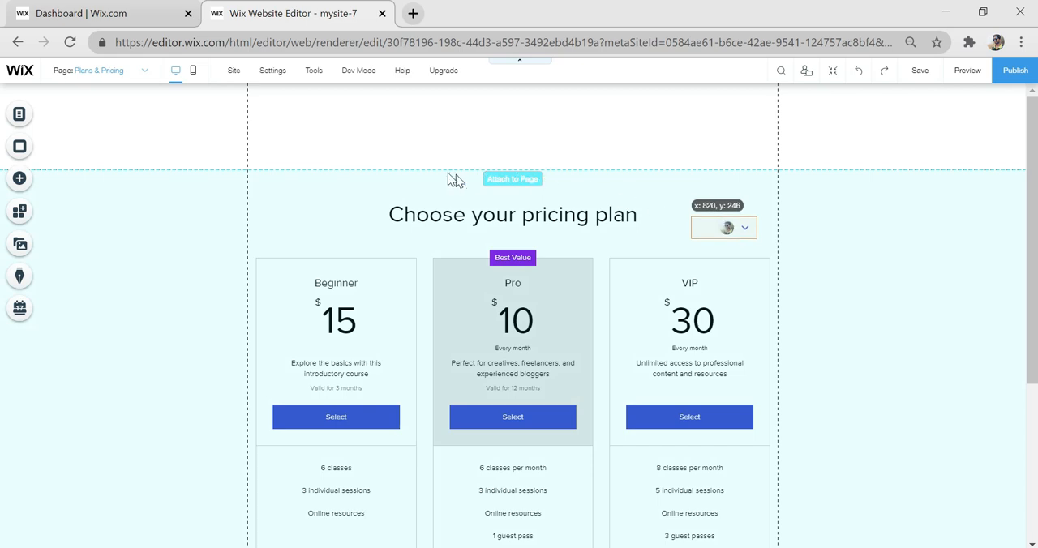
# - Paste the copied WEB STUDIO header onto the Plans & Pricing page and align it with the top of the page
pyautogui.rightClick(396, 123)
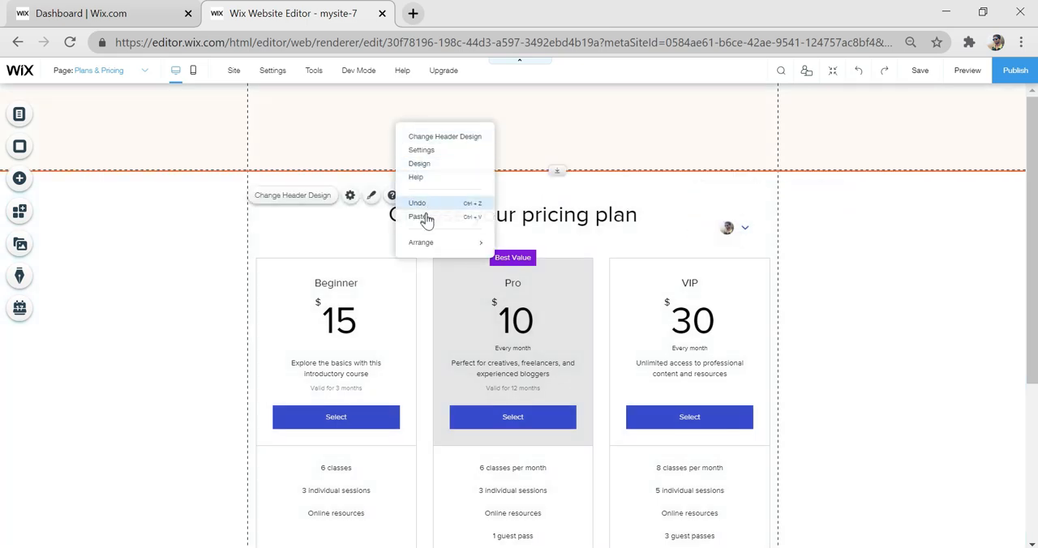
pyautogui.click(418, 217)
pyautogui.click(696, 139)
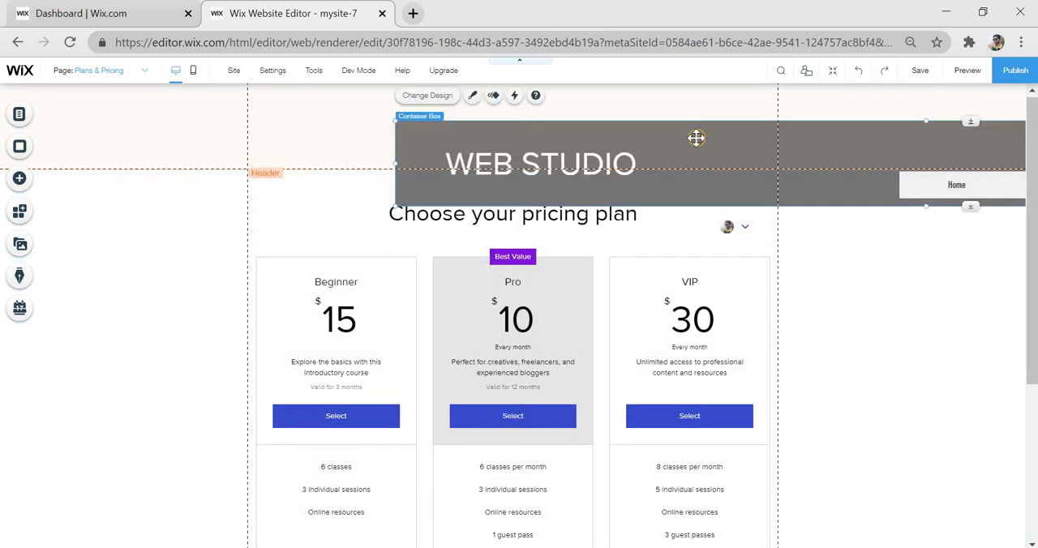
pyautogui.moveTo(695, 139); pyautogui.dragTo(287, 100)
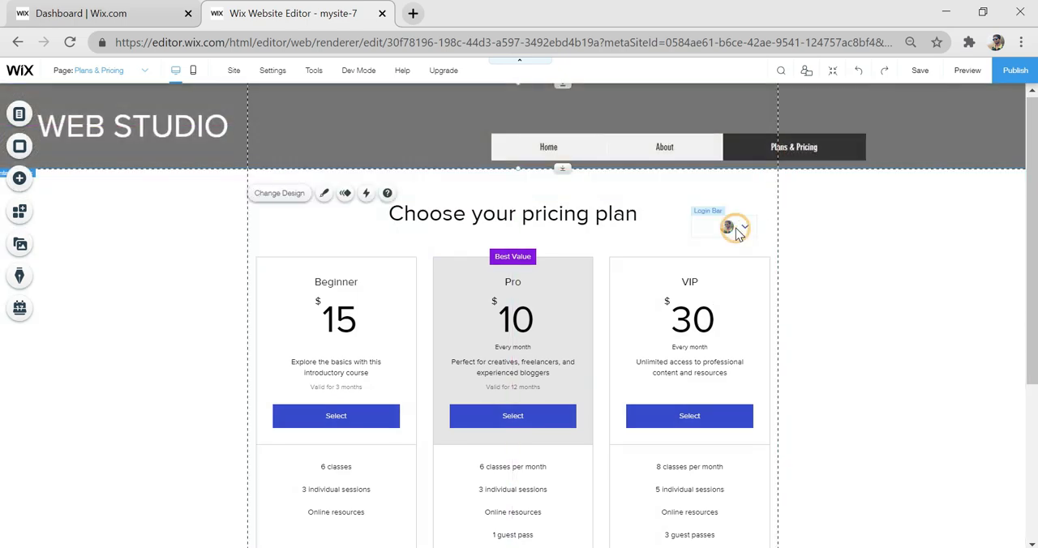
# - Move the login bar into the header beside the Plans & Pricing menu item and adjust its regular border design
pyautogui.moveTo(738, 237); pyautogui.dragTo(929, 142)
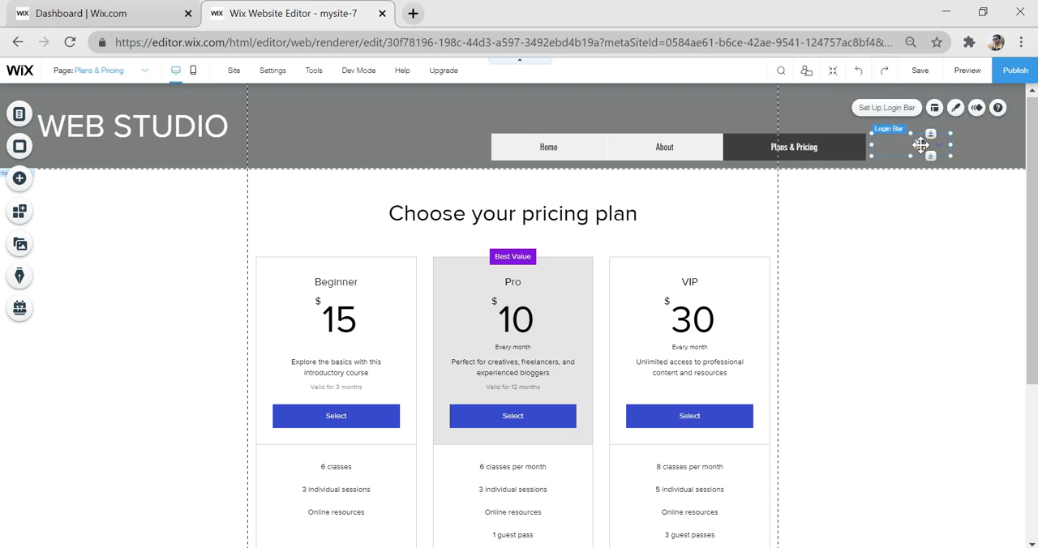
pyautogui.click(957, 110)
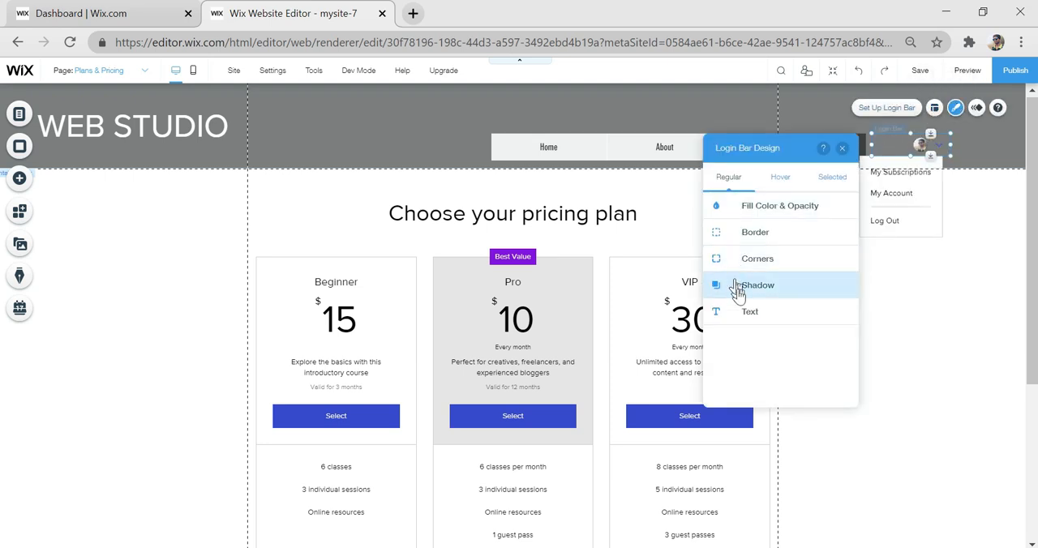
pyautogui.click(755, 232)
pyautogui.click(838, 362)
pyautogui.moveTo(788, 361); pyautogui.dragTo(746, 362)
pyautogui.click(716, 259)
# - Change the login bar's text colors for the hover and selected states, including the member's name and dropdown link item
pyautogui.click(781, 178)
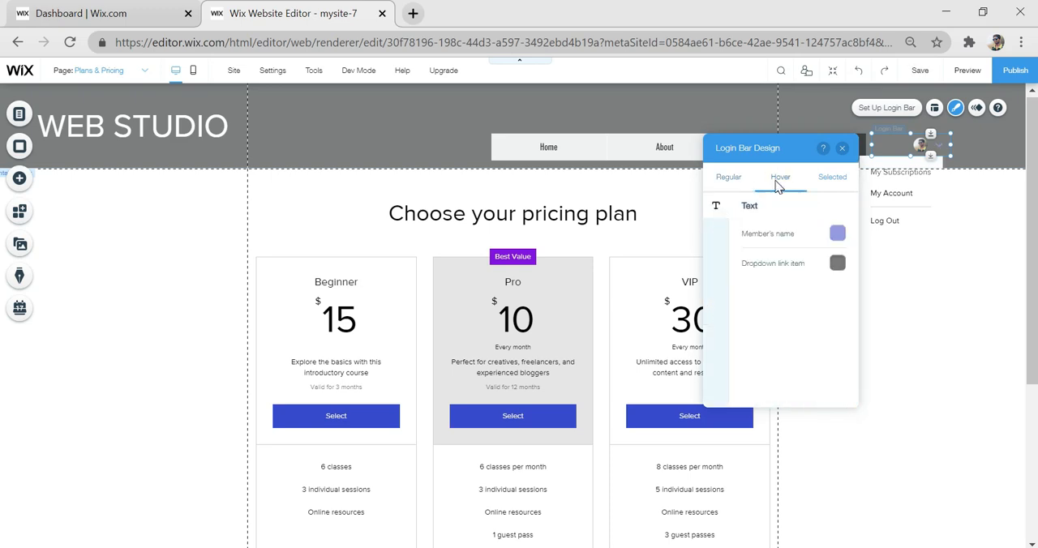
pyautogui.click(838, 233)
pyautogui.click(11, 153)
pyautogui.click(838, 263)
pyautogui.click(11, 205)
pyautogui.click(832, 177)
pyautogui.click(837, 234)
pyautogui.click(12, 153)
pyautogui.click(34, 193)
pyautogui.click(842, 149)
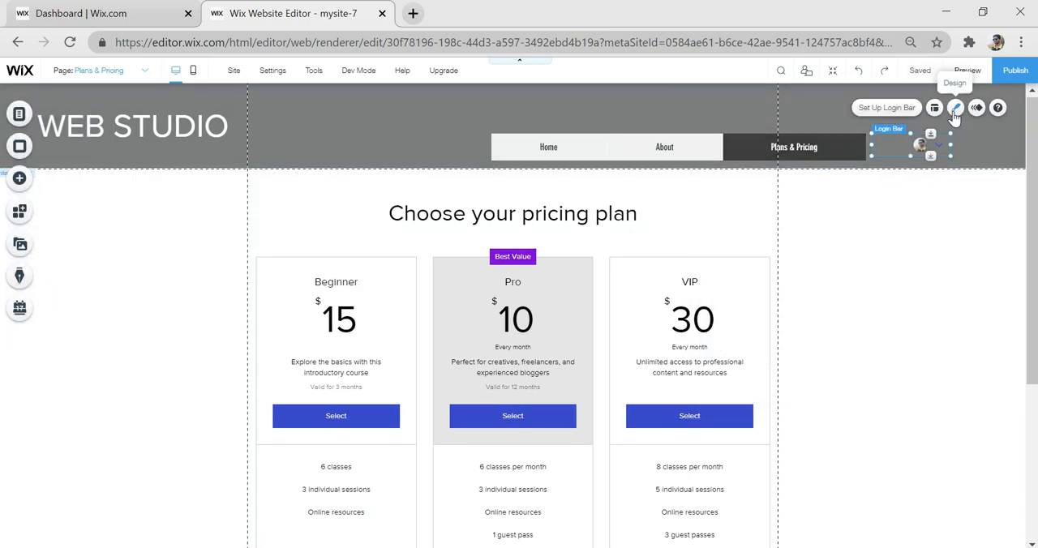
# - Recolor the member's name for the login bar's hover state and resize the bar to about 169 by 50
pyautogui.click(956, 108)
pyautogui.click(780, 178)
pyautogui.click(838, 233)
pyautogui.click(962, 160)
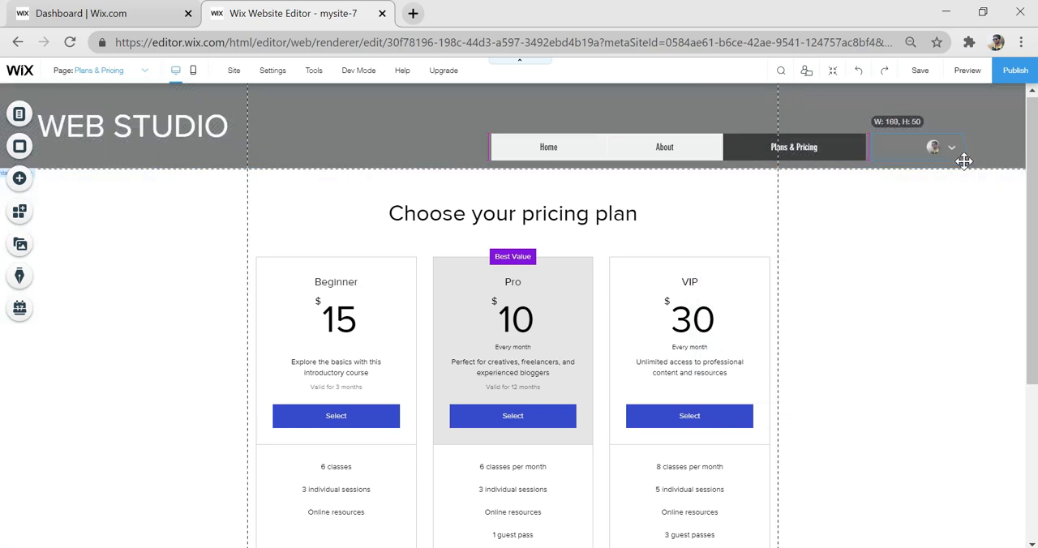
pyautogui.click(976, 108)
pyautogui.click(887, 108)
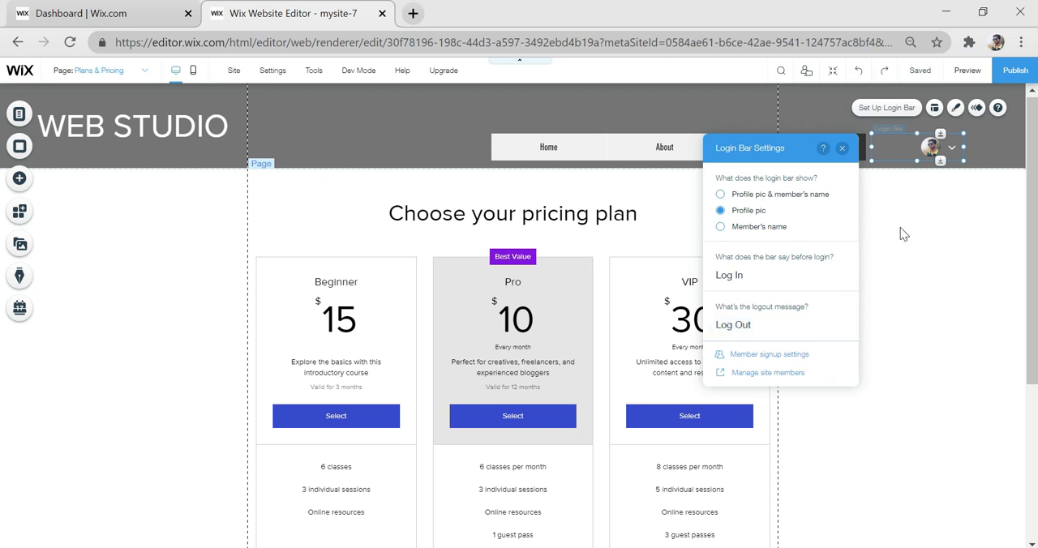
pyautogui.click(881, 244)
# - Open plan management for the pricing plans section and create a new plan named SILVER, leaving the tagline empty
pyautogui.scroll(-2, 881, 243)
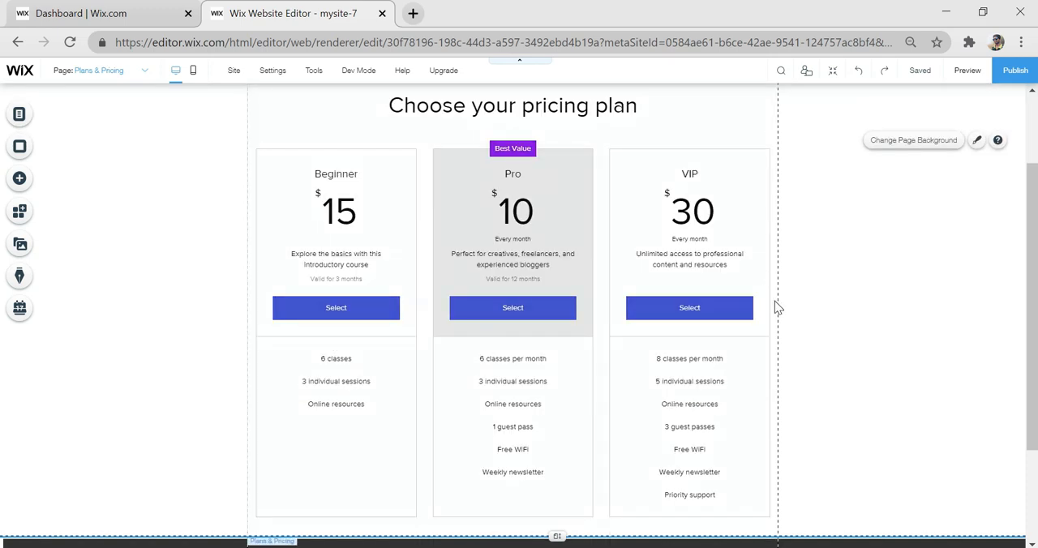
pyautogui.scroll(-1, 776, 308)
pyautogui.scroll(2, 730, 276)
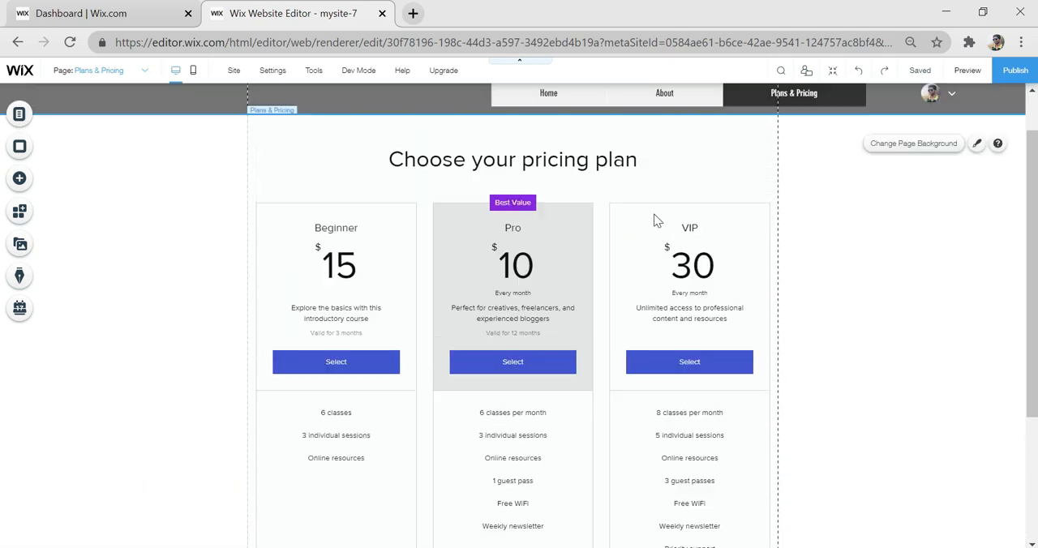
pyautogui.click(654, 178)
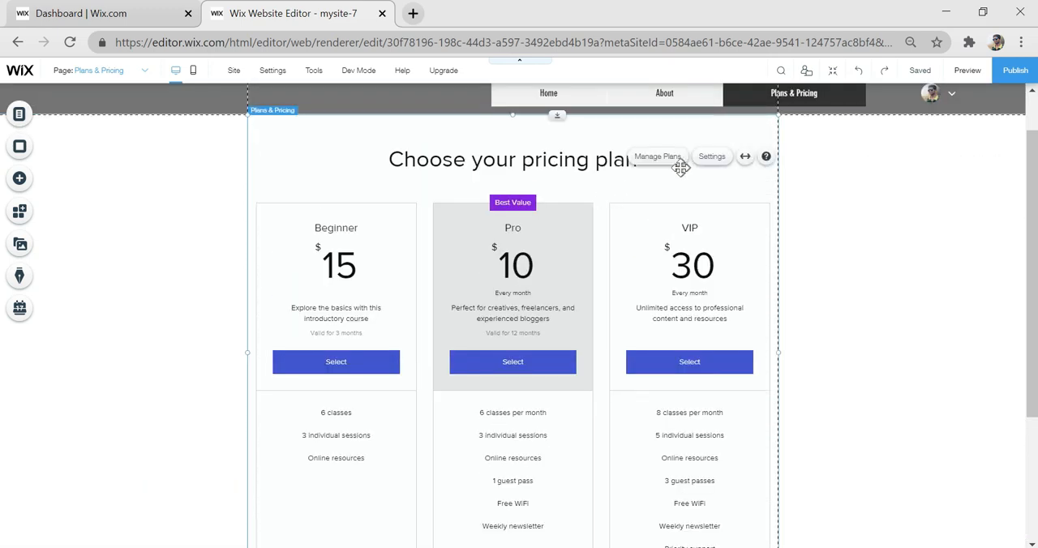
pyautogui.click(672, 158)
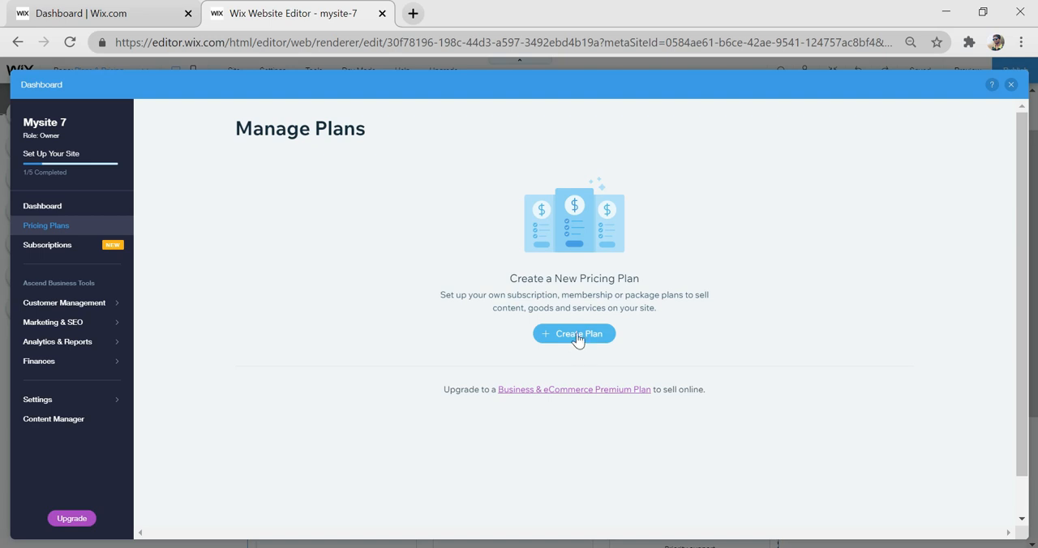
pyautogui.click(576, 335)
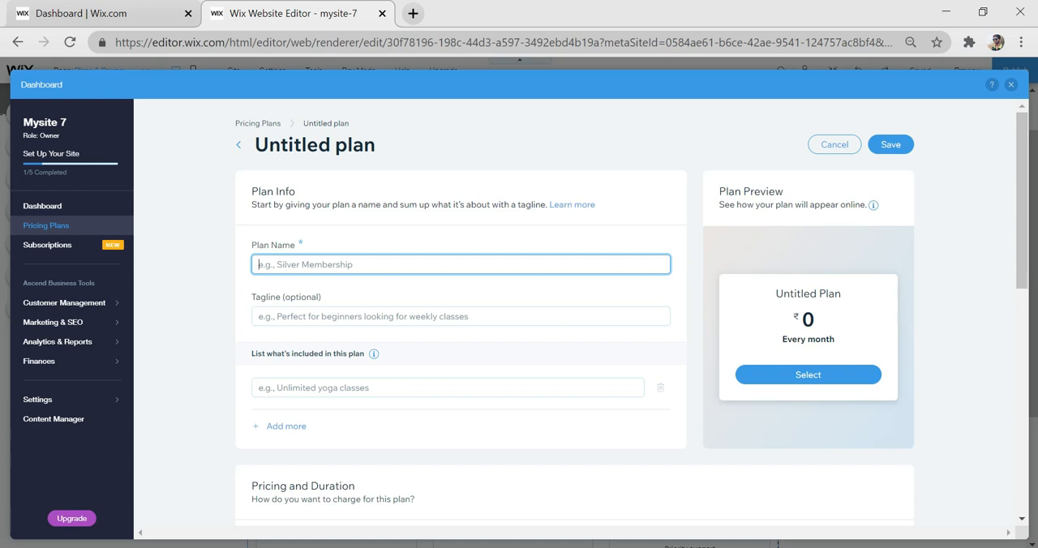
pyautogui.write('SILVER')
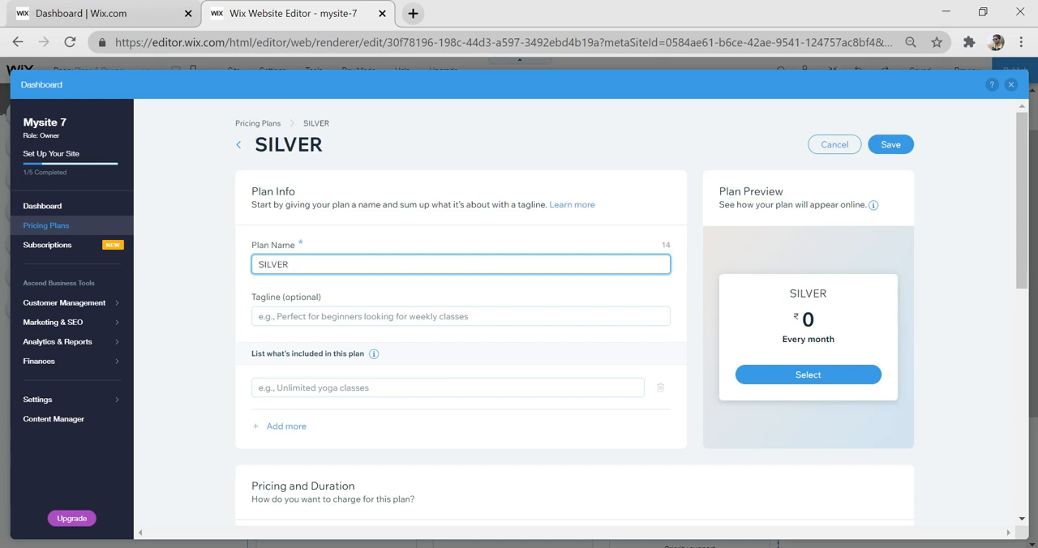
pyautogui.click(318, 317)
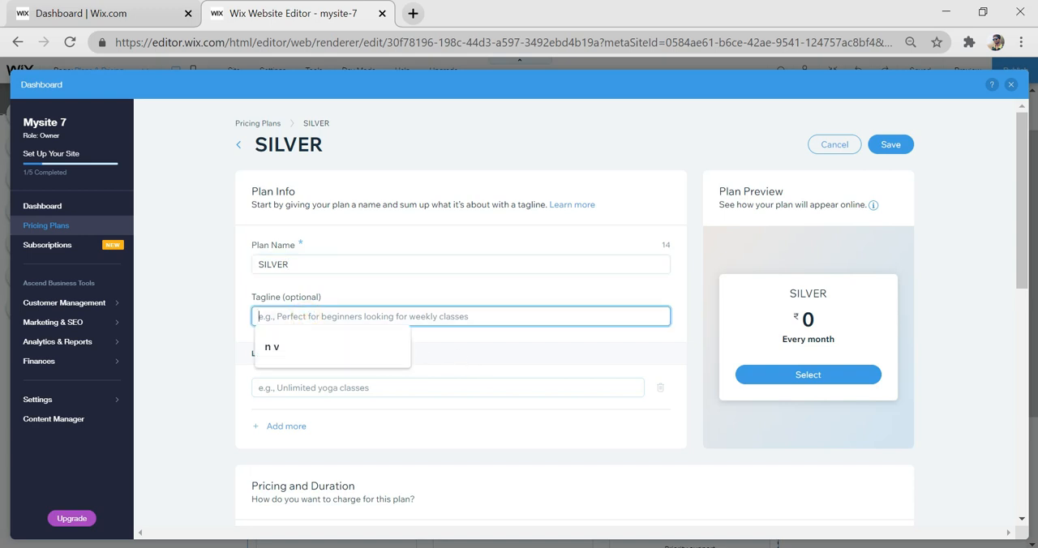
pyautogui.click(473, 334)
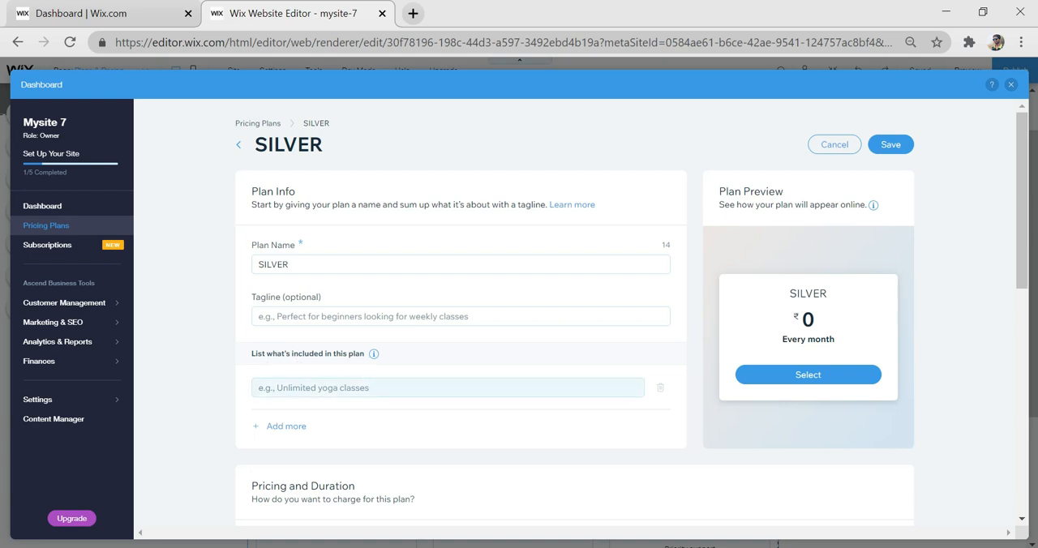
# - List BRUSHES 2500, TEMPLATES and BACKGROUNDS as the items included in the SILVER plan
pyautogui.click(339, 387)
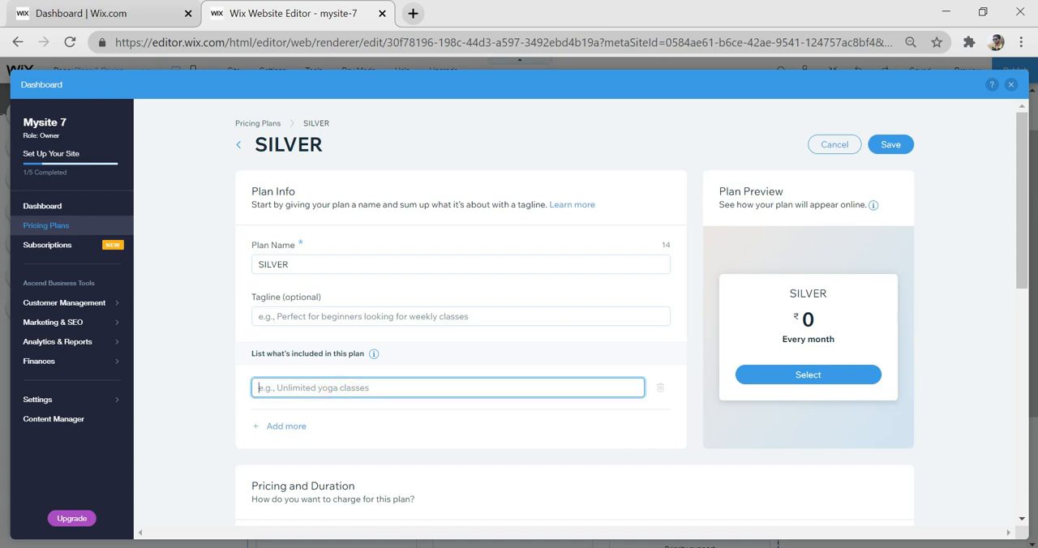
pyautogui.write('BRUSHES 2500')
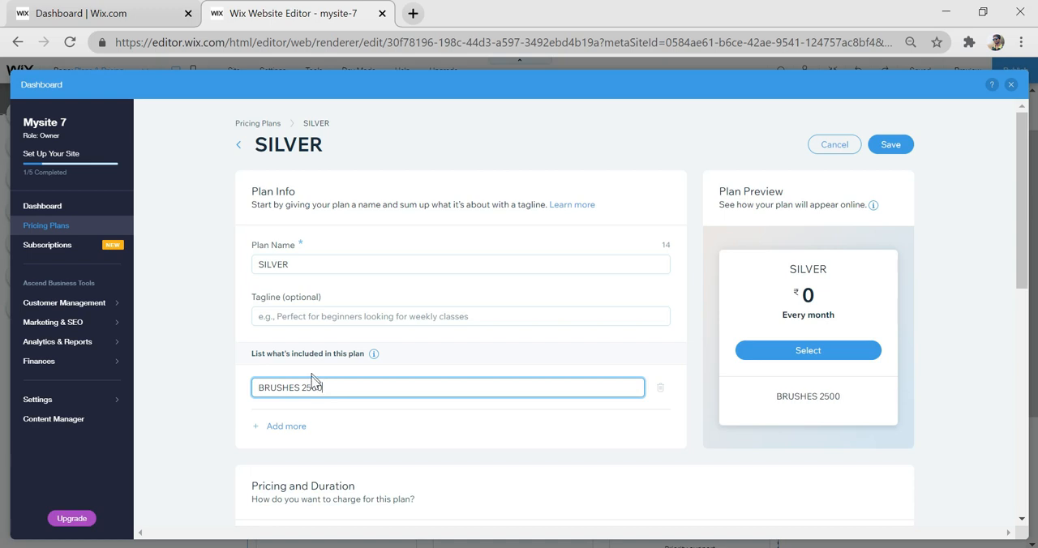
pyautogui.click(296, 427)
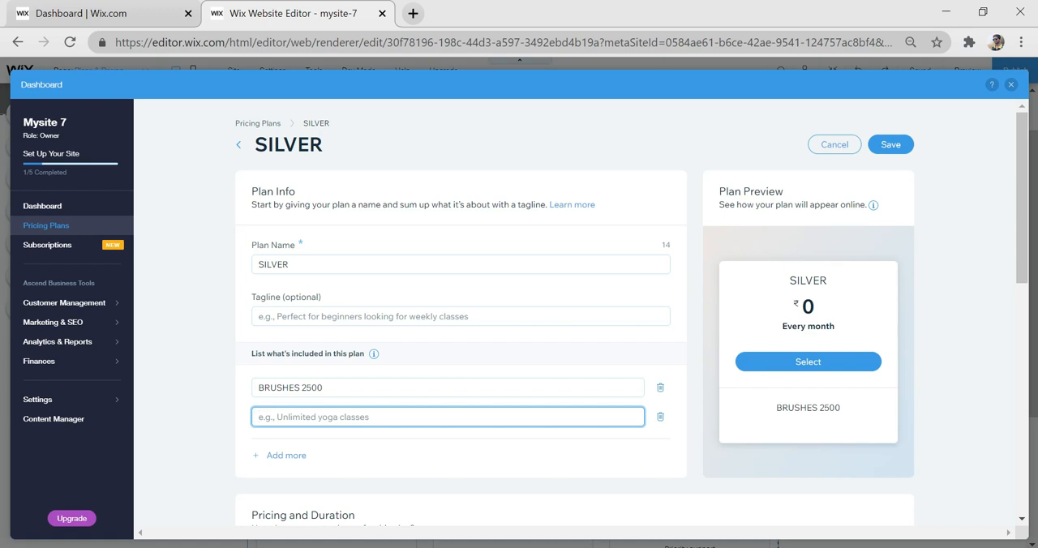
pyautogui.write('TEM')
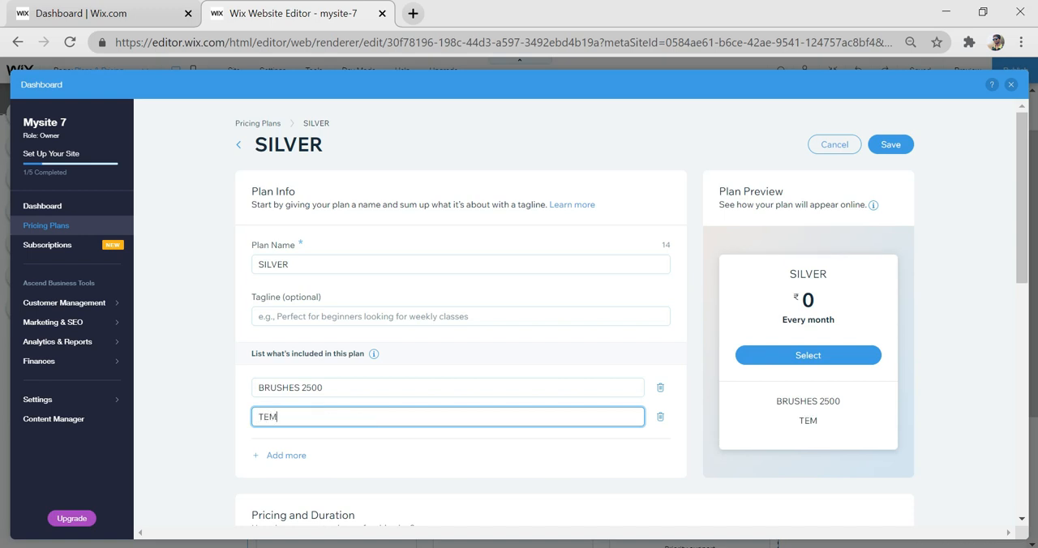
pyautogui.write('PLATES')
pyautogui.click(287, 455)
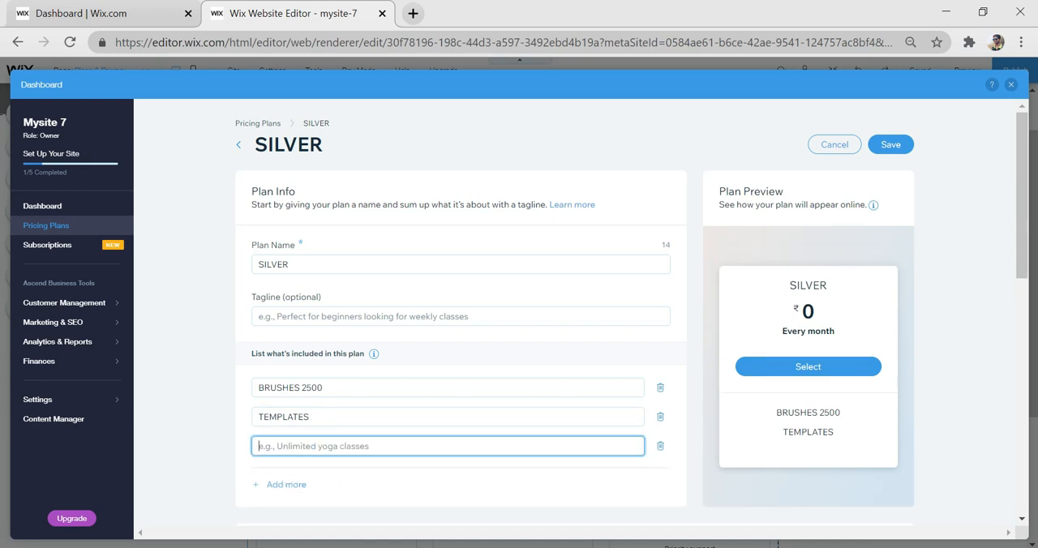
pyautogui.write('BACK')
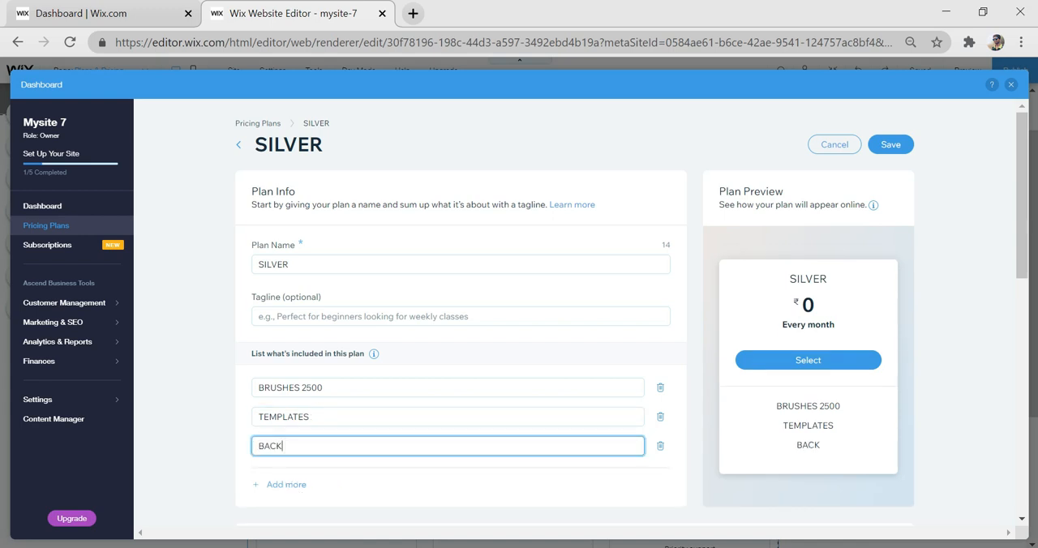
pyautogui.write('GROUNDS')
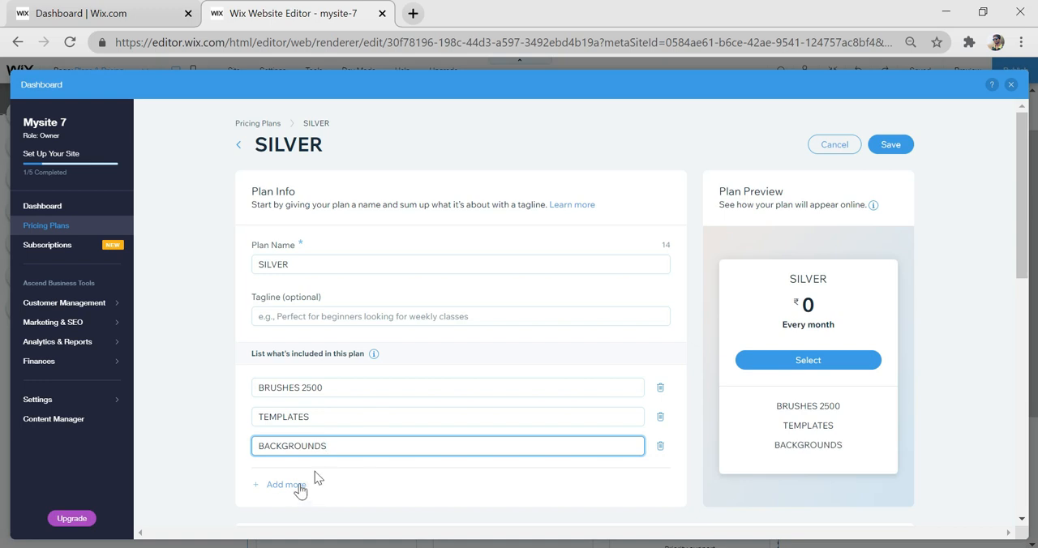
# - Set the SILVER plan's pricing to Free Plan with a plan length of 3 months
pyautogui.scroll(-1, 400, 409)
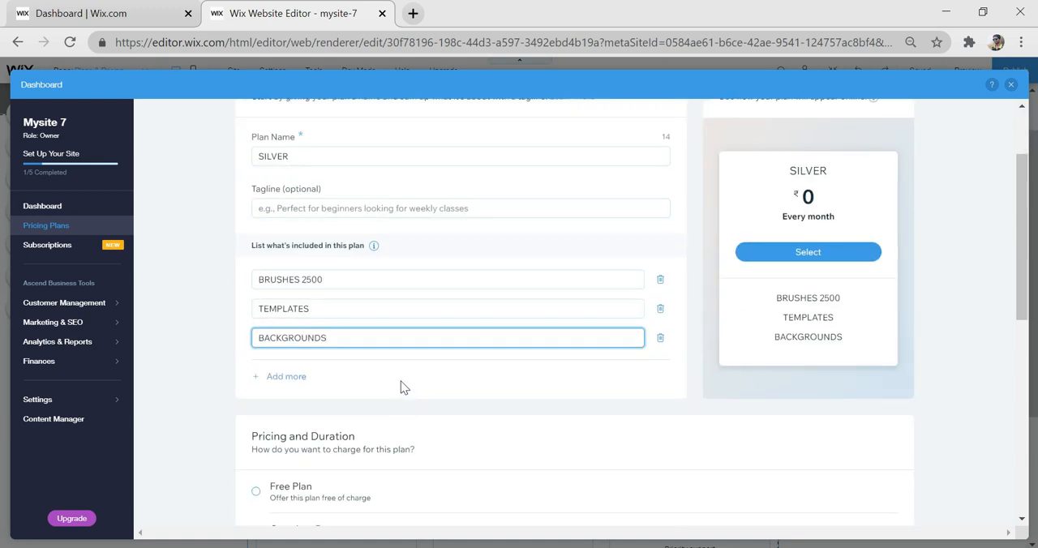
pyautogui.scroll(-1, 444, 349)
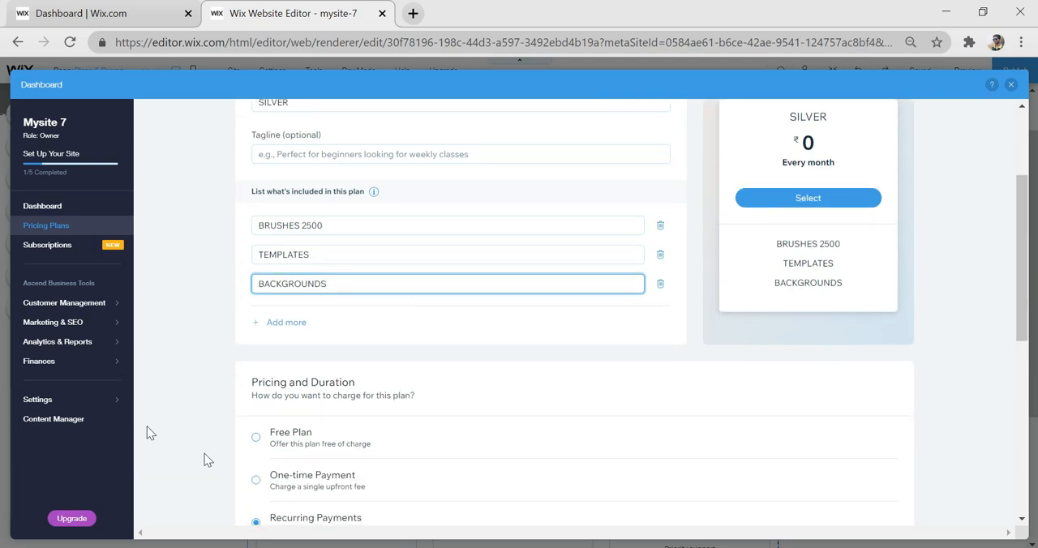
pyautogui.scroll(-1, 373, 373)
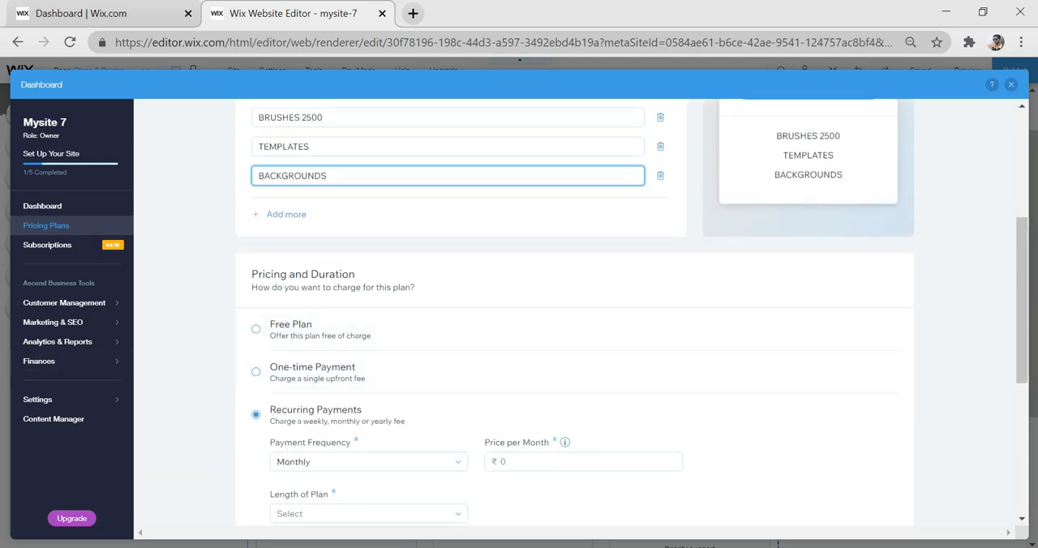
pyautogui.scroll(-1, 349, 365)
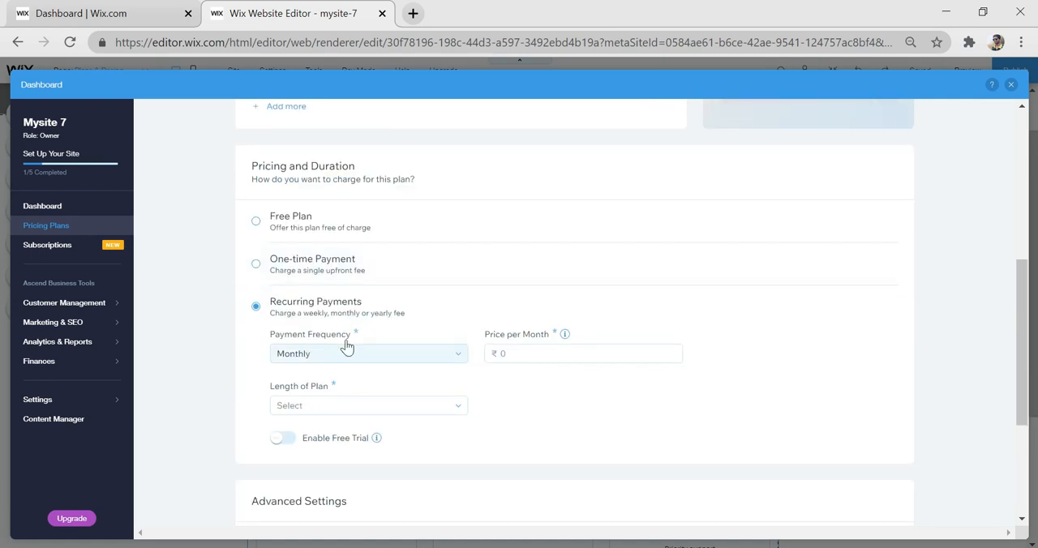
pyautogui.scroll(1, 346, 346)
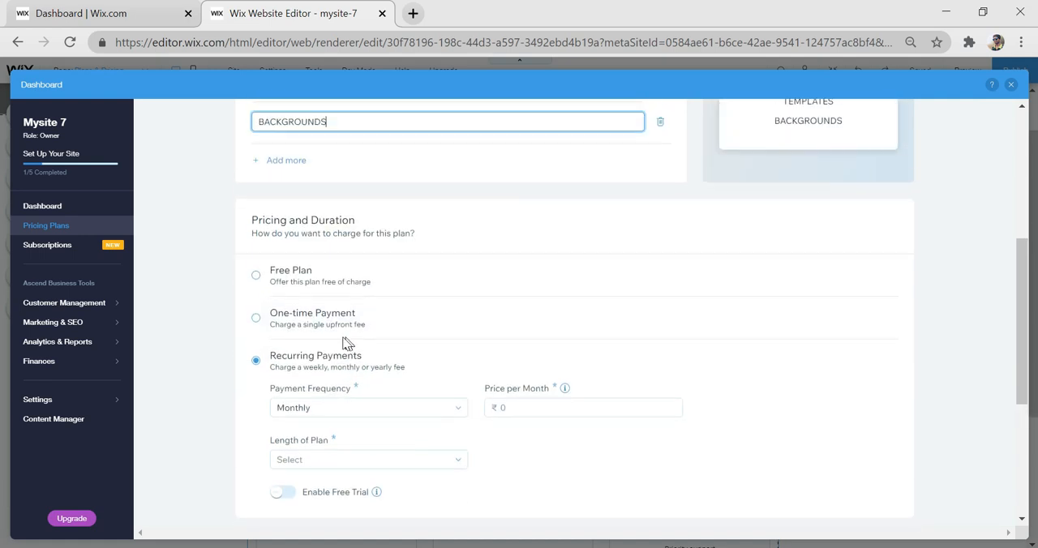
pyautogui.click(310, 290)
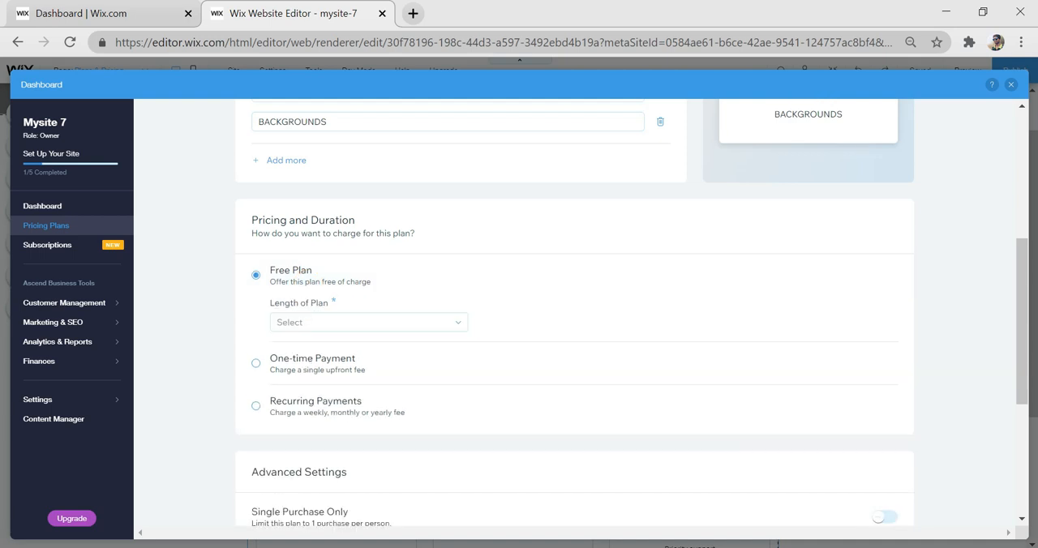
pyautogui.click(331, 322)
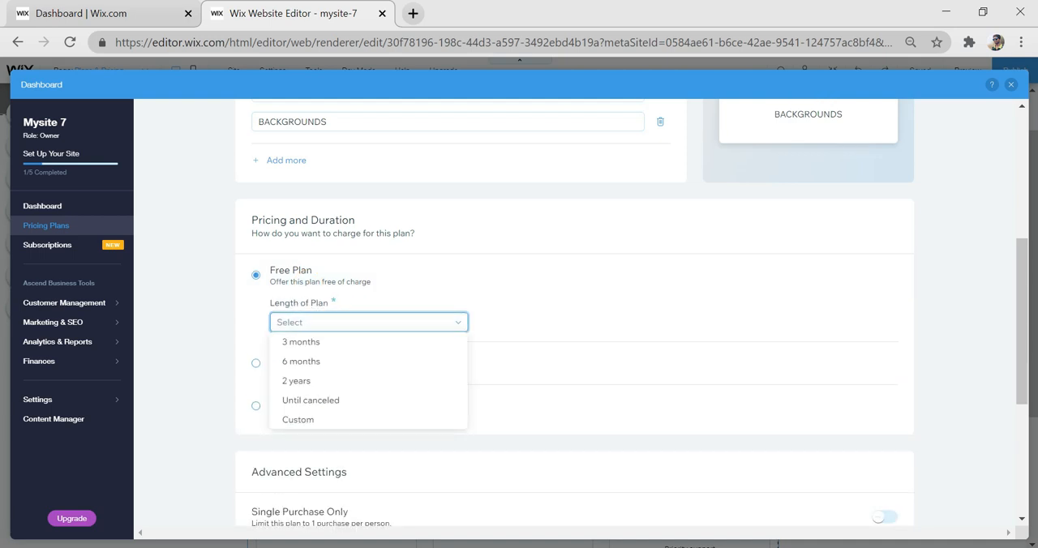
pyautogui.click(327, 344)
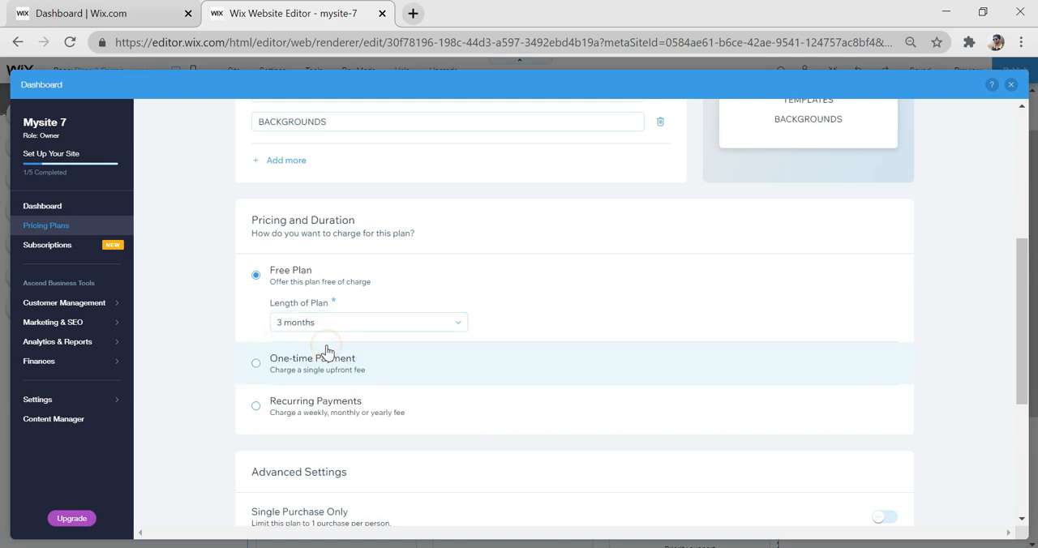
# - Review the SILVER plan's advanced settings and preview, and save the plan
pyautogui.scroll(-2, 433, 417)
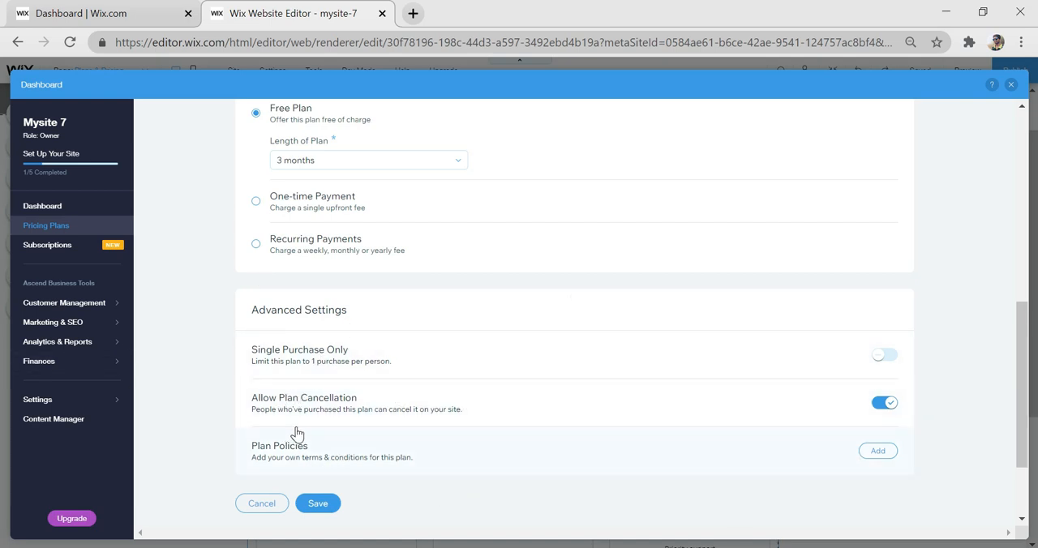
pyautogui.scroll(5, 487, 454)
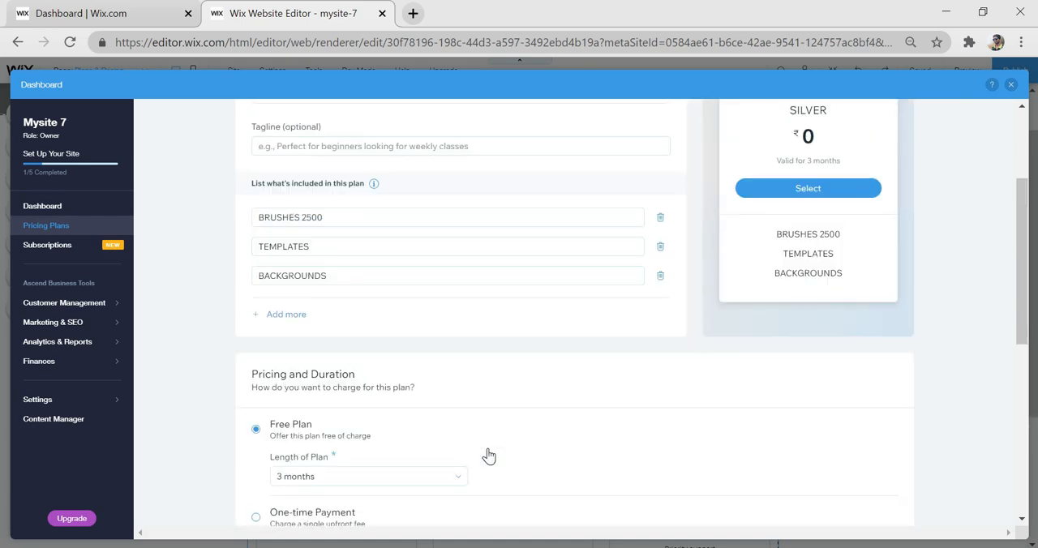
pyautogui.scroll(2, 477, 360)
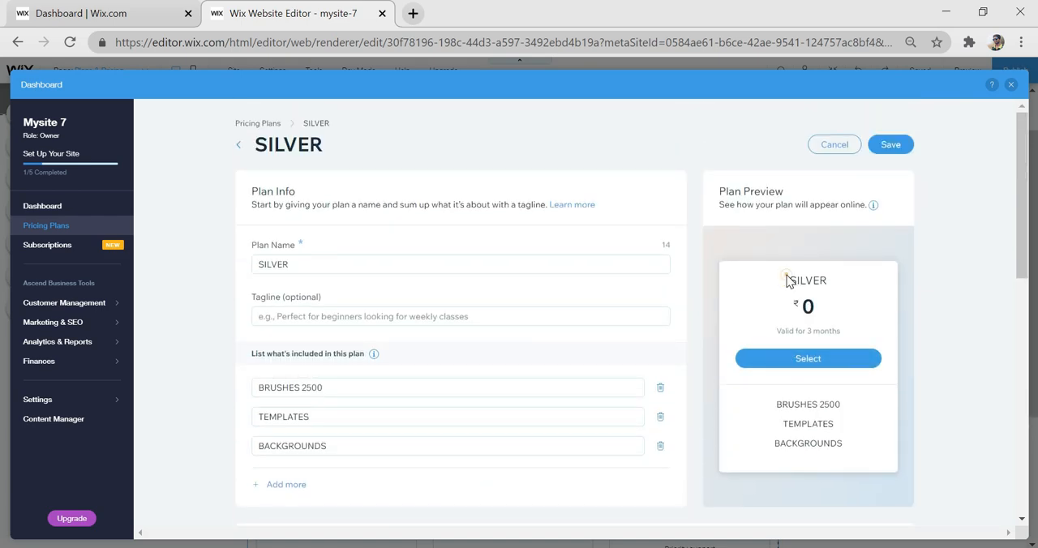
pyautogui.moveTo(787, 280); pyautogui.dragTo(869, 425)
pyautogui.click(867, 428)
pyautogui.scroll(-10, 335, 393)
pyautogui.click(324, 391)
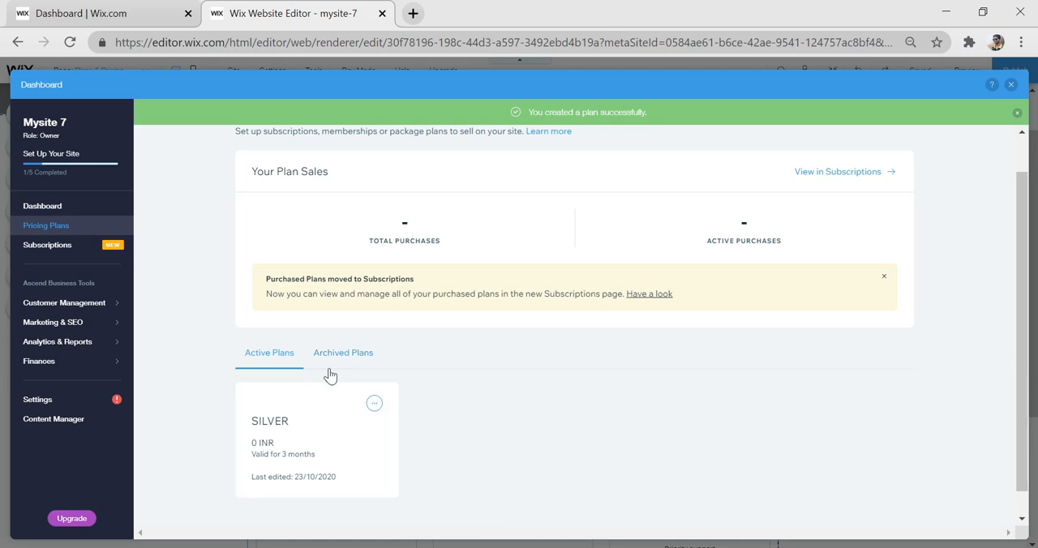
# - Create a new pricing plan named GOLD with the tagline WEBSITE DESIGNING
pyautogui.scroll(1, 396, 428)
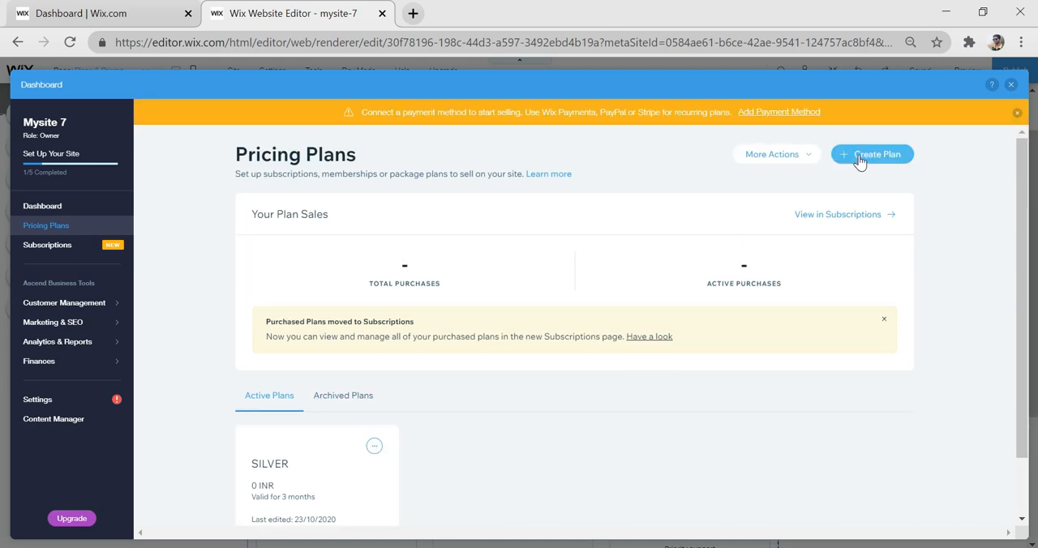
pyautogui.click(860, 155)
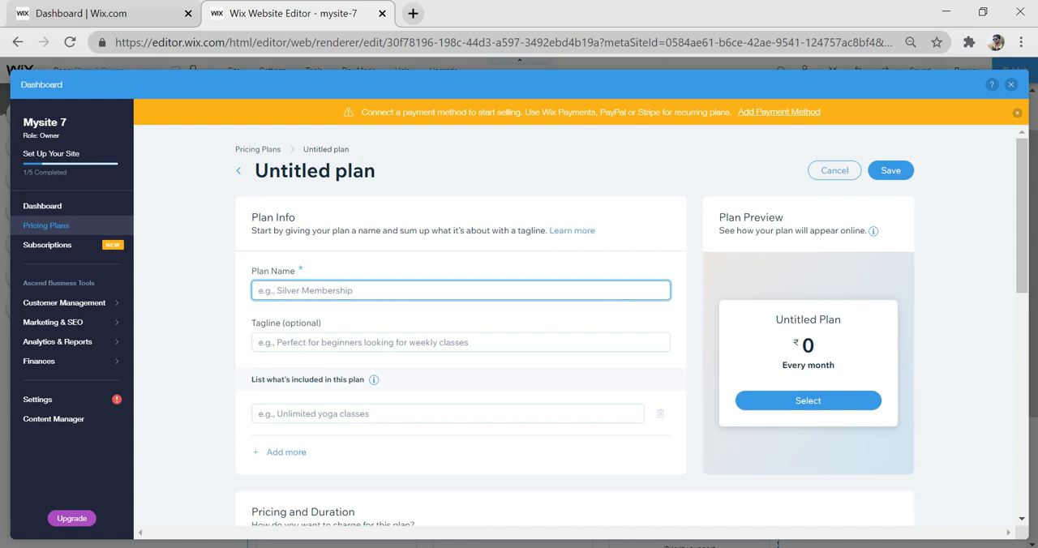
pyautogui.write('GOLD')
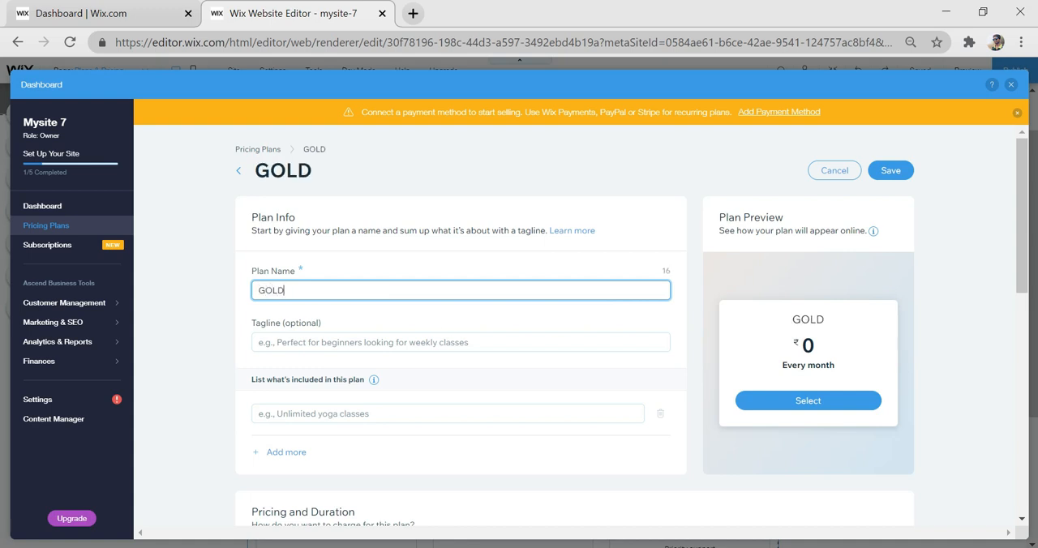
pyautogui.click(433, 342)
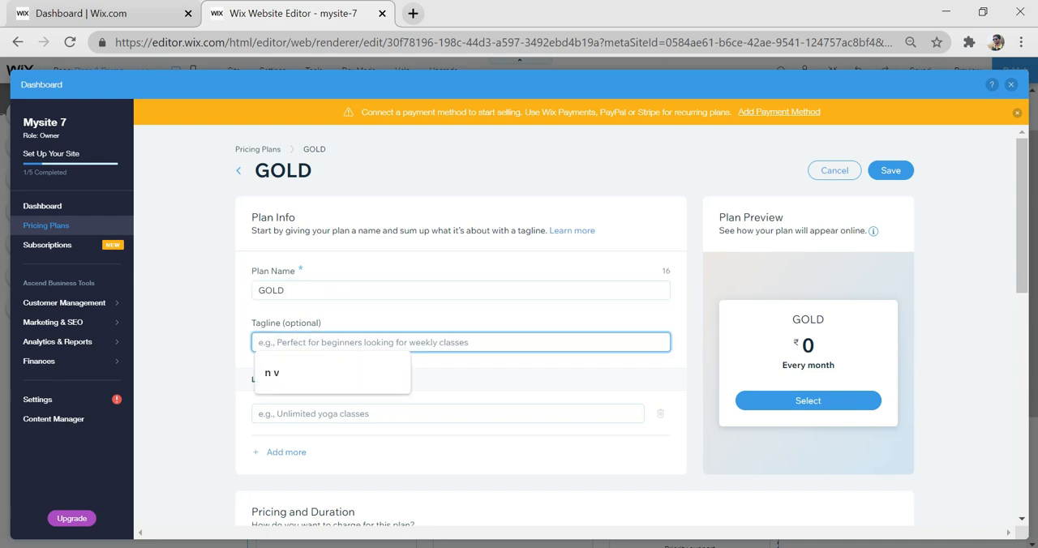
pyautogui.write('WEBSITE DESI')
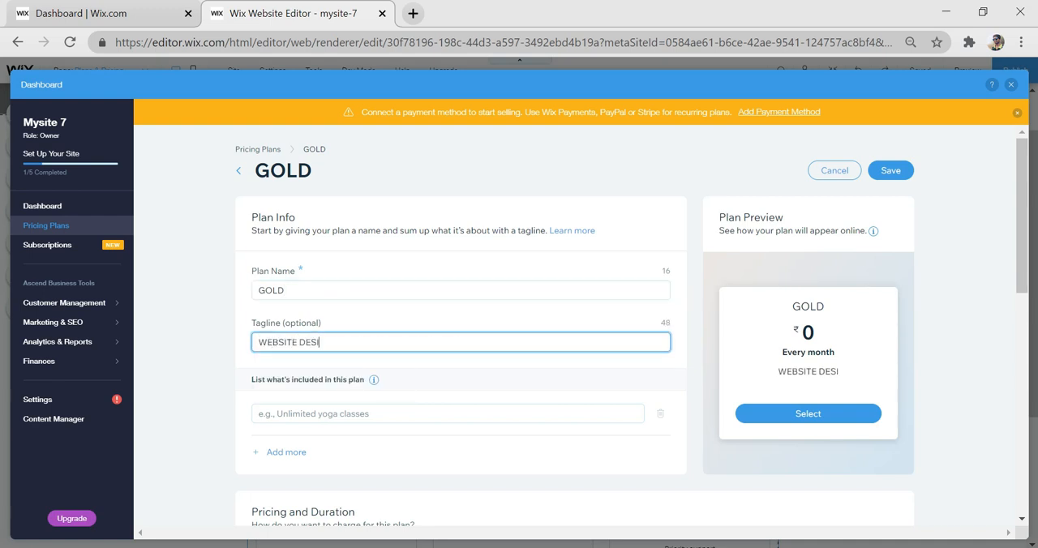
pyautogui.write('GNING')
# - List E-COMMERCE and TUTORIALS as the items included in the GOLD plan
pyautogui.scroll(-1, 330, 246)
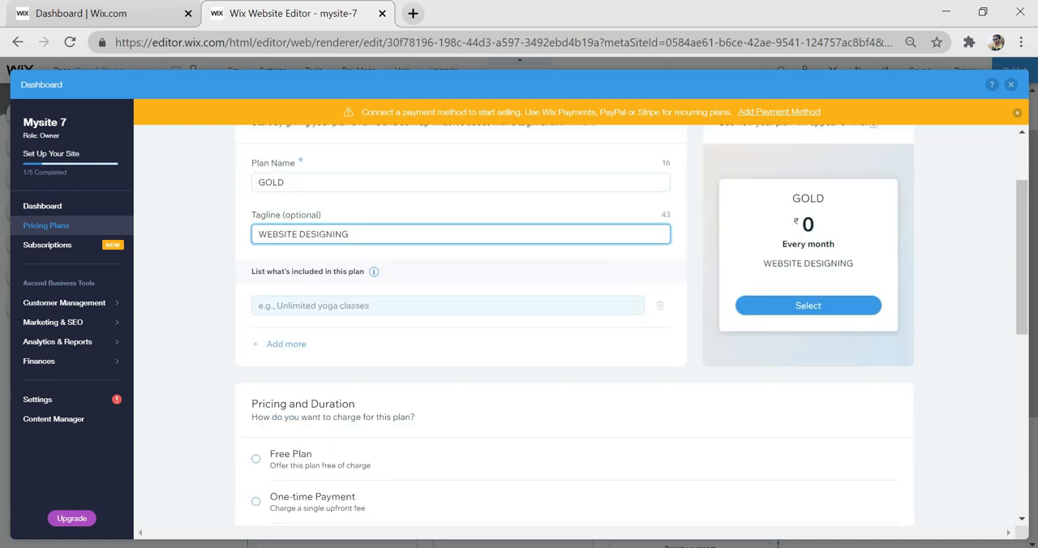
pyautogui.click(303, 306)
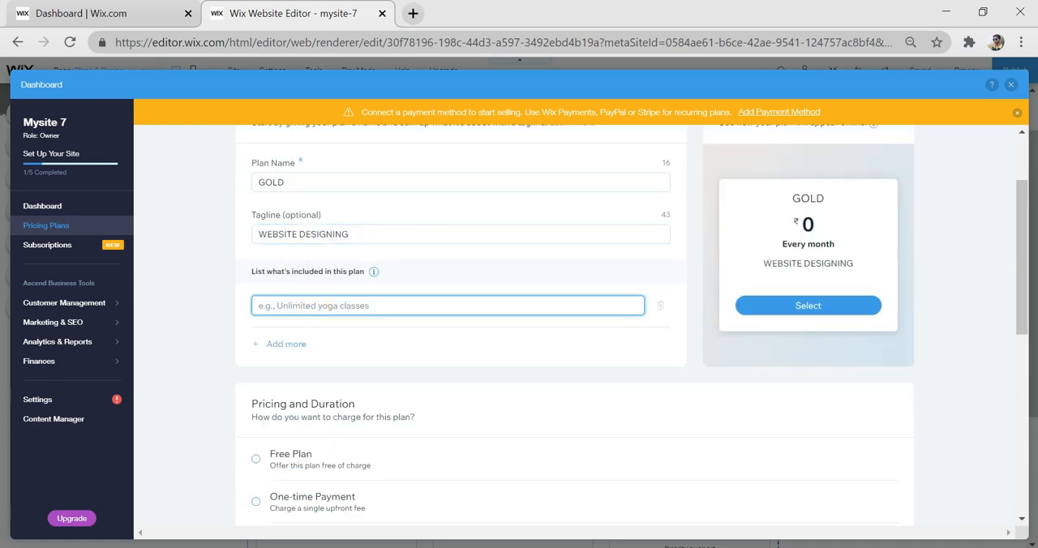
pyautogui.write('E-C')
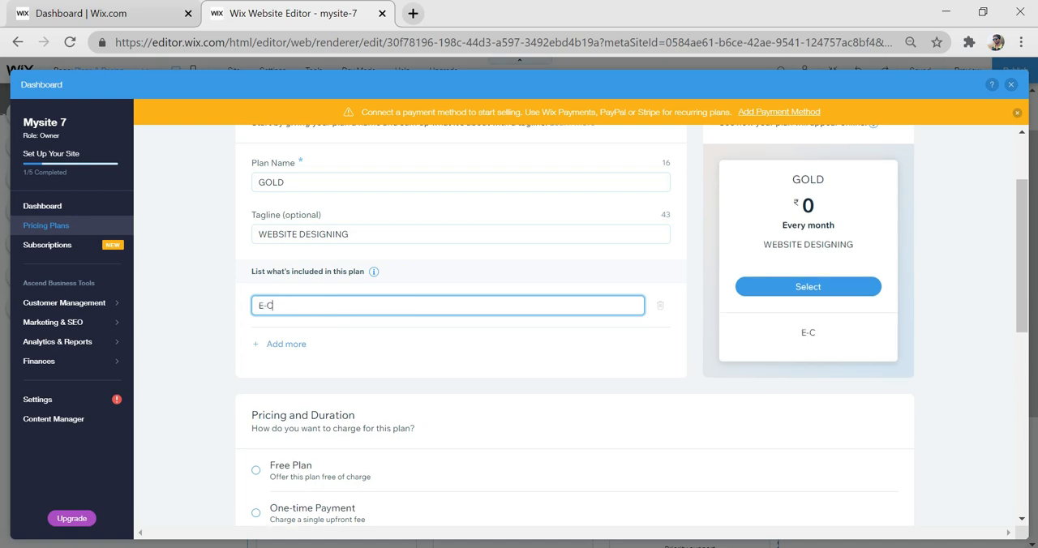
pyautogui.write('OMMERCE')
pyautogui.click(288, 345)
pyautogui.write('TUTORIALS')
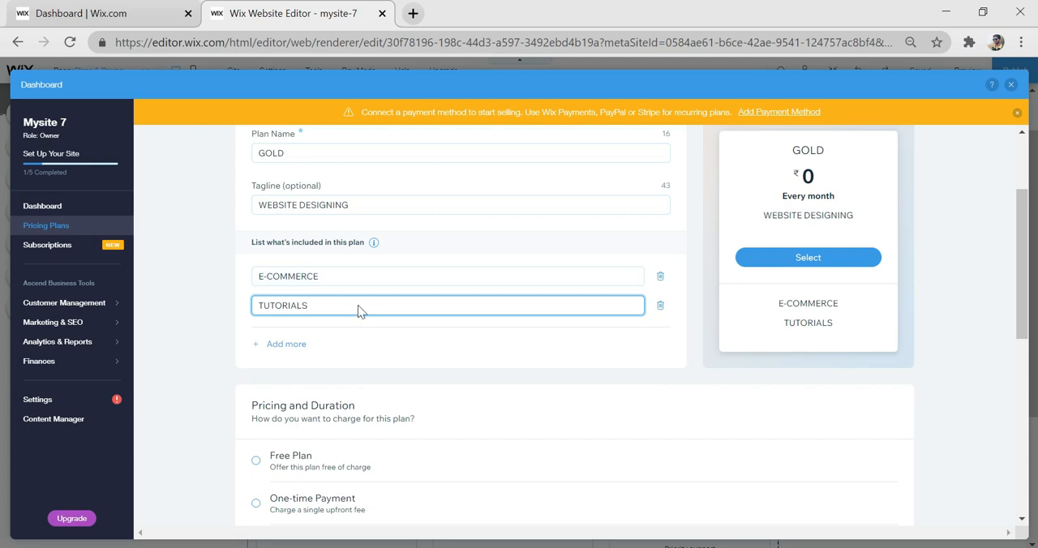
# - Try a one-time payment with a custom plan length, and the recurring payments option, for the GOLD plan
pyautogui.scroll(-3, 489, 361)
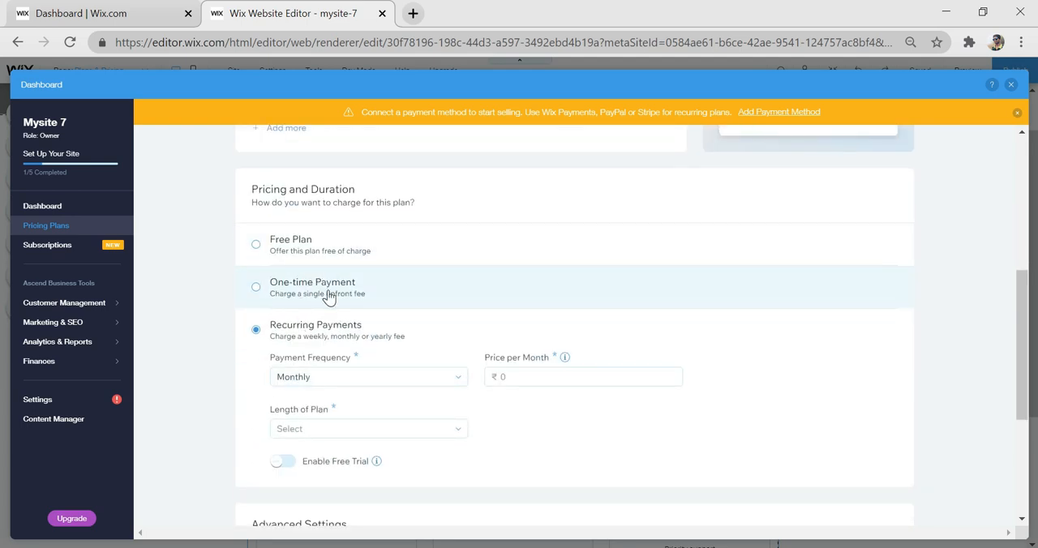
pyautogui.click(256, 287)
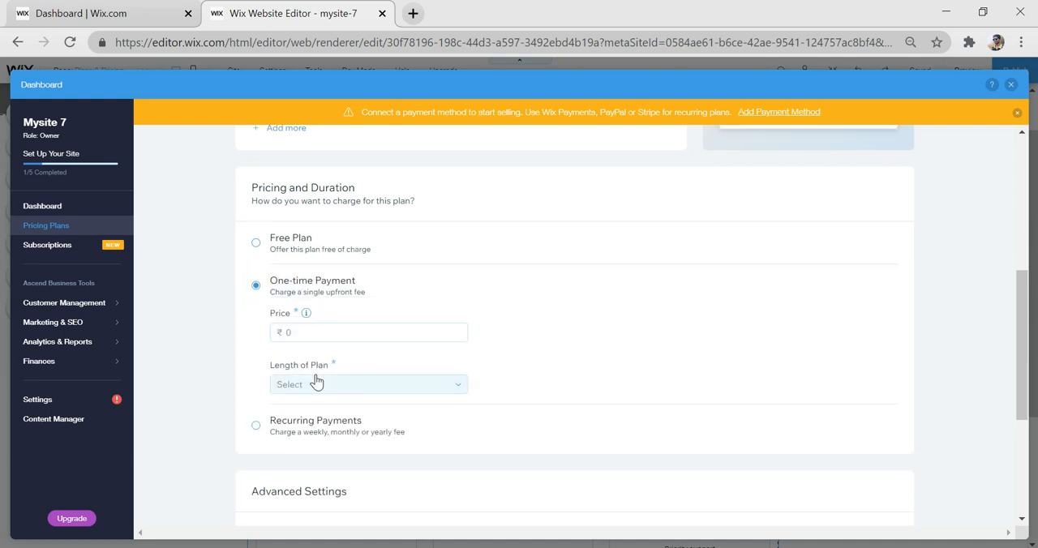
pyautogui.click(369, 384)
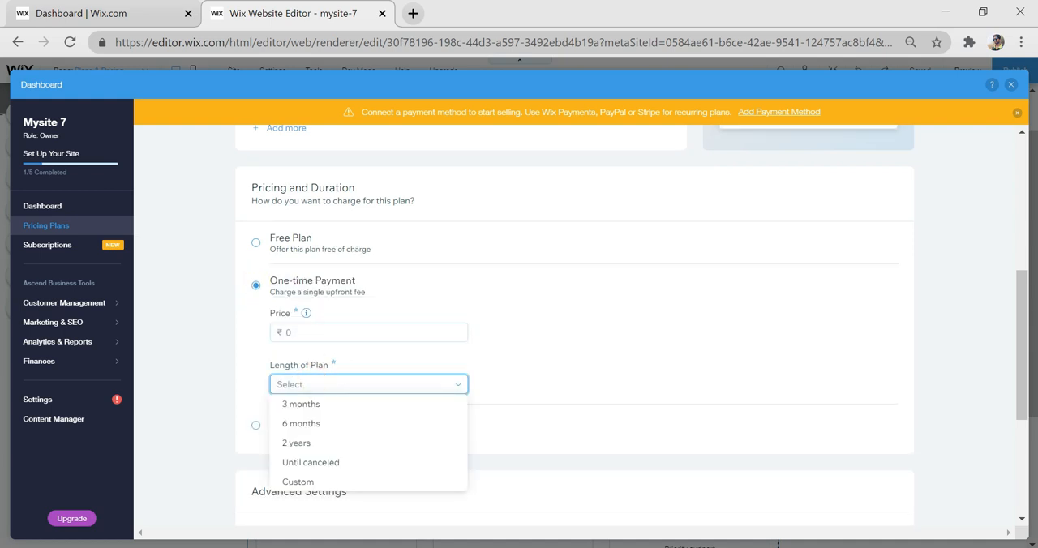
pyautogui.click(321, 481)
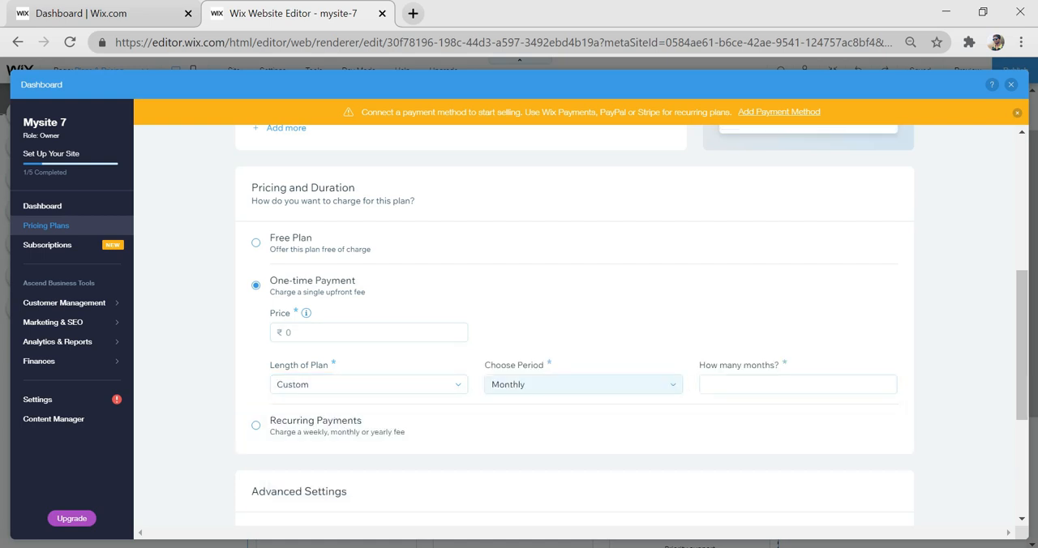
pyautogui.click(581, 386)
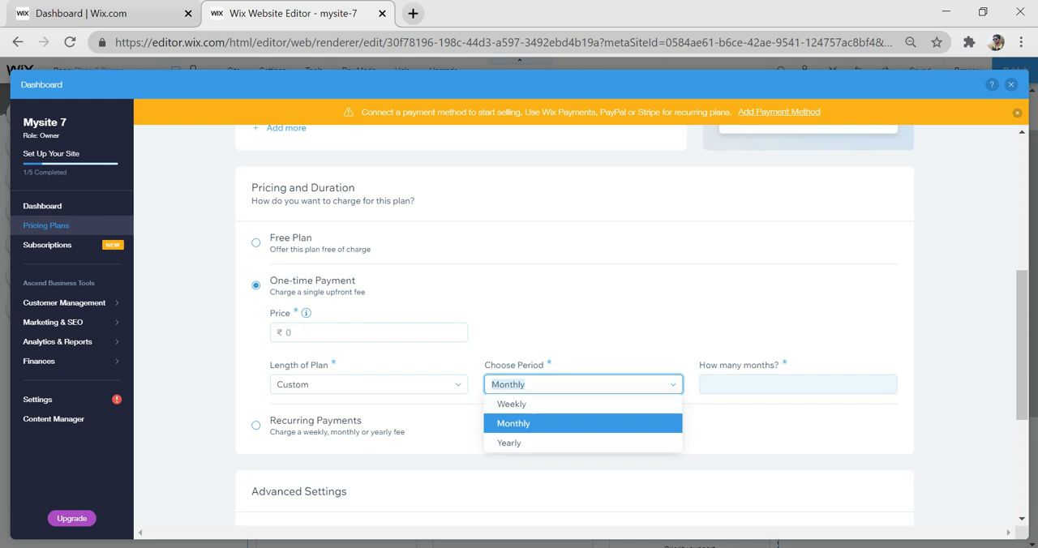
pyautogui.click(505, 310)
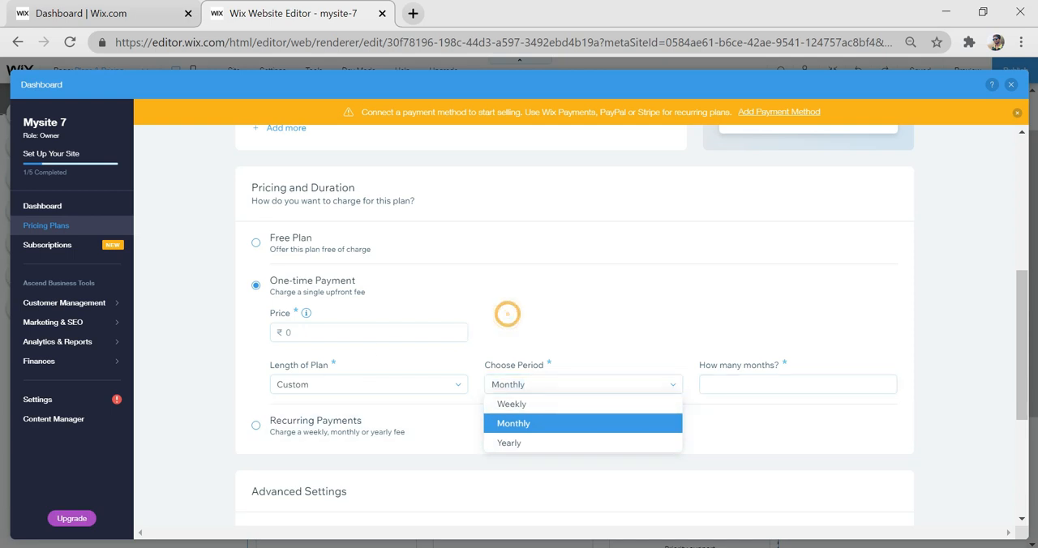
pyautogui.scroll(-1, 359, 394)
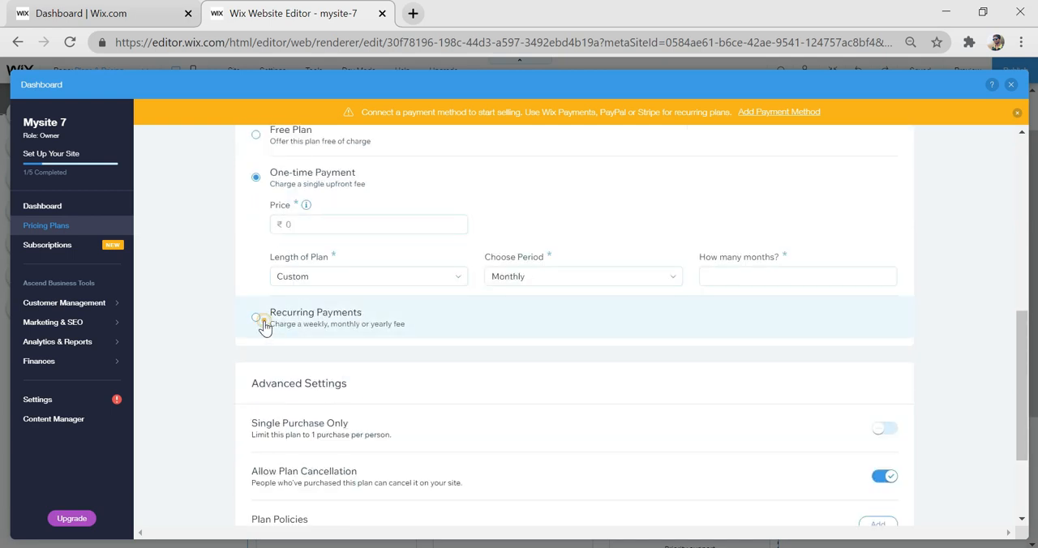
pyautogui.click(254, 317)
pyautogui.scroll(-1, 379, 365)
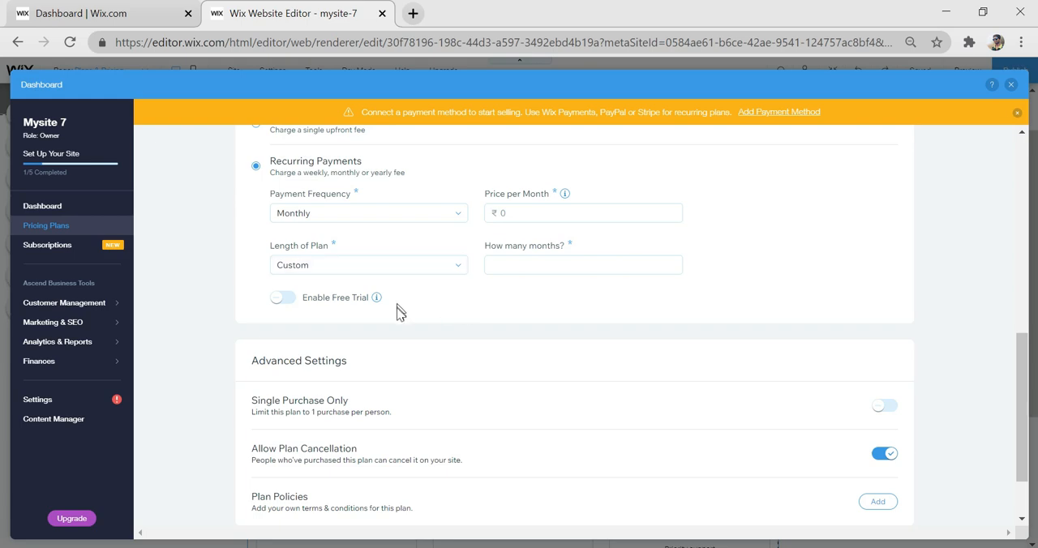
pyautogui.scroll(2, 345, 304)
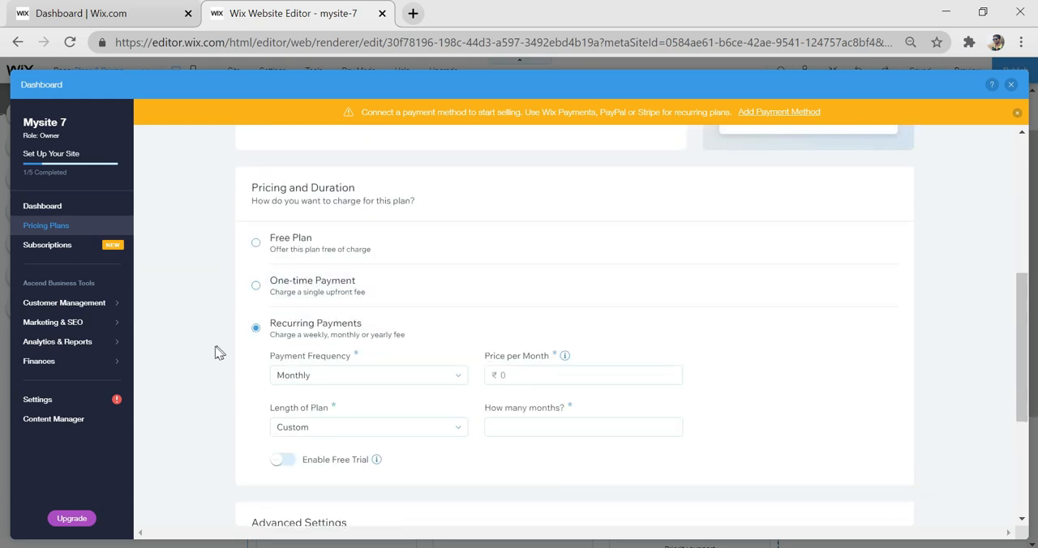
# - Set the GOLD plan's pricing to a one-time payment of ₹200 with a plan length of 6 months
pyautogui.click(308, 292)
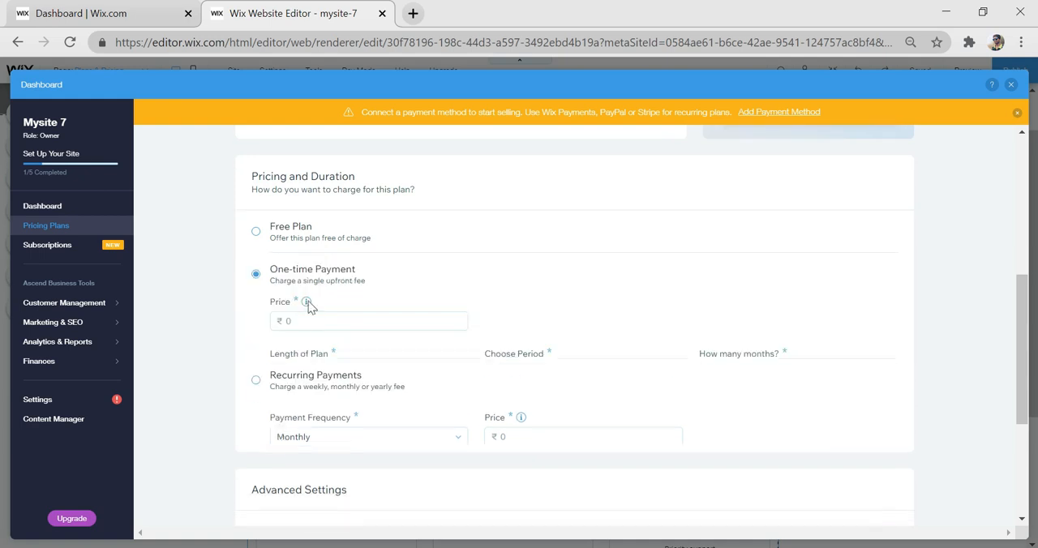
pyautogui.click(330, 323)
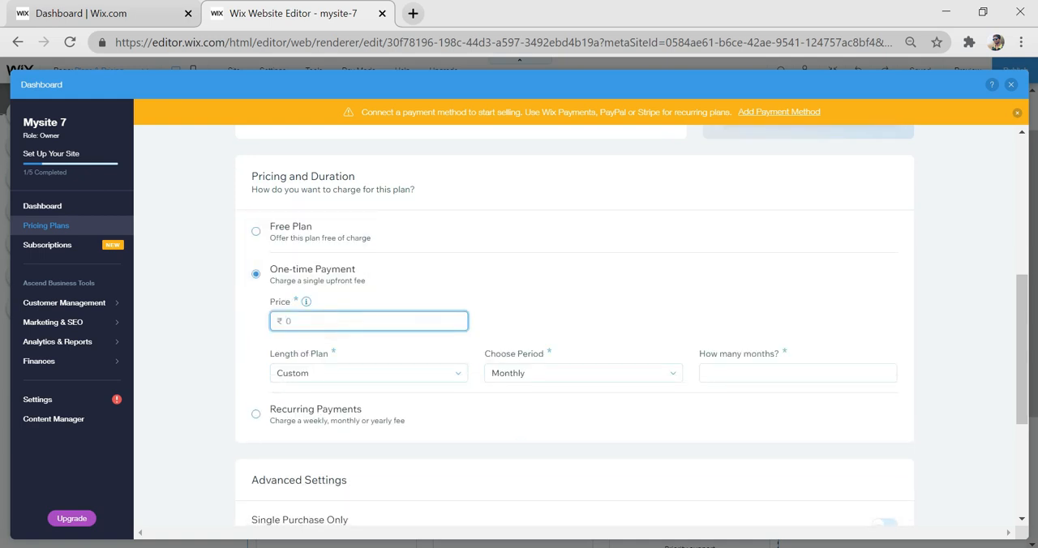
pyautogui.click(388, 373)
pyautogui.click(349, 413)
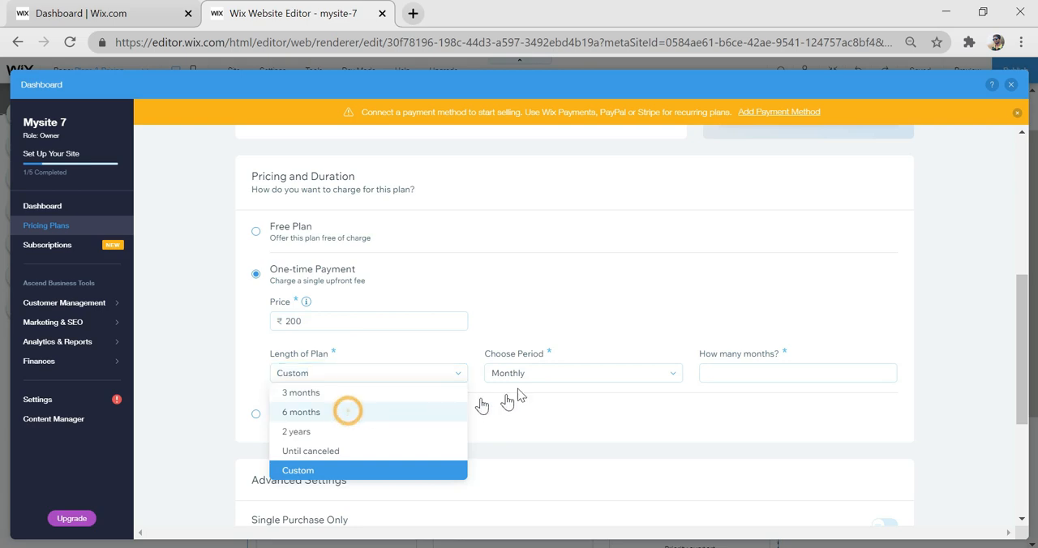
# - Review the GOLD plan's advanced settings and save the plan
pyautogui.scroll(-1, 358, 451)
pyautogui.scroll(-2, 358, 452)
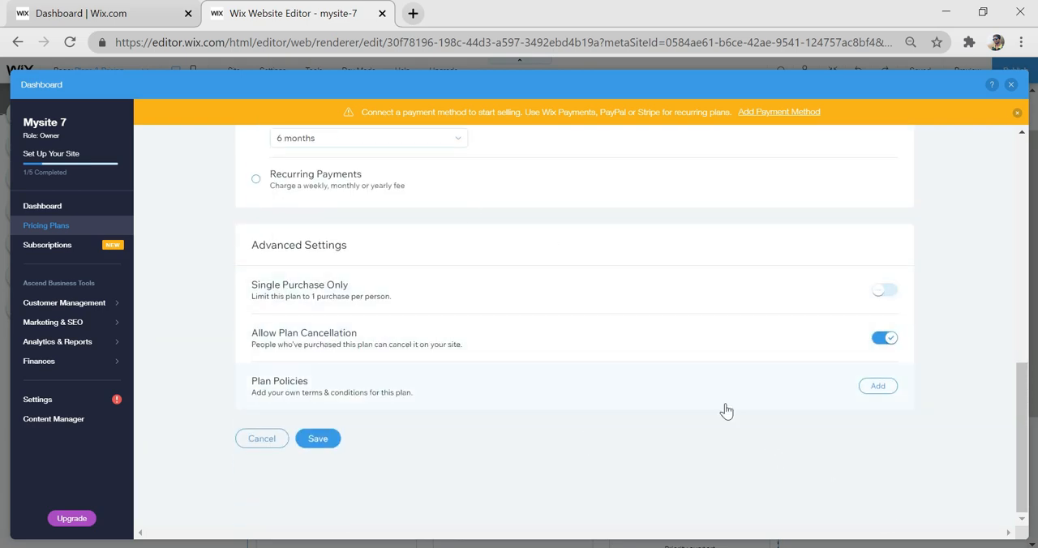
pyautogui.scroll(1, 447, 408)
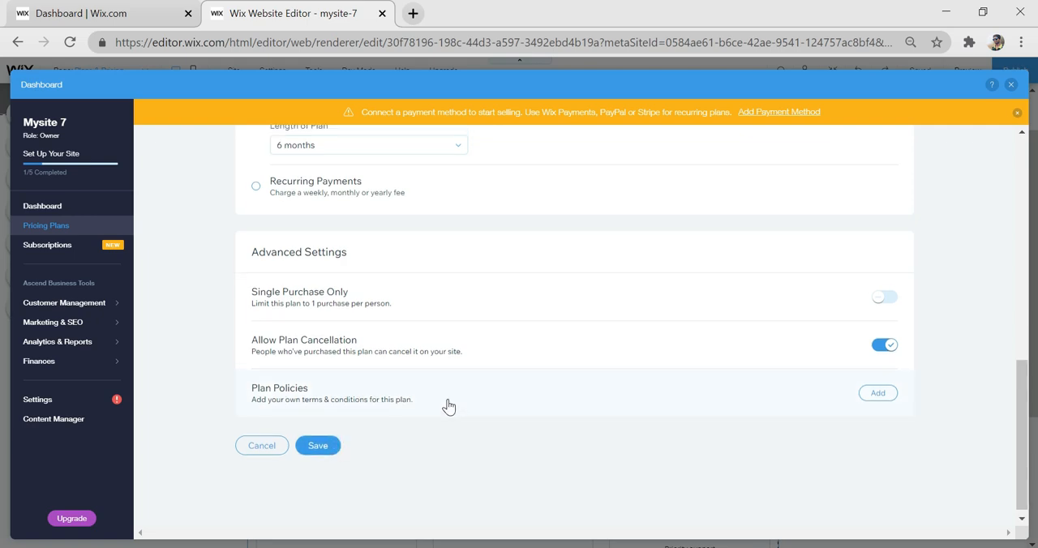
pyautogui.scroll(-1, 340, 487)
pyautogui.click(325, 443)
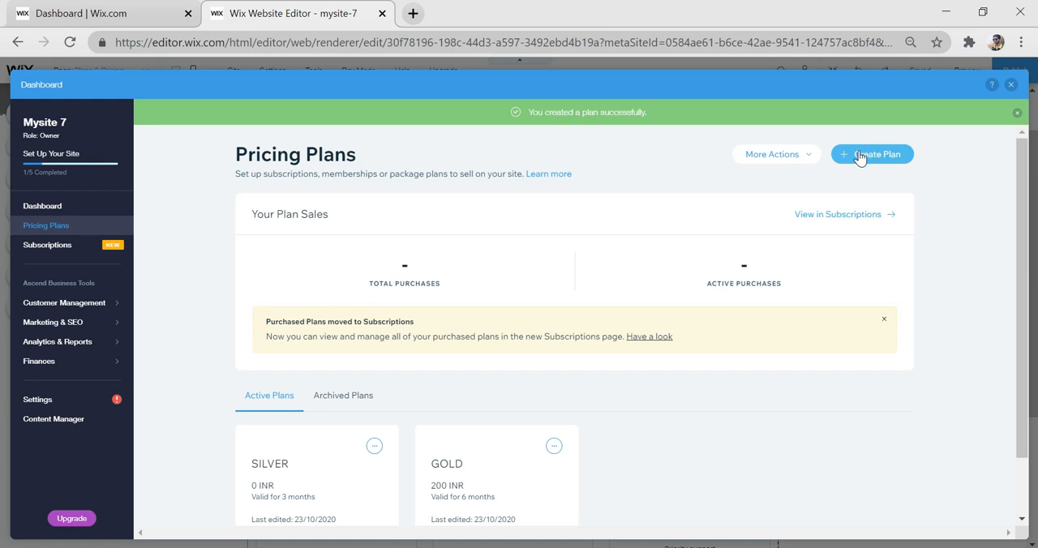
# - Create another pricing plan named SILVER + GOLD, leaving its tagline and included items empty
pyautogui.click(859, 156)
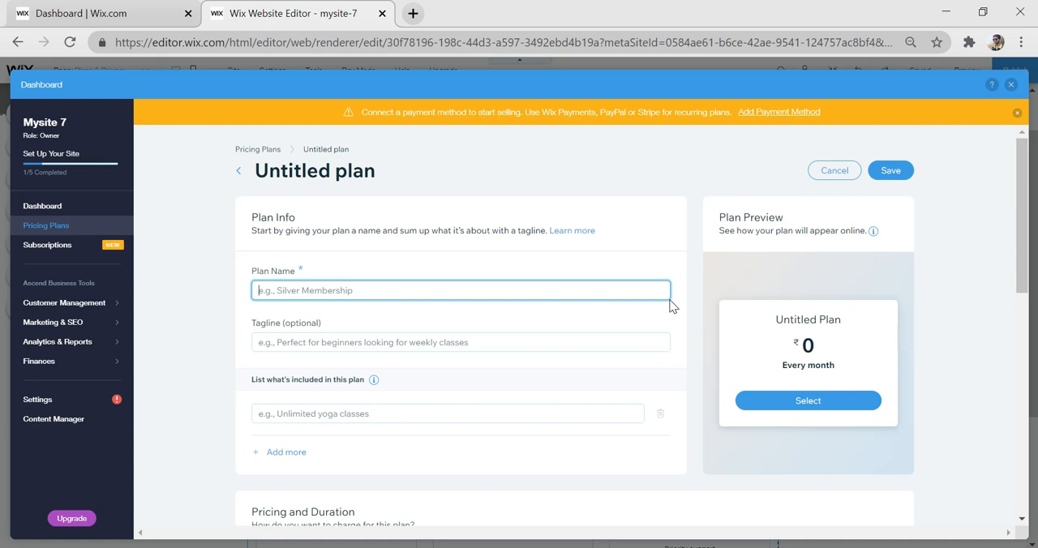
pyautogui.write('SILVER +  GOLD')
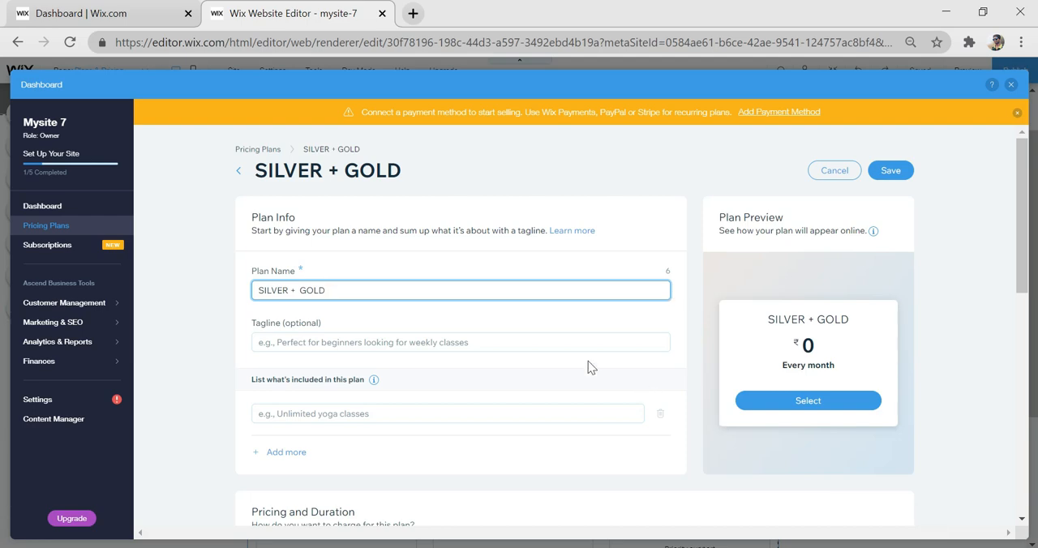
pyautogui.scroll(-1, 340, 324)
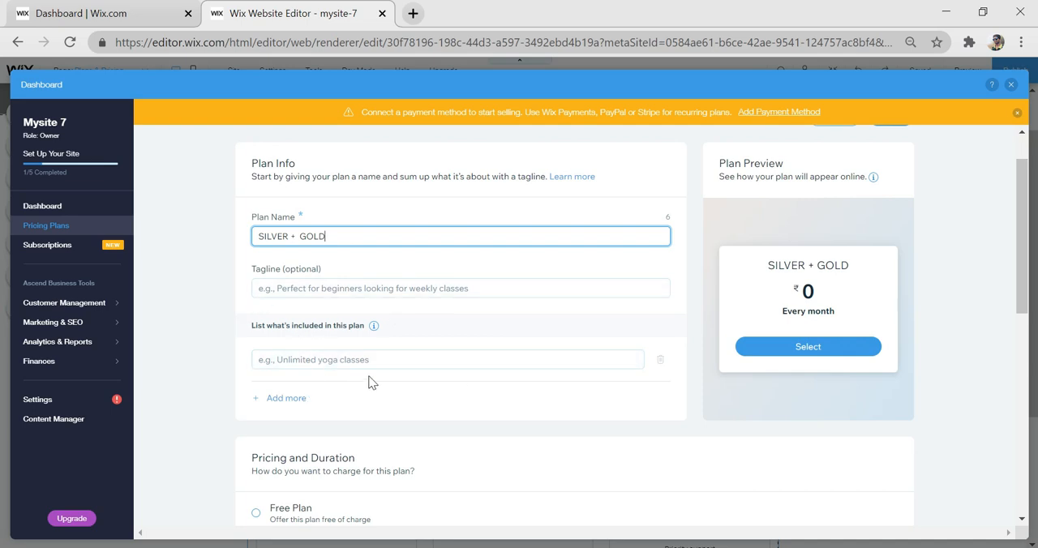
# - Set the SILVER + GOLD plan to a one-time payment of ₹600 with a length of 2 years, and save it
pyautogui.scroll(-4, 317, 385)
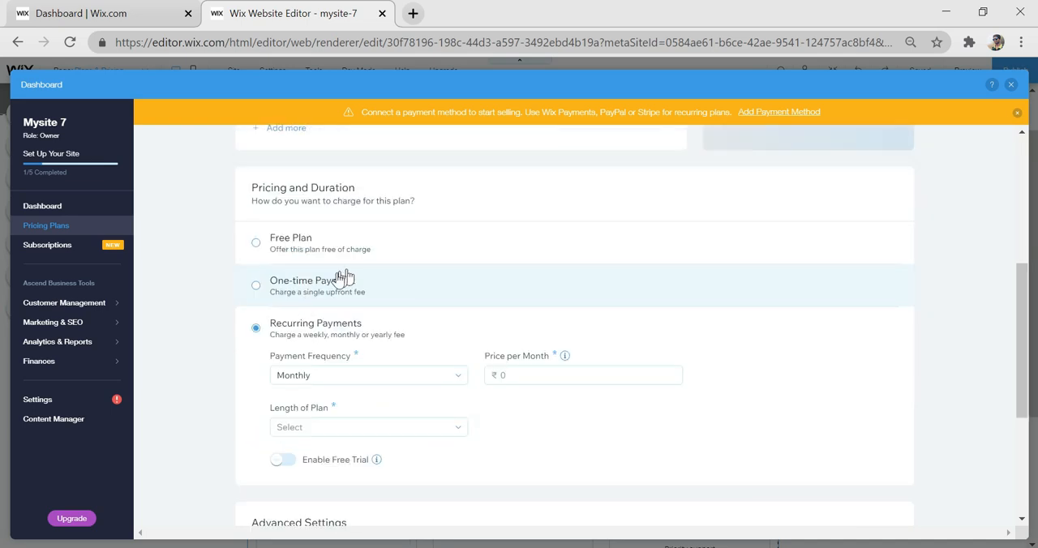
pyautogui.click(327, 285)
pyautogui.click(302, 333)
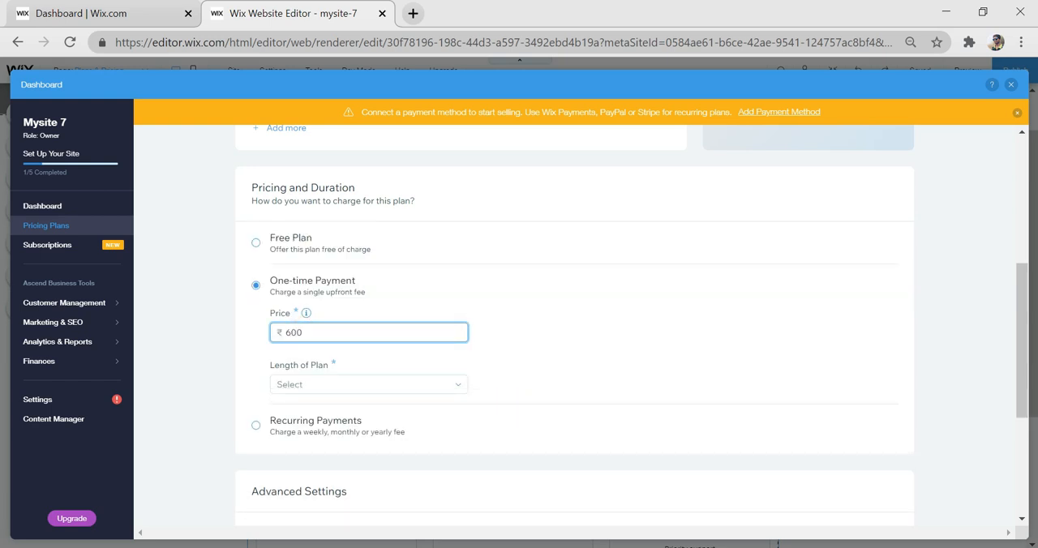
pyautogui.click(317, 384)
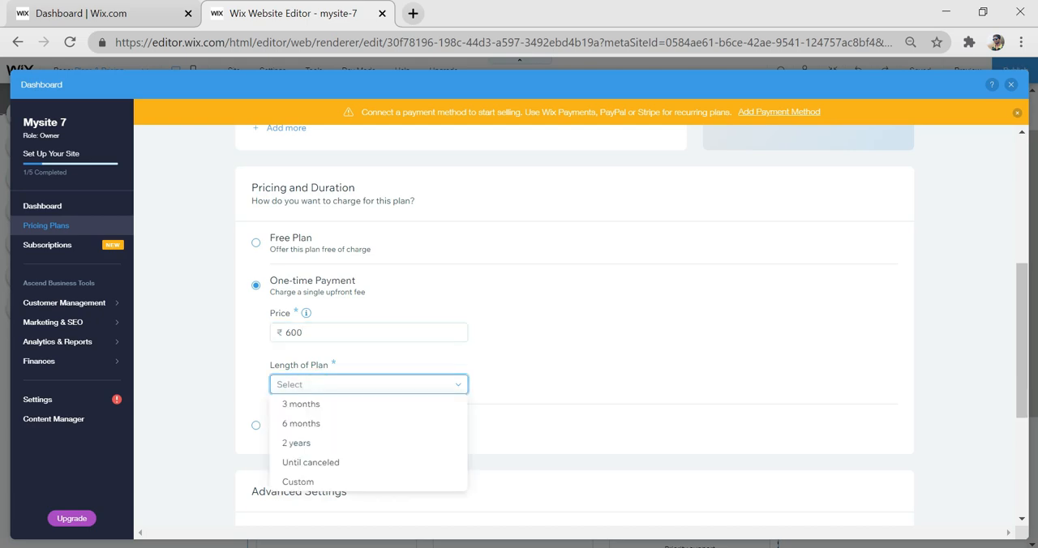
pyautogui.click(328, 442)
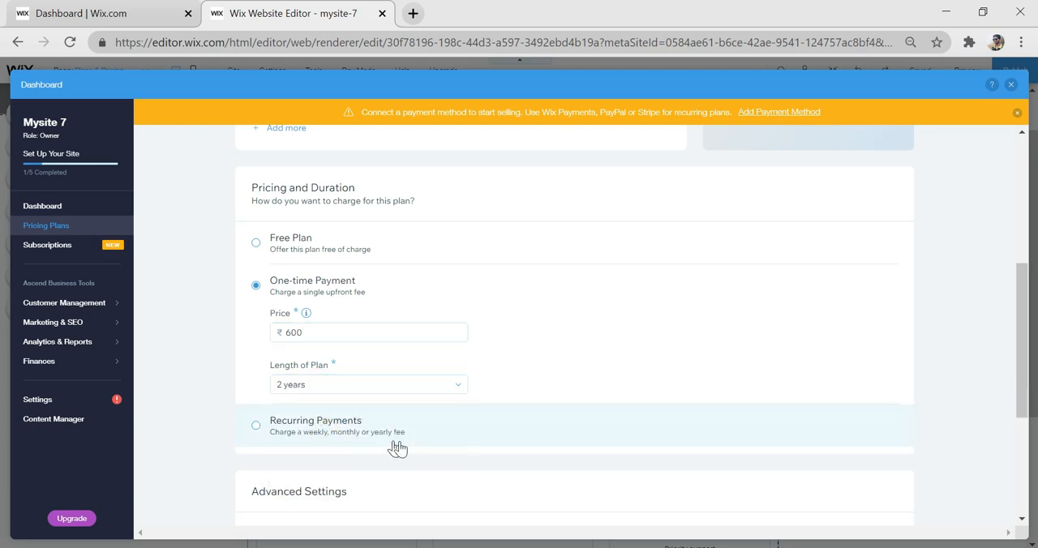
pyautogui.scroll(-3, 398, 449)
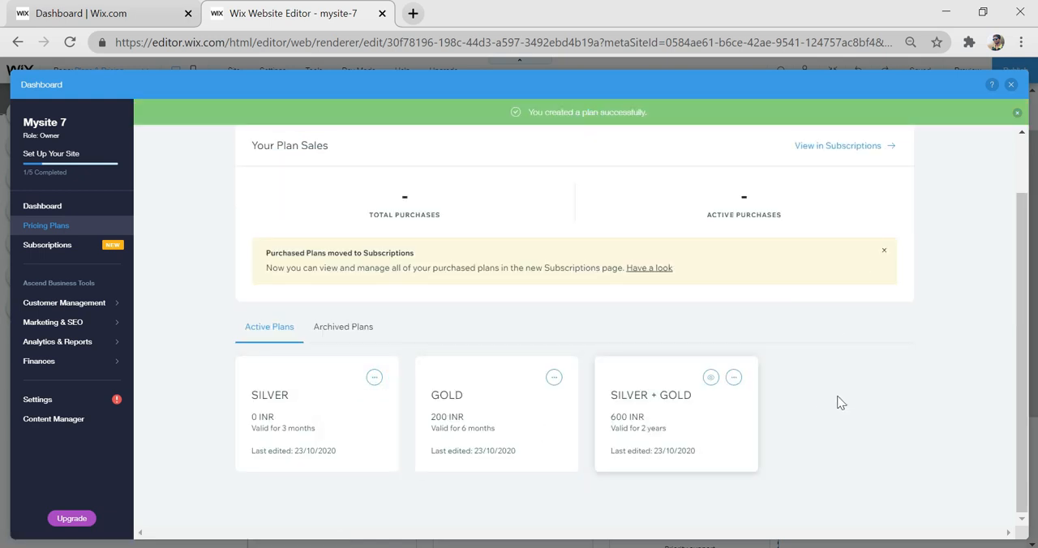
# - Check the active plans, and close the dashboard to return to the pricing section on the Plans & Pricing page
pyautogui.scroll(1, 840, 398)
pyautogui.scroll(-1, 688, 421)
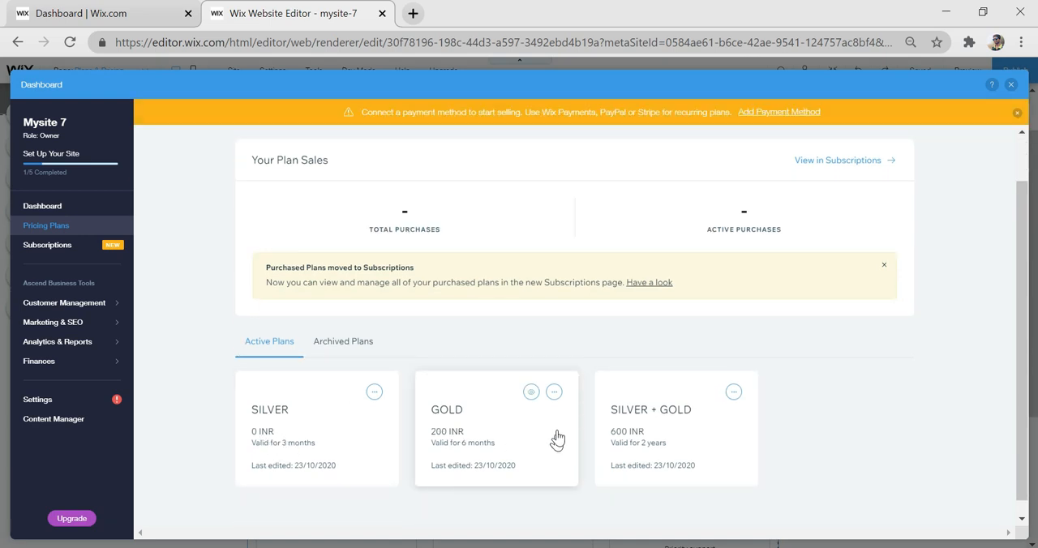
pyautogui.scroll(1, 952, 170)
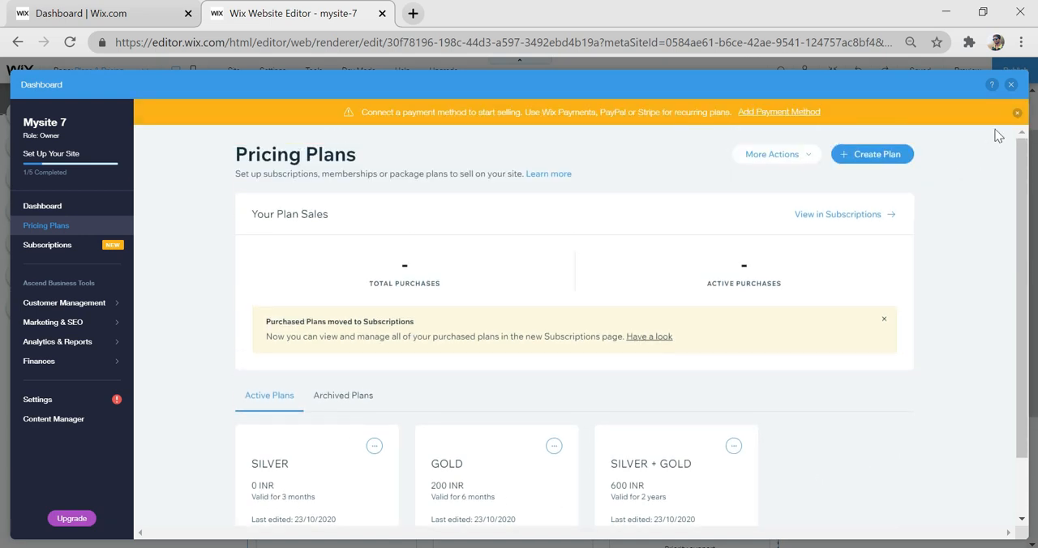
pyautogui.click(1010, 85)
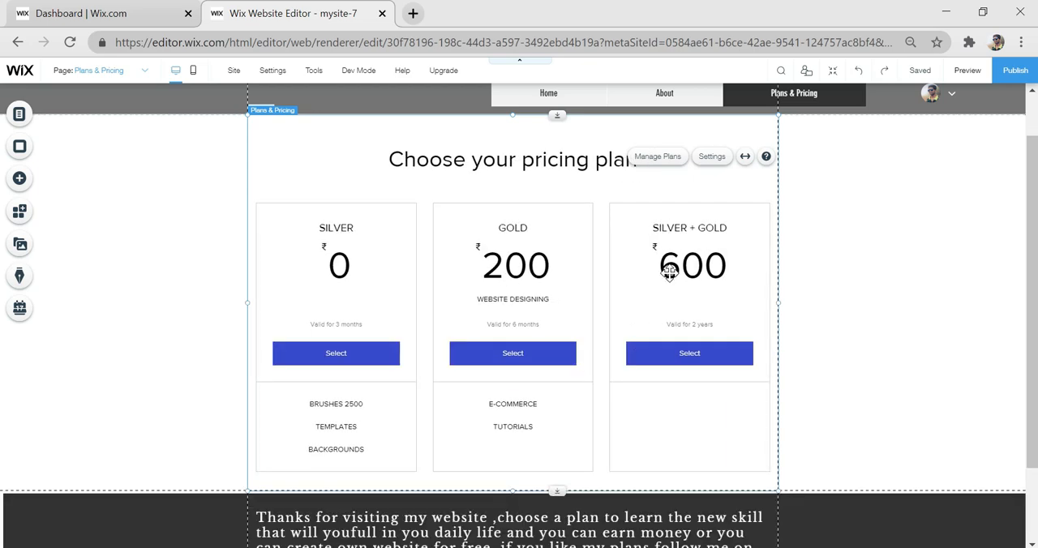
pyautogui.scroll(1, 671, 276)
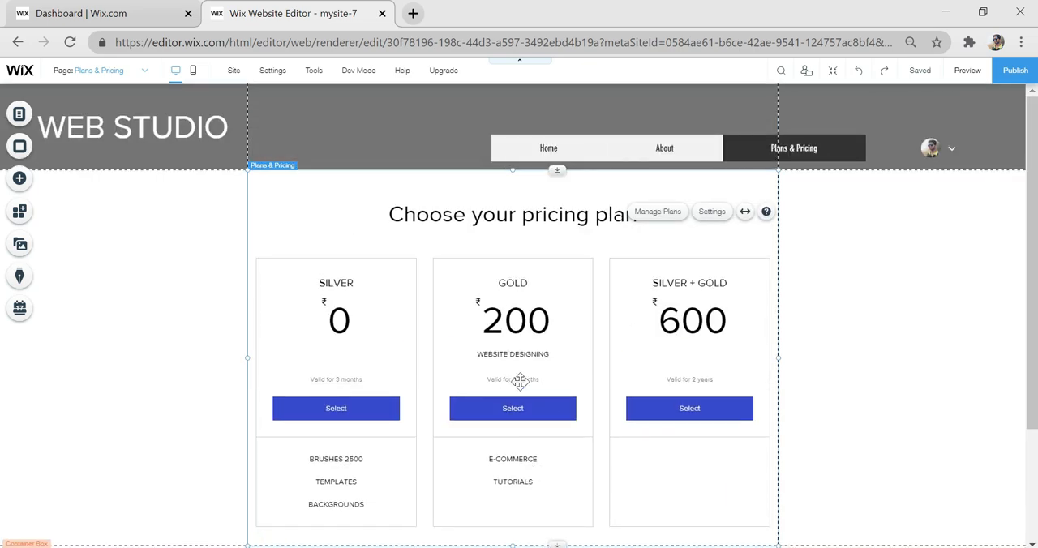
# - Look over the finished pricing section, and add a new site page named COURSE
pyautogui.scroll(-2, 541, 387)
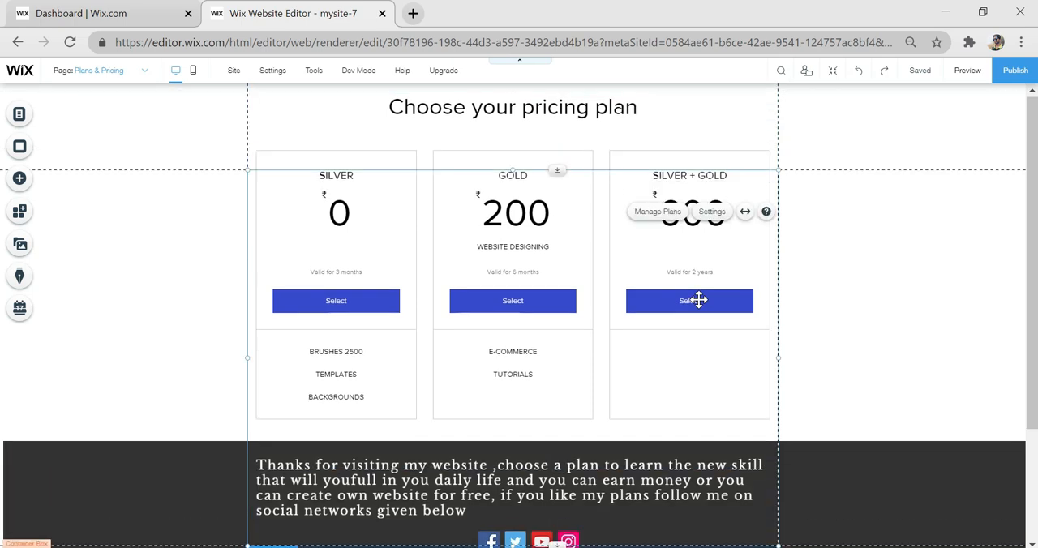
pyautogui.scroll(2, 699, 300)
pyautogui.click(947, 345)
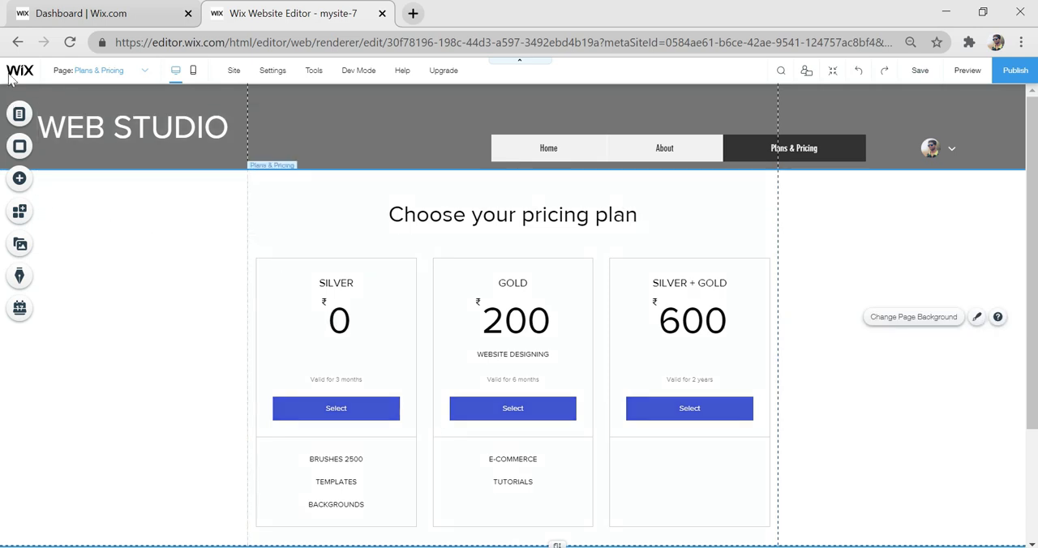
pyautogui.click(20, 114)
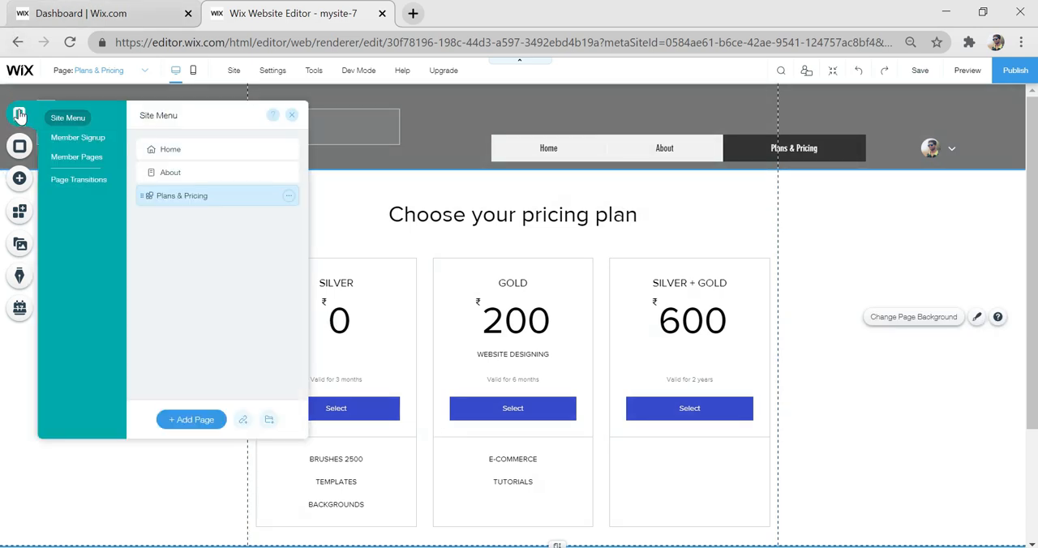
pyautogui.click(191, 421)
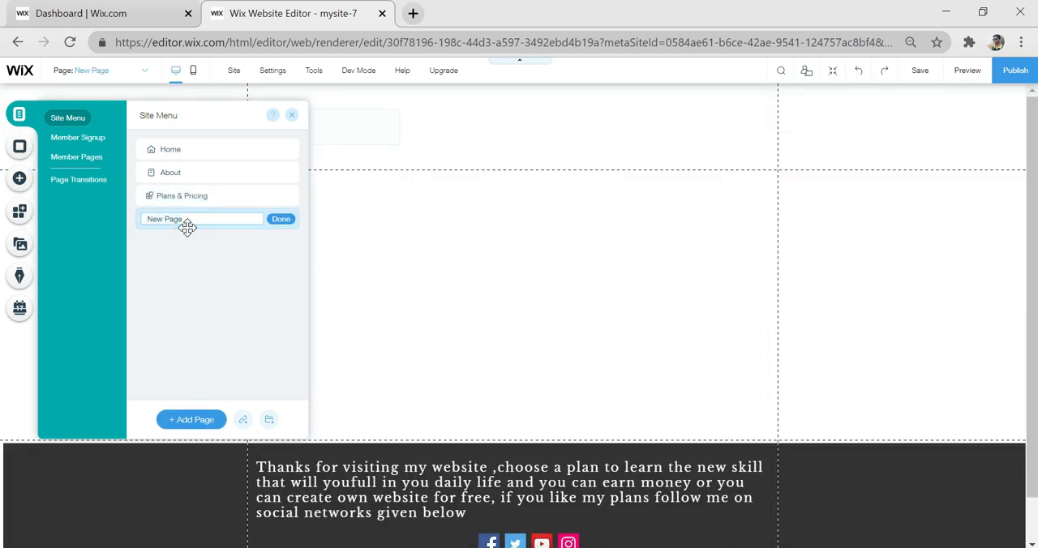
pyautogui.write('COURSE')
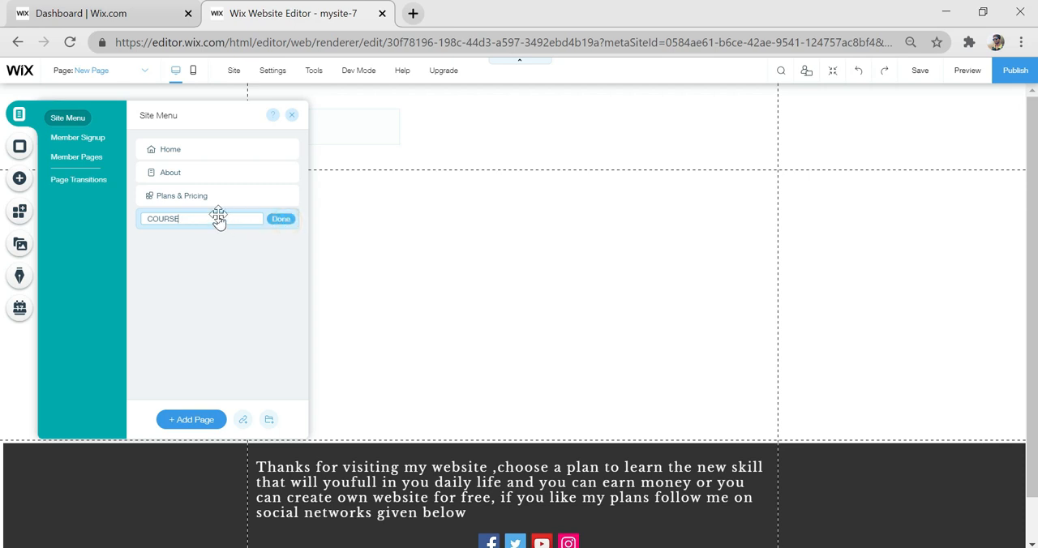
pyautogui.press('Return')
# - Reorder the site menu so that COURSE follows Home and Plans & Pricing comes before About
pyautogui.moveTo(190, 222); pyautogui.dragTo(196, 186)
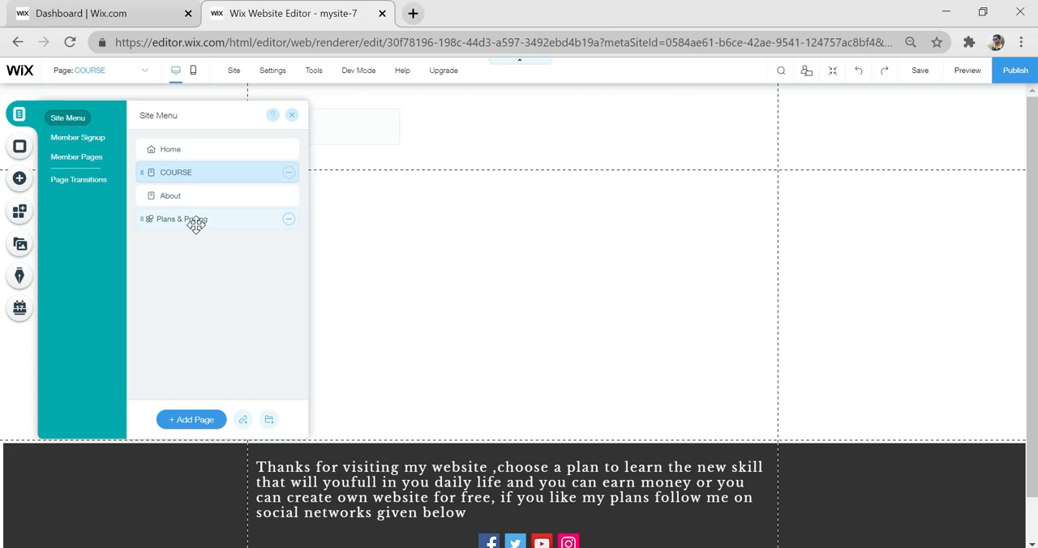
pyautogui.click(195, 226)
pyautogui.moveTo(194, 225)
pyautogui.mouseDown()
pyautogui.moveTo(202, 187)
pyautogui.moveTo(192, 195)
pyautogui.moveTo(199, 207)
pyautogui.mouseUp()
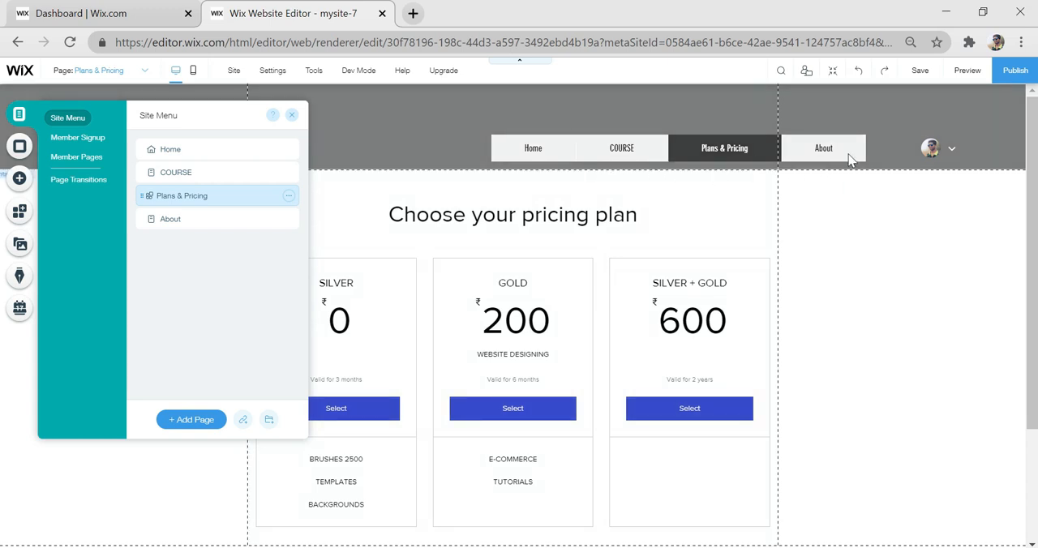
# - Paste the WEB STUDIO header box onto the COURSE page and align it across the header area
pyautogui.click(208, 176)
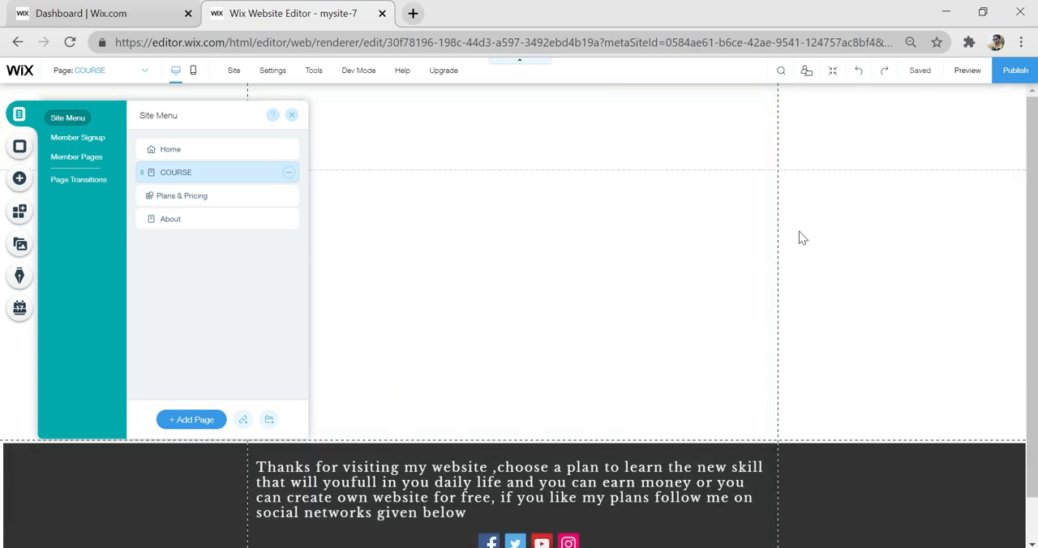
pyautogui.rightClick(549, 150)
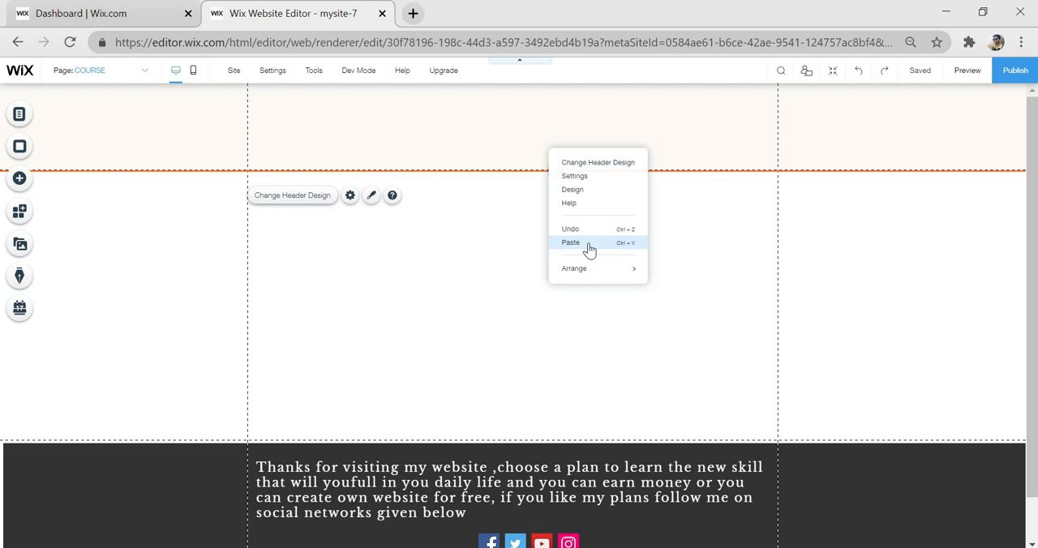
pyautogui.click(589, 246)
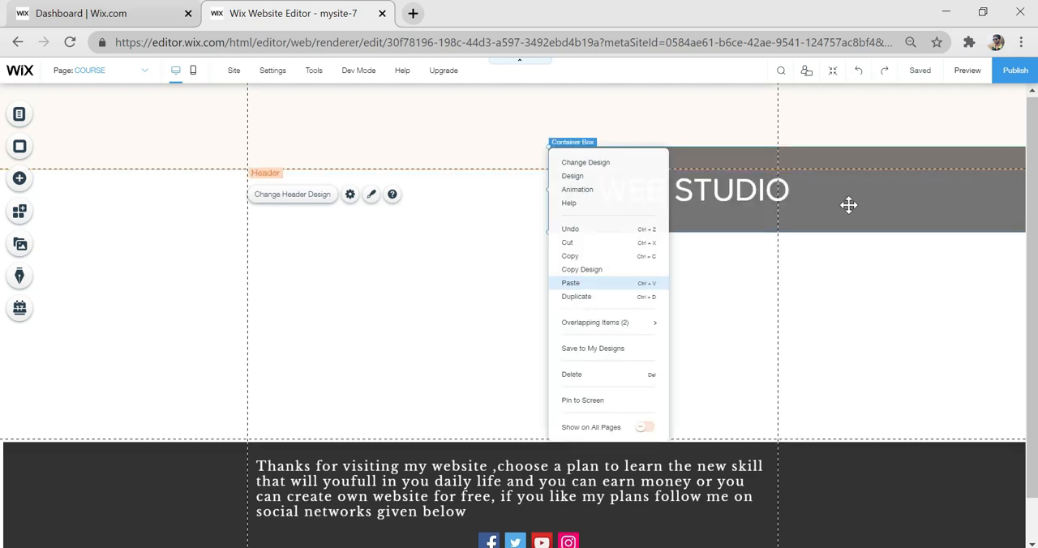
pyautogui.click(508, 206)
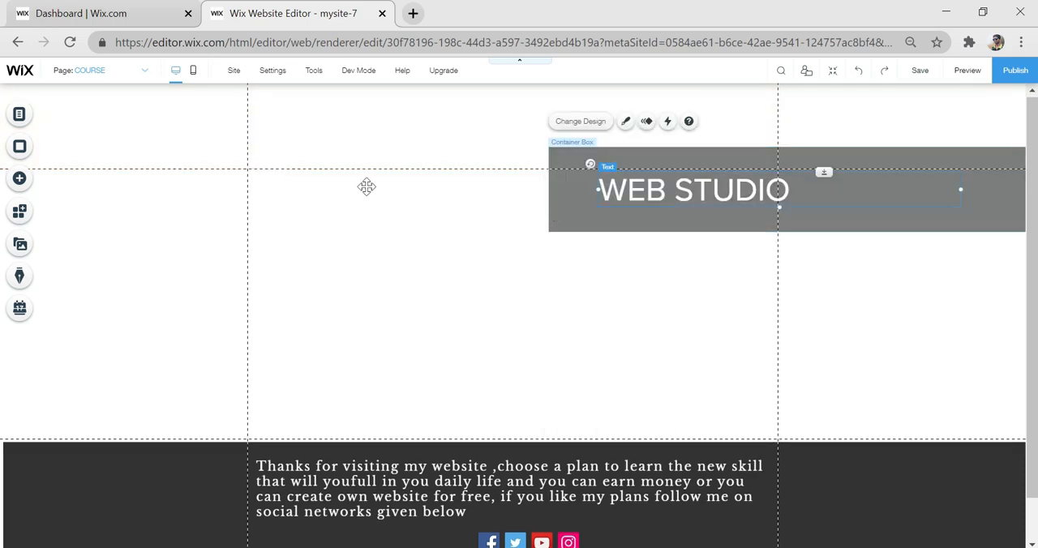
pyautogui.moveTo(367, 187); pyautogui.dragTo(78, 170)
pyautogui.moveTo(63, 167); pyautogui.dragTo(53, 155)
pyautogui.click(640, 345)
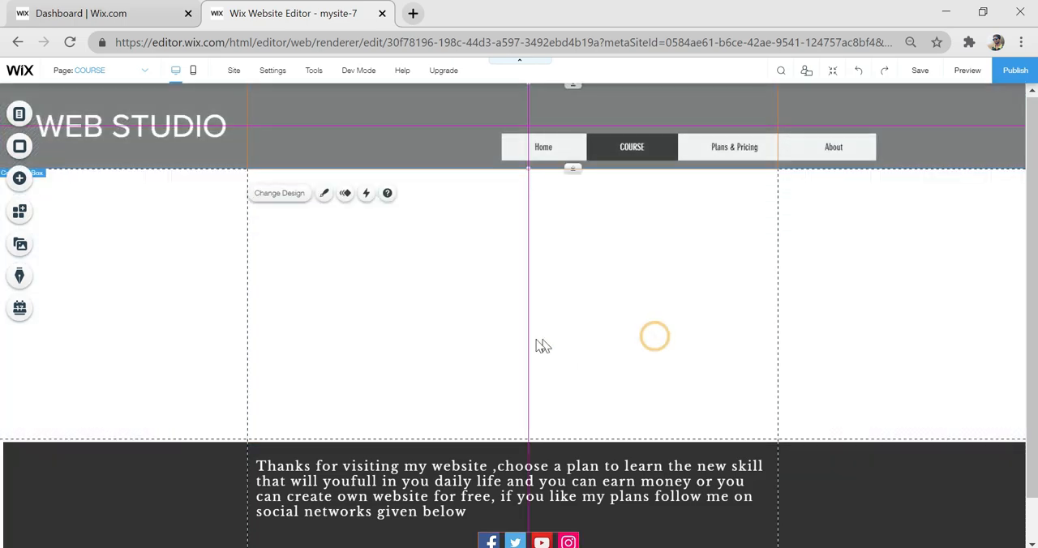
# - Lengthen the COURSE page and add a container box about 568 by 599 px on the left side below the header
pyautogui.moveTo(561, 438); pyautogui.dragTo(557, 544)
pyautogui.scroll(5, 540, 345)
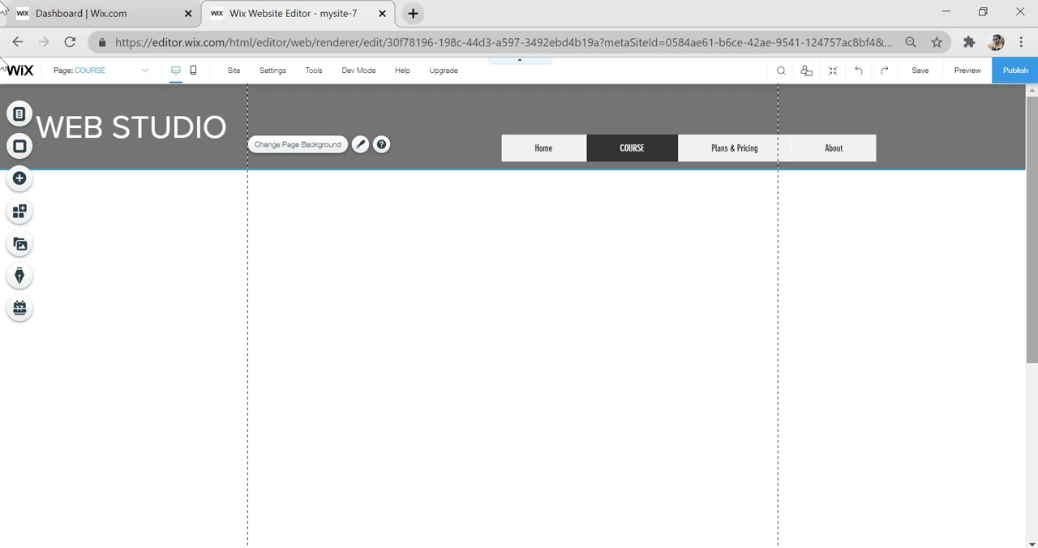
pyautogui.click(16, 177)
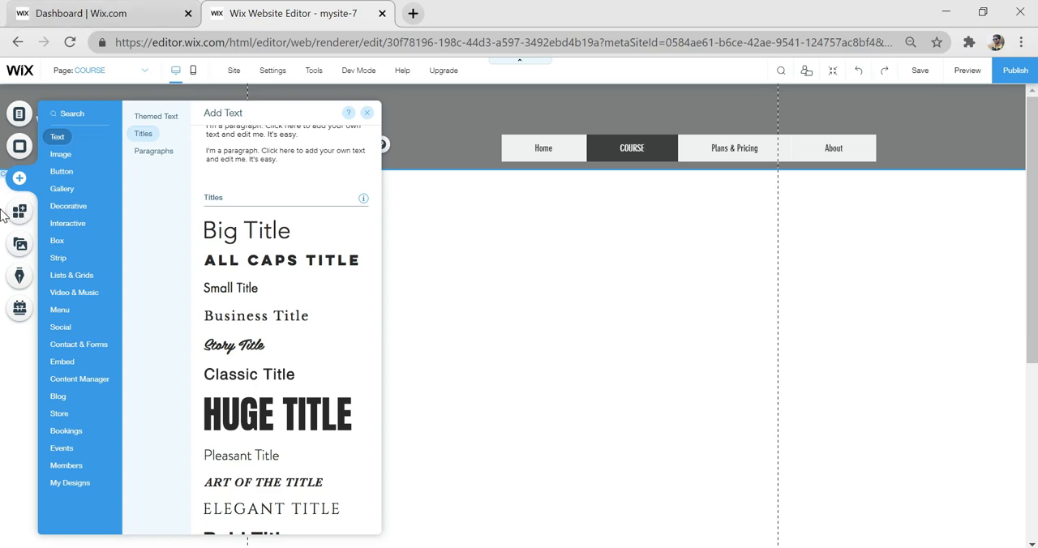
pyautogui.click(57, 241)
pyautogui.moveTo(261, 259); pyautogui.dragTo(274, 296)
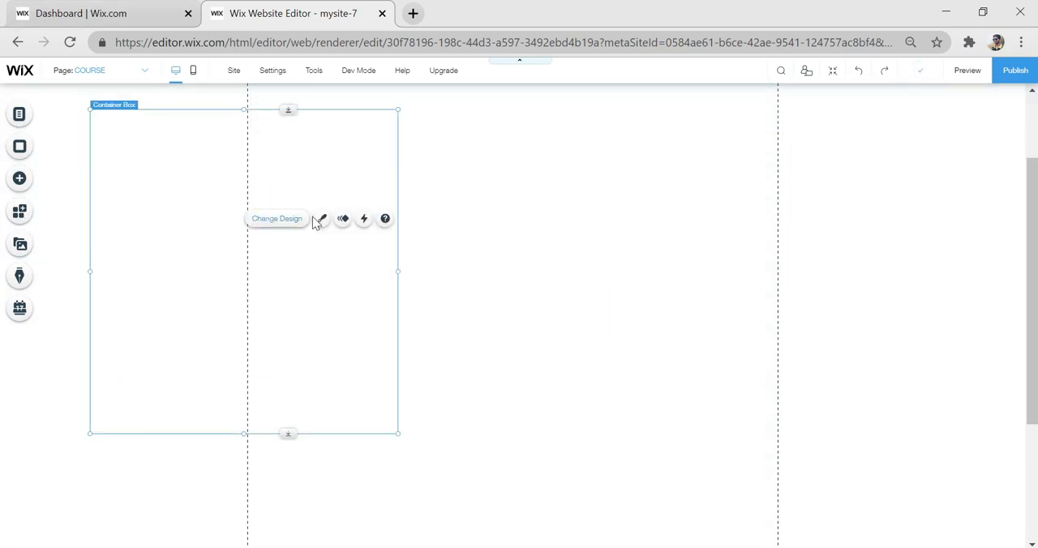
pyautogui.click(321, 219)
pyautogui.click(487, 398)
pyautogui.click(529, 194)
pyautogui.click(634, 319)
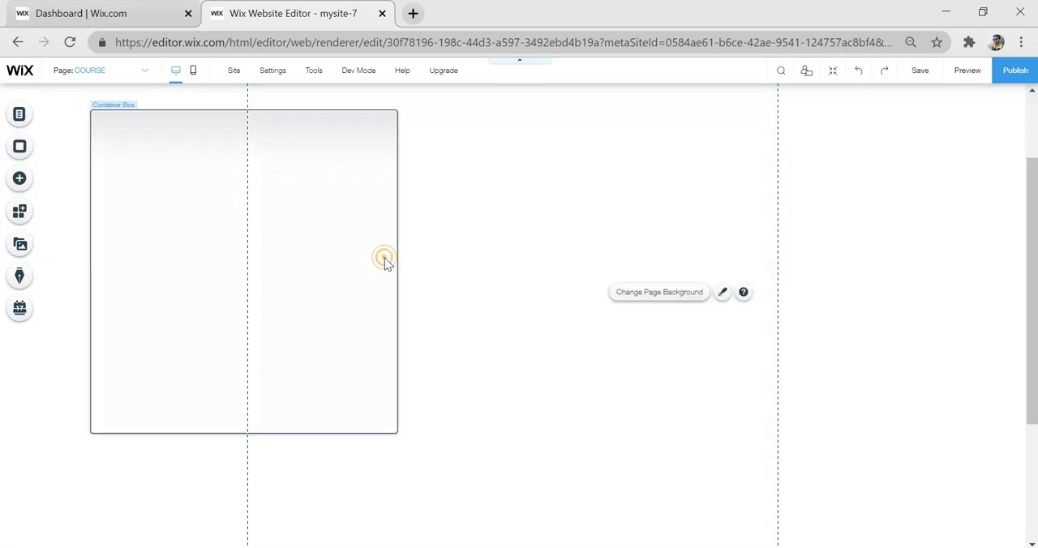
# - Duplicate the container box and place the copy on the page's right side, level with the first
pyautogui.click(383, 256)
pyautogui.click(858, 271)
pyautogui.moveTo(296, 261); pyautogui.dragTo(752, 269)
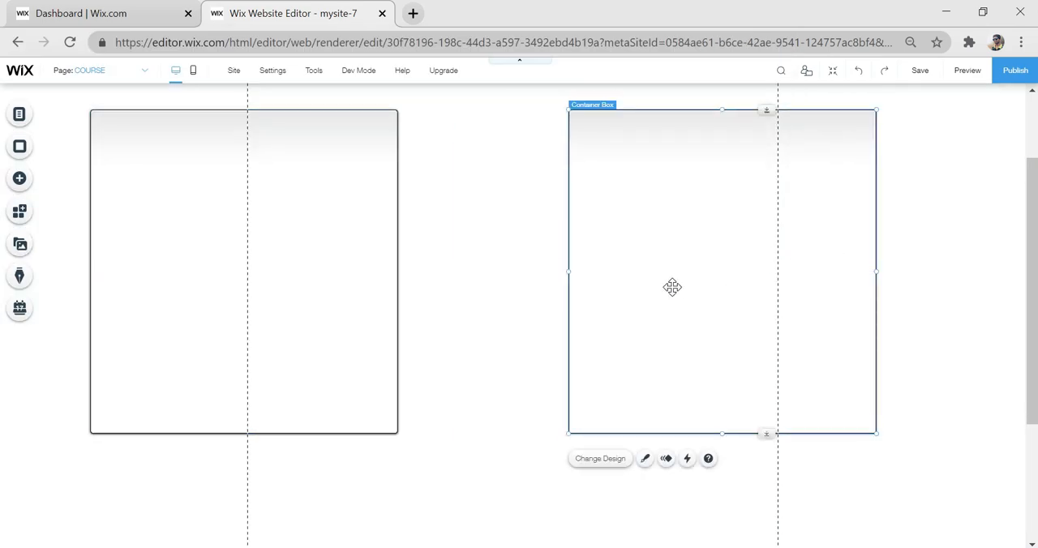
pyautogui.moveTo(720, 257)
pyautogui.mouseDown()
pyautogui.moveTo(727, 266)
pyautogui.moveTo(730, 257)
pyautogui.mouseUp()
pyautogui.click(511, 208)
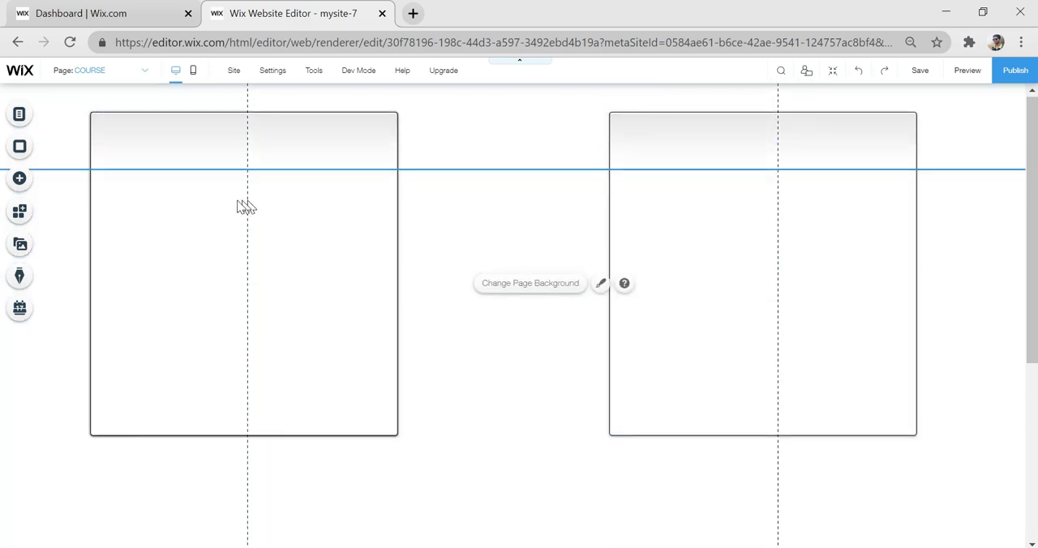
# - Add a Huge Title text reading PHOTOSHOP at the top of the left container box
pyautogui.scroll(1, 332, 219)
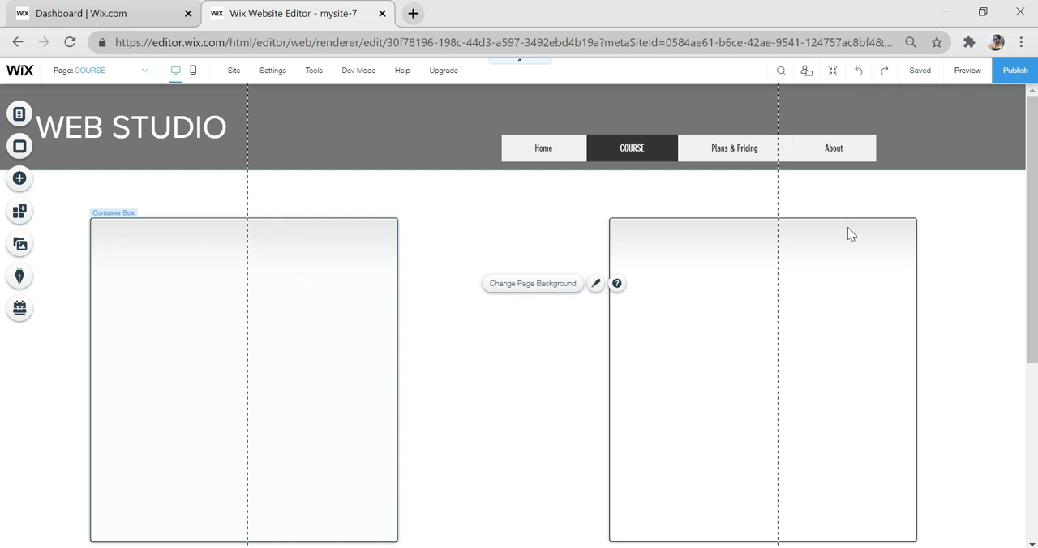
pyautogui.click(25, 181)
pyautogui.click(58, 151)
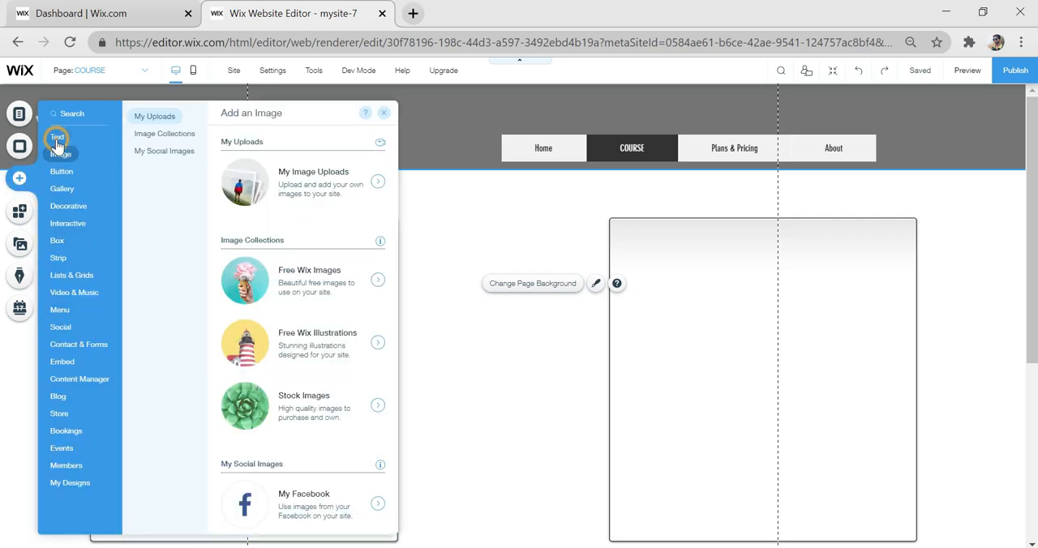
pyautogui.click(57, 139)
pyautogui.scroll(-4, 273, 421)
pyautogui.moveTo(274, 420); pyautogui.dragTo(234, 254)
pyautogui.doubleClick(233, 254)
pyautogui.write('P')
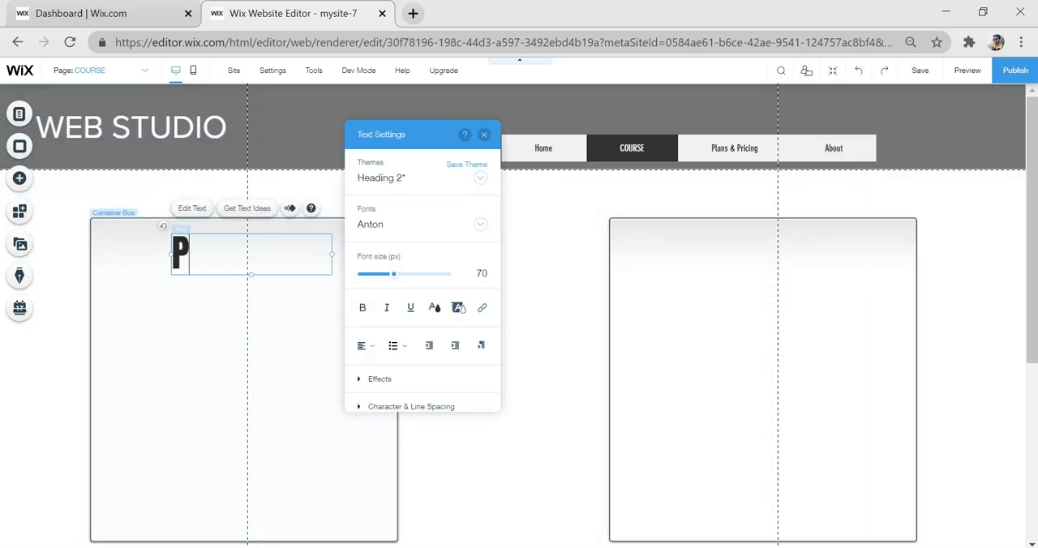
pyautogui.write('HOTOSHOP')
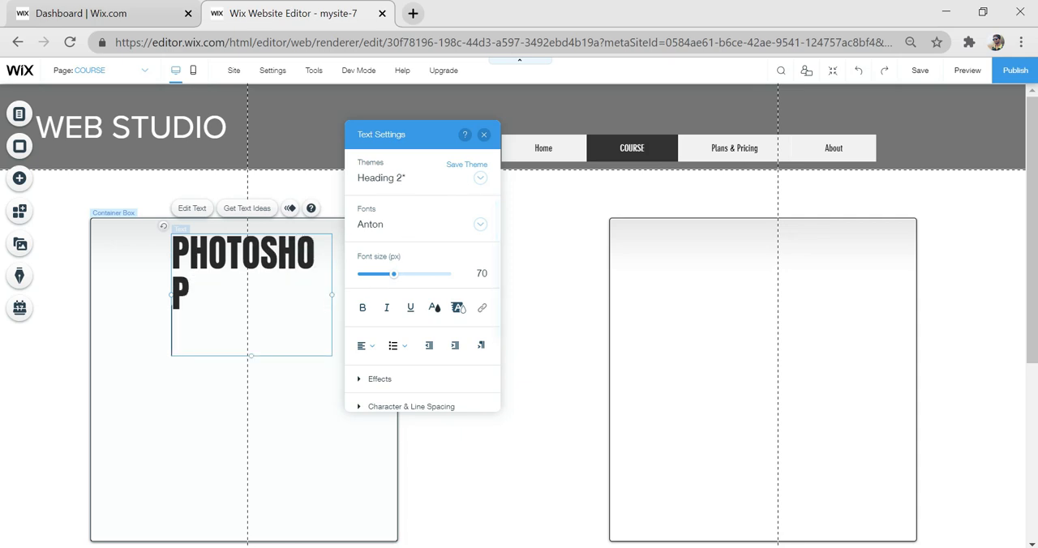
# - Widen the PHOTOSHOP title's text box and add TURORIALS as its second line
pyautogui.moveTo(332, 295); pyautogui.dragTo(388, 294)
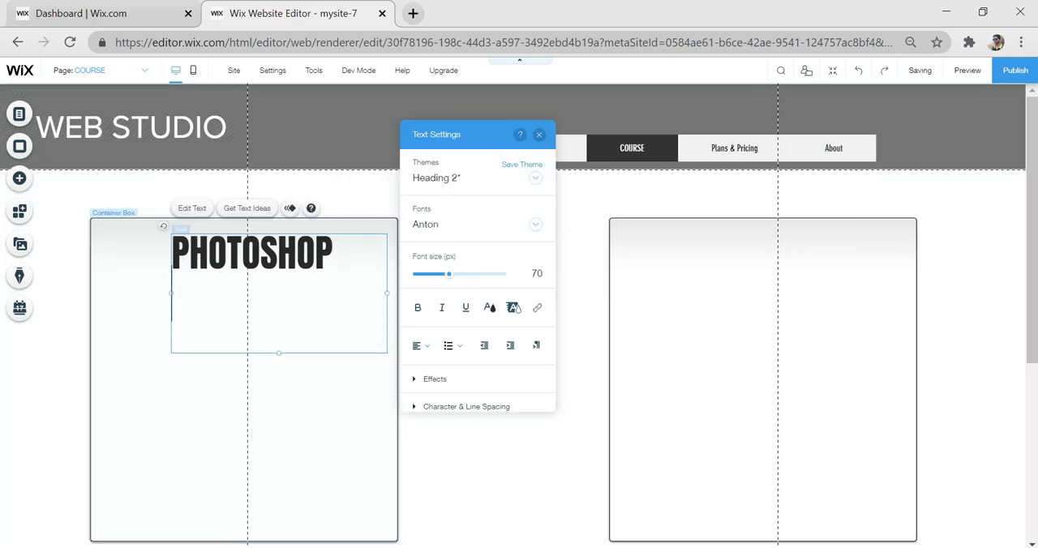
pyautogui.write('TURORIALS')
pyautogui.moveTo(171, 295); pyautogui.dragTo(139, 294)
pyautogui.moveTo(218, 271); pyautogui.dragTo(248, 270)
# - Add a Huge Title text to the top of the right container box and replace its wording with WEB DESIGNING
pyautogui.click(731, 284)
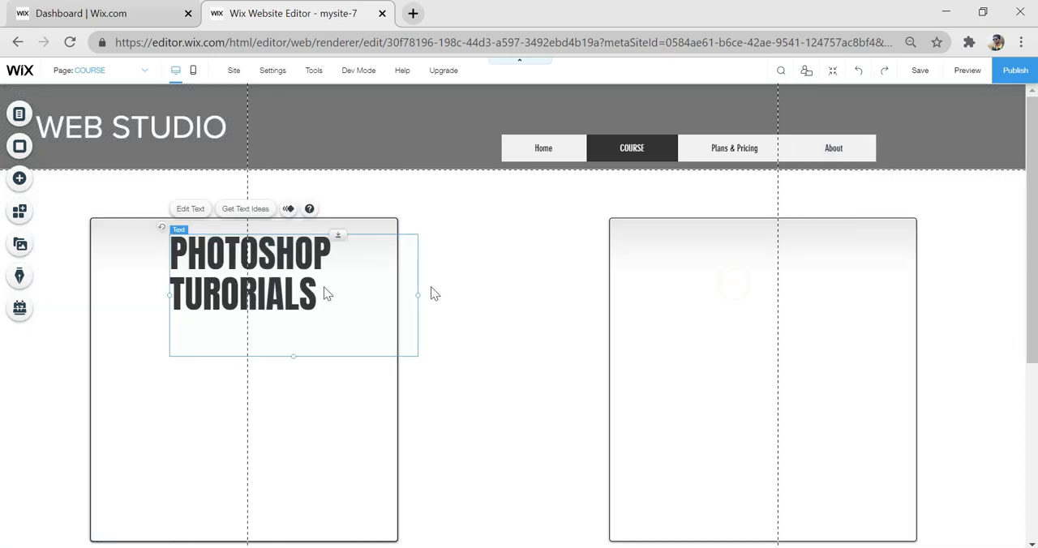
pyautogui.click(21, 180)
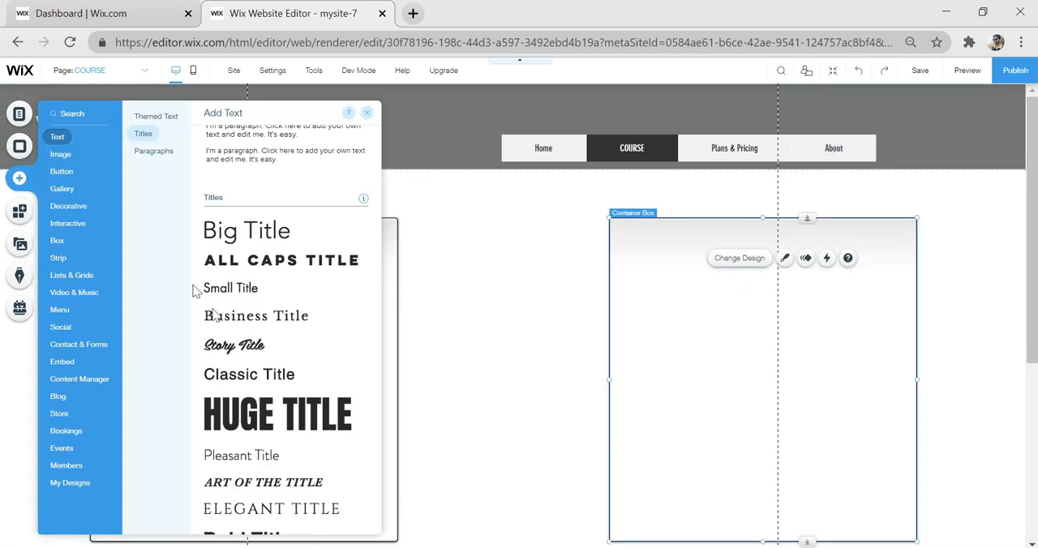
pyautogui.moveTo(243, 417); pyautogui.dragTo(780, 258)
pyautogui.doubleClick(774, 260)
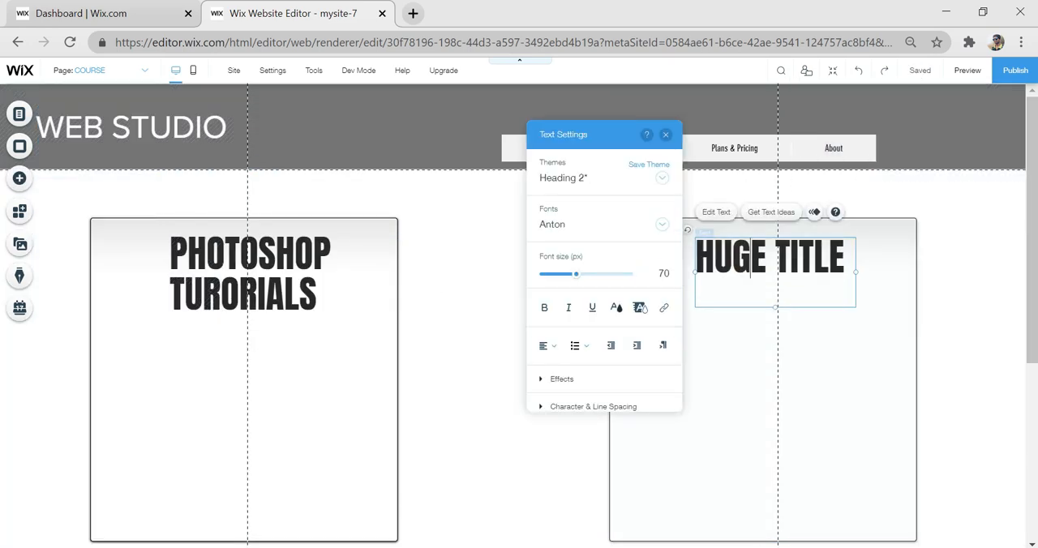
pyautogui.write('WEB DESIGNING')
# - Widen the WEB DESIGNING title's text box and indent WEB so it sits over the middle of DESIGNING
pyautogui.moveTo(856, 294); pyautogui.dragTo(923, 294)
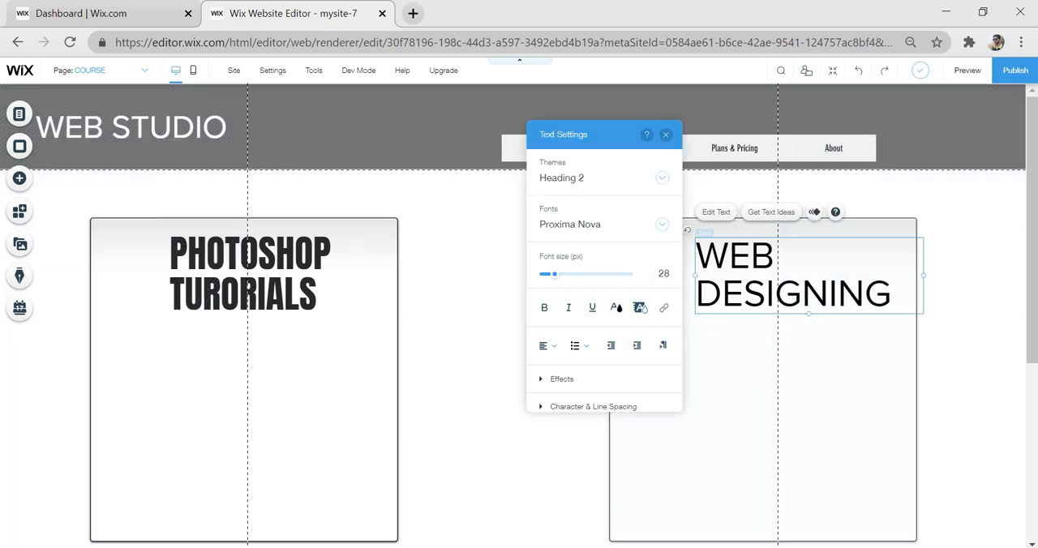
pyautogui.click(697, 257)
pyautogui.moveTo(745, 427); pyautogui.dragTo(742, 418)
pyautogui.click(743, 417)
pyautogui.scroll(-2, 680, 353)
pyautogui.scroll(1, 679, 354)
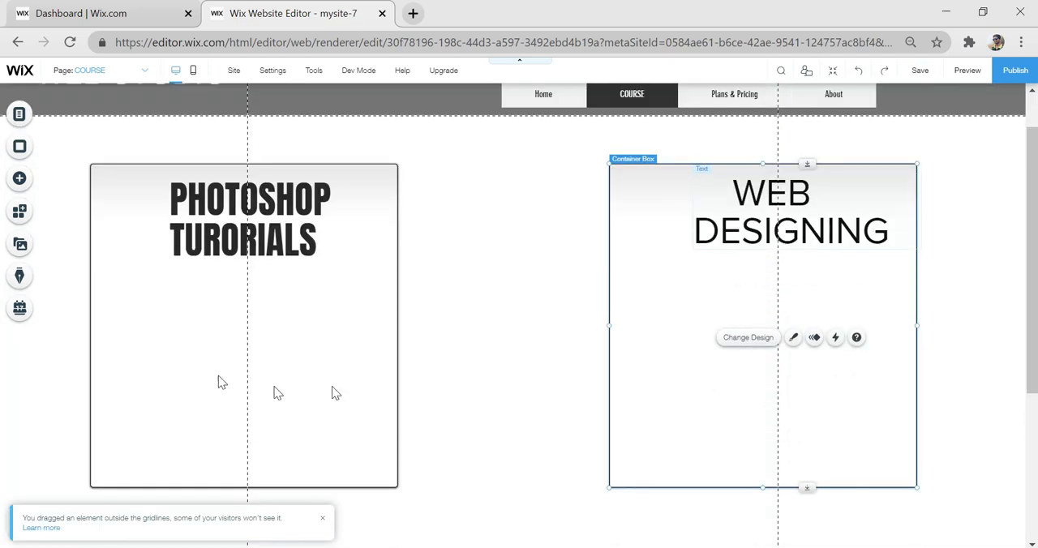
# - Add the Photoshop Training Course and Web Designing Online Training images from the site files to the page
pyautogui.click(18, 179)
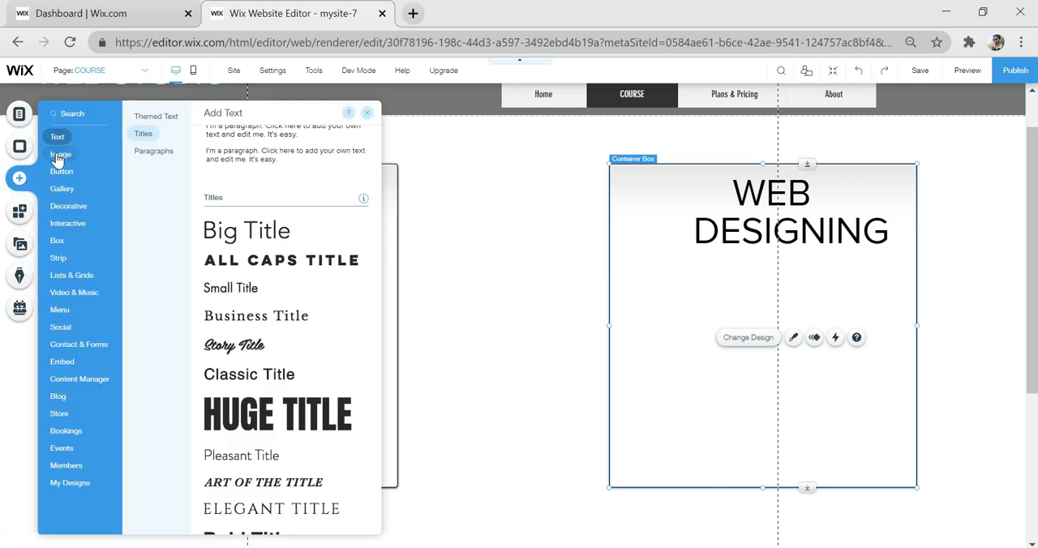
pyautogui.click(58, 153)
pyautogui.click(377, 182)
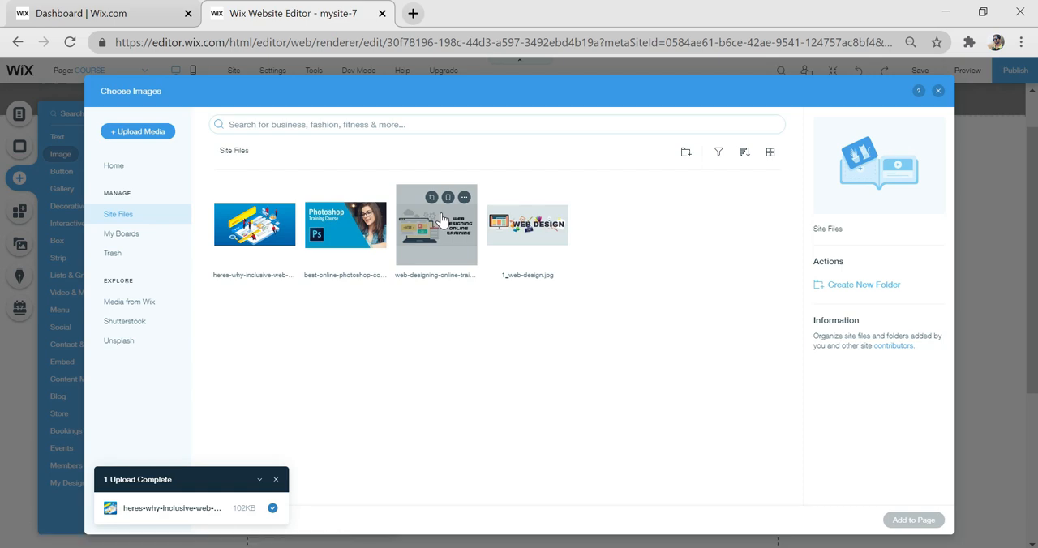
pyautogui.click(442, 221)
pyautogui.keyDown('ctrl'); pyautogui.click(357, 235); pyautogui.keyUp('ctrl')
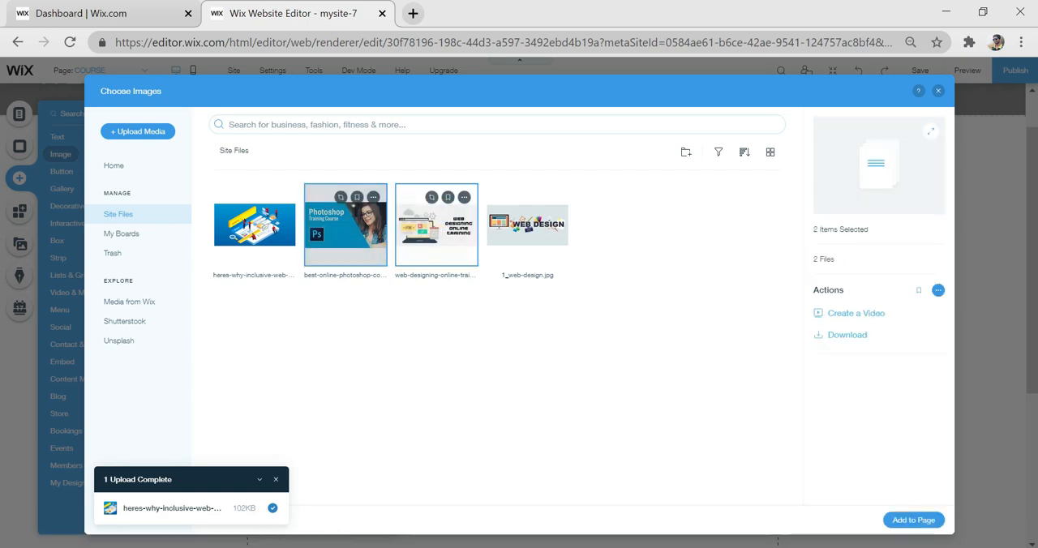
pyautogui.click(907, 520)
# - Resize and position the Photoshop image in the left box and the web designing image in the right box, below their titles
pyautogui.moveTo(271, 382)
pyautogui.mouseDown()
pyautogui.moveTo(306, 379)
pyautogui.moveTo(288, 380)
pyautogui.mouseUp()
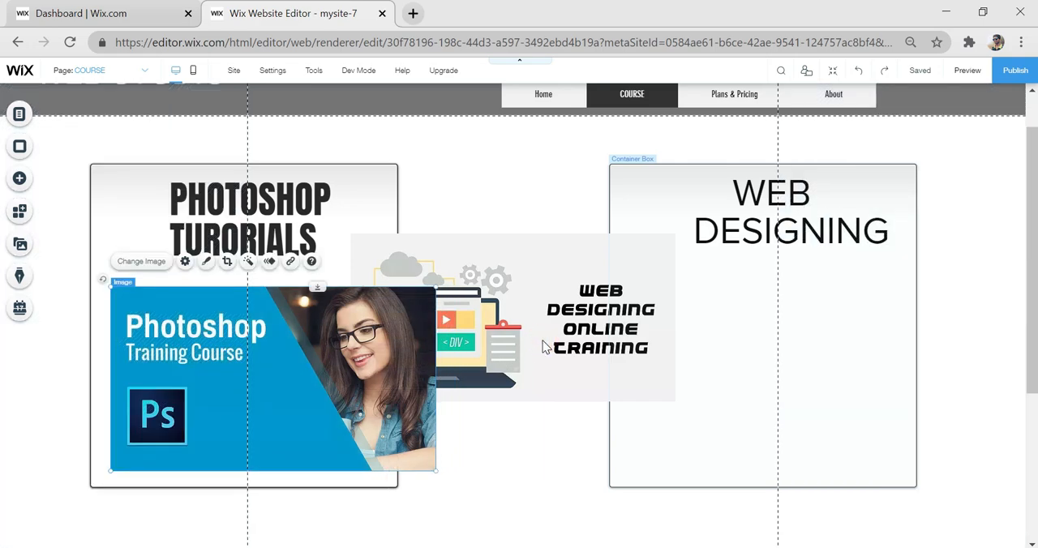
pyautogui.moveTo(545, 347); pyautogui.dragTo(923, 438)
pyautogui.moveTo(886, 406); pyautogui.dragTo(836, 368)
pyautogui.moveTo(435, 471); pyautogui.dragTo(382, 441)
pyautogui.moveTo(331, 394); pyautogui.dragTo(329, 410)
pyautogui.moveTo(747, 361); pyautogui.dragTo(747, 404)
pyautogui.click(953, 405)
pyautogui.moveTo(831, 366); pyautogui.dragTo(823, 347)
pyautogui.click(508, 262)
# - Add a Big Title text reading COURSES between the header and the two course boxes
pyautogui.scroll(2, 509, 261)
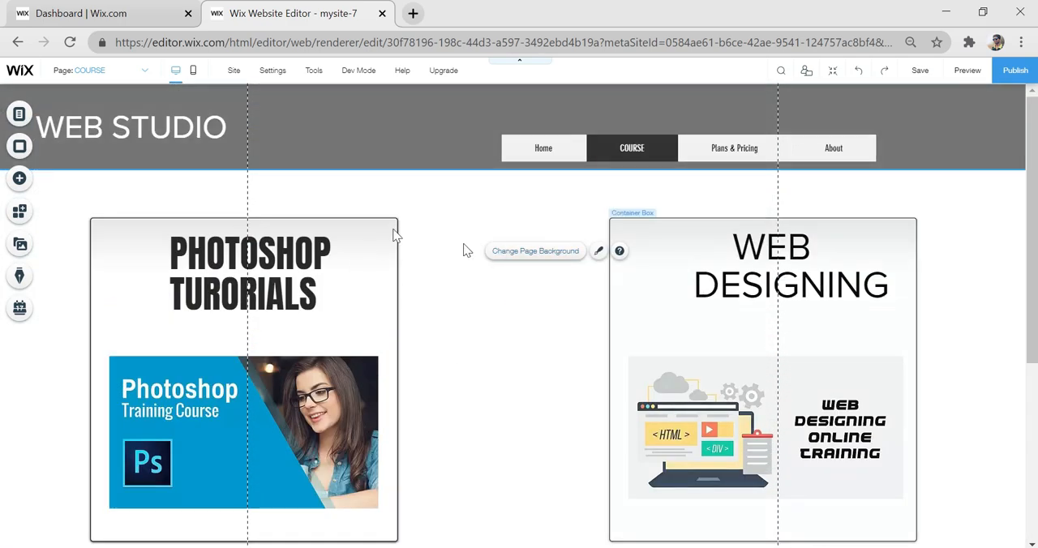
pyautogui.click(19, 178)
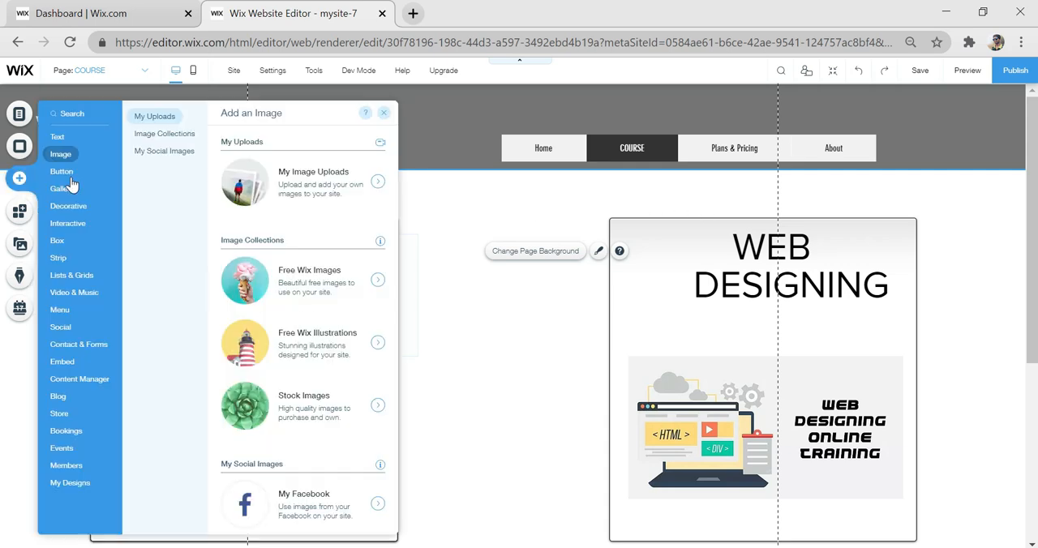
pyautogui.click(56, 137)
pyautogui.moveTo(243, 232); pyautogui.dragTo(553, 200)
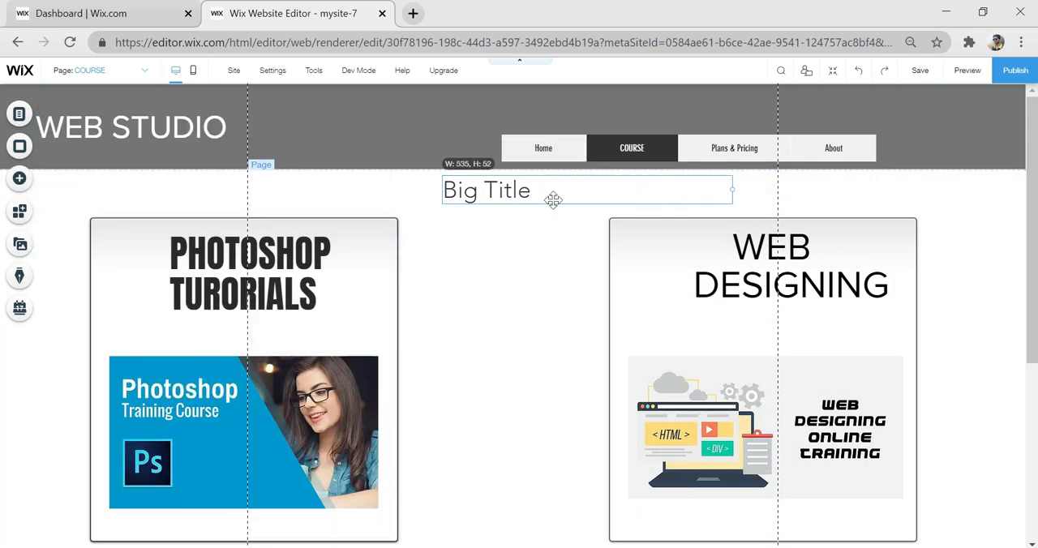
pyautogui.doubleClick(553, 200)
pyautogui.write('COURSES')
pyautogui.press('Escape')
pyautogui.click(556, 276)
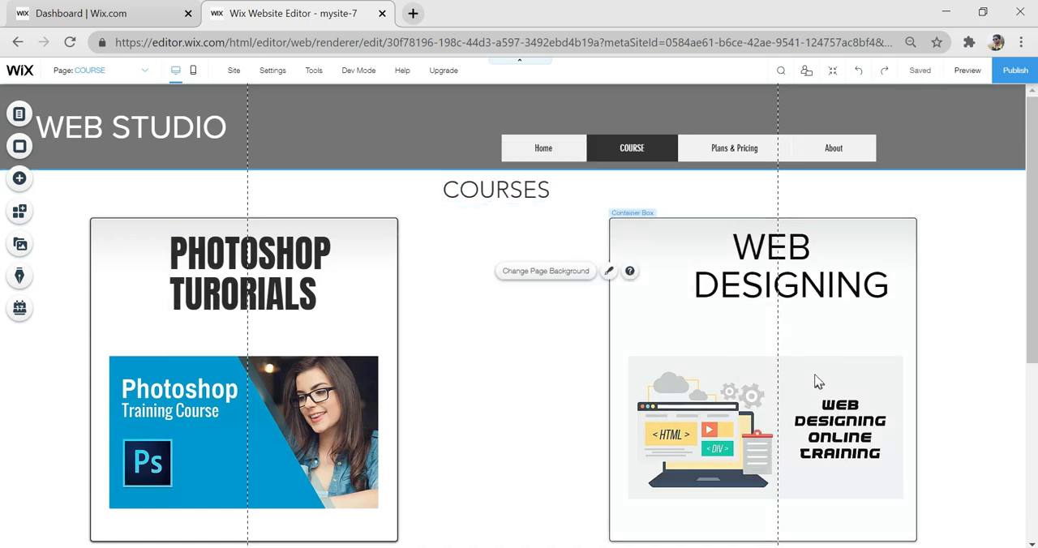
# - Reduce the empty space beneath the two course boxes by moving the footer up
pyautogui.scroll(-2, 816, 380)
pyautogui.scroll(-2, 600, 357)
pyautogui.click(533, 326)
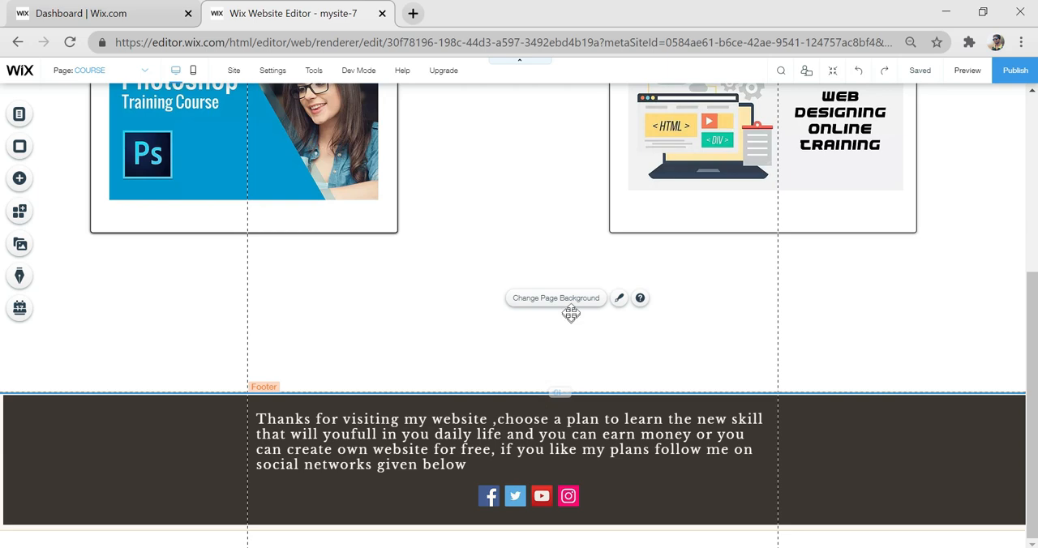
pyautogui.scroll(2, 571, 313)
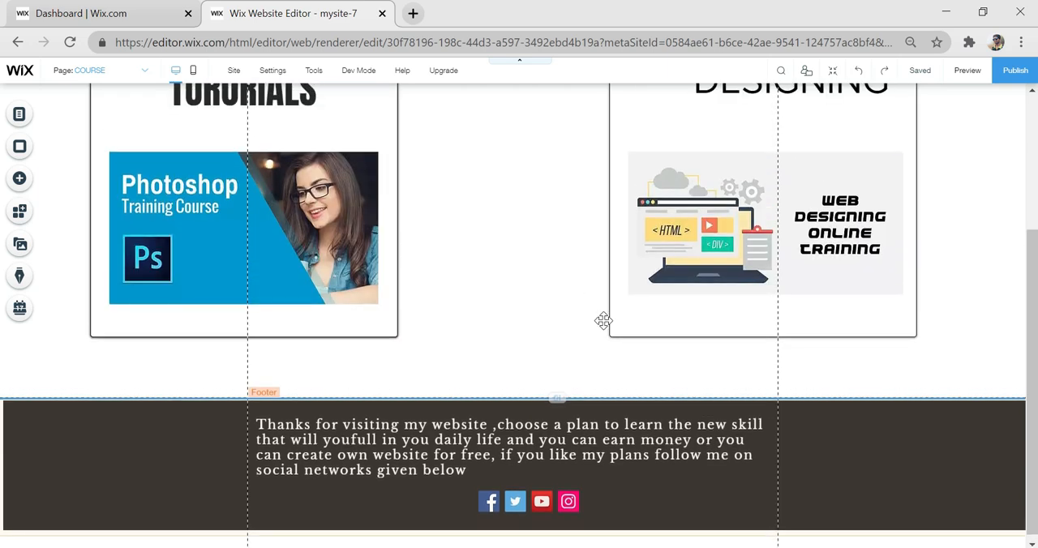
pyautogui.scroll(3, 487, 308)
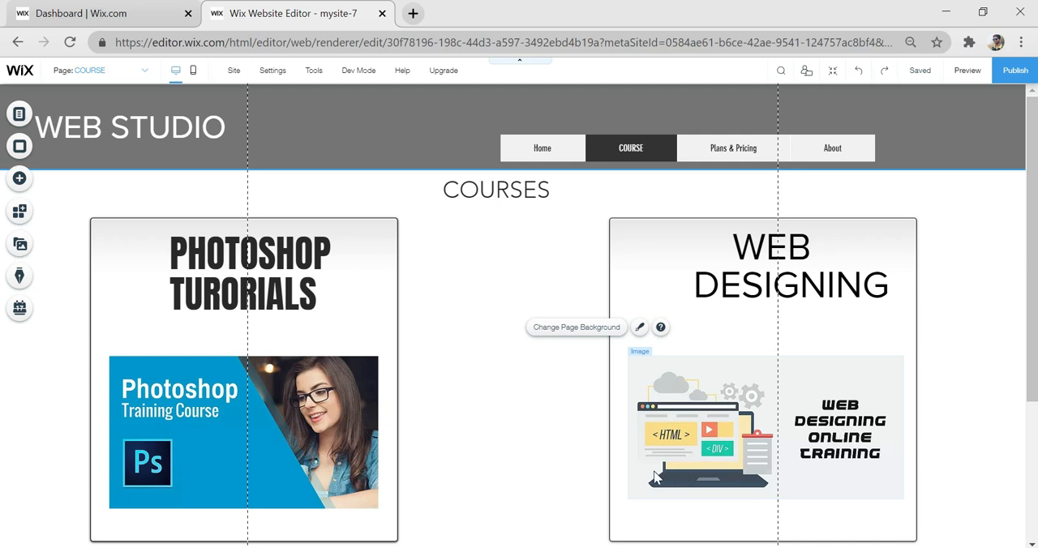
# - Add a new page named PHOTOSHOP and hide it from the site menu
pyautogui.click(18, 117)
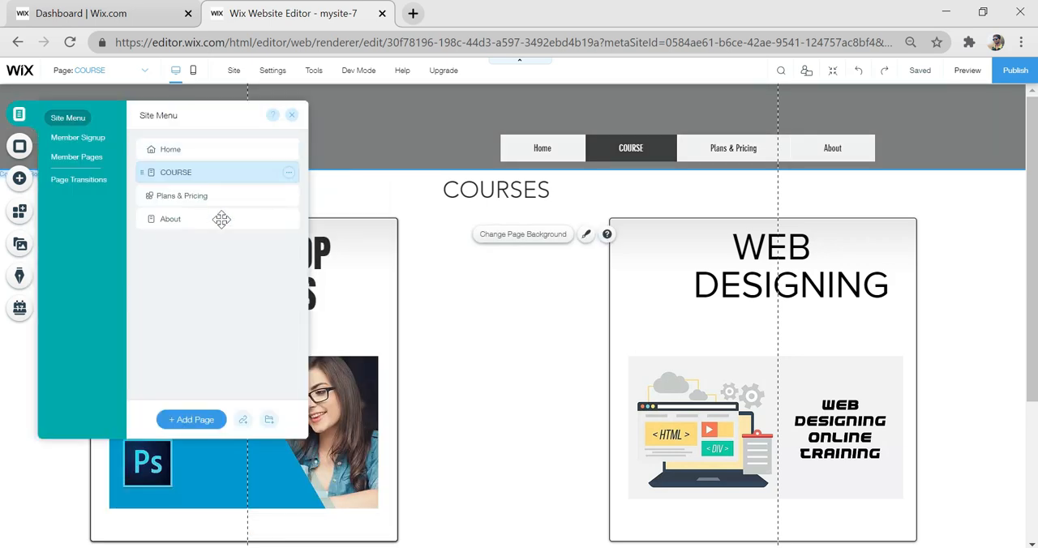
pyautogui.click(195, 421)
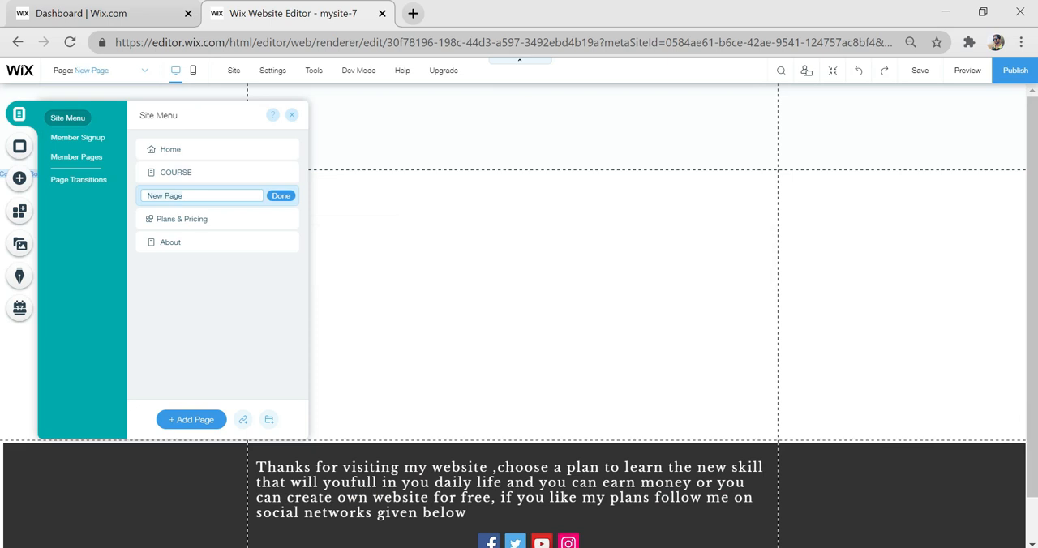
pyautogui.press('BackSpace')
pyautogui.press('BackSpace')
pyautogui.press('BackSpace')
pyautogui.press('BackSpace')
pyautogui.press('BackSpace')
pyautogui.press('BackSpace')
pyautogui.press('BackSpace')
pyautogui.press('BackSpace')
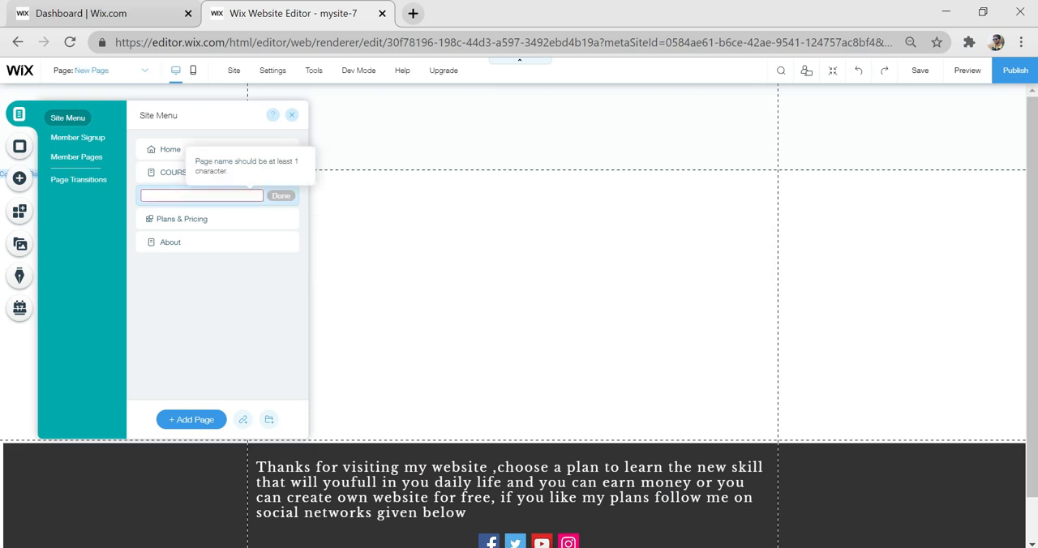
pyautogui.write('PHOTOSHOP')
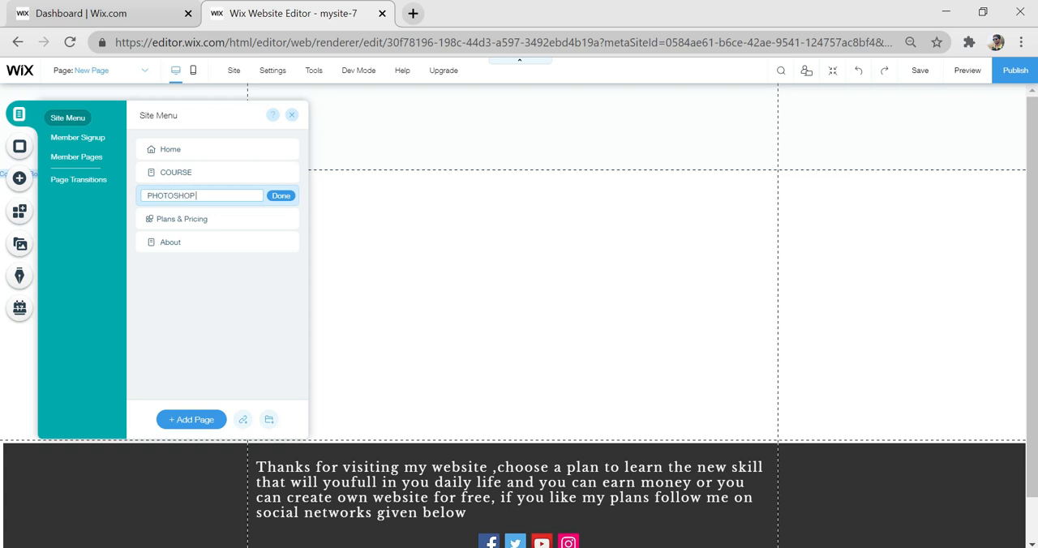
pyautogui.click(288, 198)
pyautogui.click(289, 199)
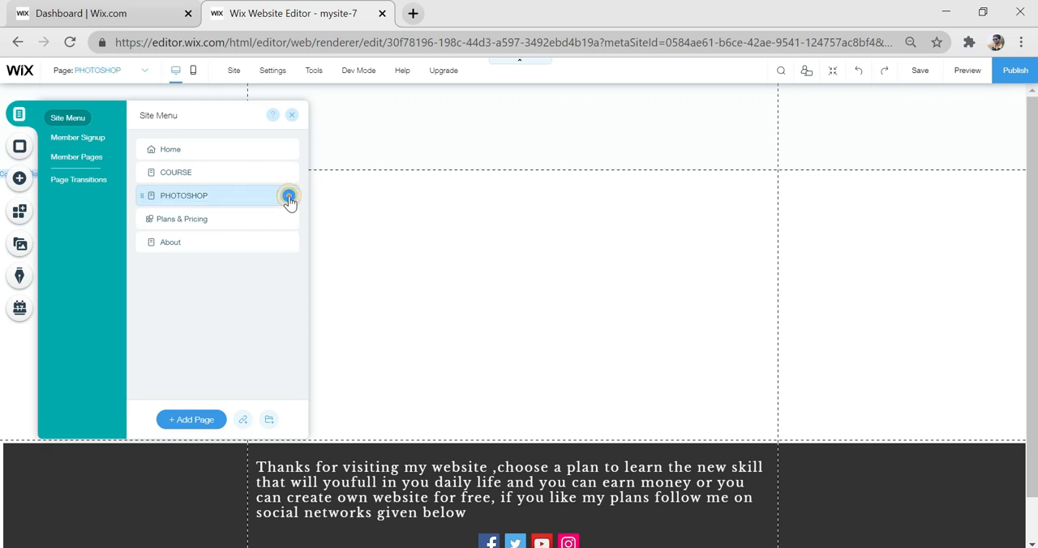
pyautogui.click(331, 303)
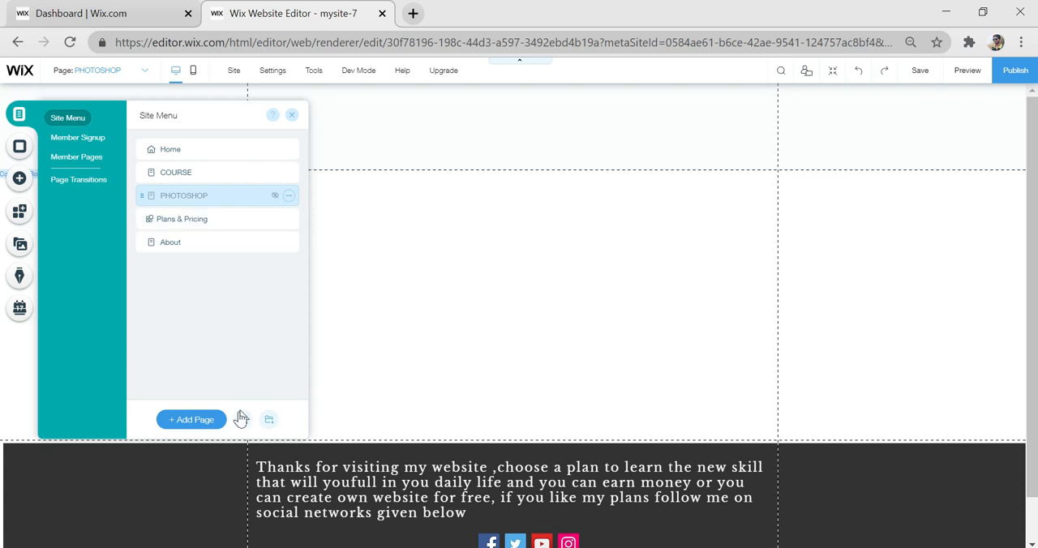
# - Add a new page named WEBDESIGNING and hide it from the site menu
pyautogui.click(195, 419)
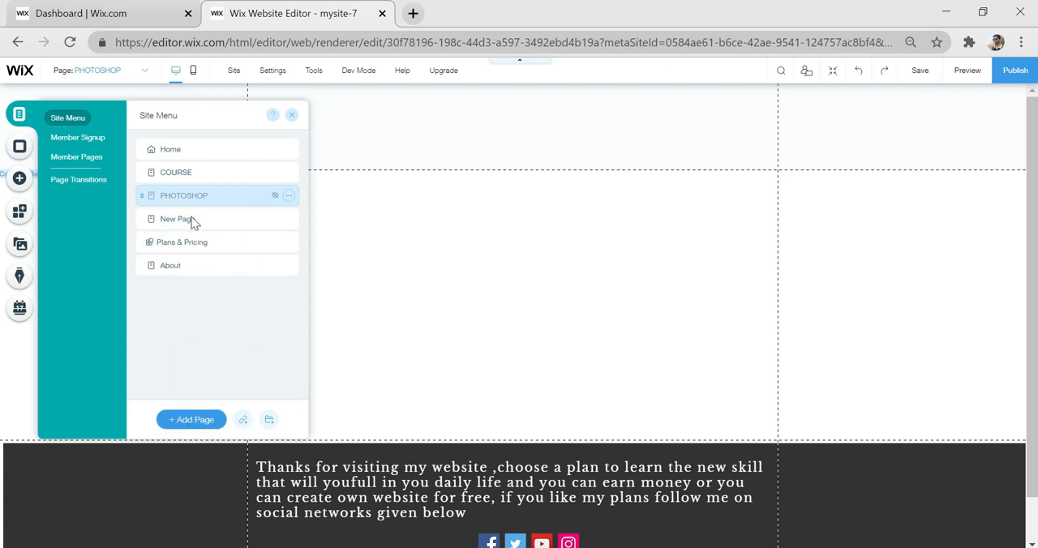
pyautogui.click(193, 223)
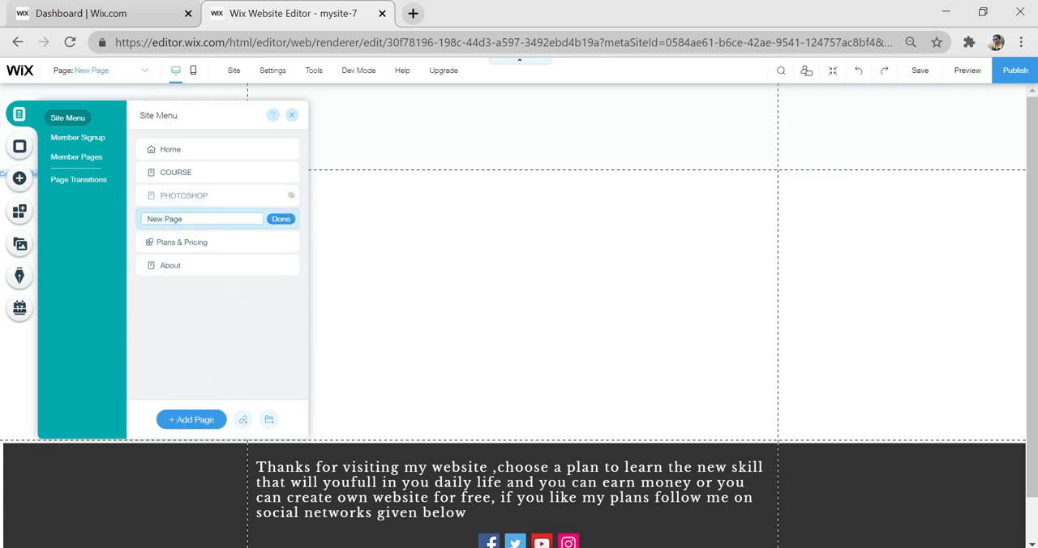
pyautogui.write('WEBDESIGNING')
pyautogui.click(289, 223)
pyautogui.click(290, 221)
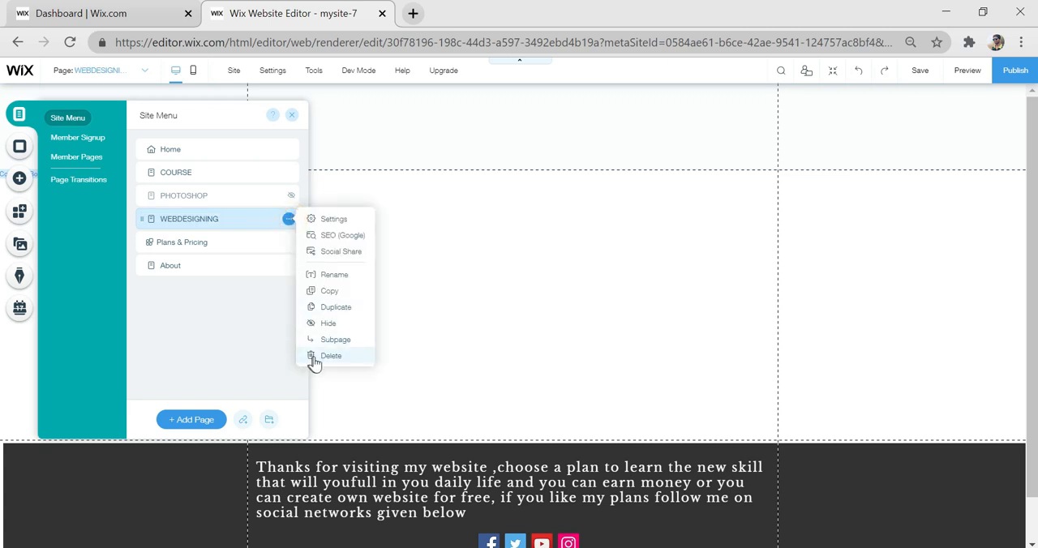
pyautogui.click(341, 323)
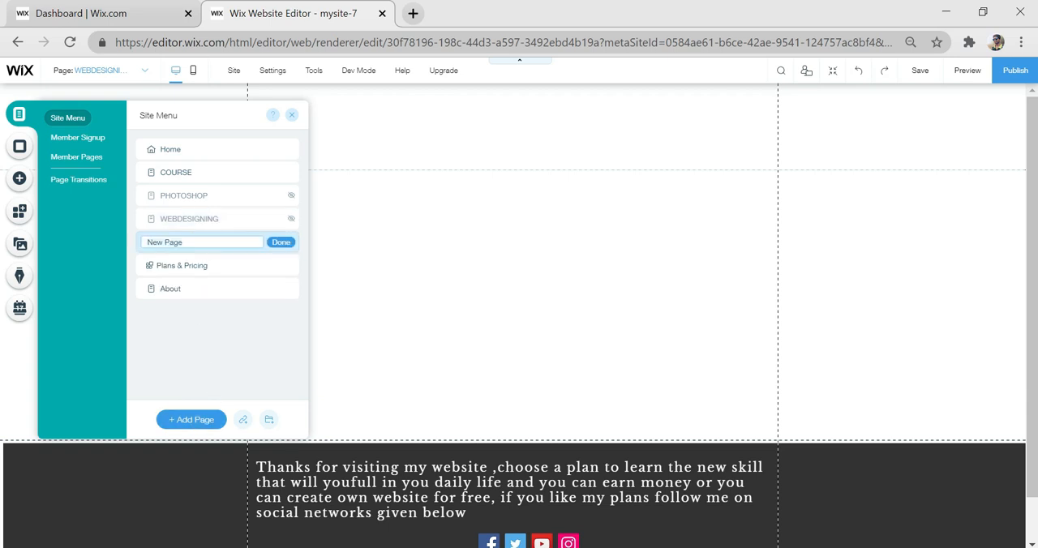
# - Name another new page PHOTOSHOP+WEBDESIGNING and hide it from the site menu
pyautogui.press('BackSpace')
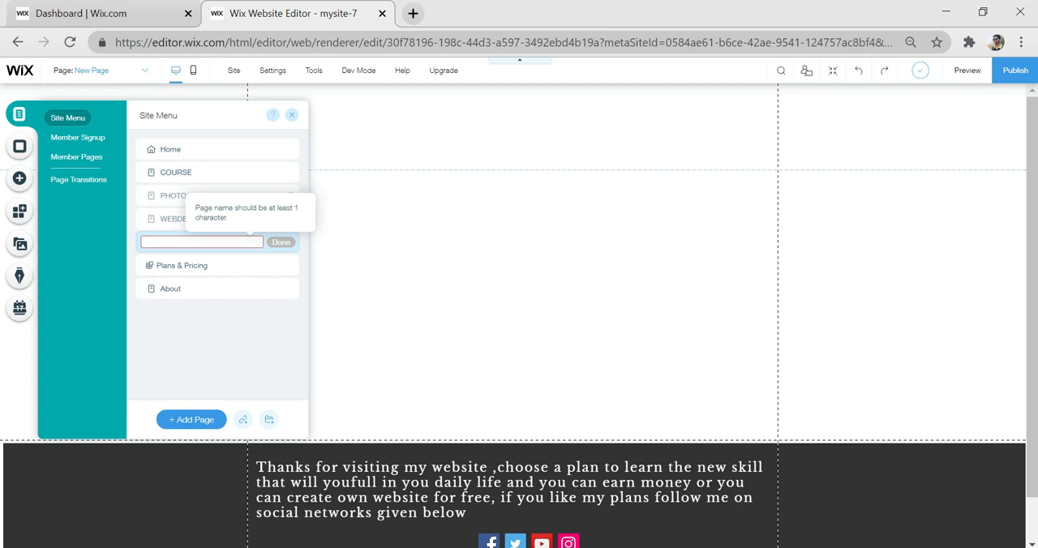
pyautogui.write('PHOTOSHOP+WEBDES')
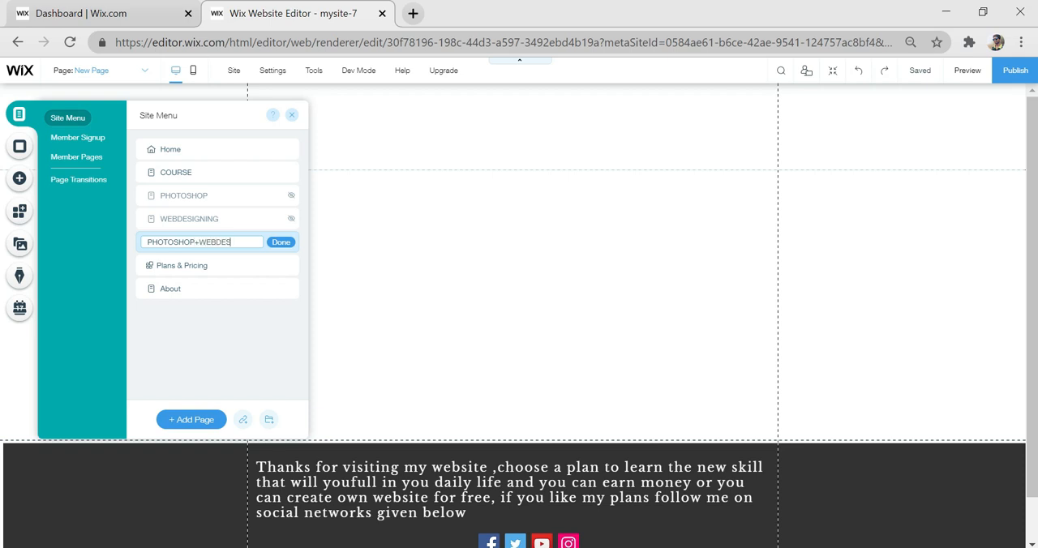
pyautogui.write('GNING')
pyautogui.click(281, 243)
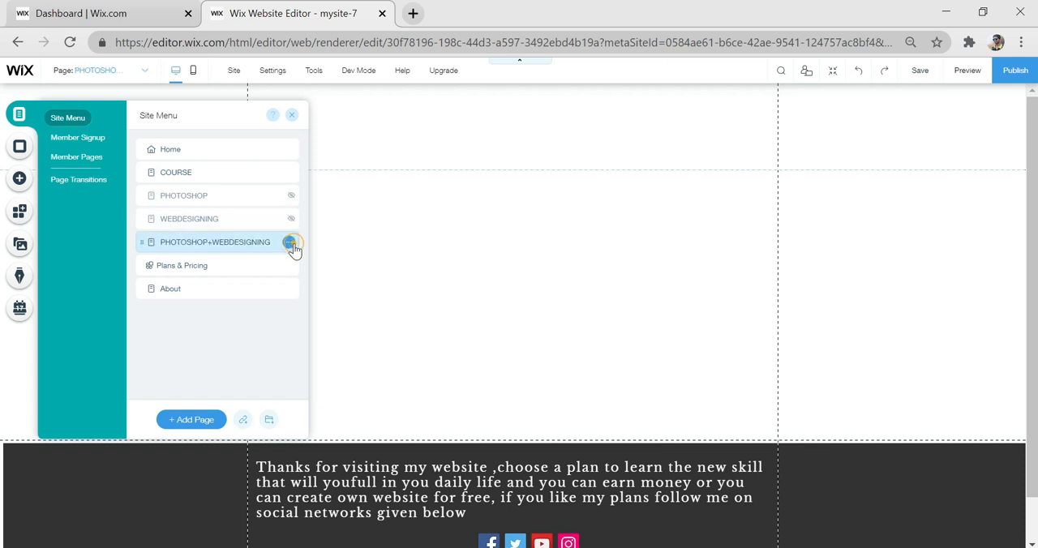
pyautogui.click(291, 243)
pyautogui.click(338, 347)
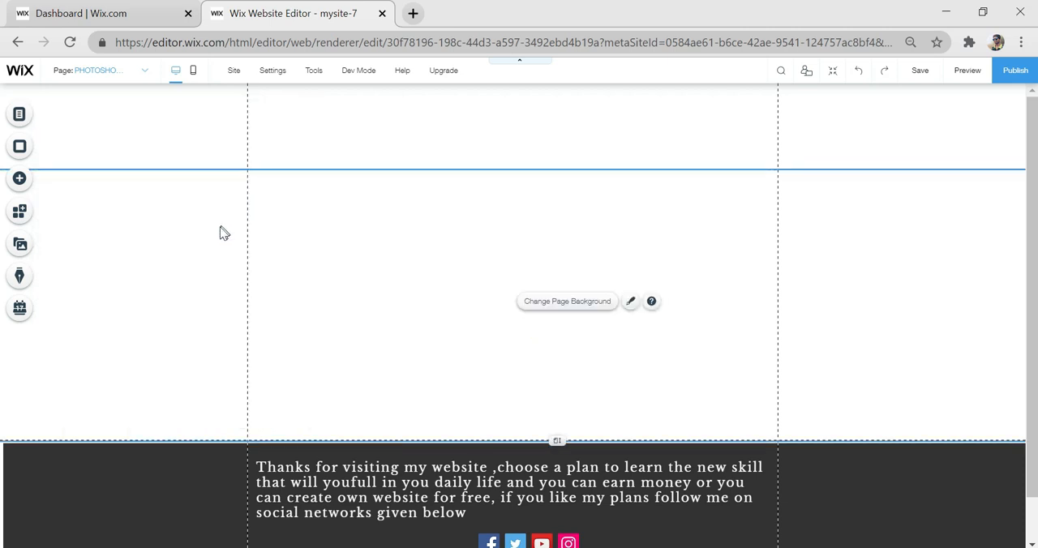
pyautogui.click(19, 180)
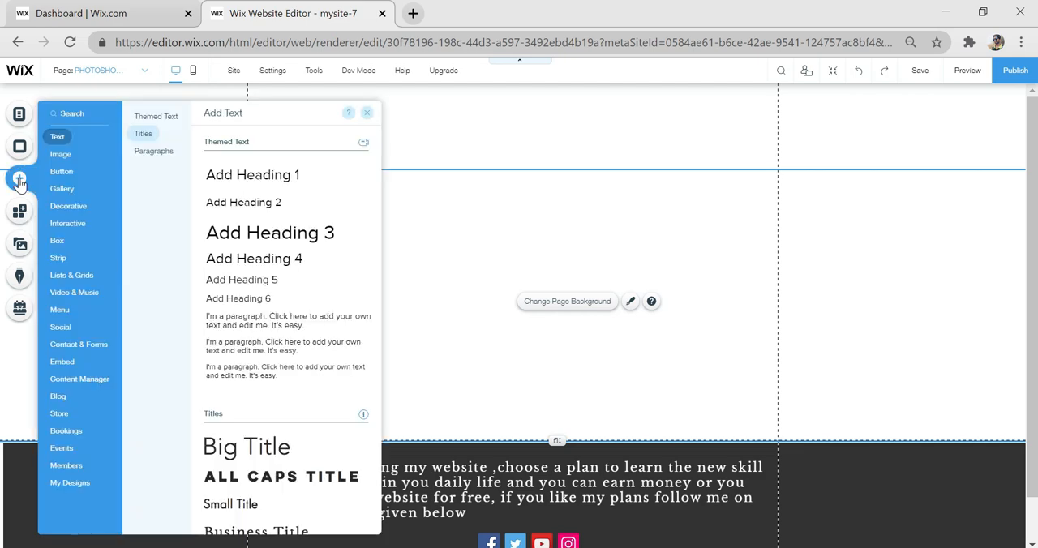
pyautogui.click(20, 118)
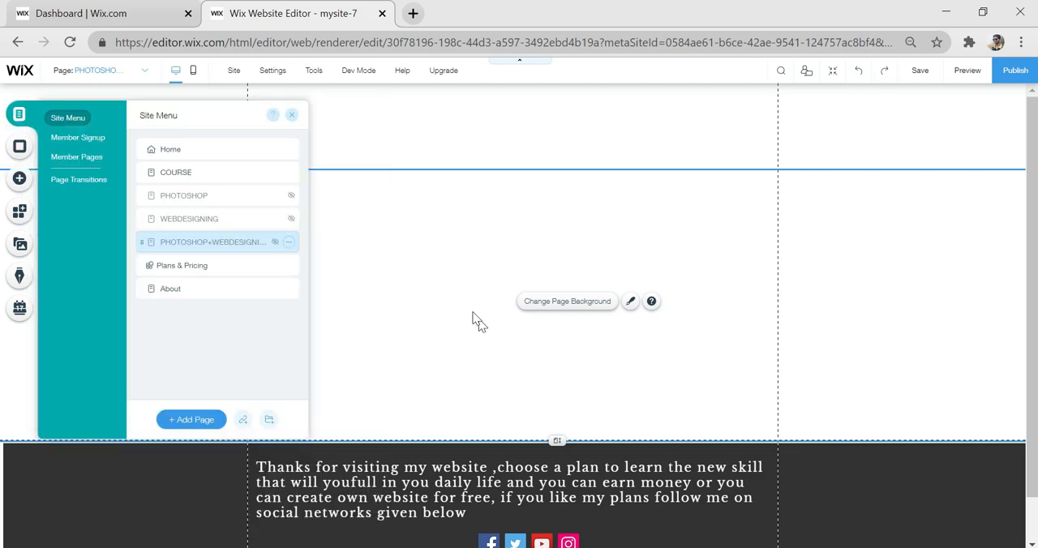
pyautogui.click(333, 273)
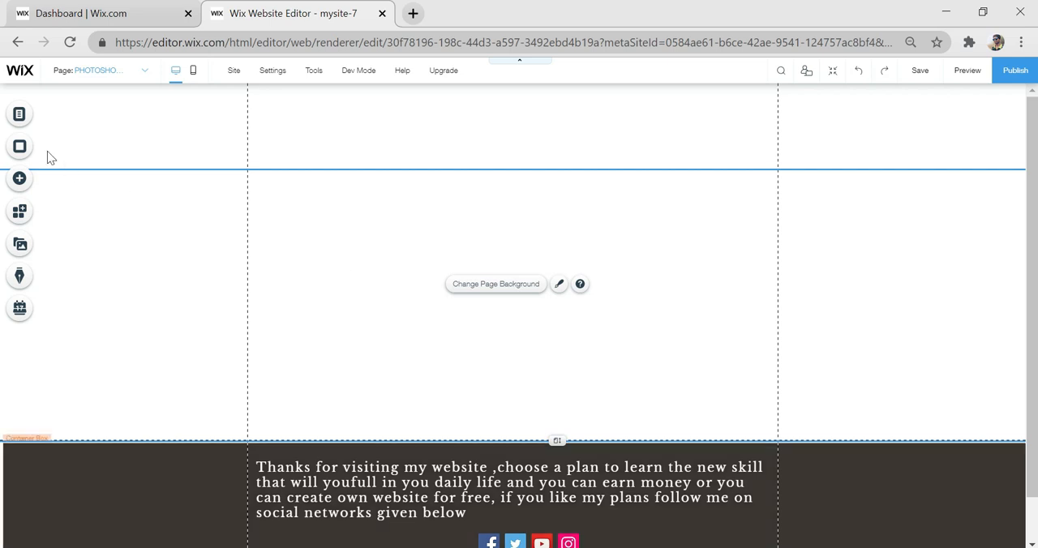
# - On the PHOTOSHOP page, paste the copied WEB STUDIO container box with its menu and fit it across the header area
pyautogui.click(25, 117)
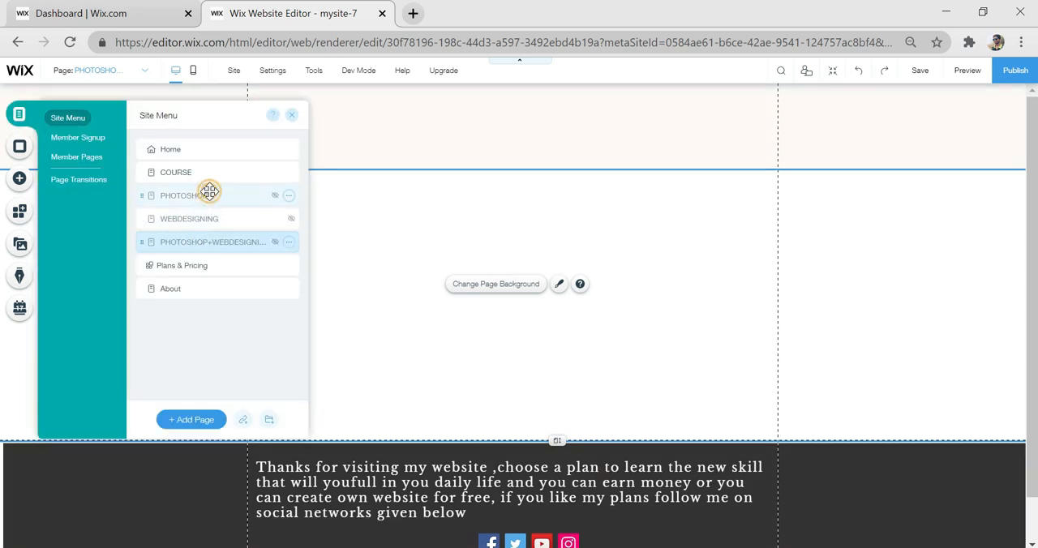
pyautogui.click(209, 191)
pyautogui.click(382, 122)
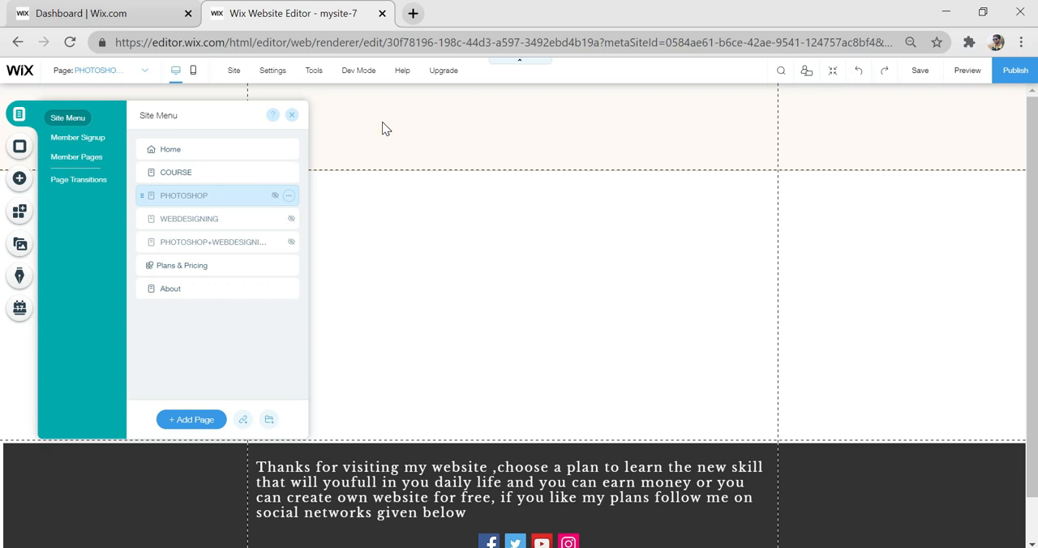
pyautogui.rightClick(436, 157)
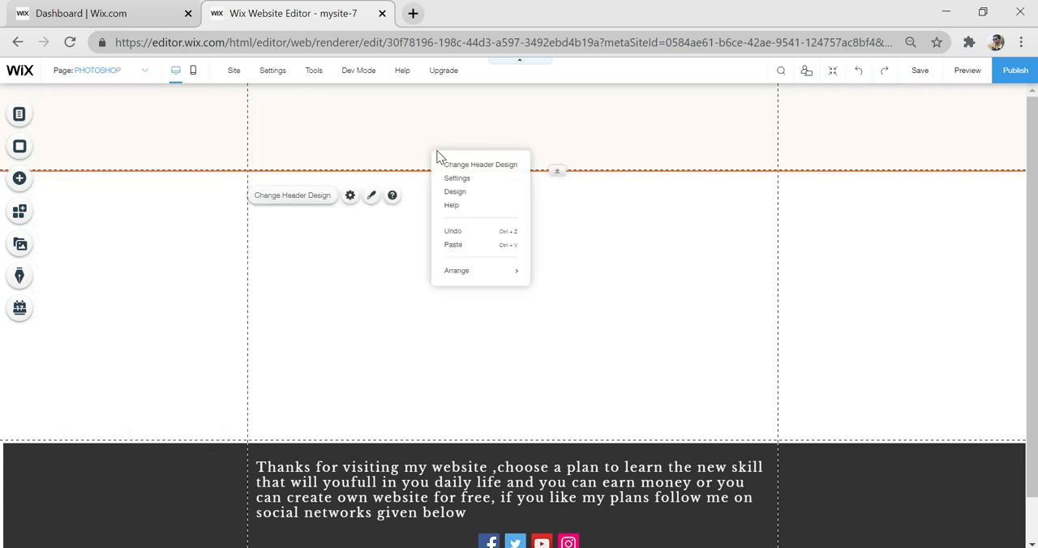
pyautogui.click(459, 246)
pyautogui.click(686, 208)
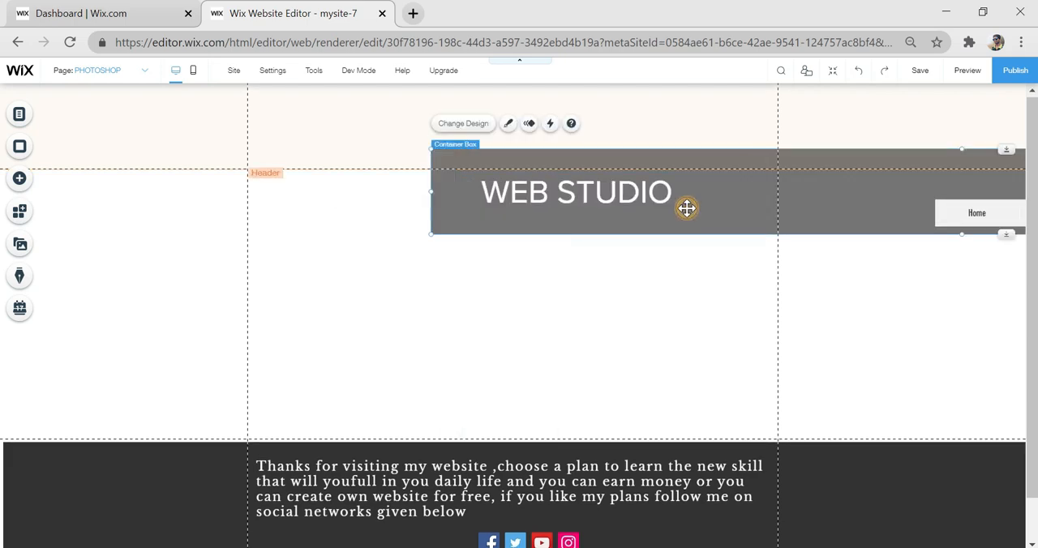
pyautogui.moveTo(521, 200); pyautogui.dragTo(236, 139)
pyautogui.click(670, 222)
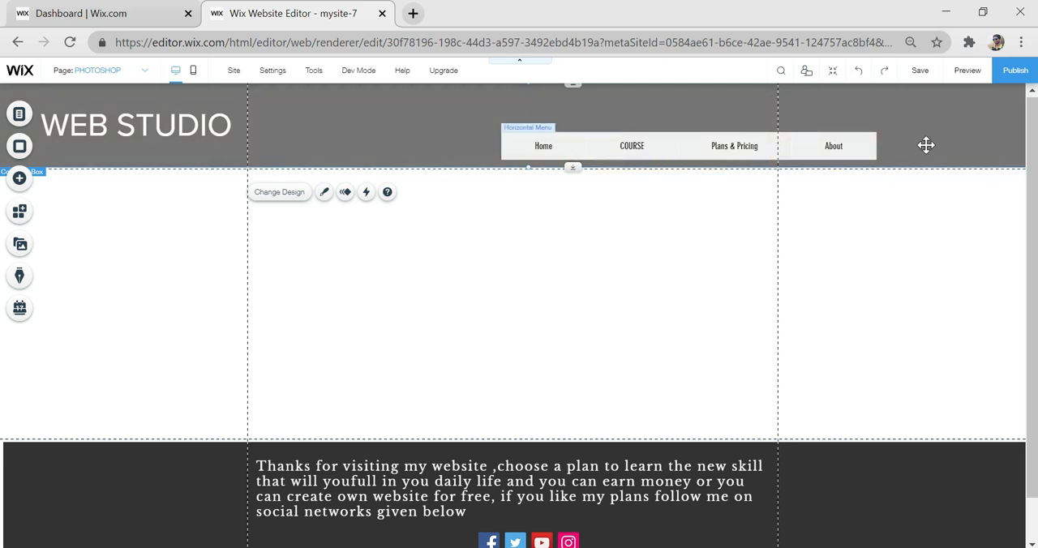
# - Lengthen the page by moving the footer down and add the Photoshop Training Course image from the site files
pyautogui.click(563, 391)
pyautogui.moveTo(556, 440); pyautogui.dragTo(545, 535)
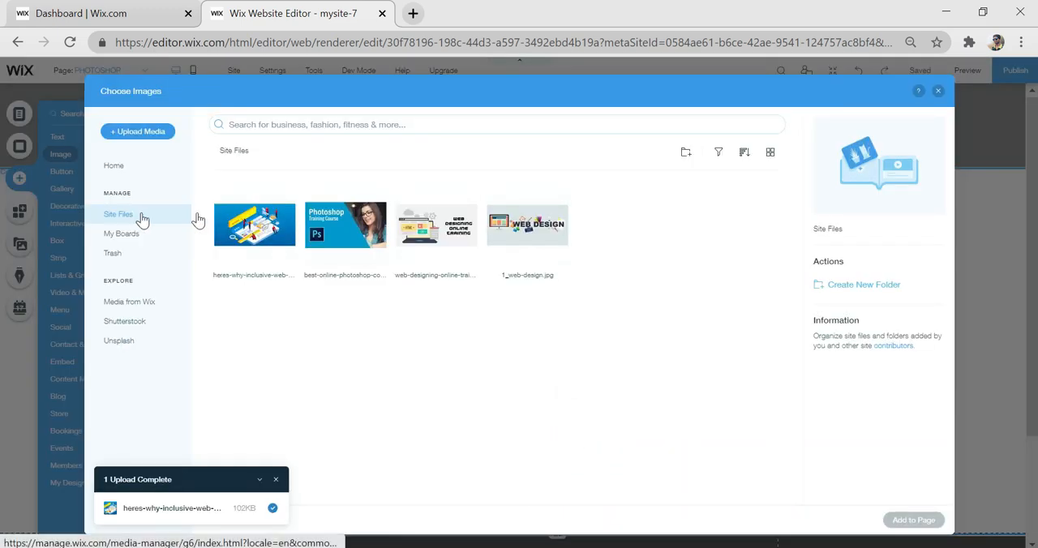
pyautogui.click(367, 229)
pyautogui.click(915, 520)
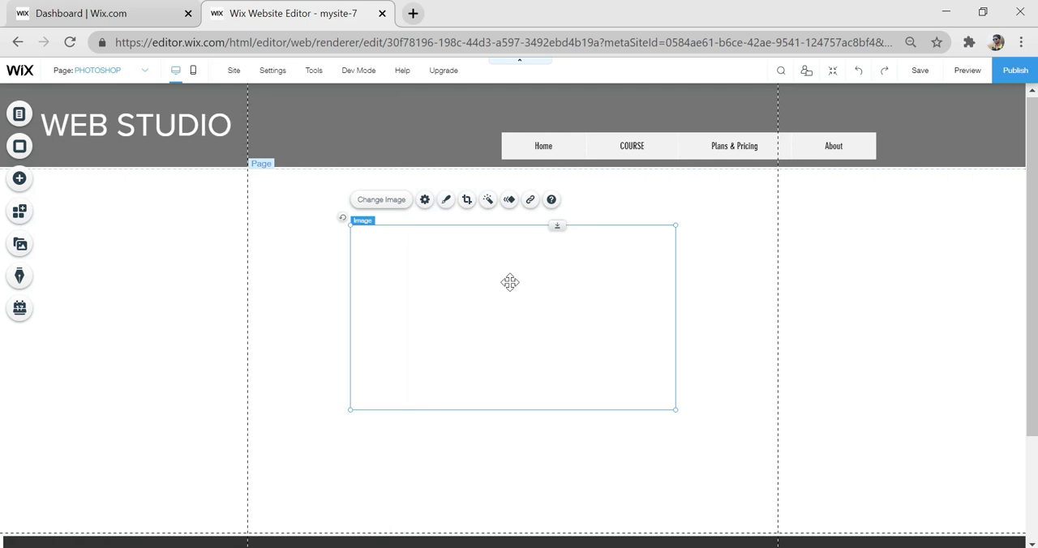
# - Enlarge the Photoshop Training Course image to about the content width and centre it below the header
pyautogui.moveTo(514, 297); pyautogui.dragTo(211, 248)
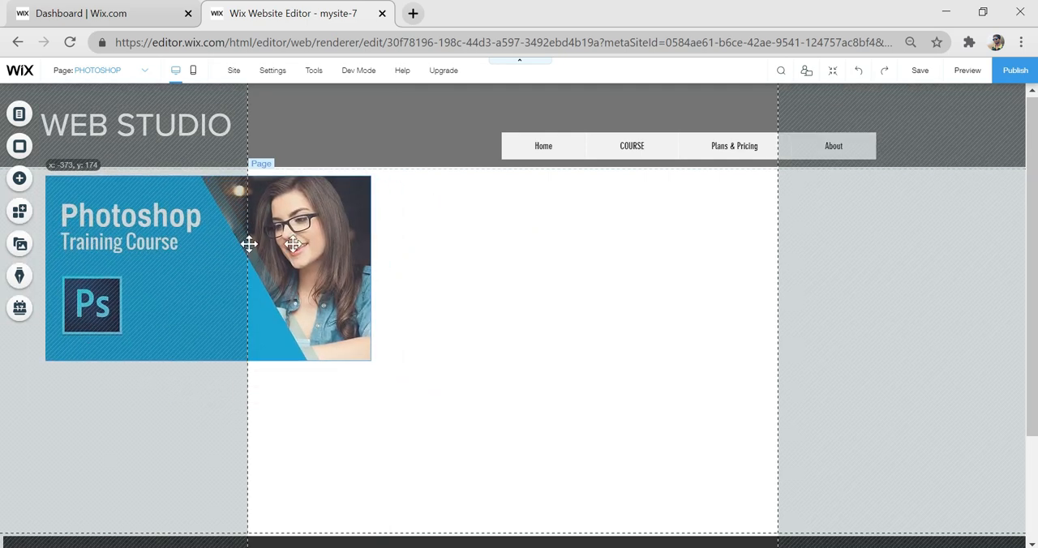
pyautogui.moveTo(381, 277); pyautogui.dragTo(377, 276)
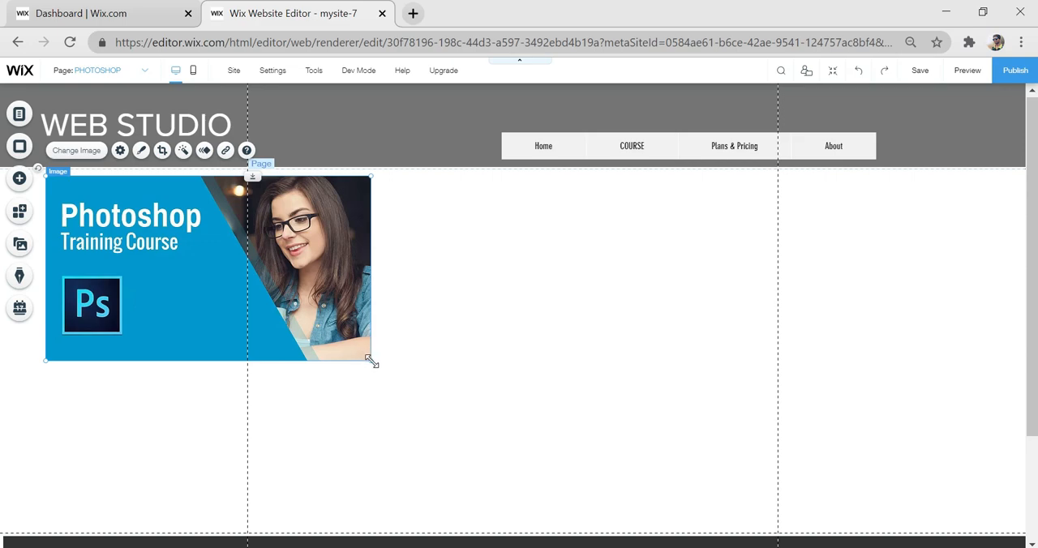
pyautogui.moveTo(371, 363); pyautogui.dragTo(593, 487)
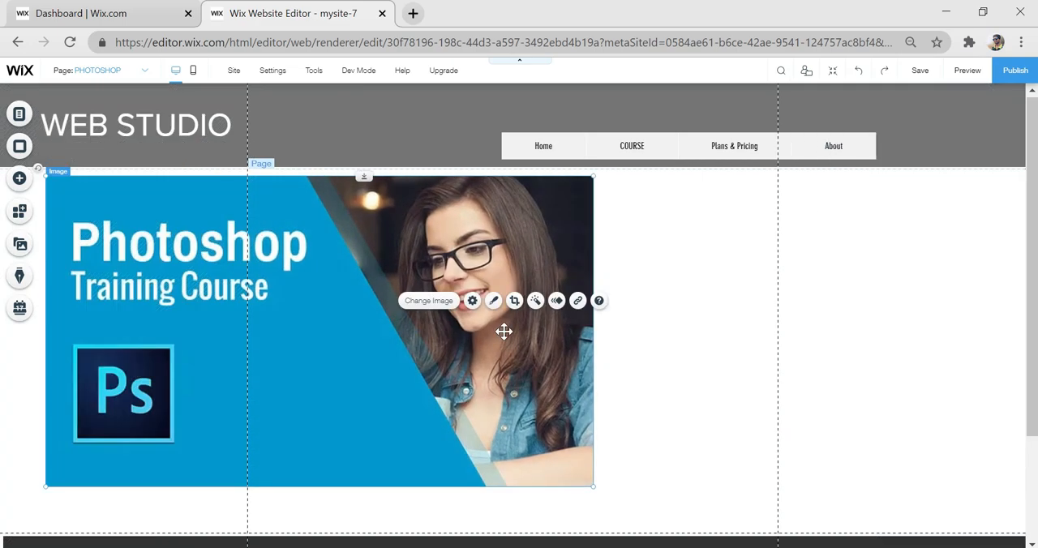
pyautogui.moveTo(504, 332); pyautogui.dragTo(698, 332)
pyautogui.click(897, 373)
# - Make more empty space below the Photoshop image by moving the footer further down
pyautogui.scroll(-3, 897, 373)
pyautogui.moveTo(558, 393); pyautogui.dragTo(558, 414)
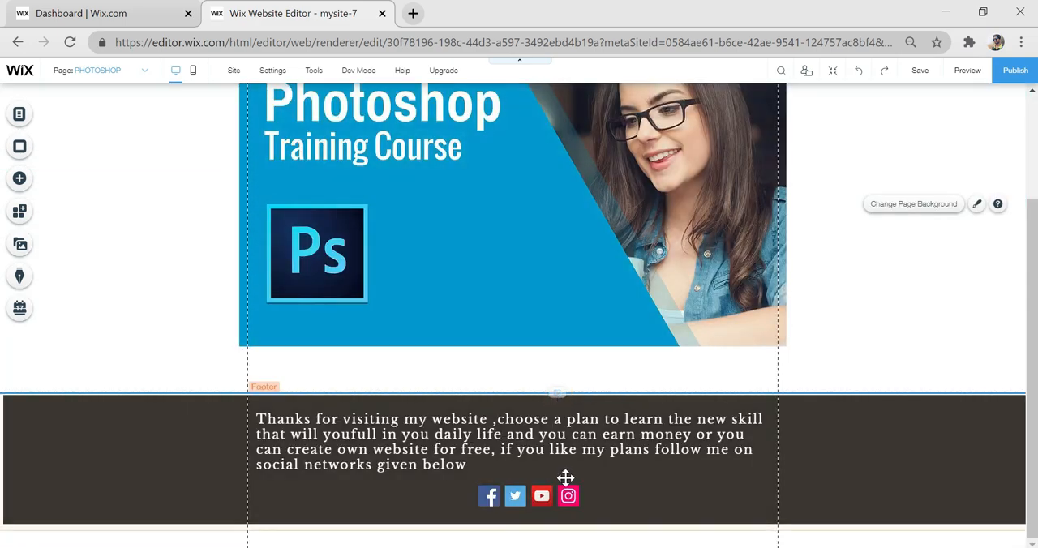
pyautogui.moveTo(565, 479); pyautogui.dragTo(573, 544)
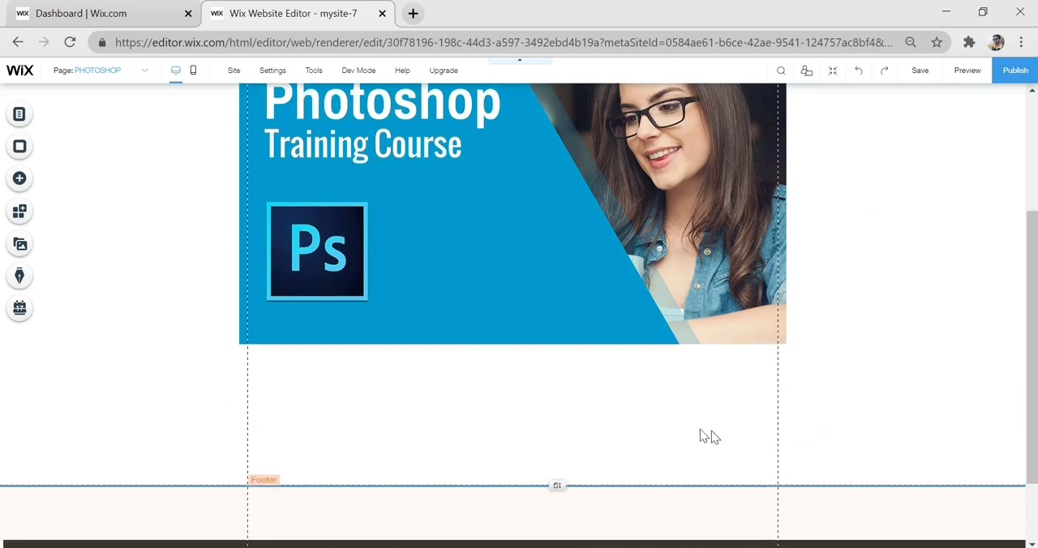
# - Add three Video Upload players in a row beneath the Photoshop image
pyautogui.click(18, 179)
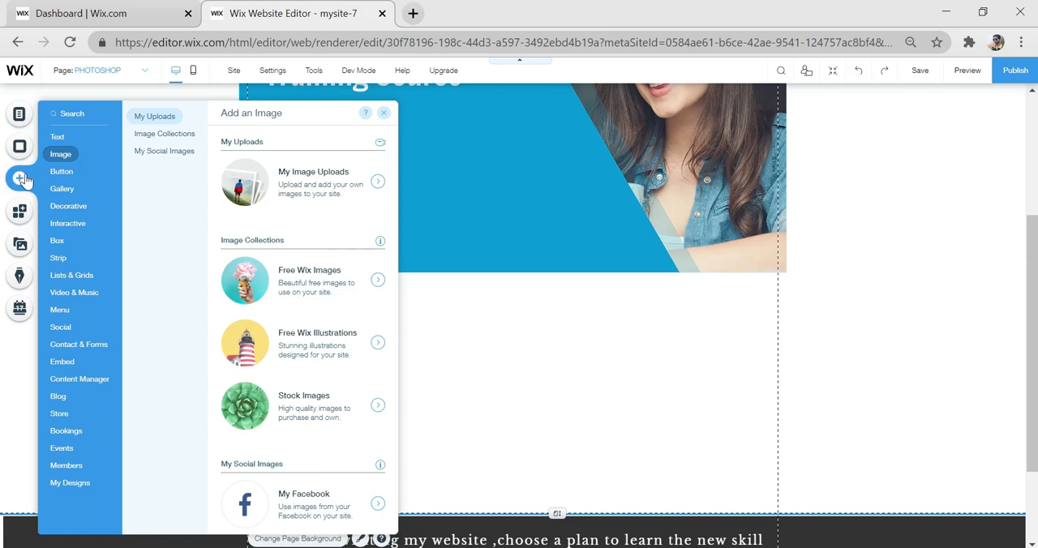
pyautogui.click(87, 297)
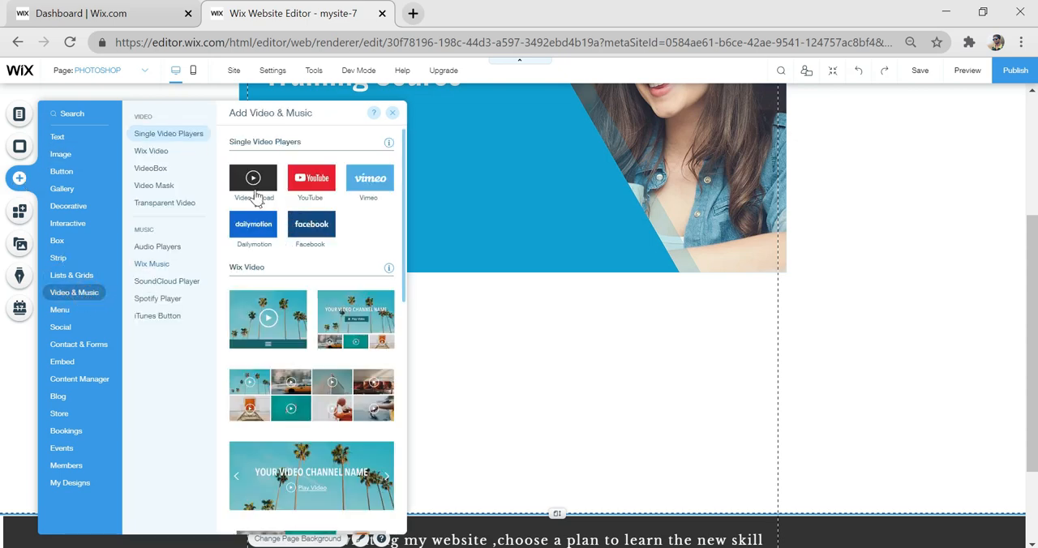
pyautogui.moveTo(258, 190); pyautogui.dragTo(562, 370)
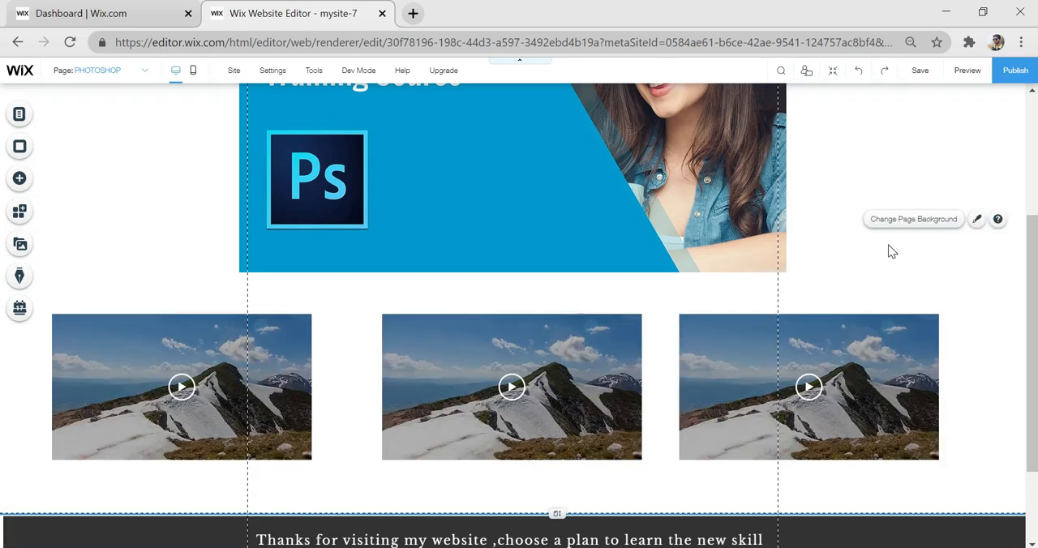
# - Set the first video player's source to YouTube and clear its default video address
pyautogui.click(202, 373)
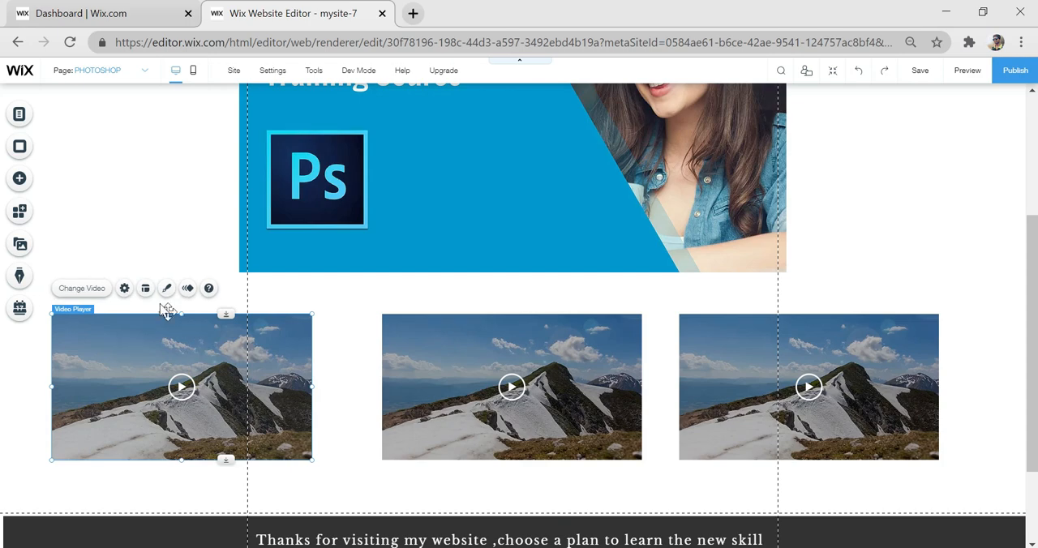
pyautogui.click(123, 288)
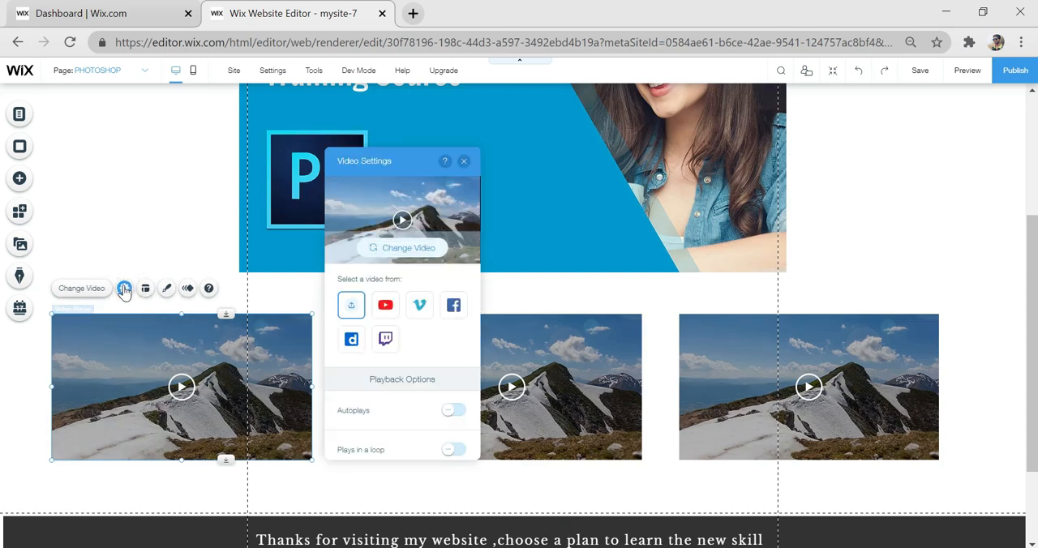
pyautogui.click(386, 308)
pyautogui.click(413, 396)
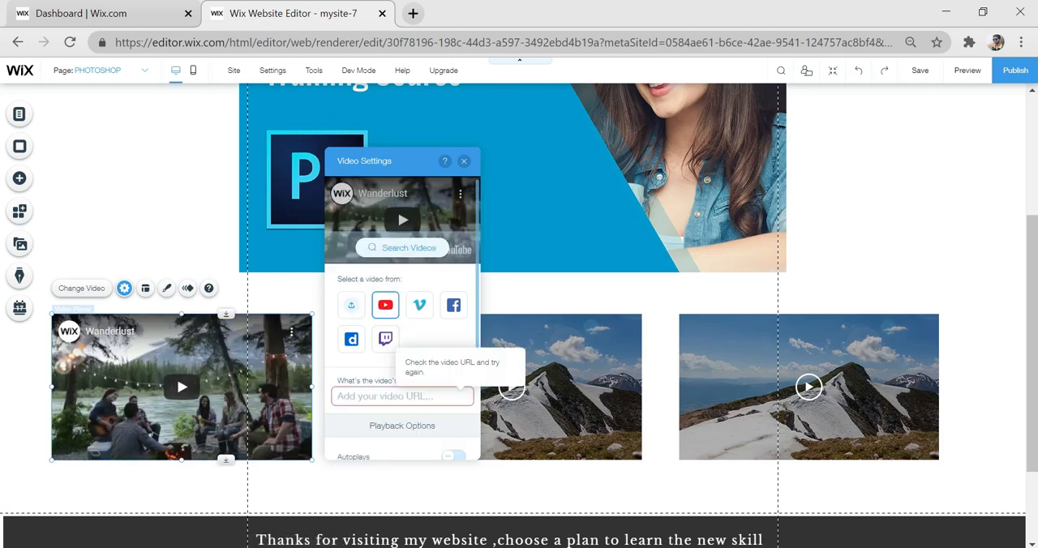
# - Open YouTube in a new browser tab and copy the URL of the "Cartoon Design /Vector art" Photoshop video
pyautogui.click(413, 14)
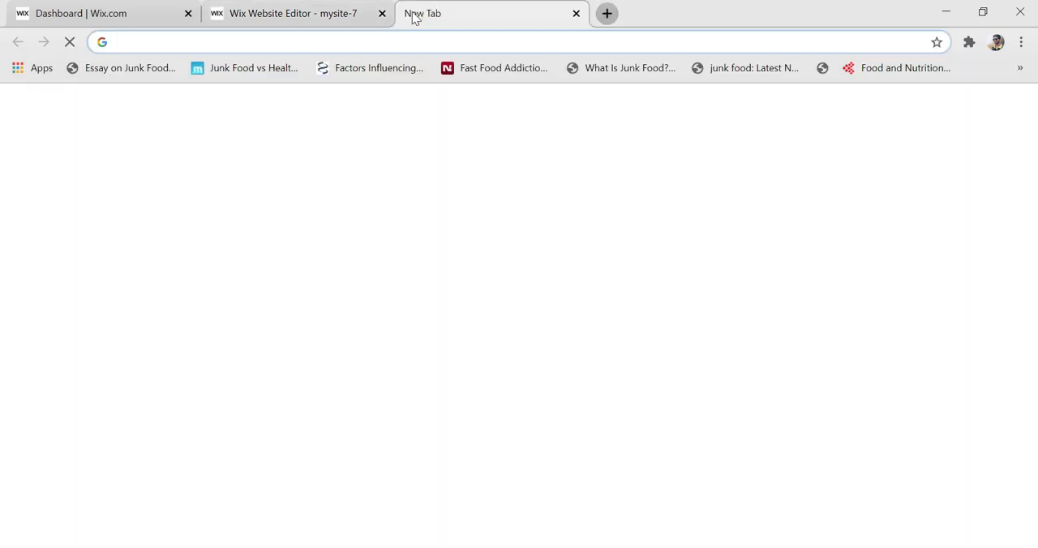
pyautogui.click(457, 338)
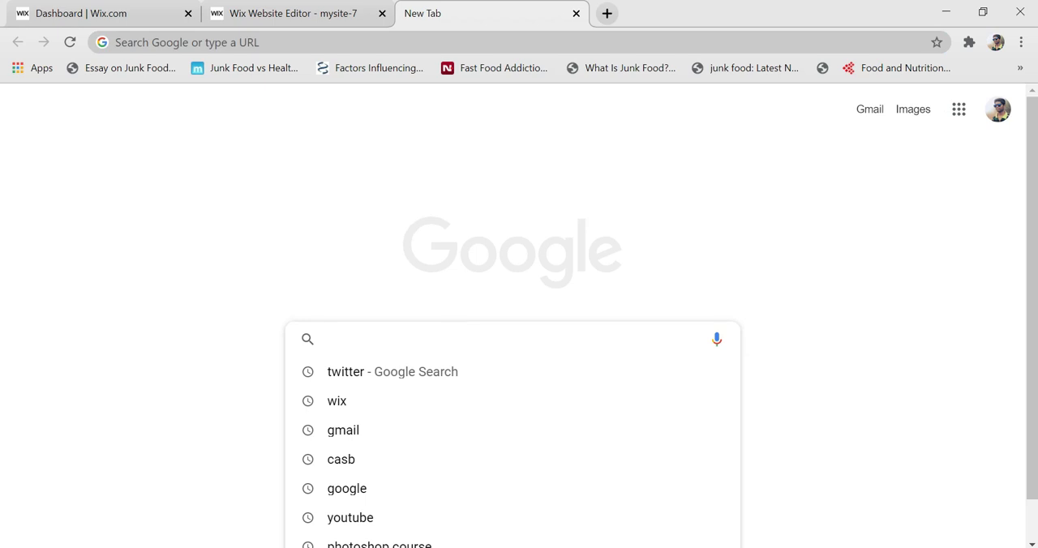
pyautogui.write('yOU')
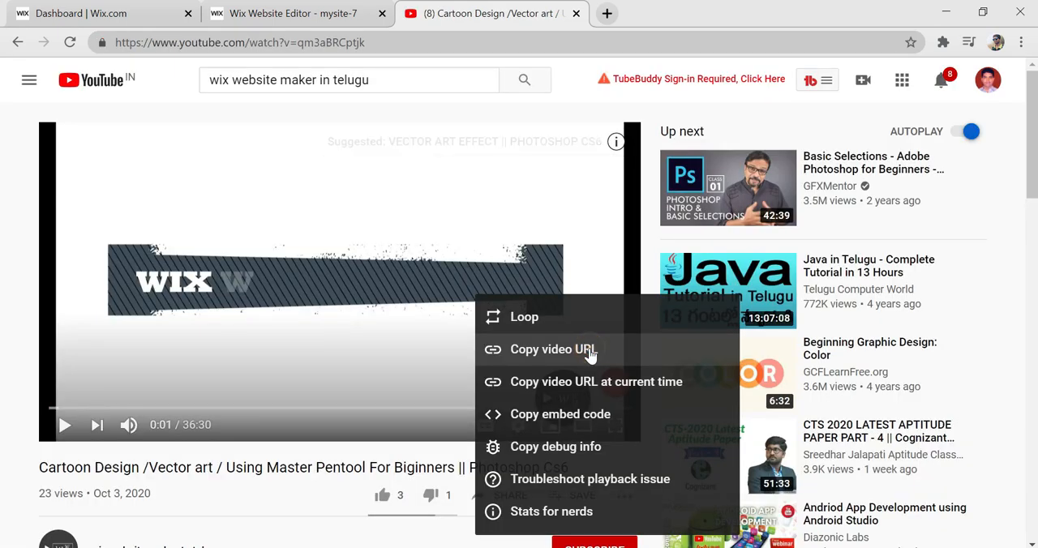
pyautogui.click(586, 351)
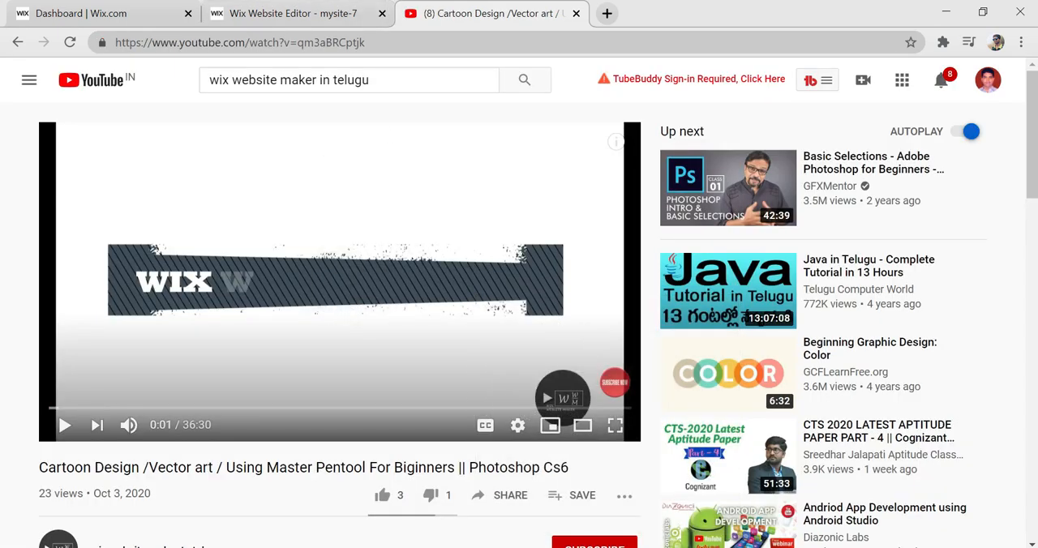
pyautogui.click(335, 6)
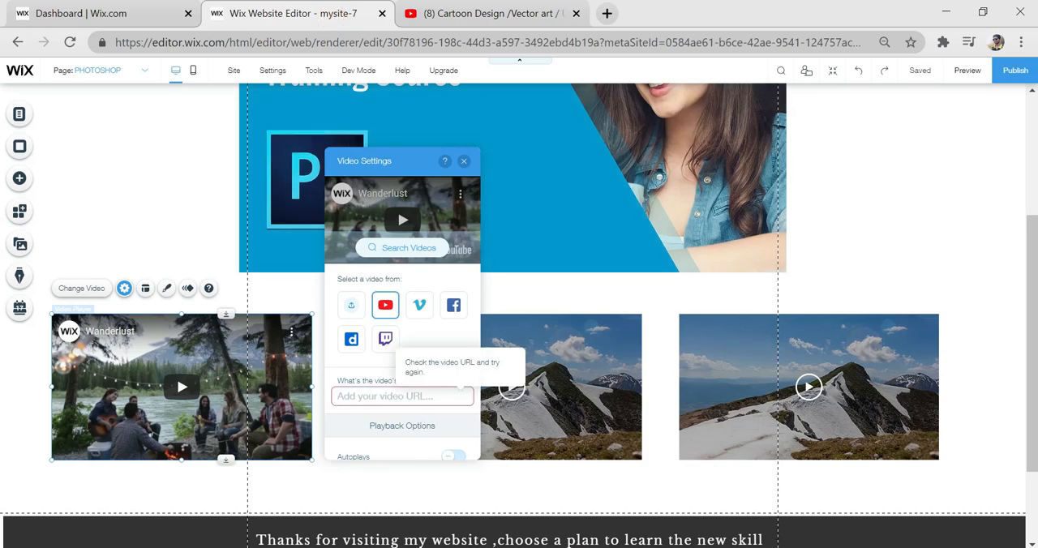
pyautogui.click(422, 396)
pyautogui.rightClick(422, 396)
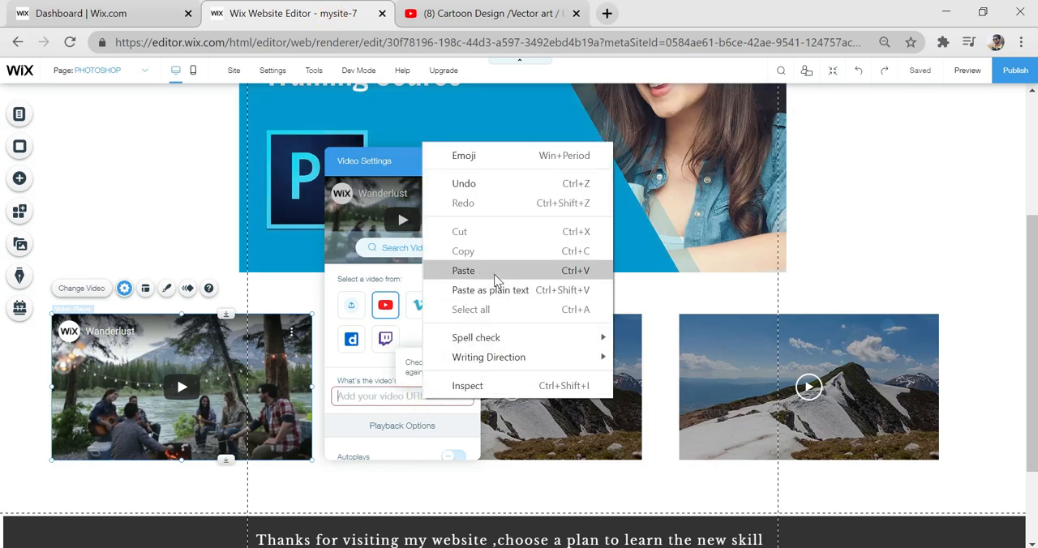
pyautogui.click(490, 273)
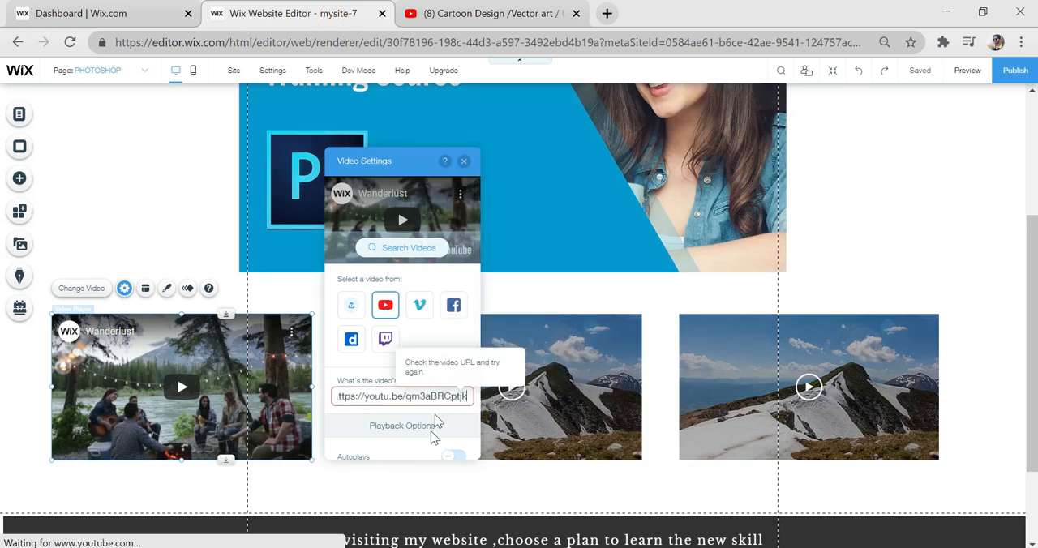
pyautogui.click(455, 423)
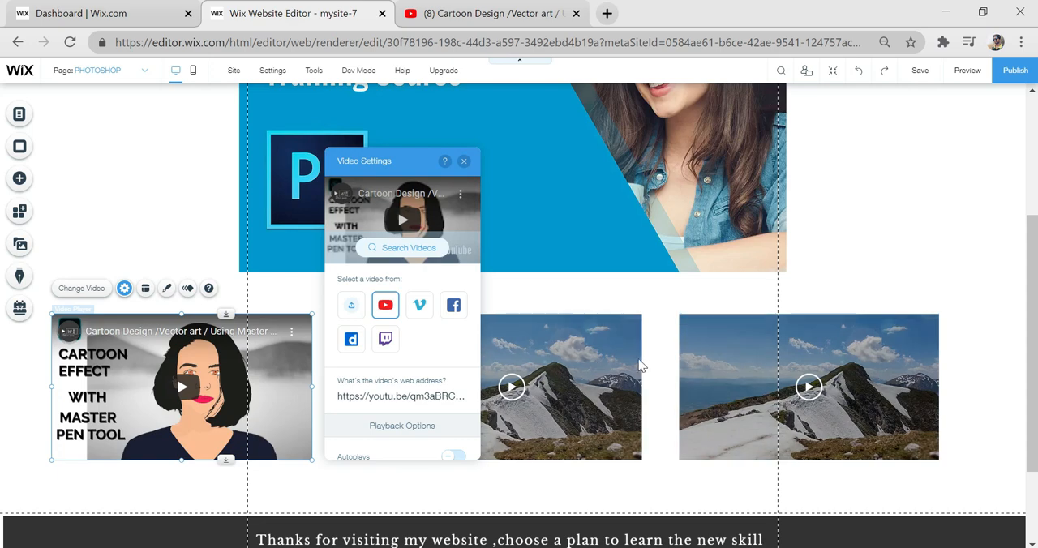
pyautogui.click(567, 374)
# - Switch to YouTube and return from the video page to the channel's uploaded videos
pyautogui.click(470, 9)
pyautogui.scroll(-5, 606, 359)
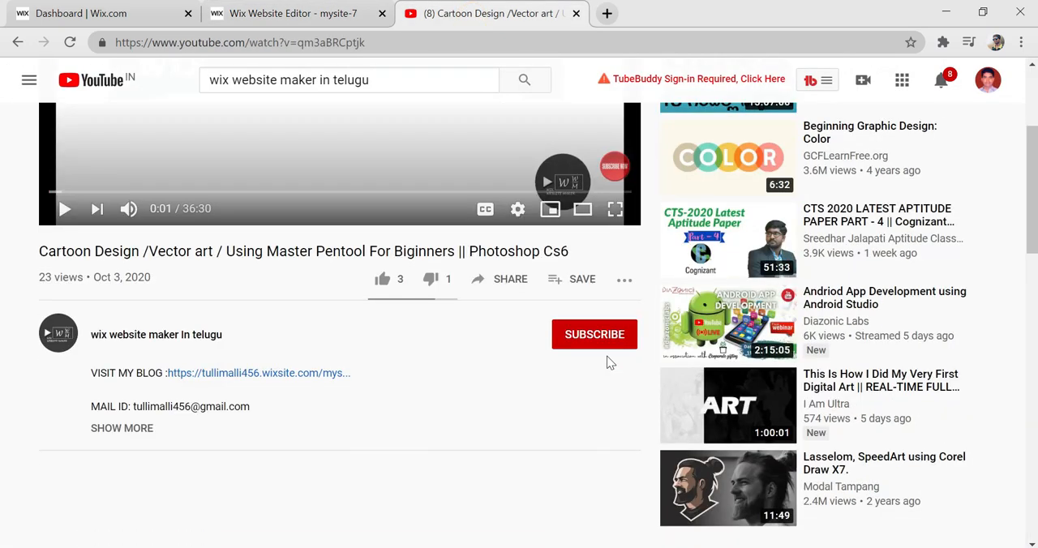
pyautogui.scroll(3, 580, 359)
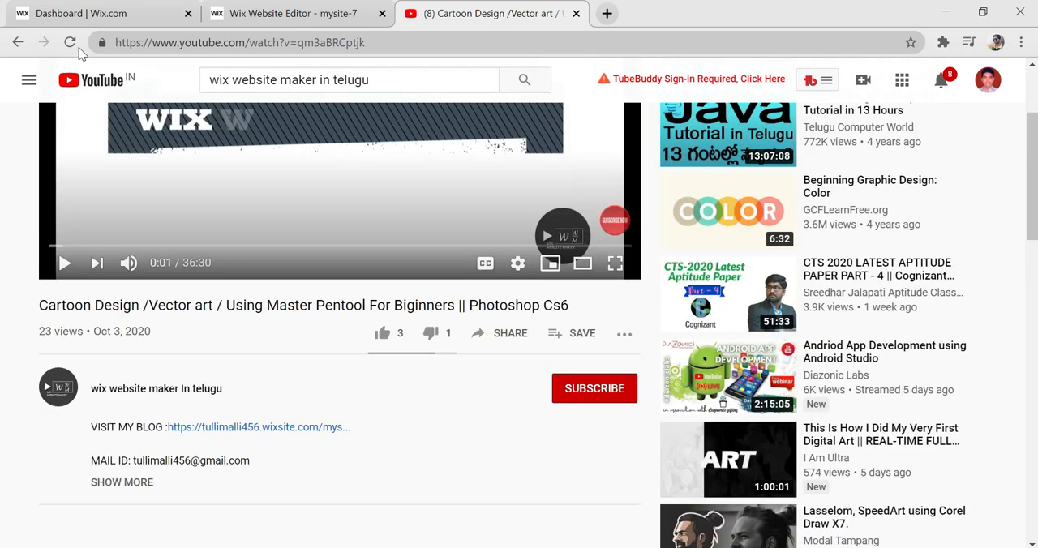
pyautogui.click(18, 42)
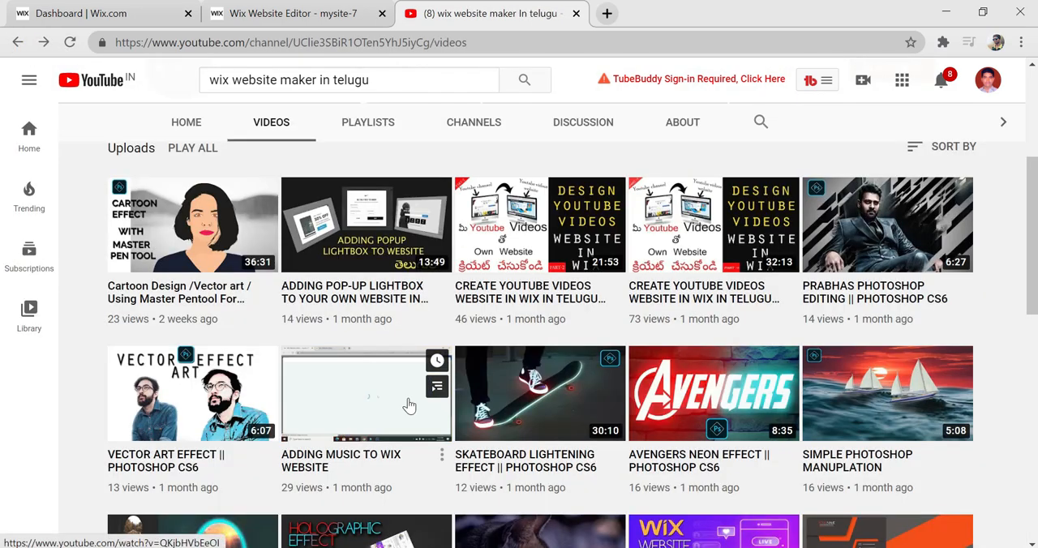
pyautogui.rightClick(409, 398)
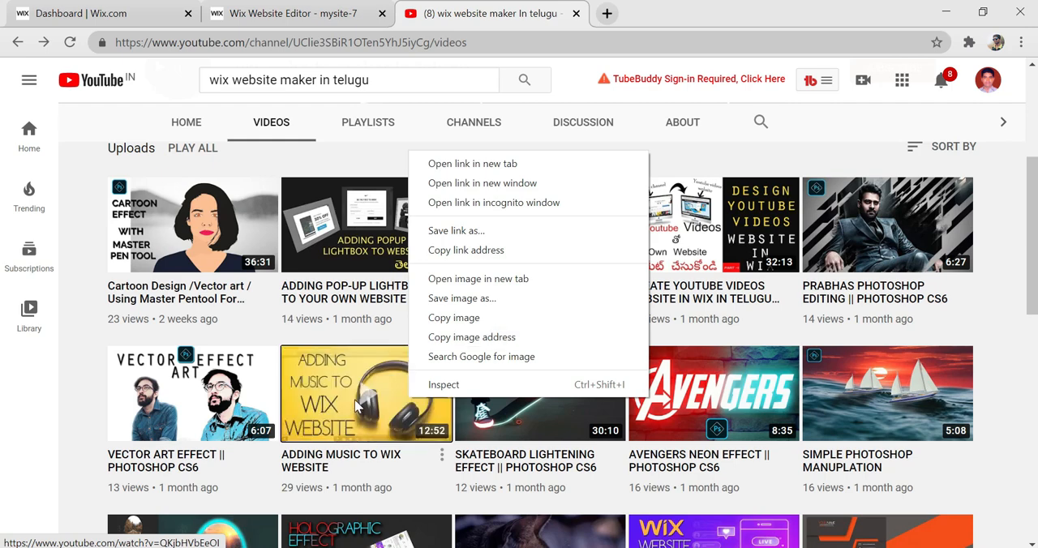
pyautogui.click(442, 460)
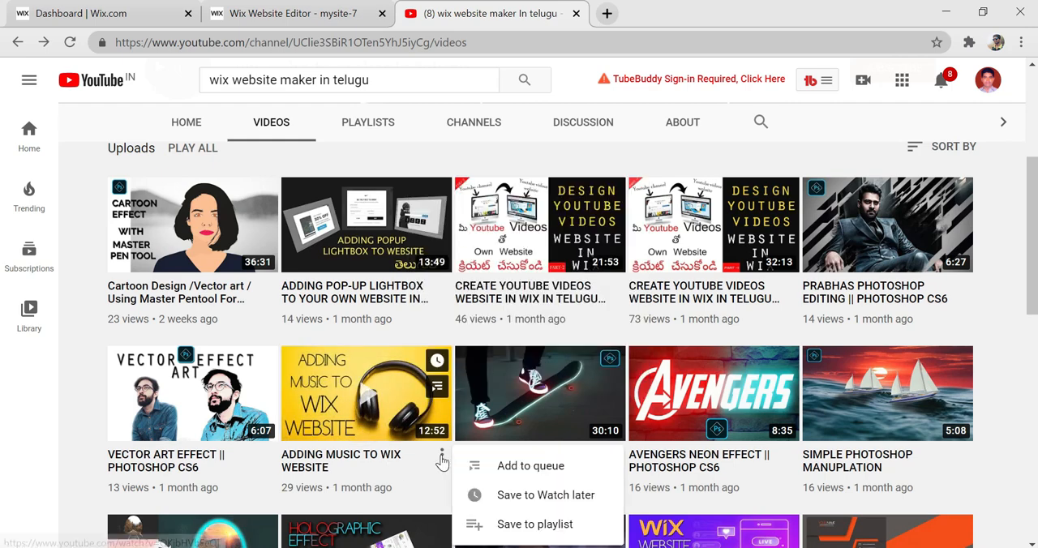
pyautogui.click(442, 459)
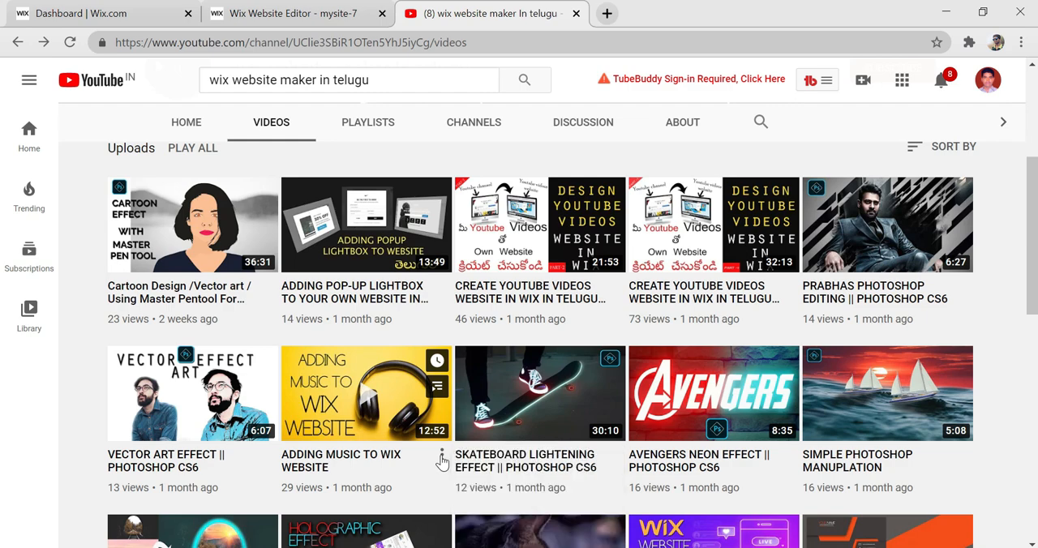
# - Open the "ADDING MUSIC TO WIX WEBSITE" video and copy its share link
pyautogui.click(375, 388)
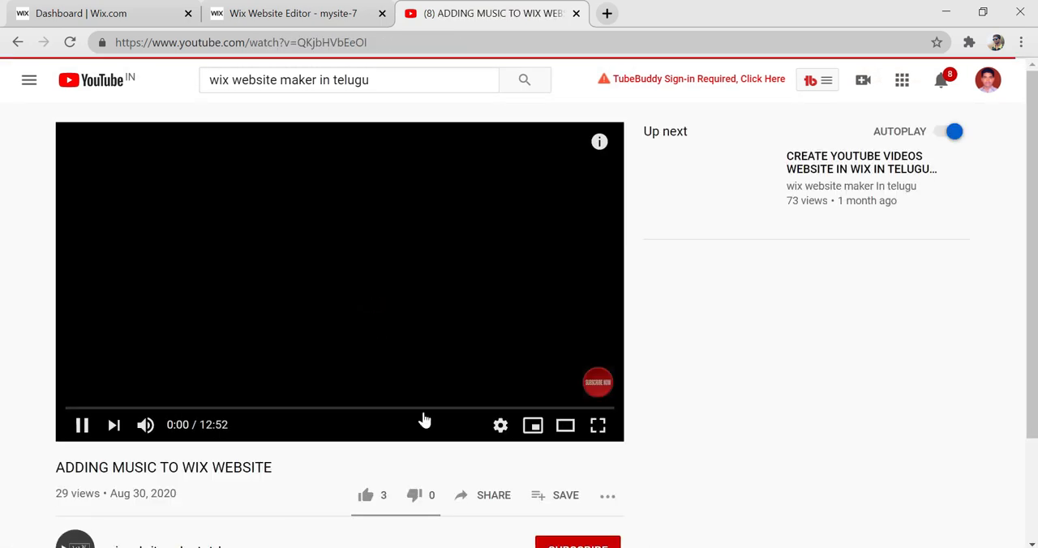
pyautogui.click(498, 426)
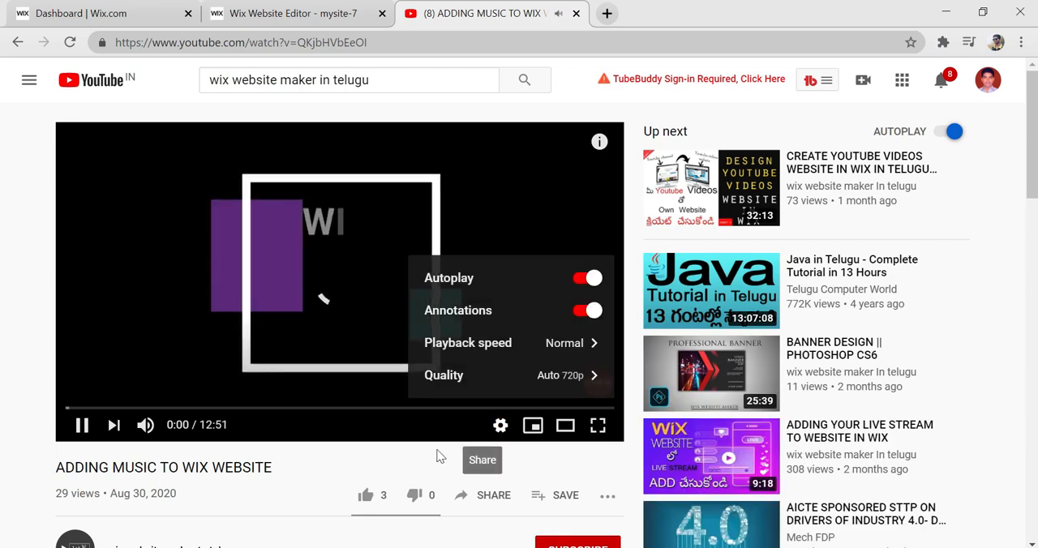
pyautogui.click(491, 496)
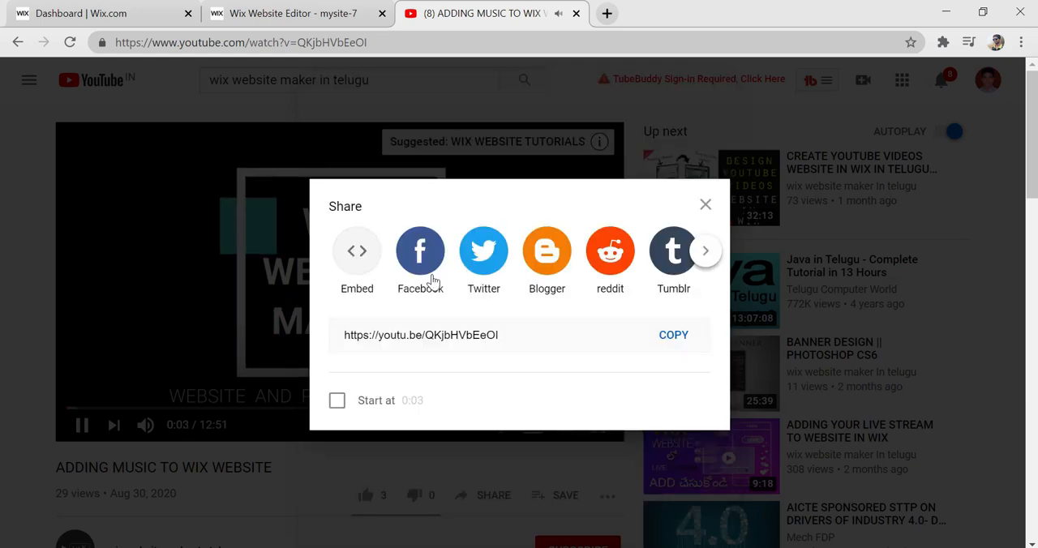
pyautogui.click(673, 337)
pyautogui.click(280, 254)
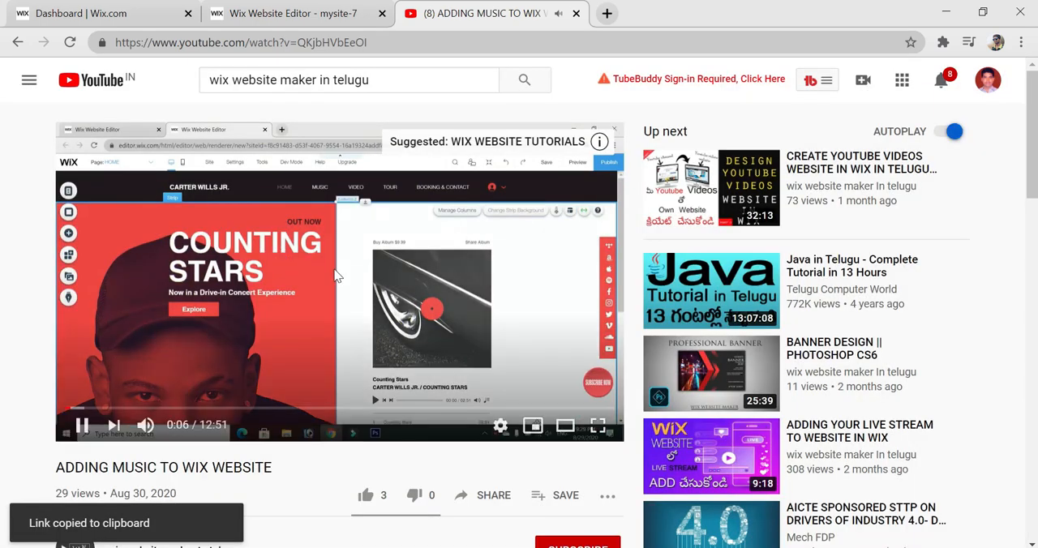
pyautogui.click(285, 10)
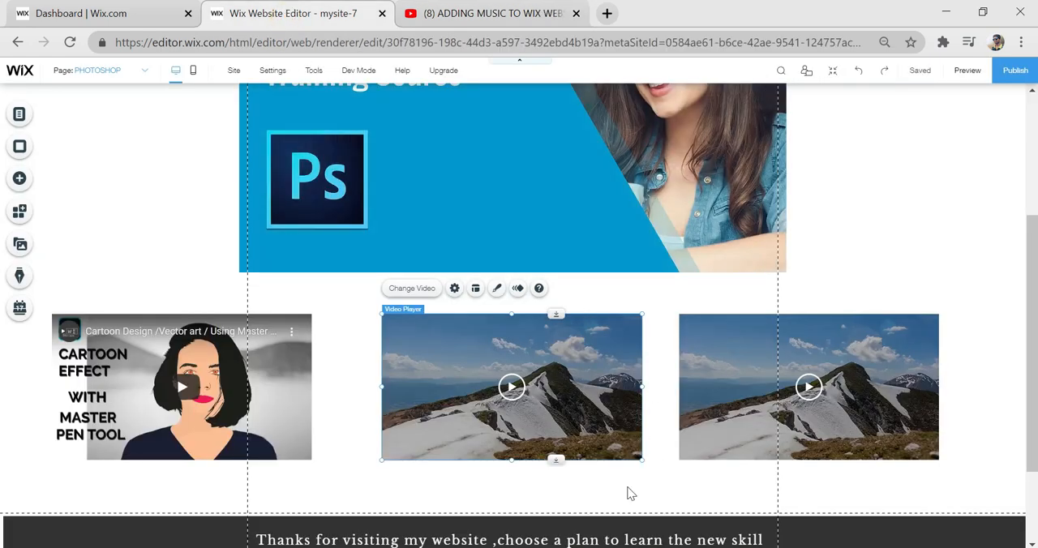
pyautogui.click(455, 290)
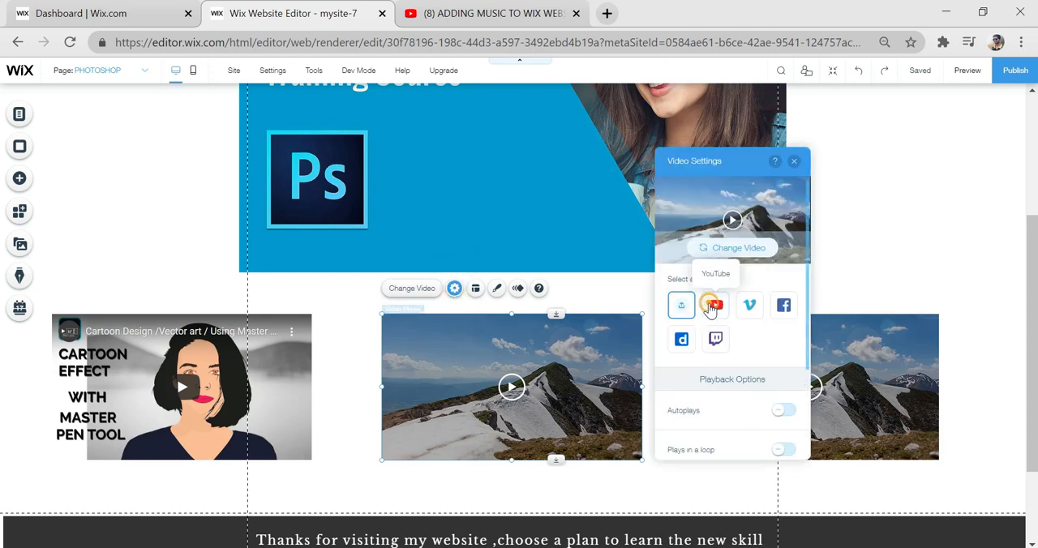
pyautogui.click(724, 397)
pyautogui.rightClick(724, 397)
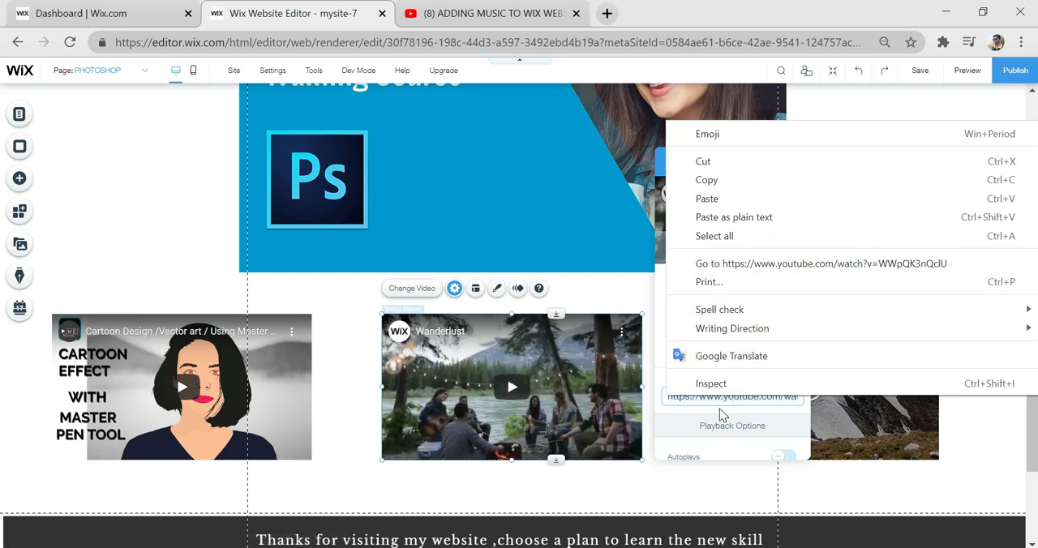
pyautogui.click(732, 406)
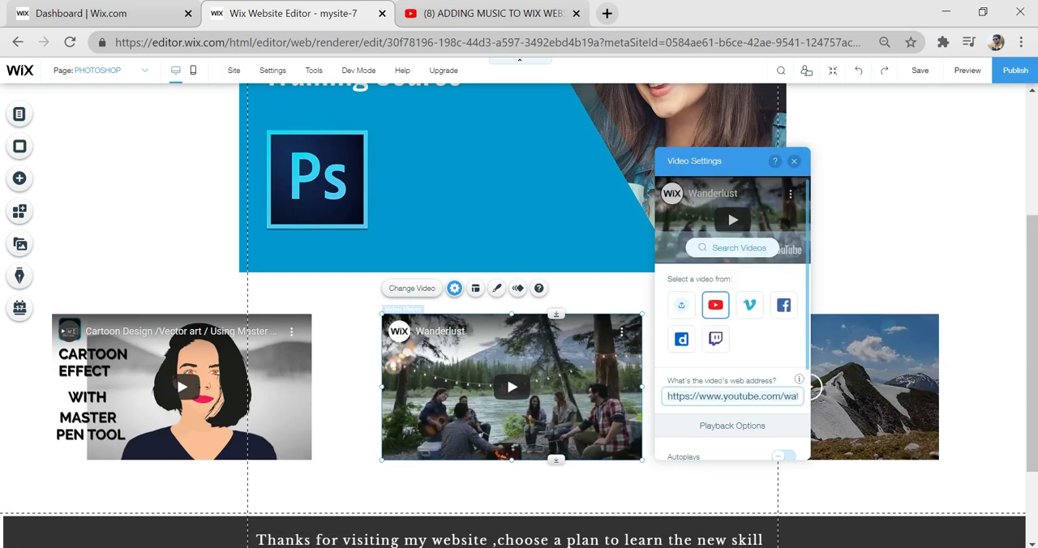
pyautogui.press('BackSpace')
pyautogui.rightClick(738, 403)
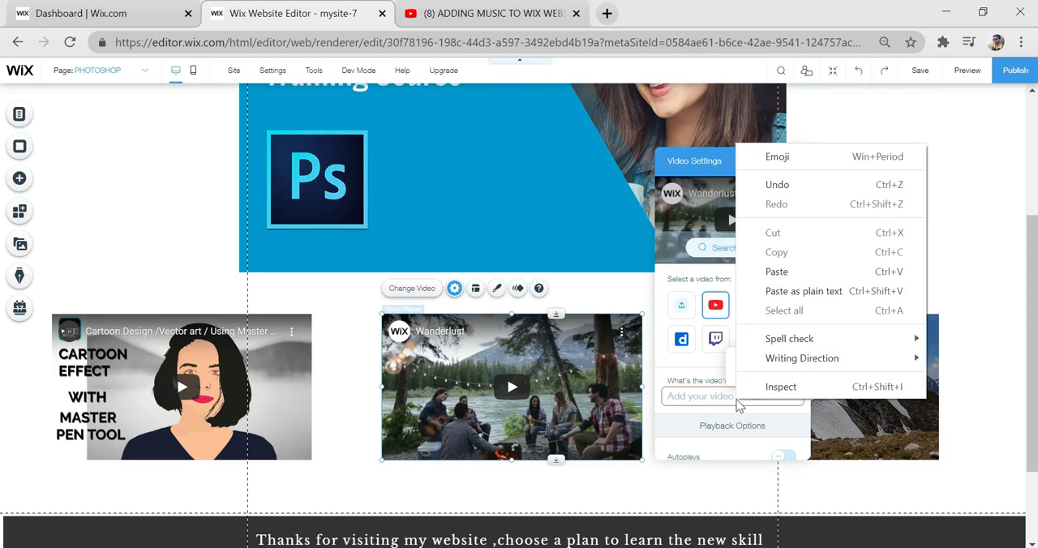
pyautogui.click(776, 272)
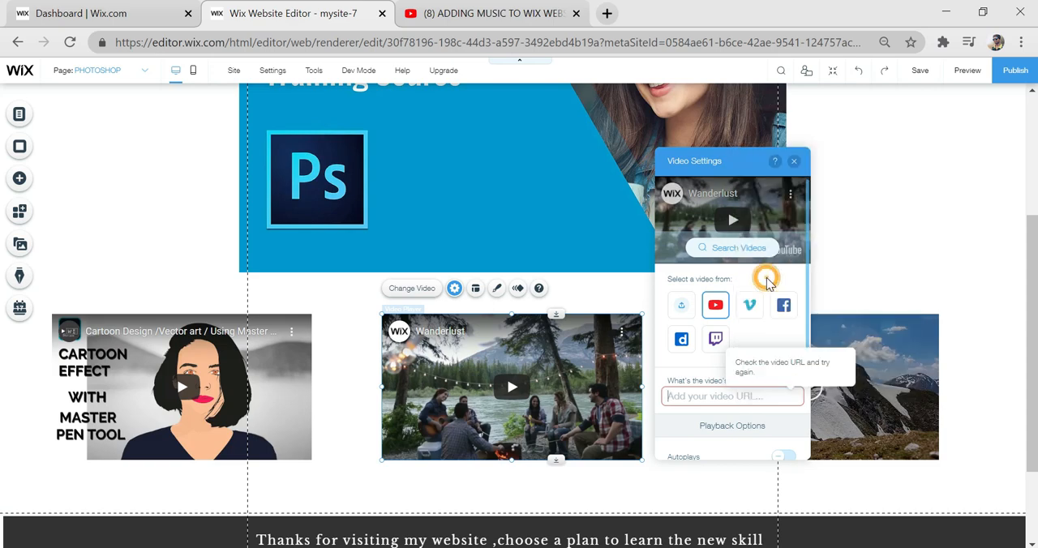
pyautogui.click(792, 425)
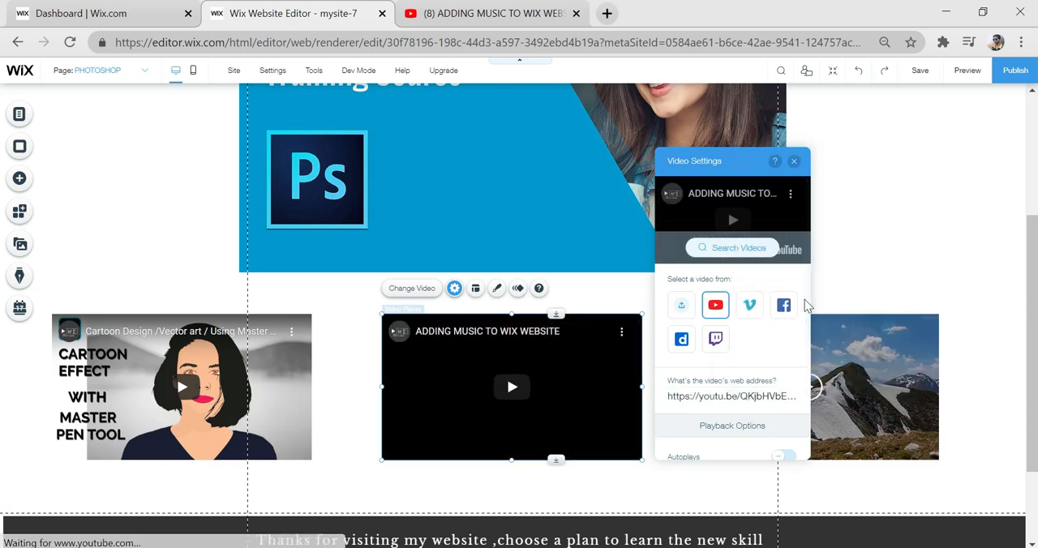
# - Set the third video player's source to YouTube and clear its default video address
pyautogui.click(827, 357)
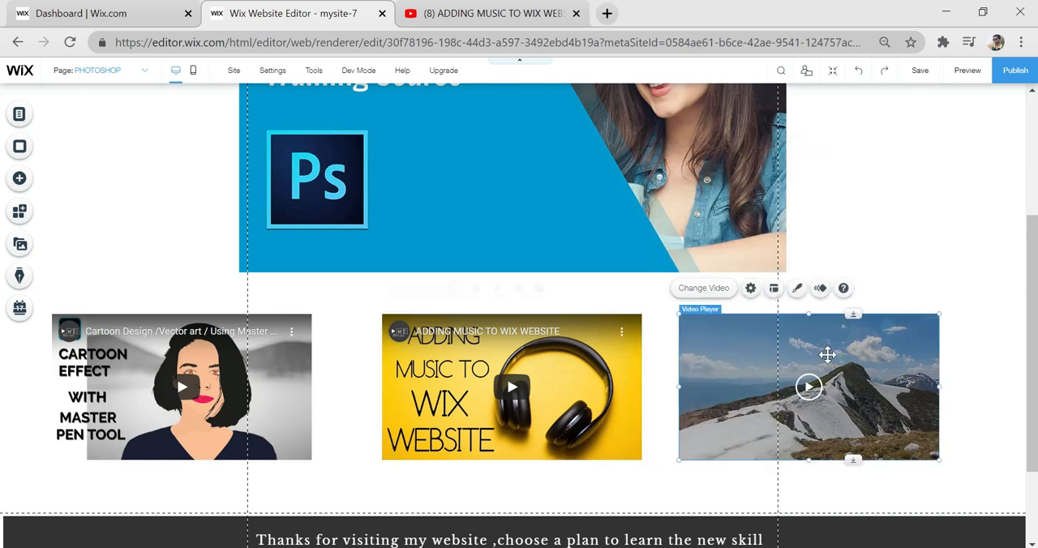
pyautogui.click(751, 290)
pyautogui.click(573, 304)
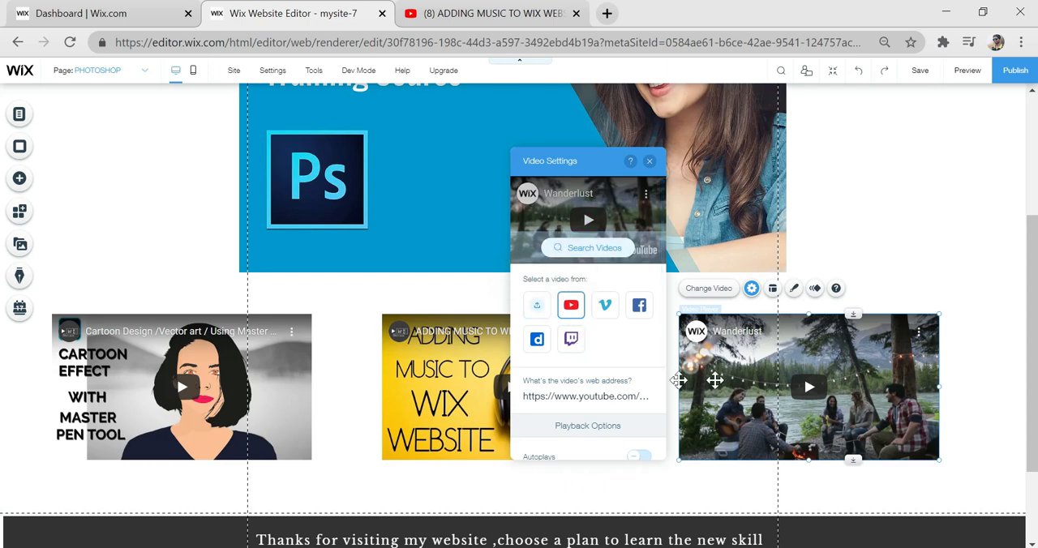
pyautogui.click(592, 395)
pyautogui.hotkey('ctrl', 'a')
pyautogui.press('BackSpace')
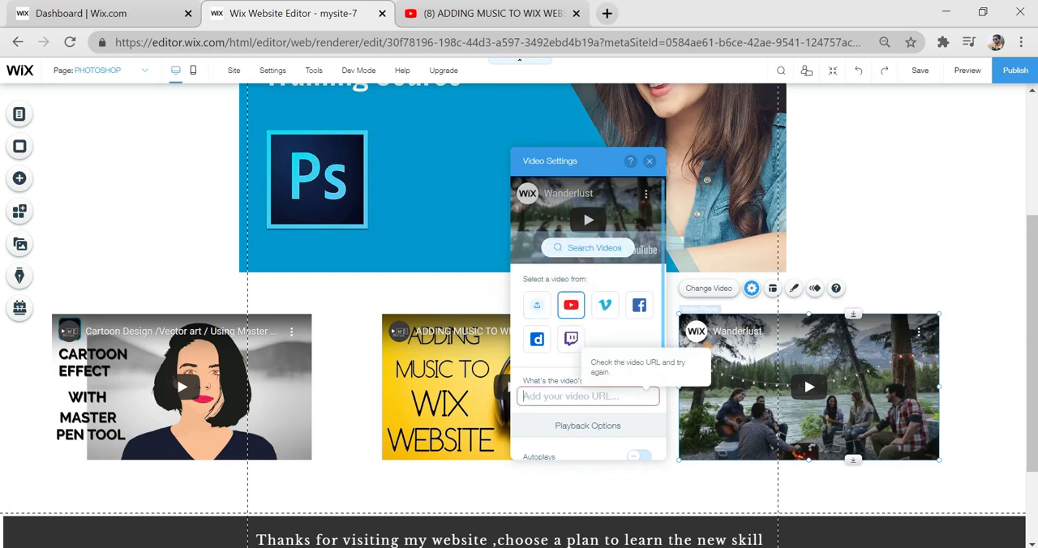
# - Switch to YouTube, open the "BANNER DESIGN || PHOTOSHOP CS6" video and copy its share link
pyautogui.click(487, 13)
pyautogui.scroll(-2, 638, 397)
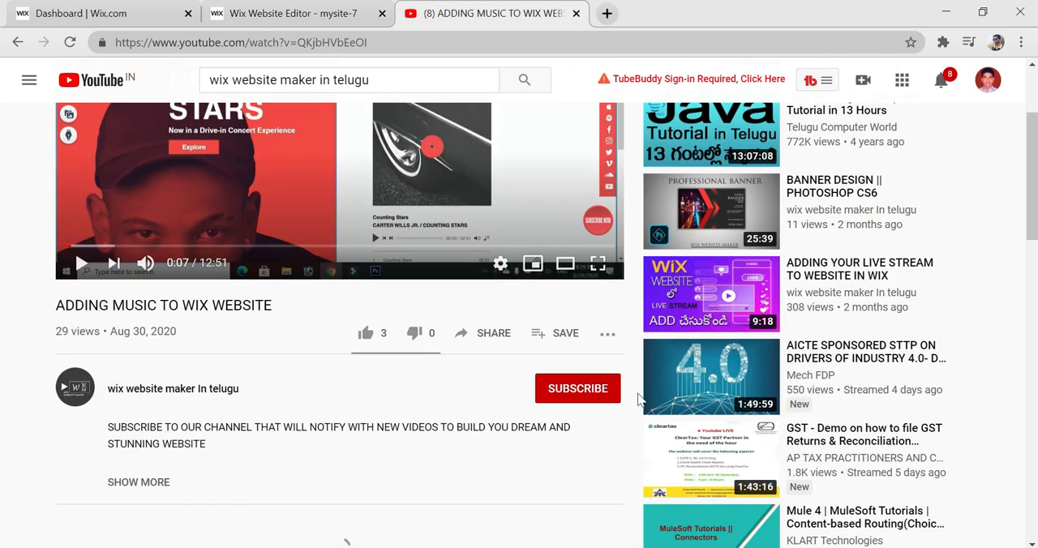
pyautogui.click(720, 221)
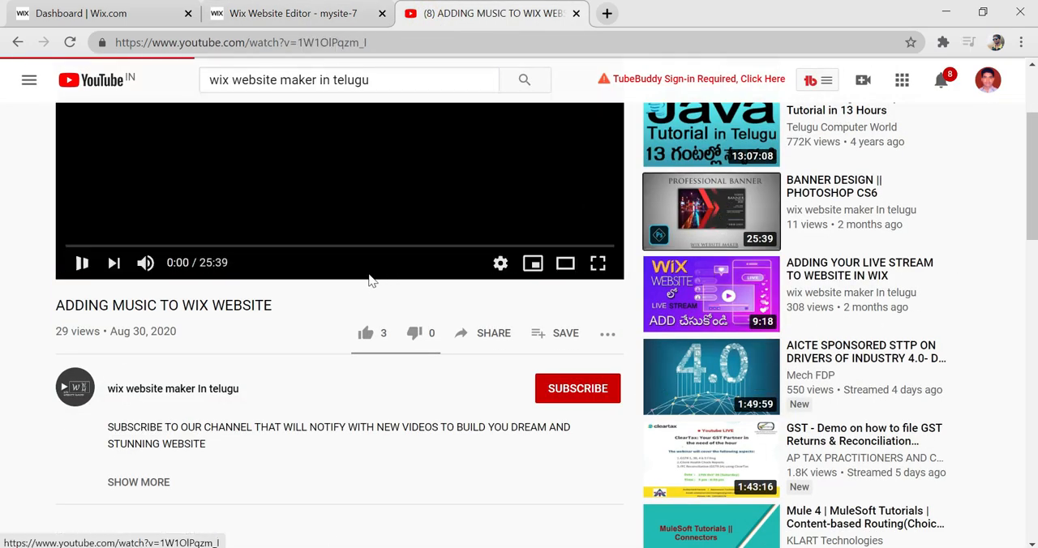
pyautogui.click(367, 329)
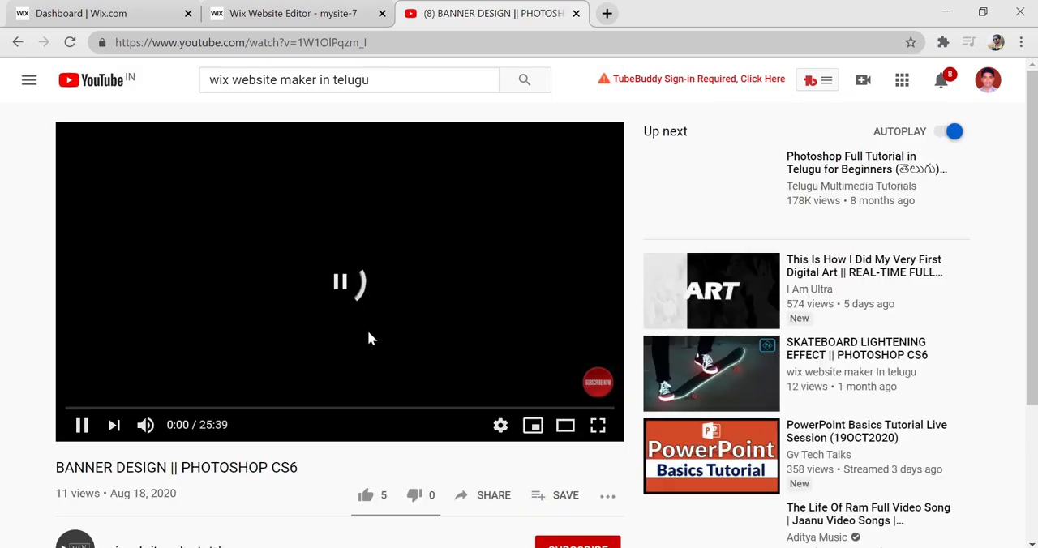
pyautogui.click(477, 503)
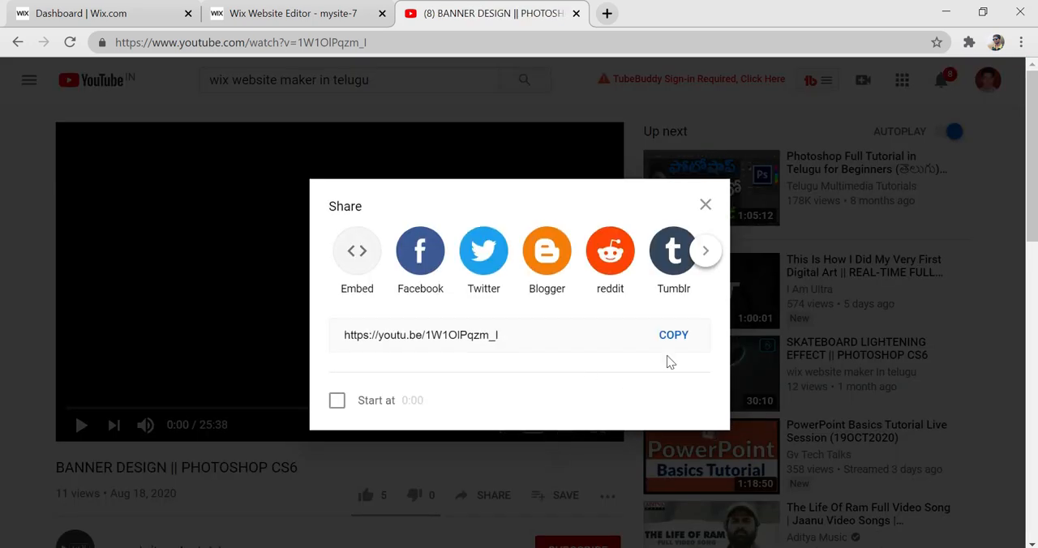
pyautogui.click(677, 340)
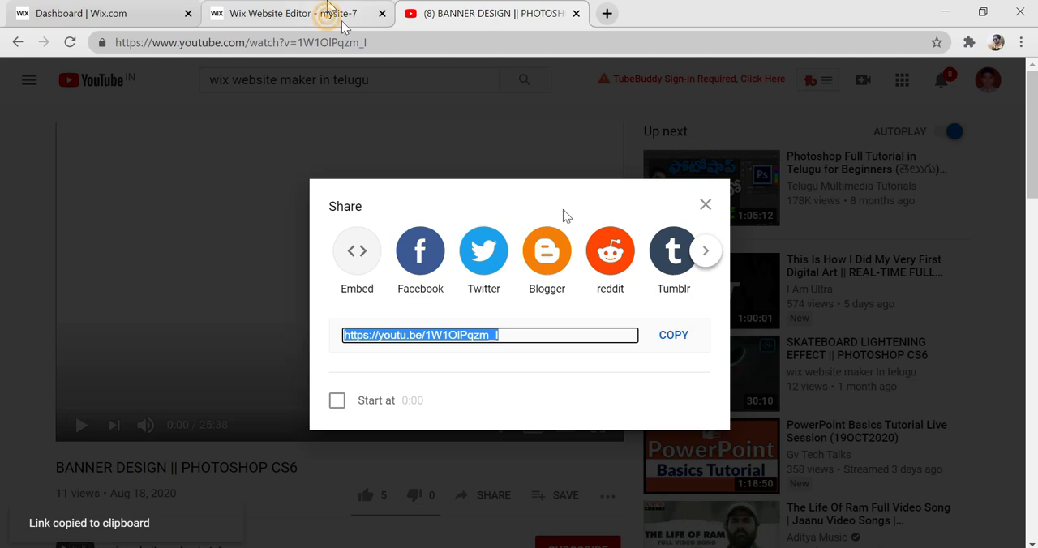
pyautogui.click(328, 13)
pyautogui.rightClick(640, 397)
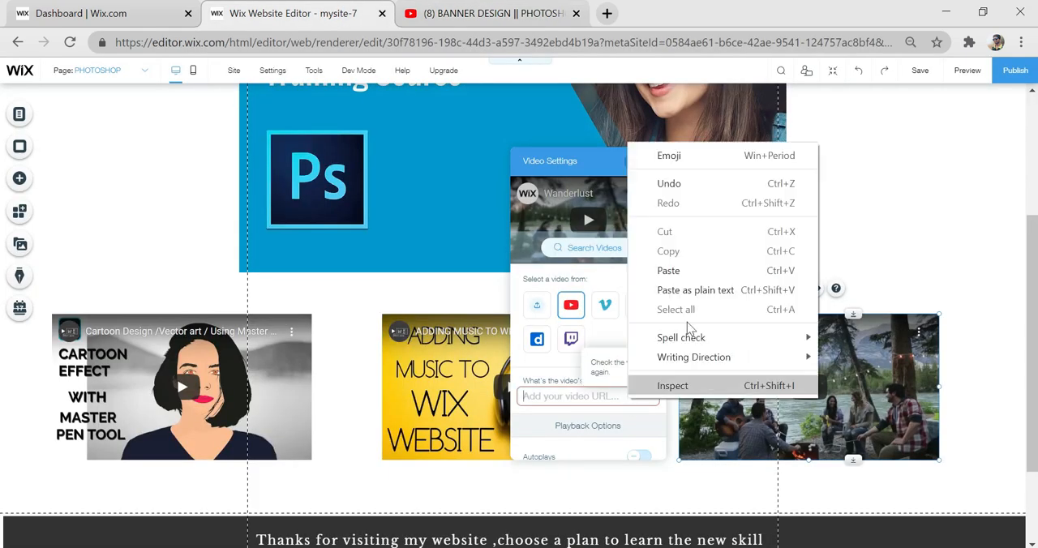
pyautogui.click(679, 271)
pyautogui.hotkey('ctrl', 'v')
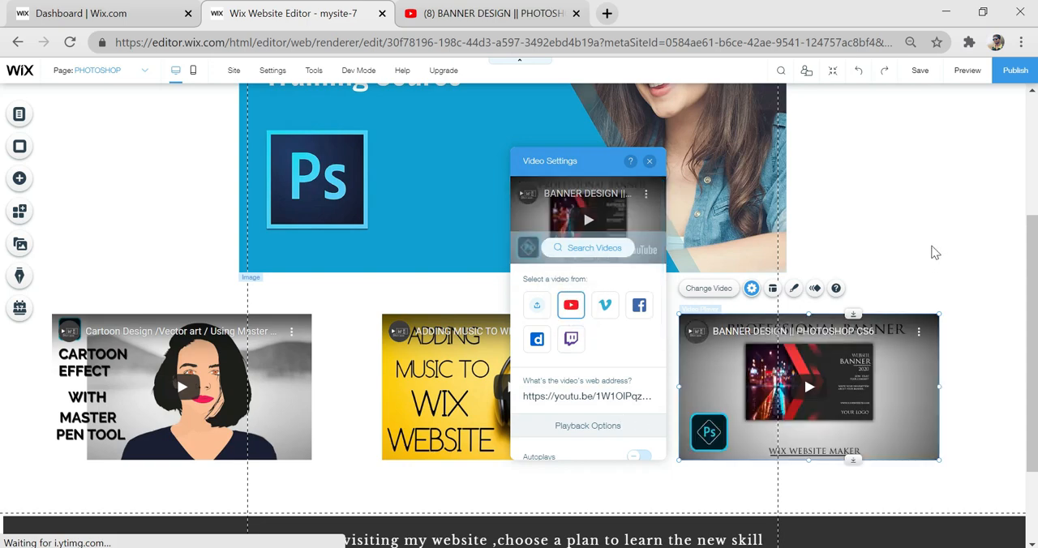
pyautogui.click(963, 254)
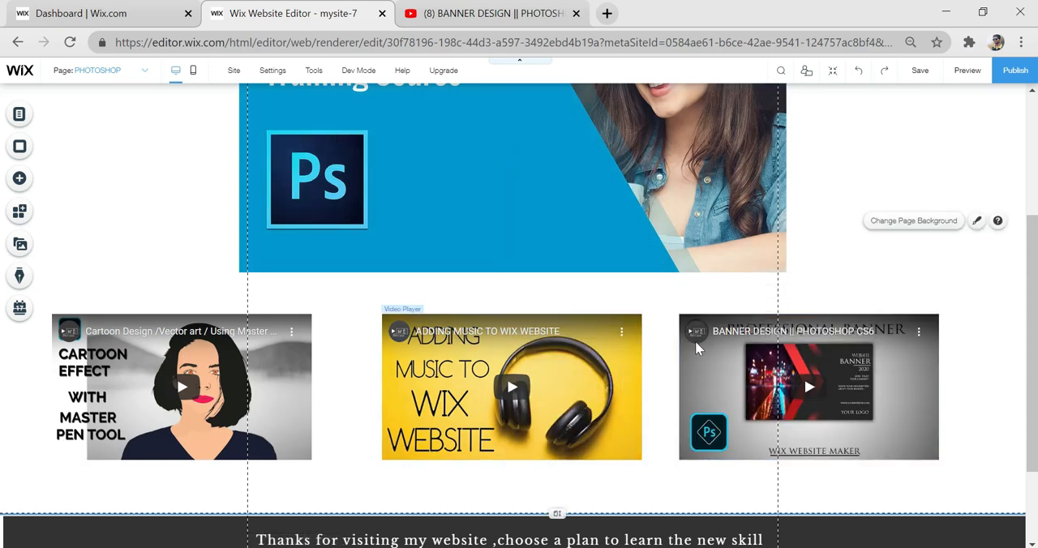
pyautogui.scroll(-1, 325, 255)
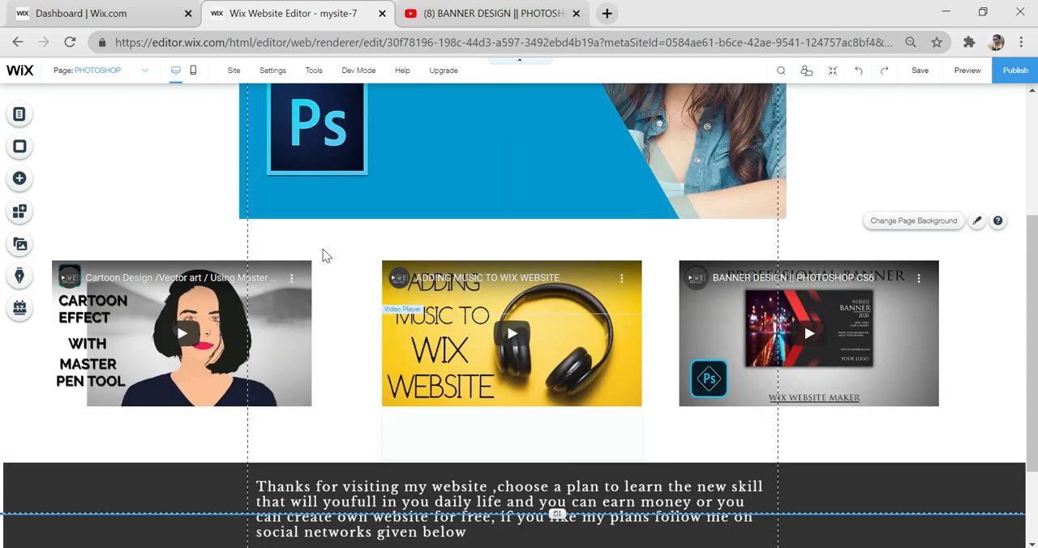
pyautogui.scroll(2, 324, 256)
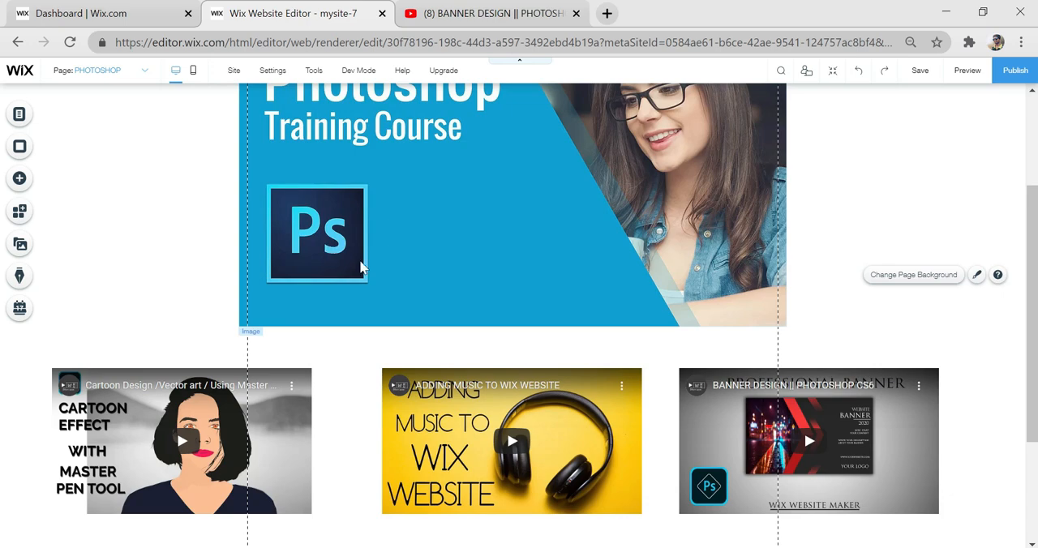
pyautogui.scroll(3, 548, 324)
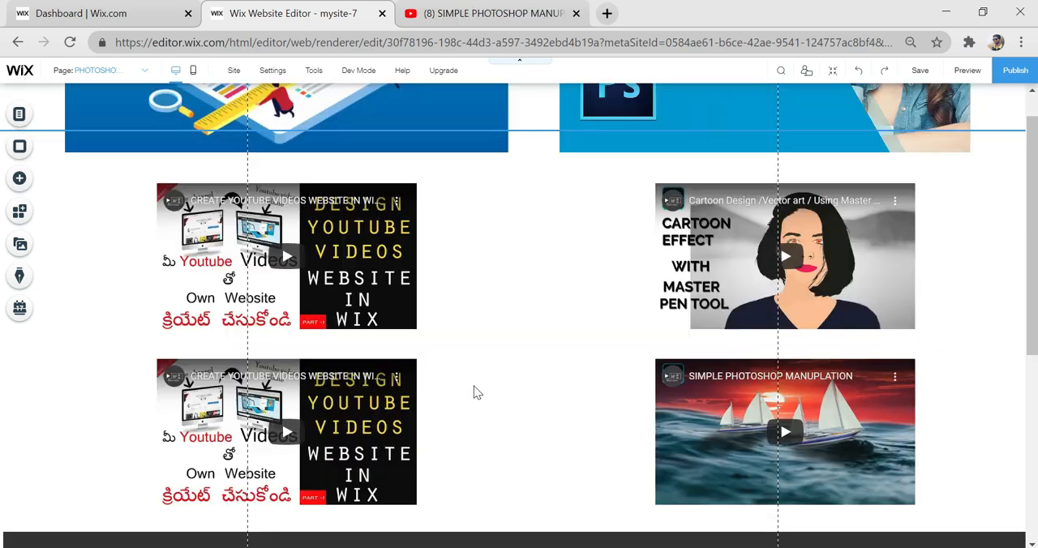
pyautogui.scroll(5, 475, 392)
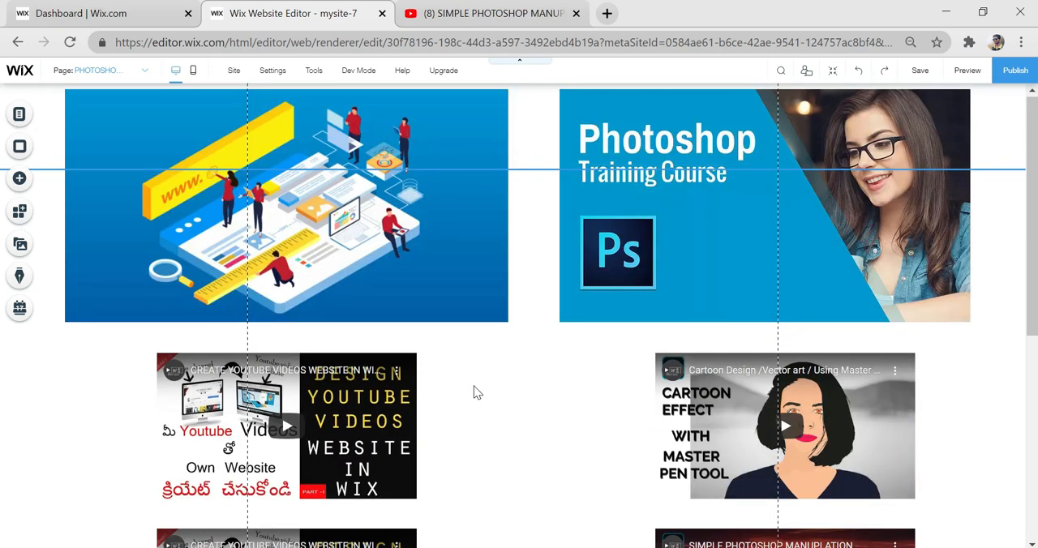
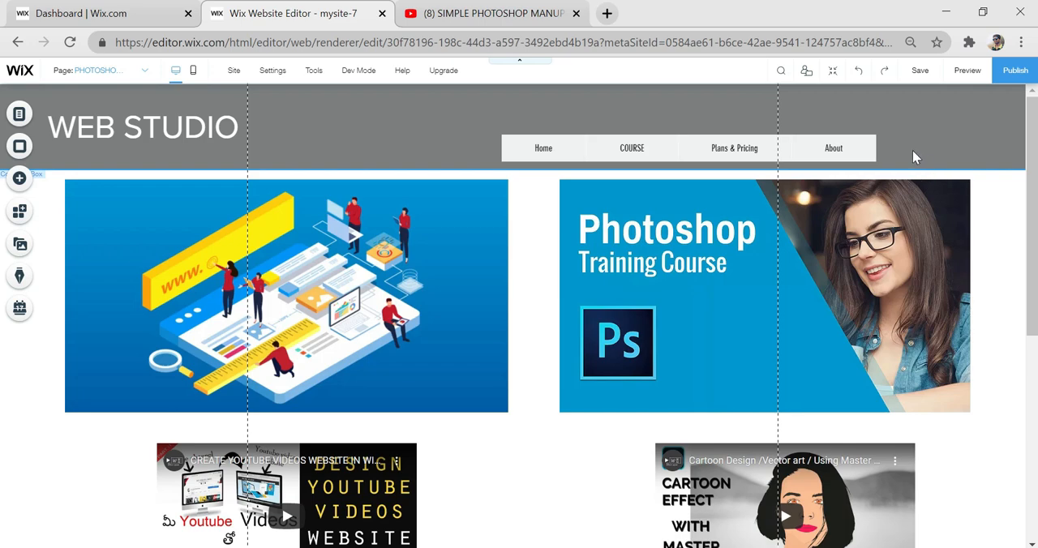
# - Go to the Plans & Pricing page and copy the Login Bar from its header
pyautogui.click(19, 115)
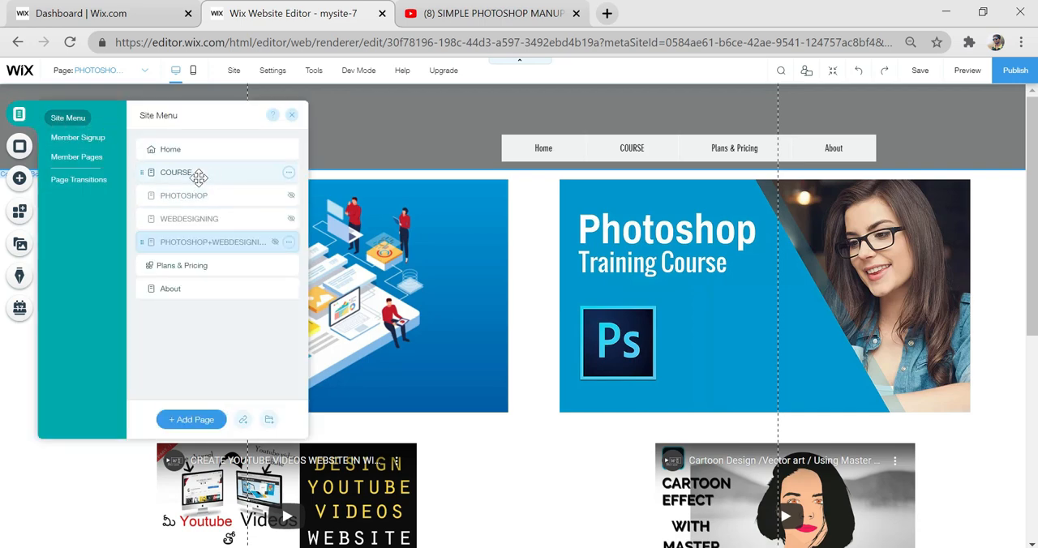
pyautogui.click(211, 266)
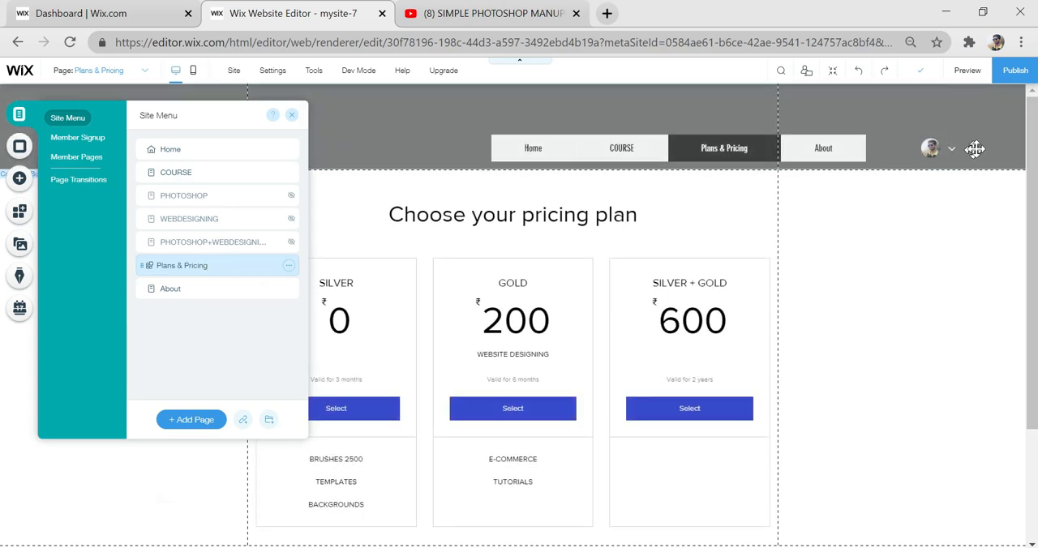
pyautogui.click(937, 154)
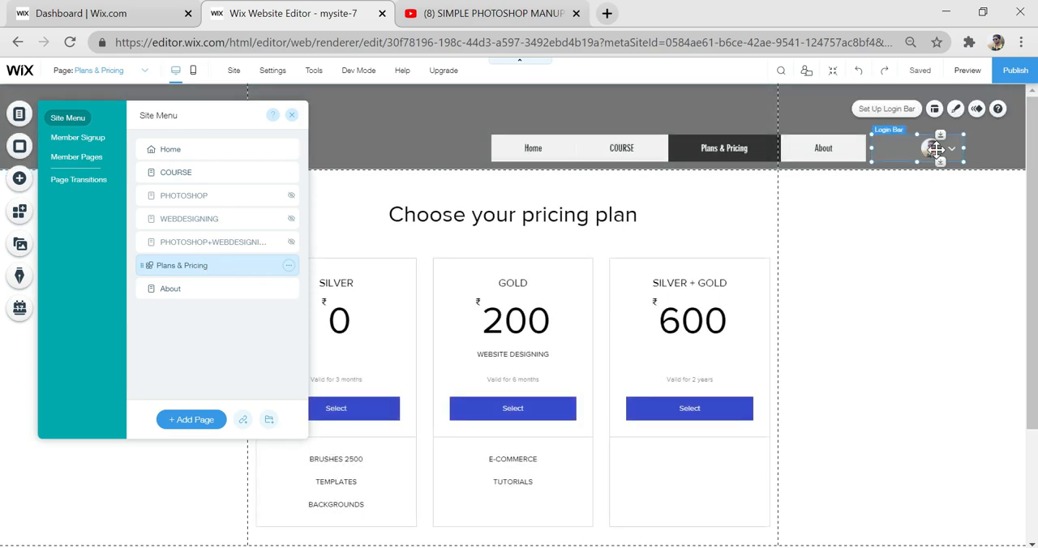
pyautogui.rightClick(937, 154)
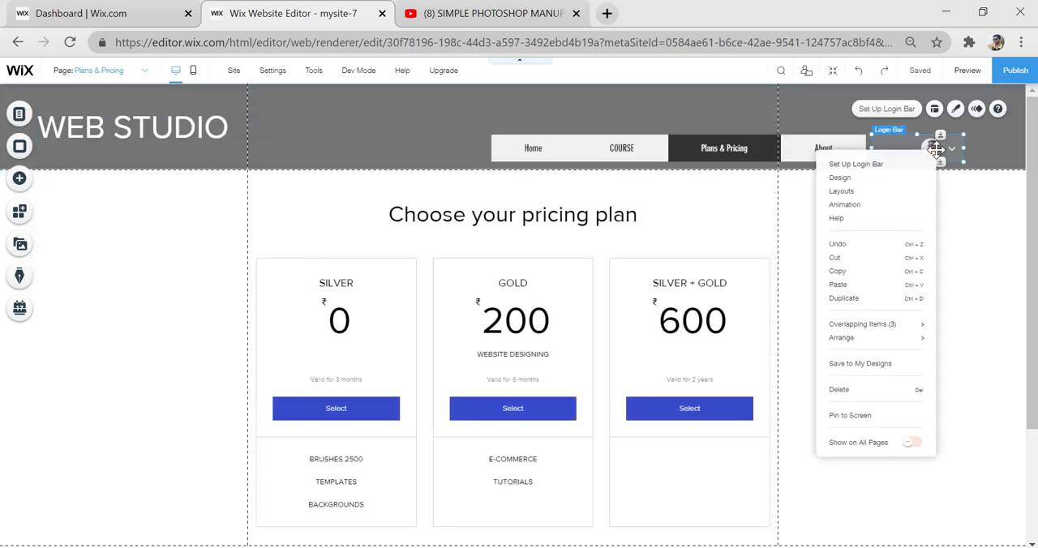
pyautogui.click(861, 275)
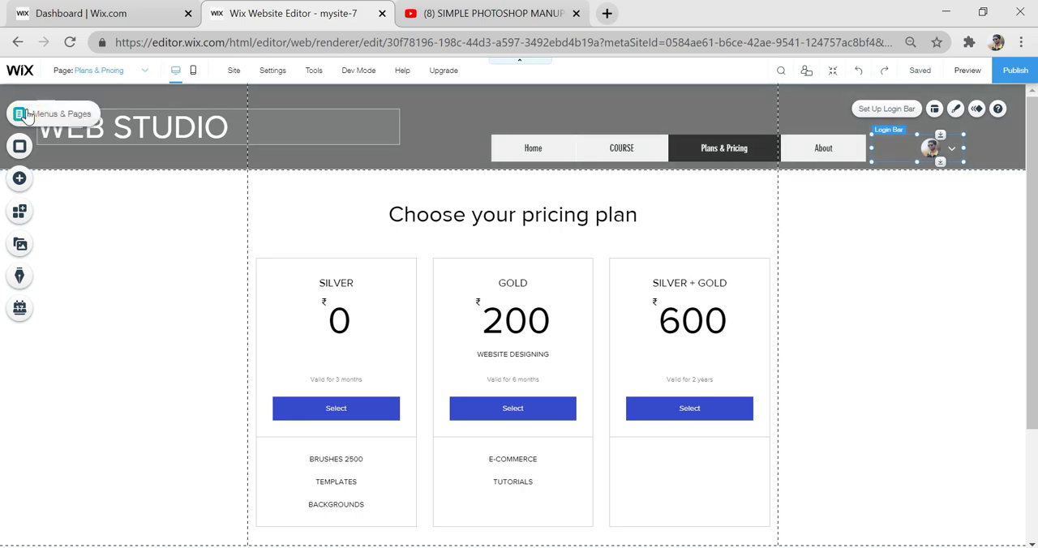
# - Paste the Login Bar onto the PHOTOSHOP page and place it in the header beside the About menu item
pyautogui.click(27, 116)
pyautogui.click(195, 195)
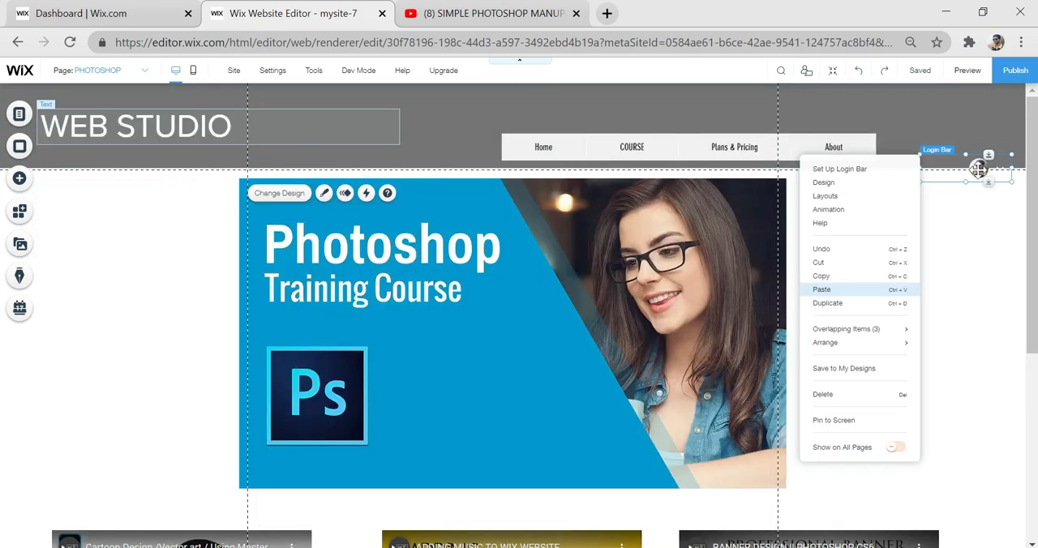
pyautogui.click(978, 168)
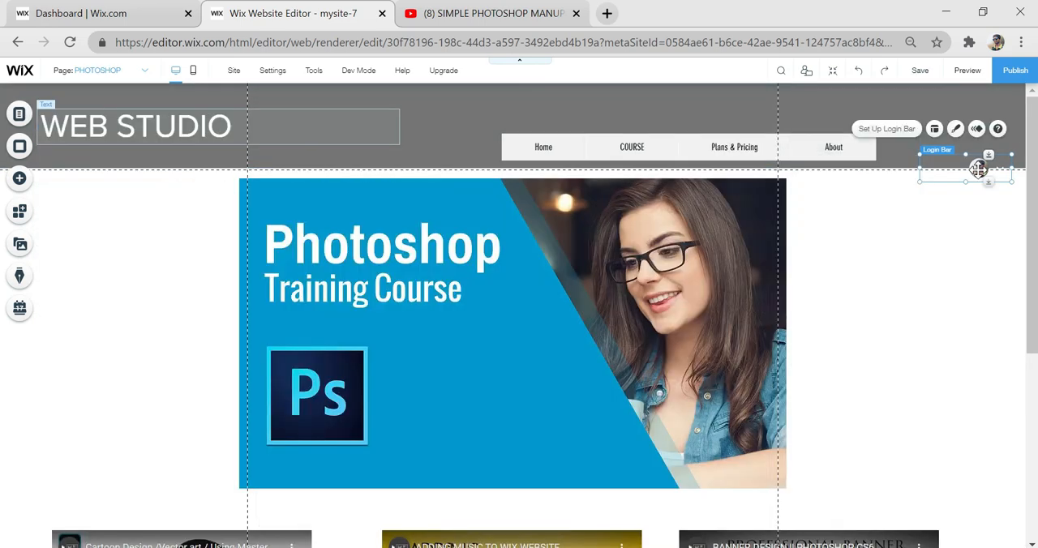
pyautogui.moveTo(978, 169); pyautogui.dragTo(943, 146)
# - Paste the Login Bar onto the WEBDESIGNING page and move it into the header beside the site menu
pyautogui.click(19, 114)
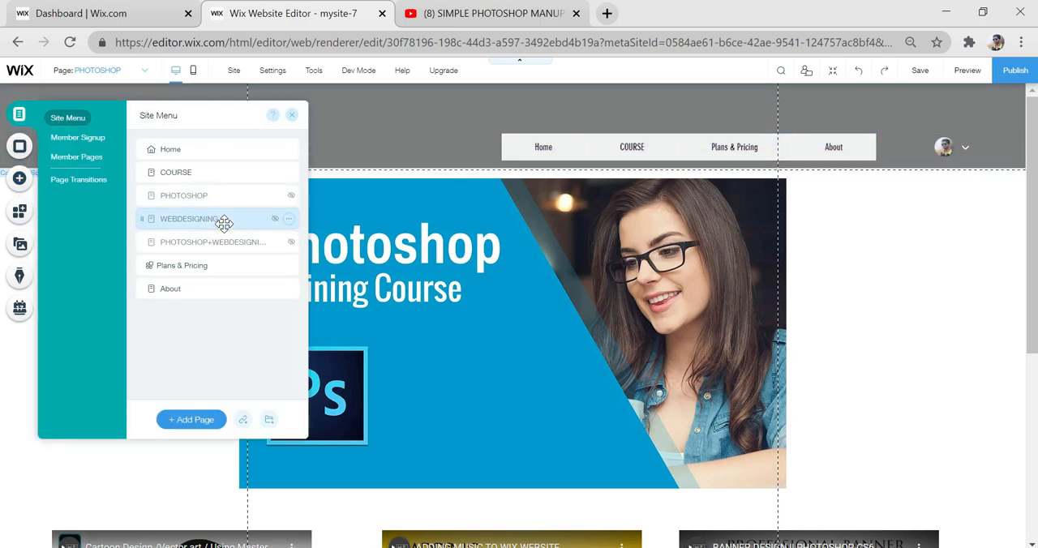
pyautogui.click(212, 225)
pyautogui.rightClick(846, 305)
pyautogui.click(951, 162)
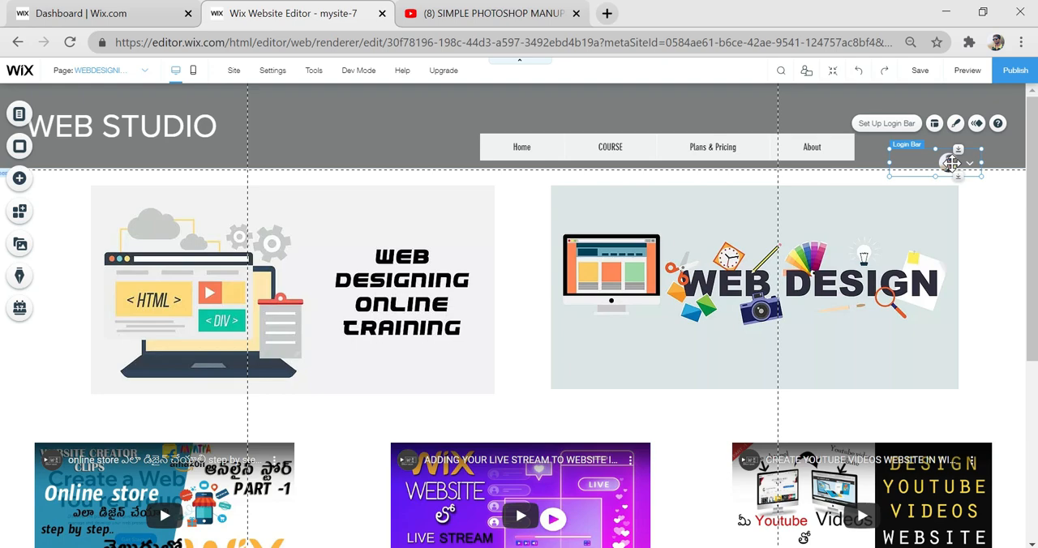
# - Paste the Login Bar into the header of the PHOTOSHOP+WEBDESIGNING page, beside the site menu
pyautogui.click(20, 114)
pyautogui.click(199, 241)
pyautogui.rightClick(910, 149)
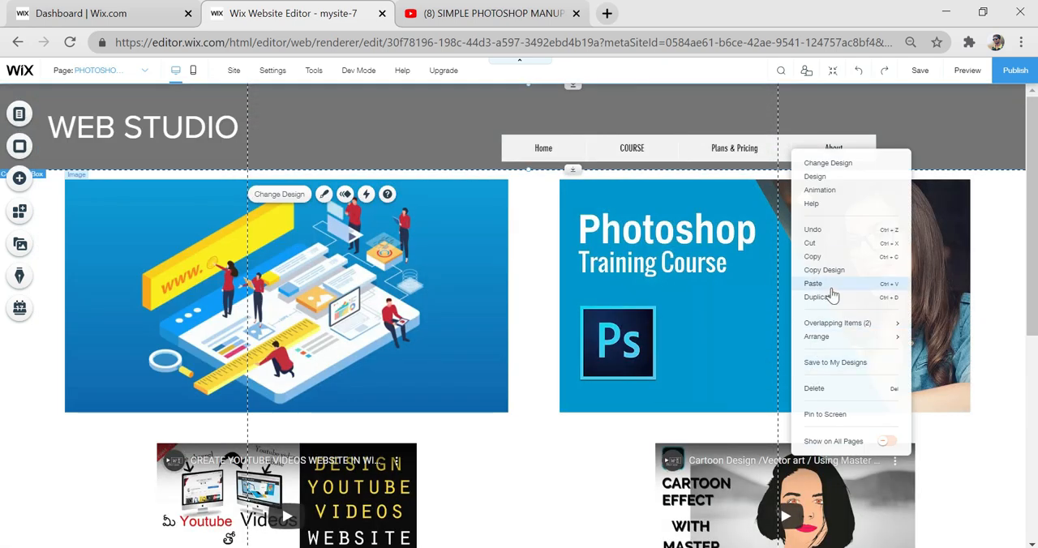
pyautogui.click(931, 159)
# - Paste the Login Bar onto the About page and align it in the header next to the site menu
pyautogui.click(20, 114)
pyautogui.click(214, 289)
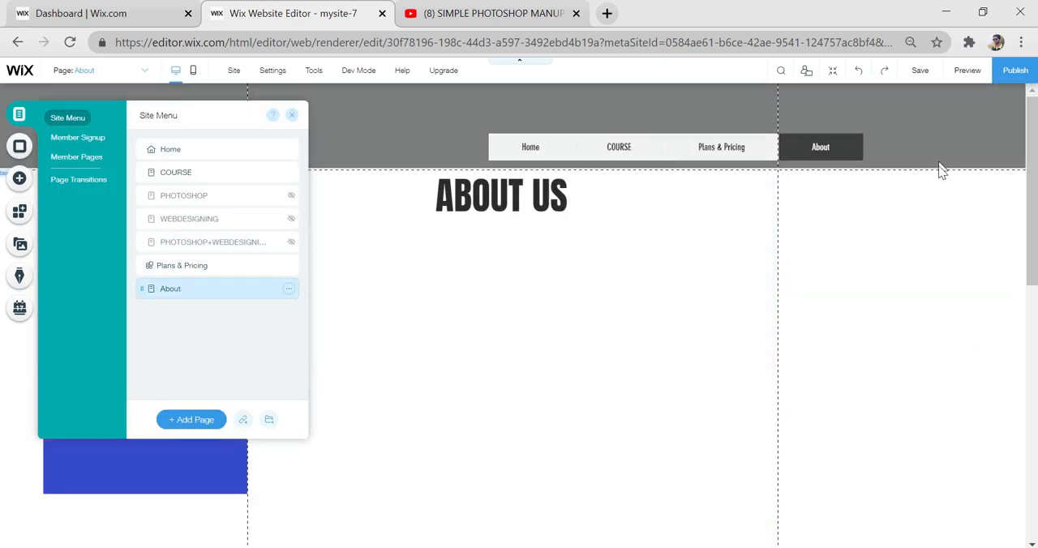
pyautogui.rightClick(939, 154)
pyautogui.click(866, 280)
pyautogui.moveTo(999, 160); pyautogui.dragTo(933, 150)
pyautogui.click(955, 231)
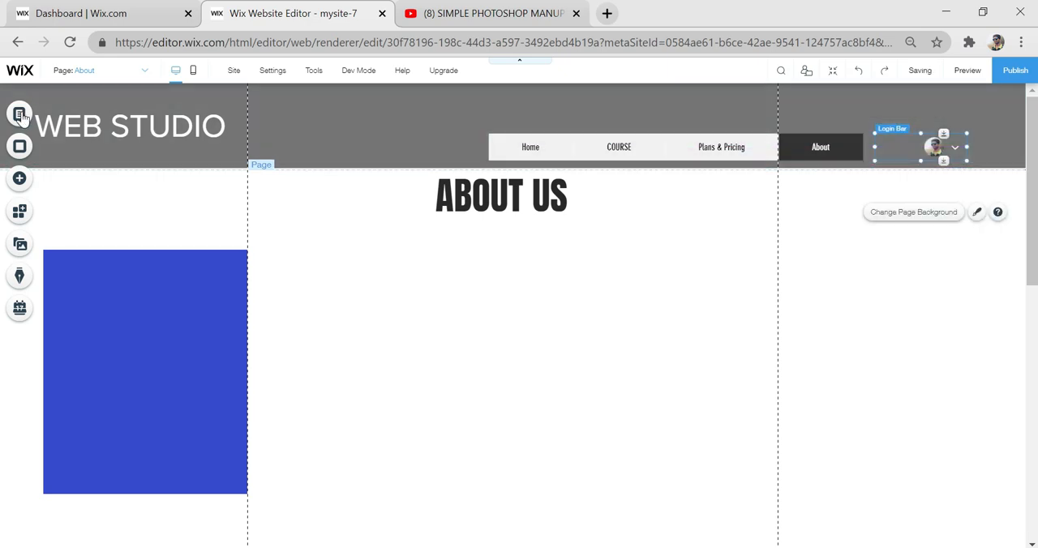
# - Add the copied Login Bar to the COURSE page's header beside the site menu
pyautogui.click(20, 114)
pyautogui.click(158, 171)
pyautogui.click(940, 154)
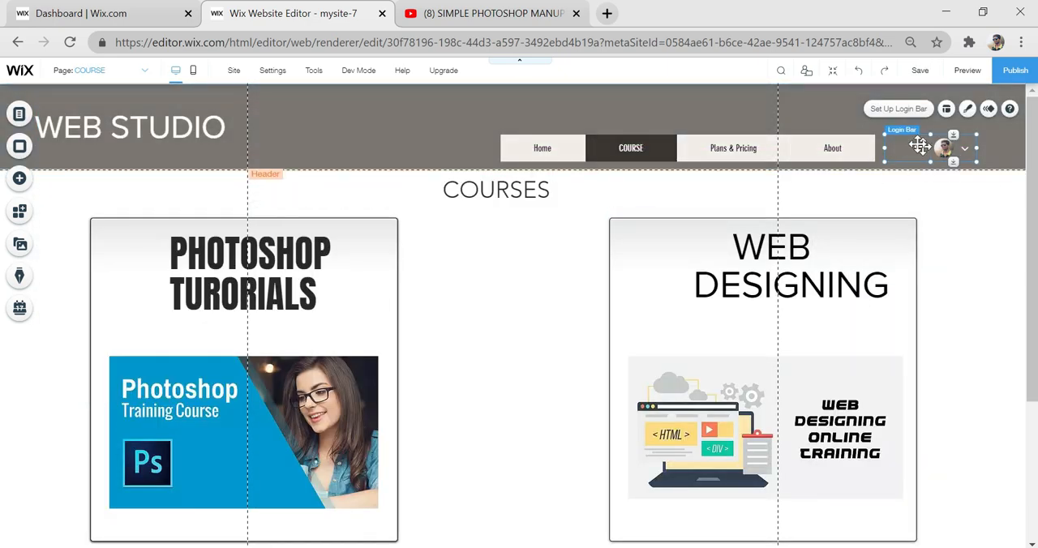
# - Review the member signup form entry and examine the layout of the My Account member page
pyautogui.click(33, 111)
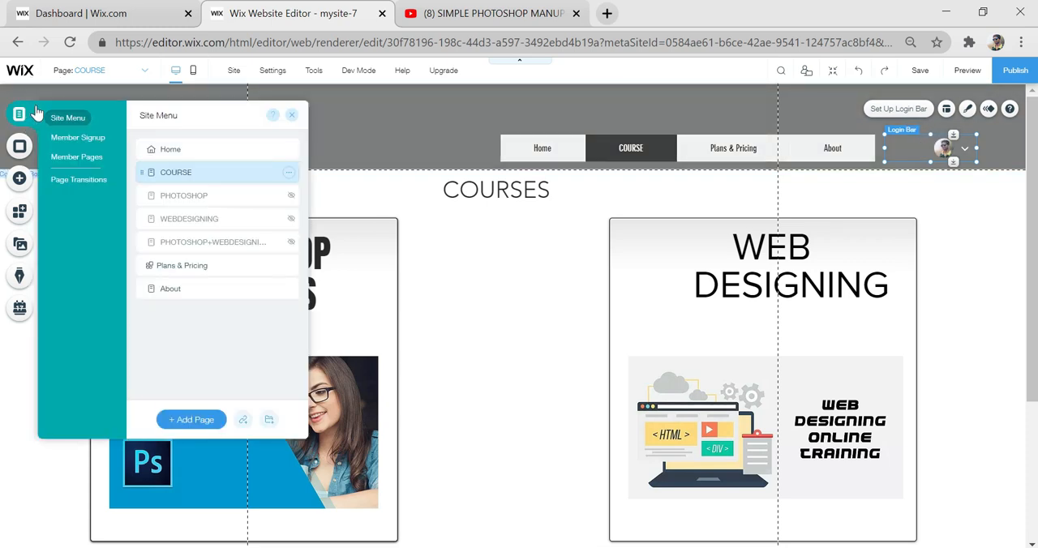
pyautogui.click(89, 139)
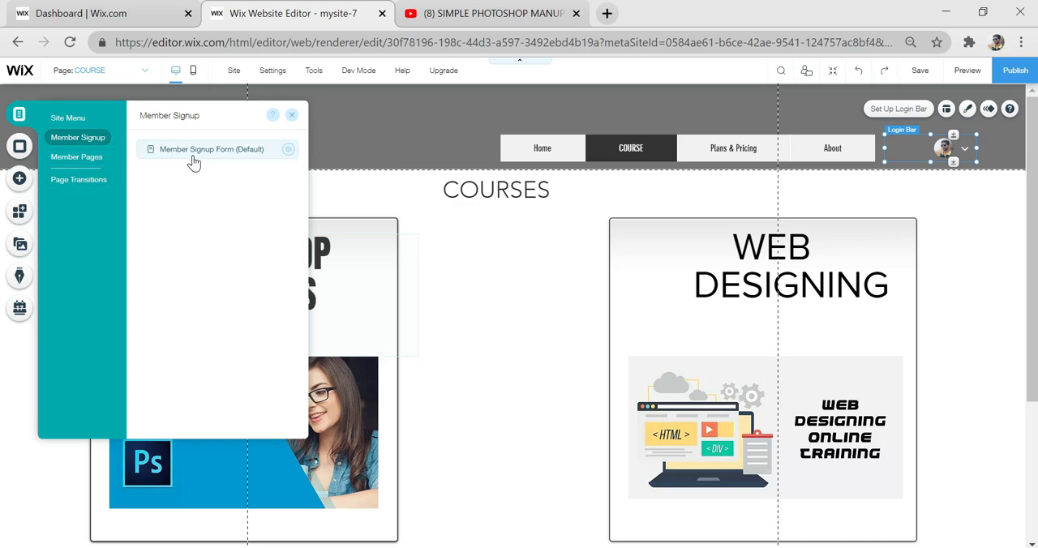
pyautogui.click(78, 159)
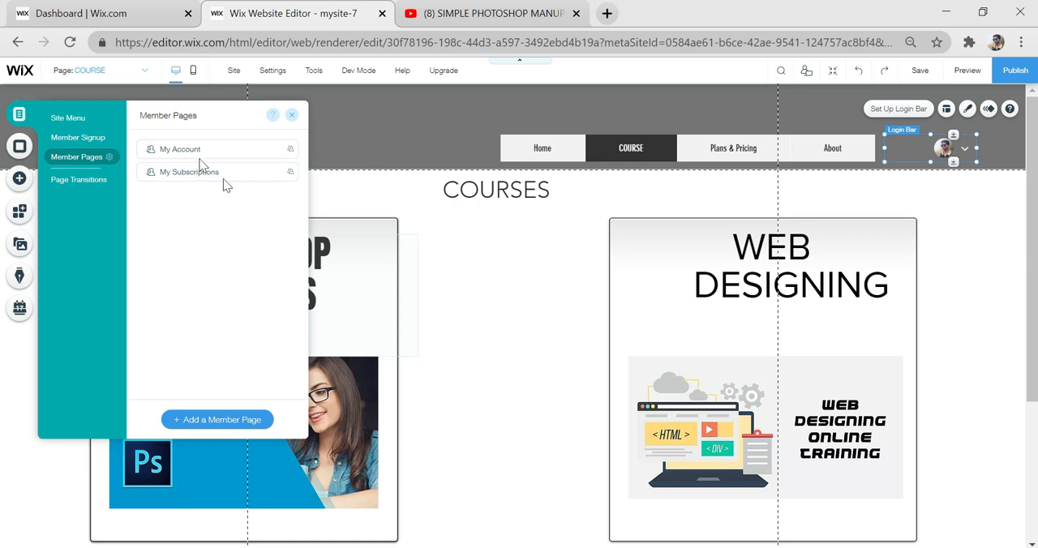
pyautogui.click(174, 154)
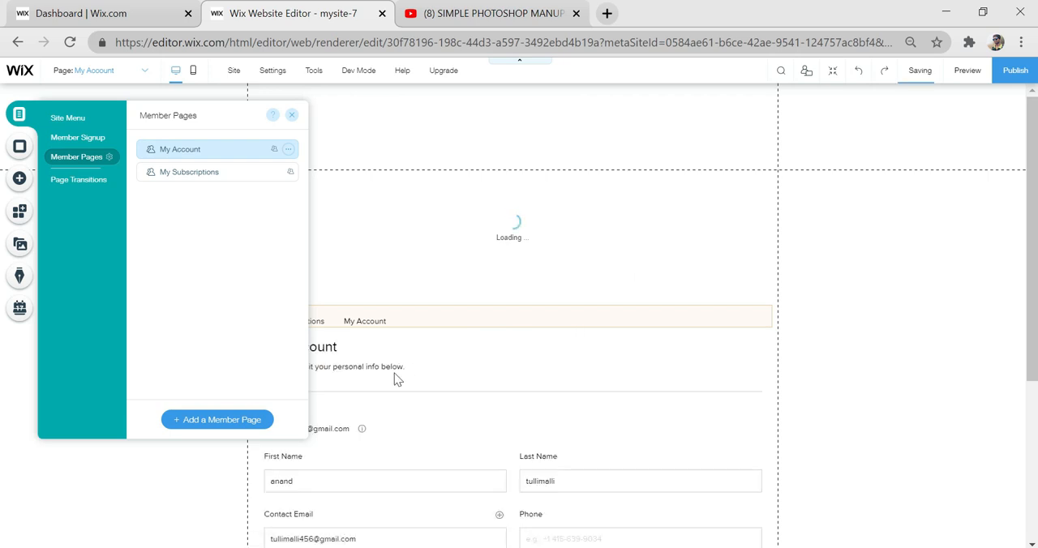
pyautogui.scroll(-2, 568, 365)
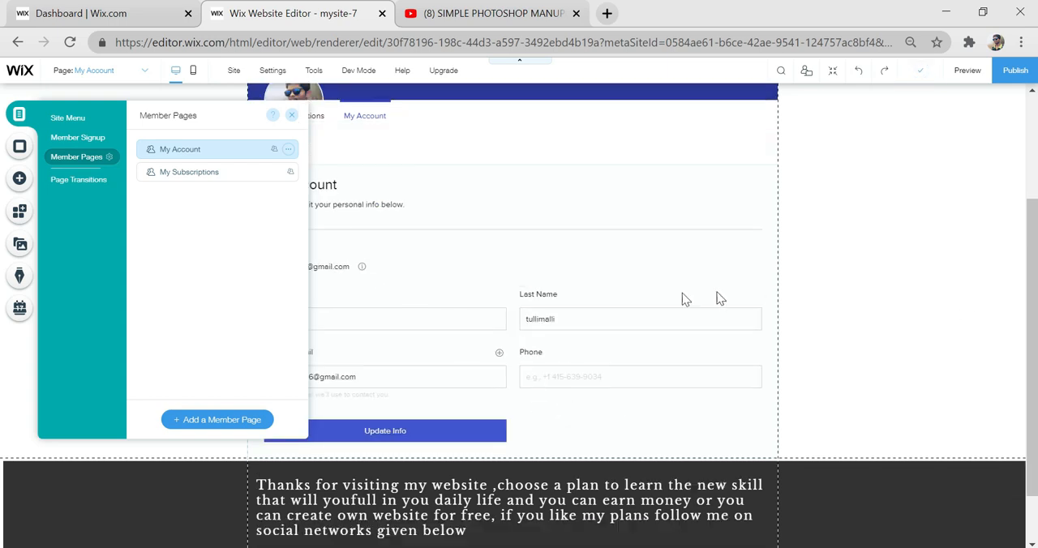
pyautogui.click(384, 226)
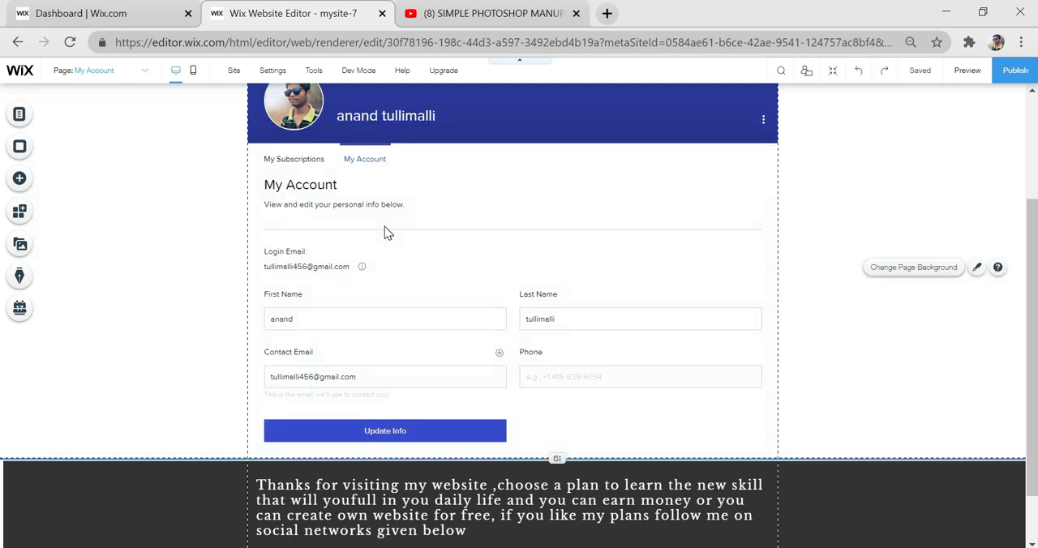
pyautogui.scroll(2, 385, 227)
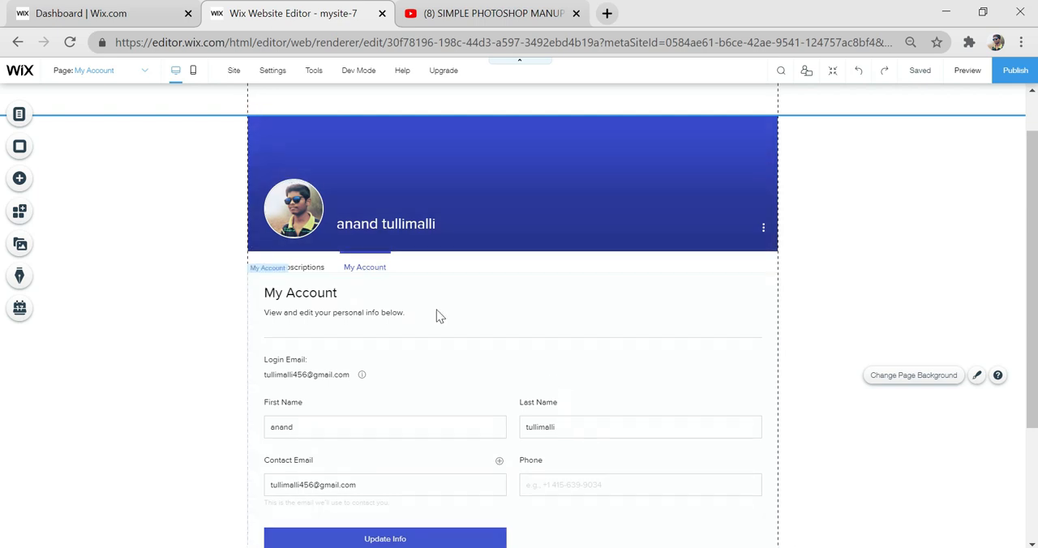
# - Open the My Subscriptions member page and examine its list of purchased subscriptions
pyautogui.click(20, 119)
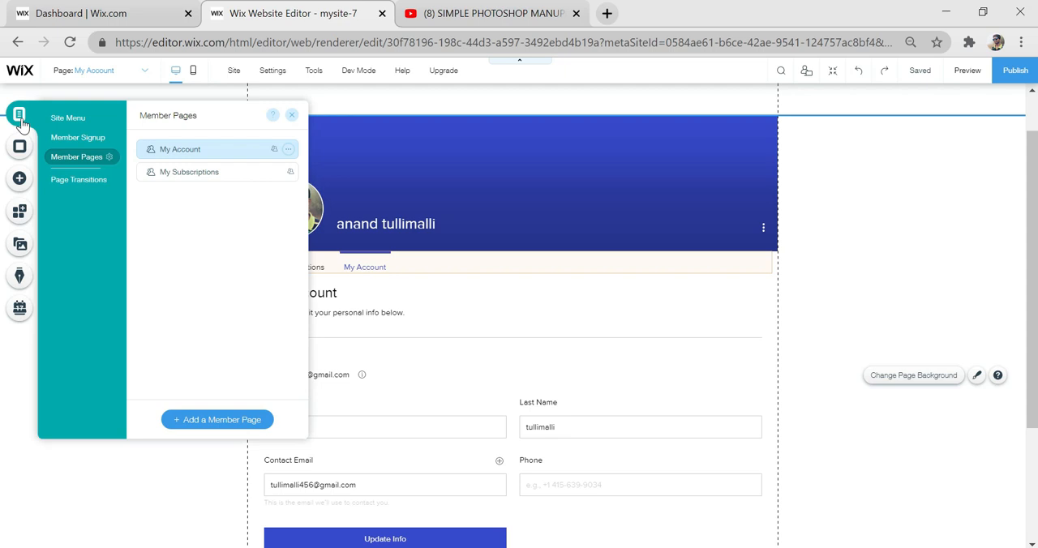
pyautogui.click(206, 175)
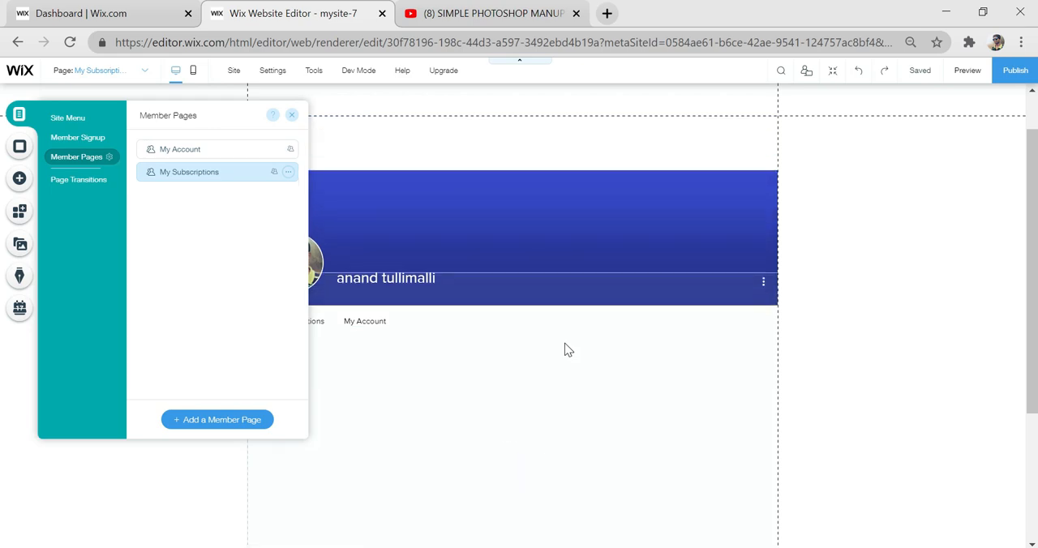
pyautogui.scroll(-2, 556, 349)
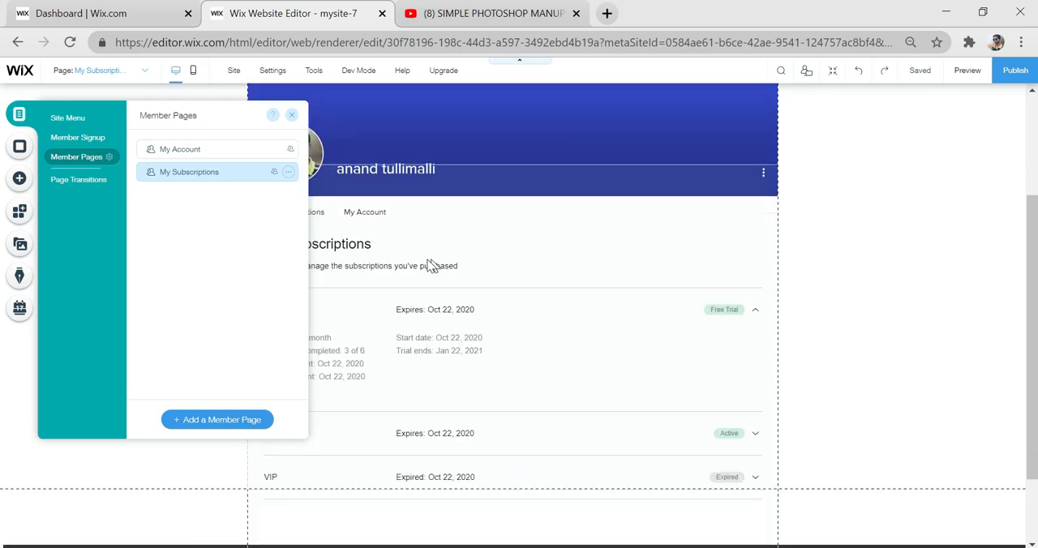
pyautogui.scroll(-1, 430, 265)
pyautogui.click(744, 298)
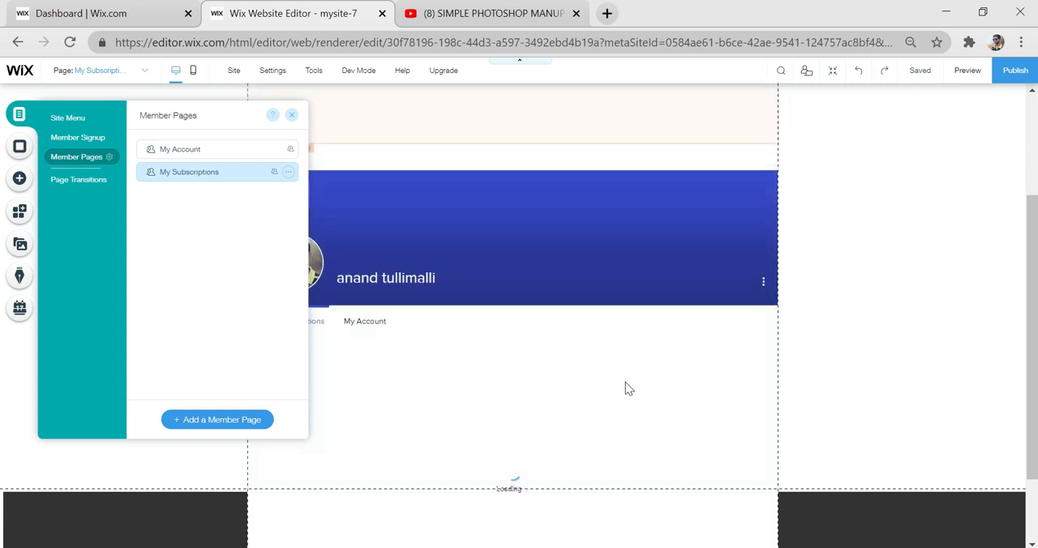
pyautogui.click(892, 347)
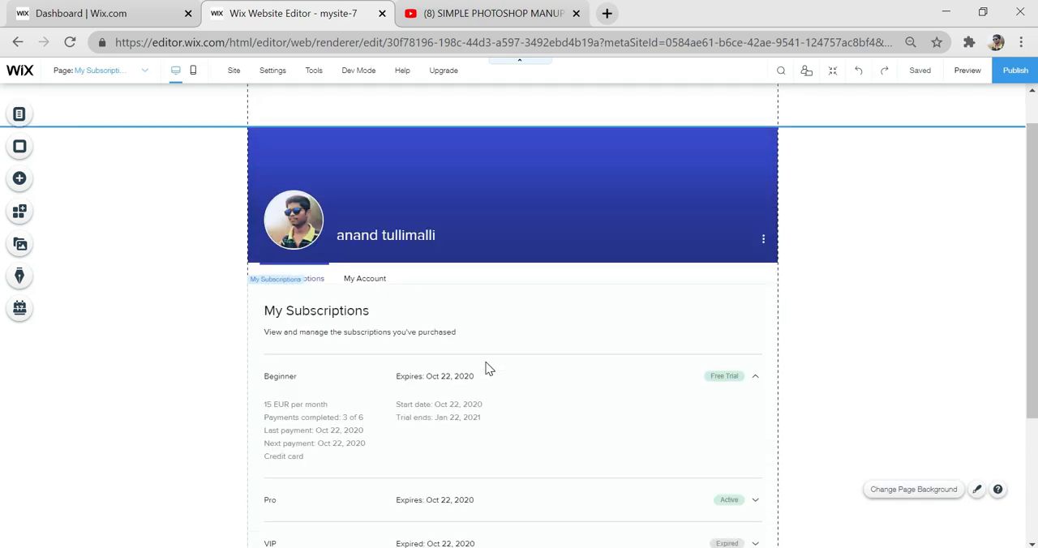
# - Restrict the PHOTOSHOP page's viewing permissions to Members Only, allowing only selected members or paying customers
pyautogui.click(19, 116)
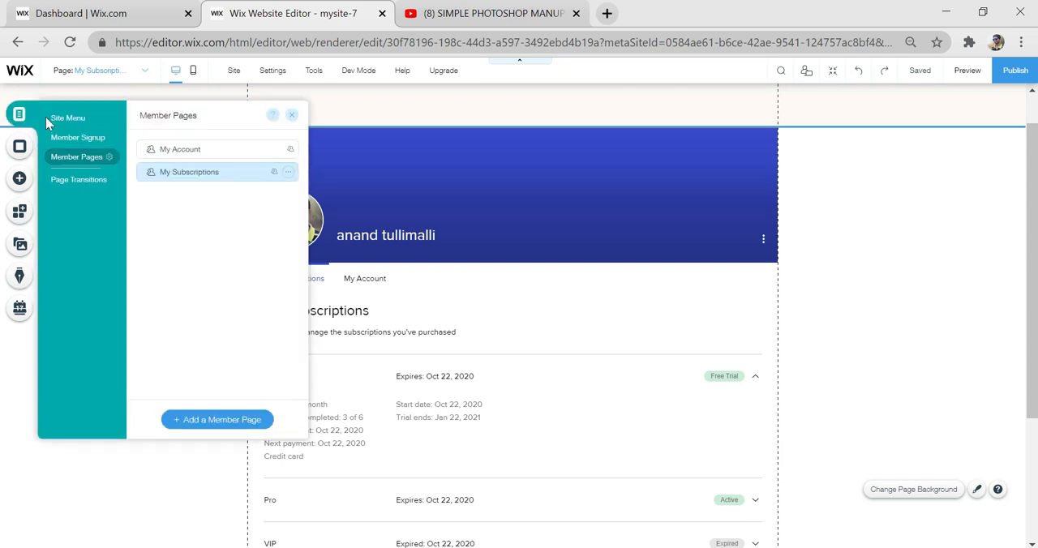
pyautogui.click(74, 122)
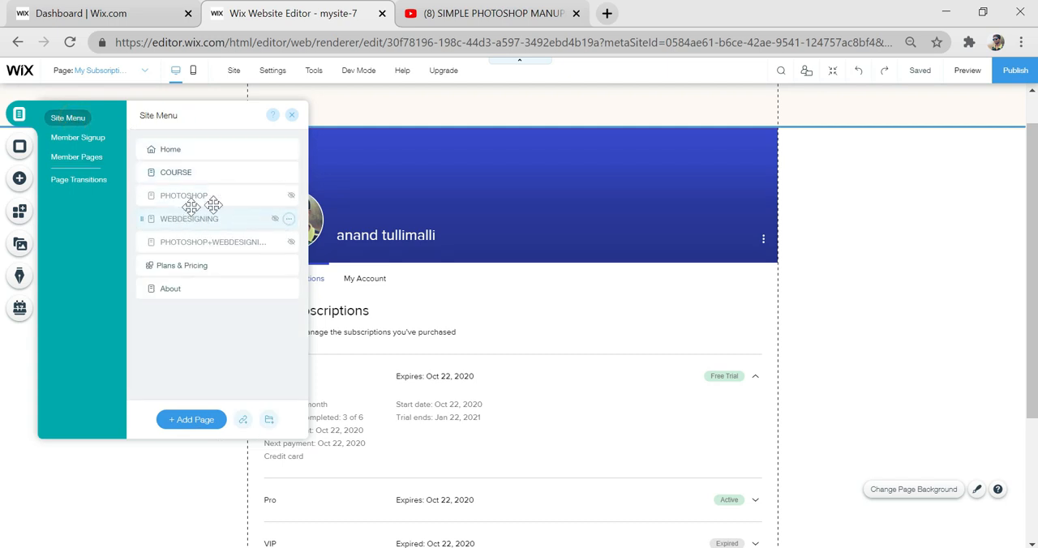
pyautogui.click(290, 200)
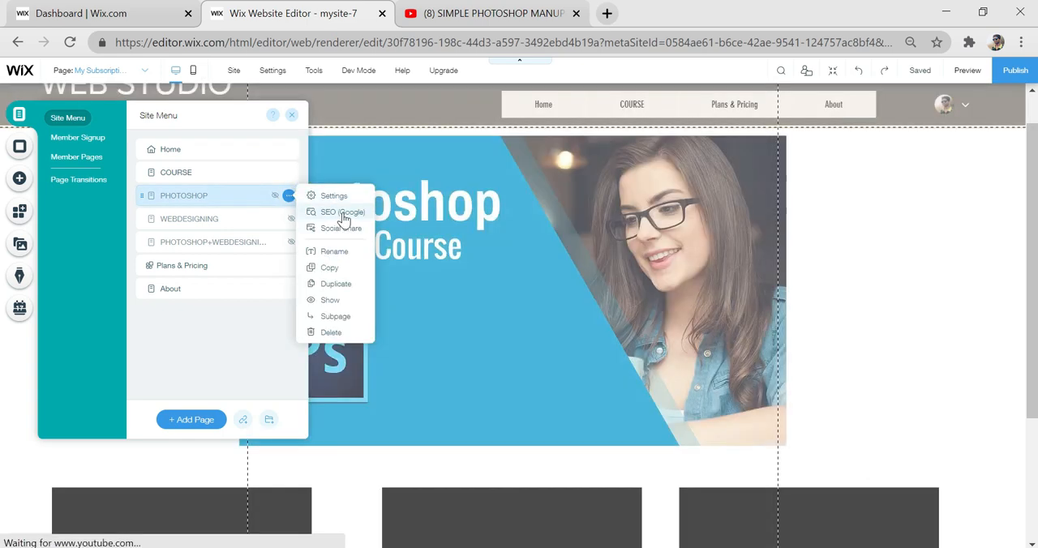
pyautogui.click(334, 197)
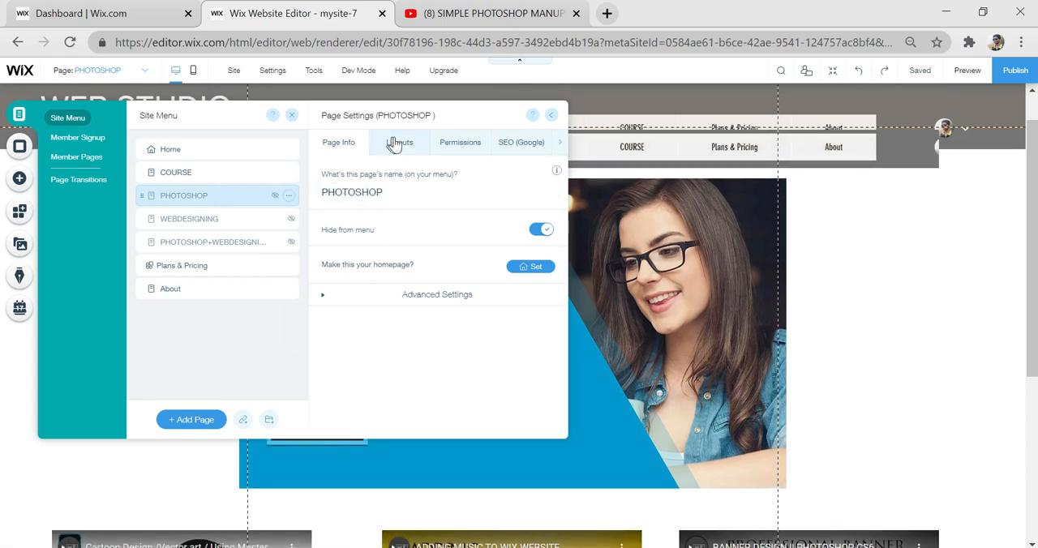
pyautogui.click(470, 144)
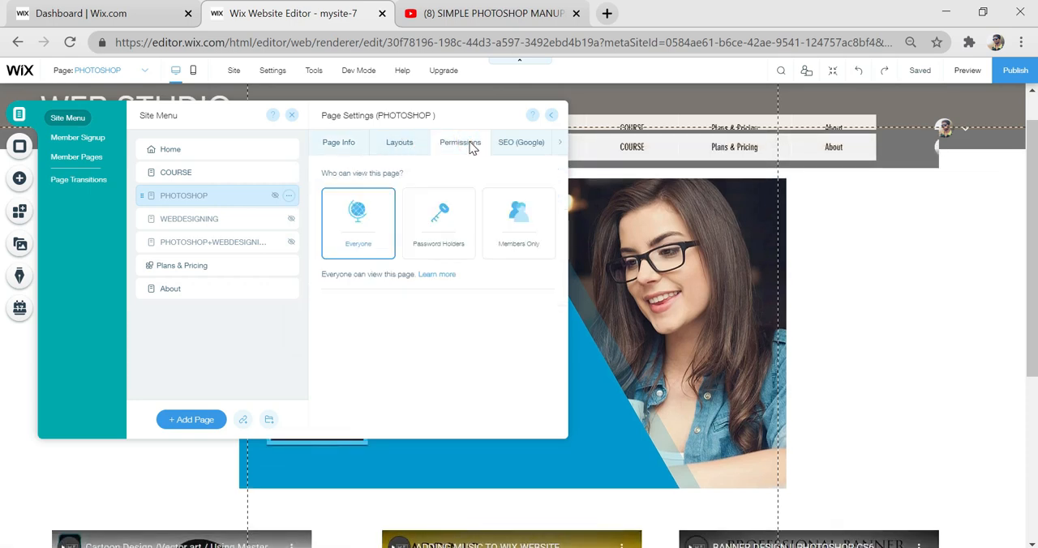
pyautogui.click(527, 213)
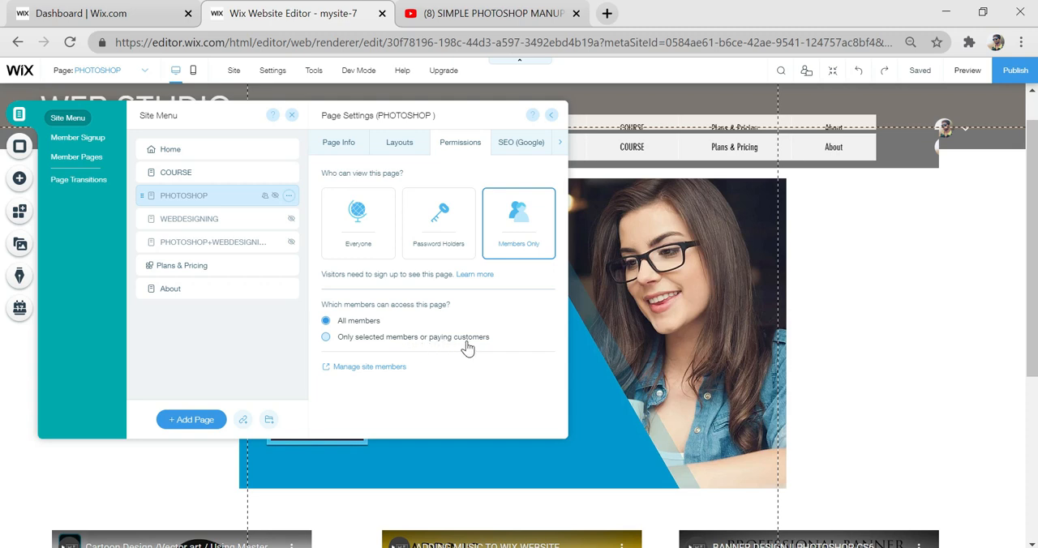
pyautogui.click(417, 341)
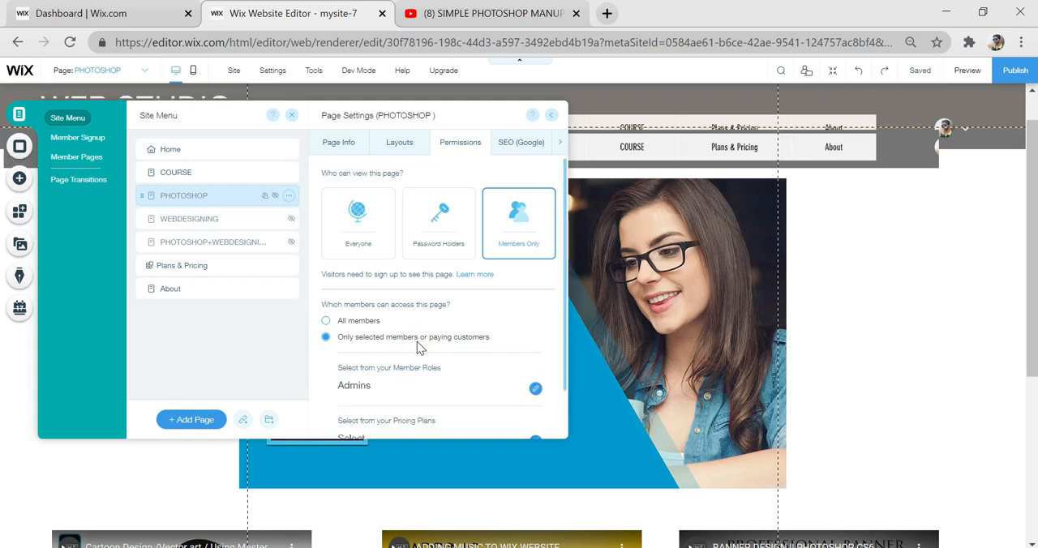
# - Give holders of the SILVER pricing plan access to the PHOTOSHOP page
pyautogui.scroll(-1, 424, 365)
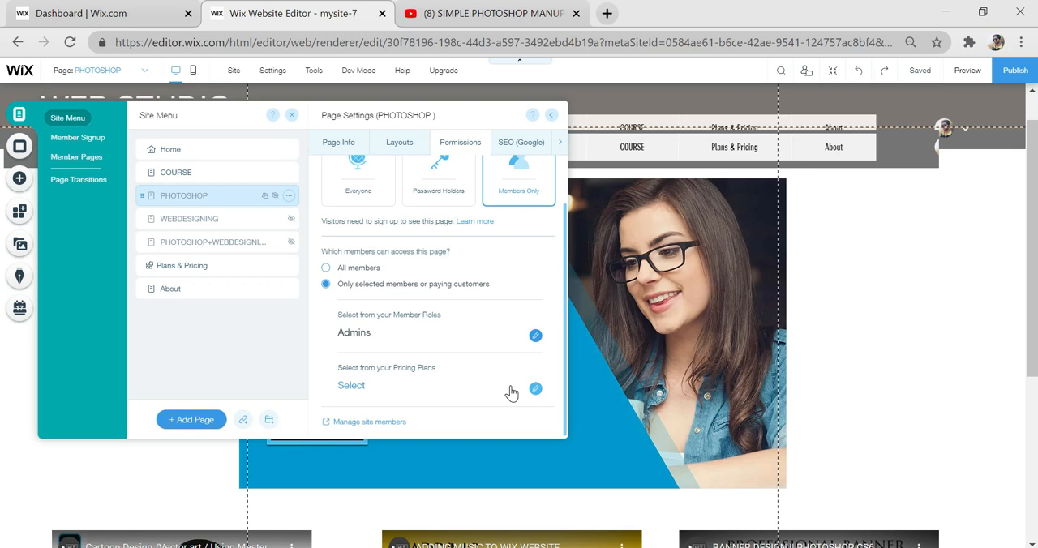
pyautogui.click(351, 386)
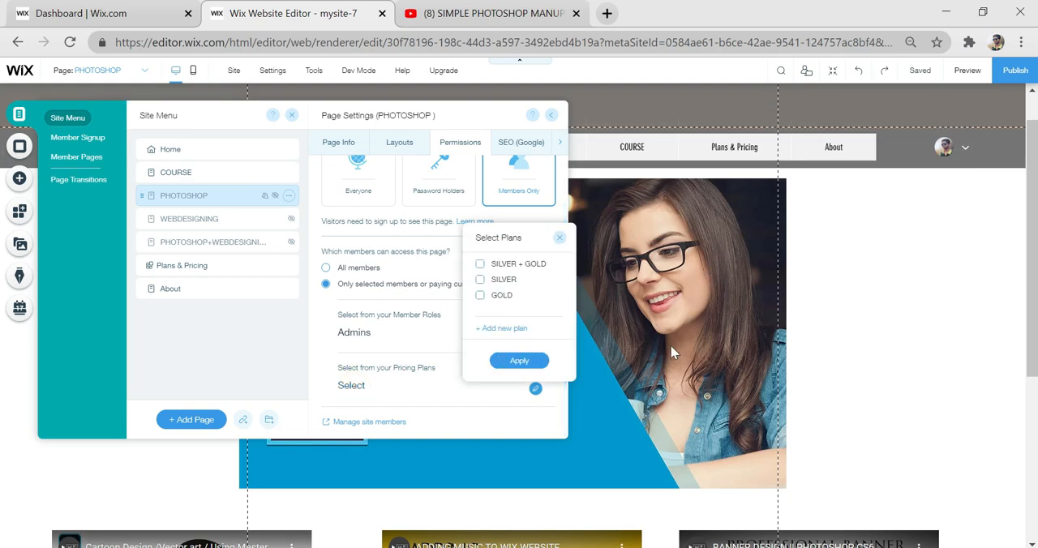
pyautogui.click(669, 369)
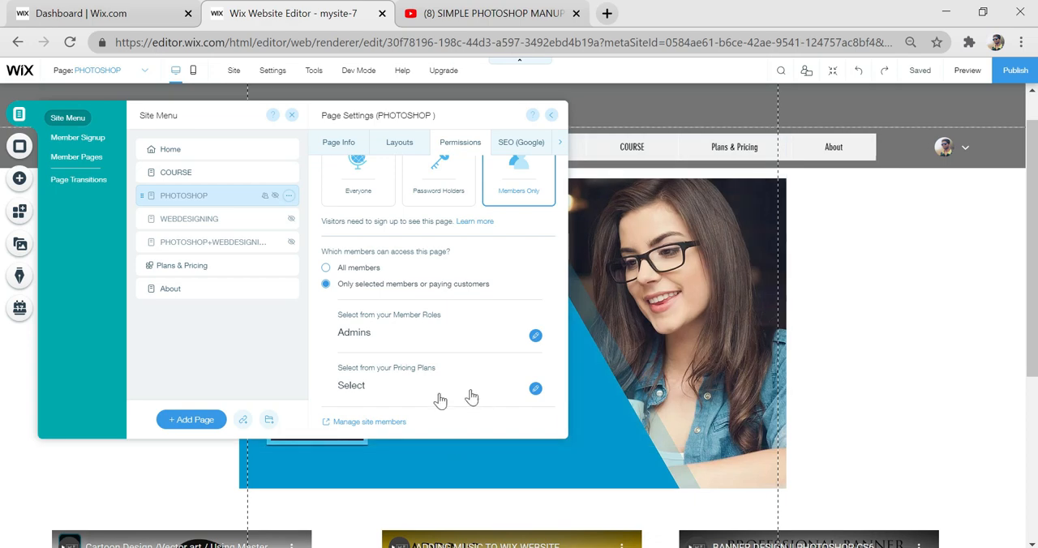
pyautogui.click(386, 387)
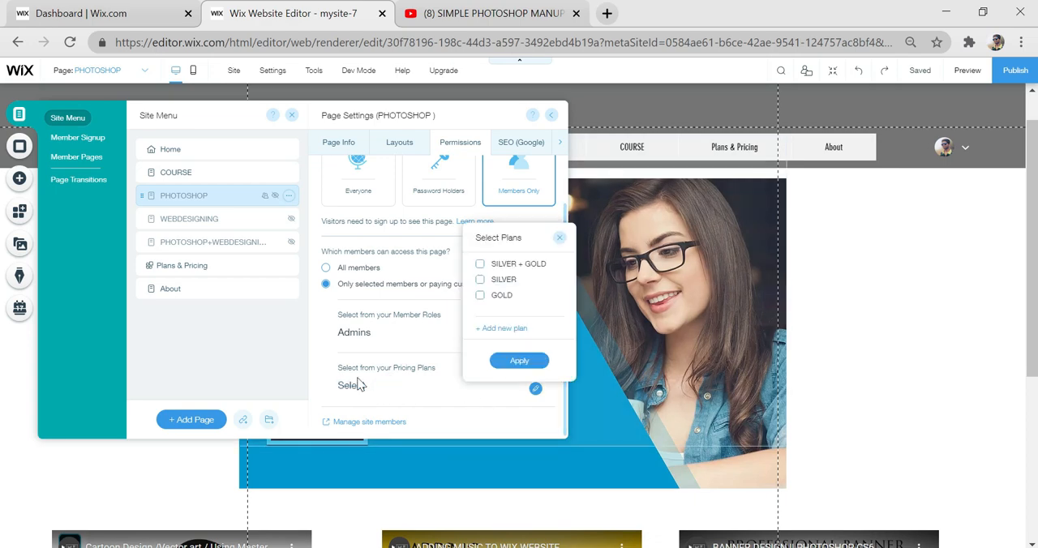
pyautogui.click(485, 280)
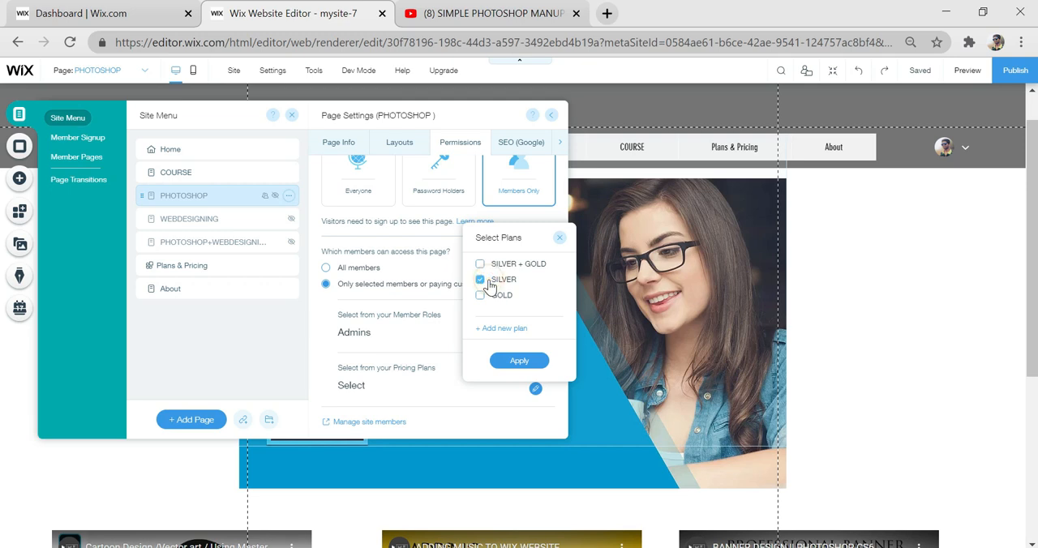
pyautogui.click(520, 361)
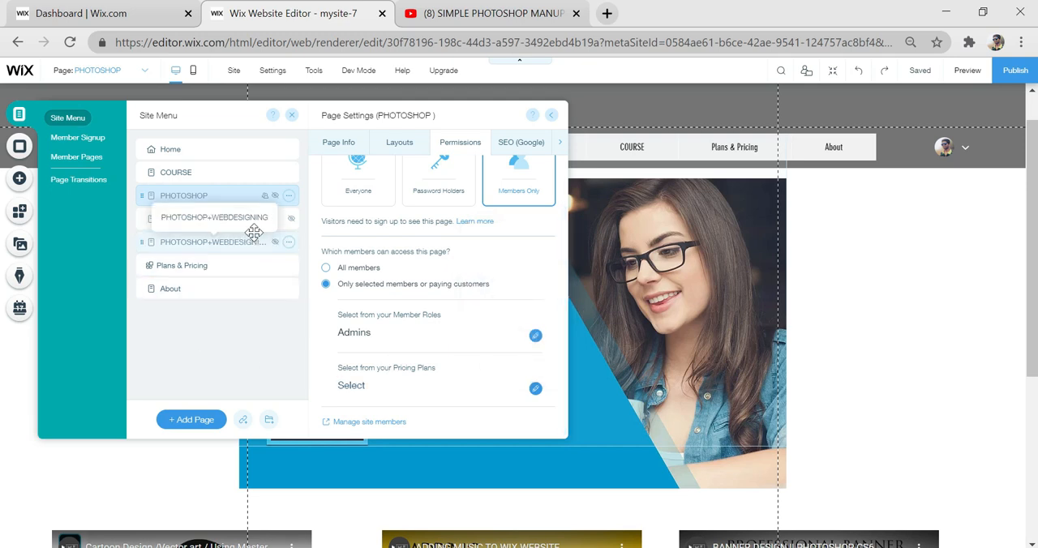
# - Restrict the WEBDESIGNING page's viewing permissions to Members Only, allowing only selected members or paying customers
pyautogui.click(289, 218)
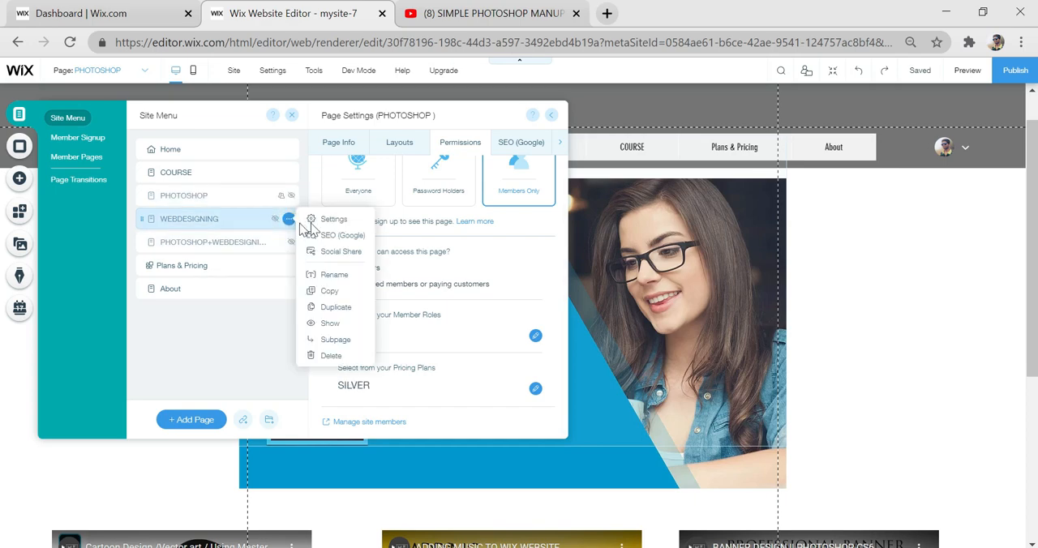
pyautogui.click(330, 221)
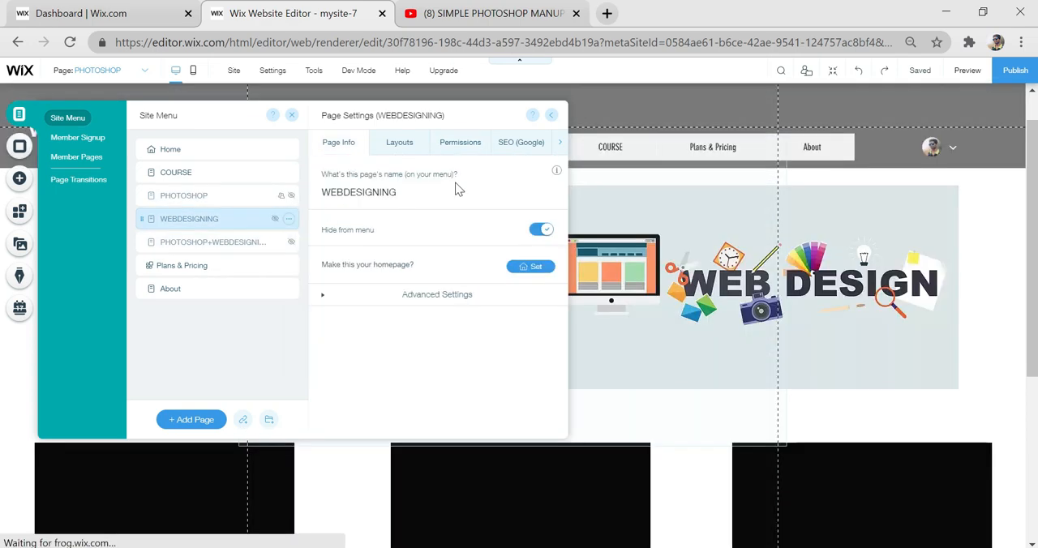
pyautogui.click(469, 153)
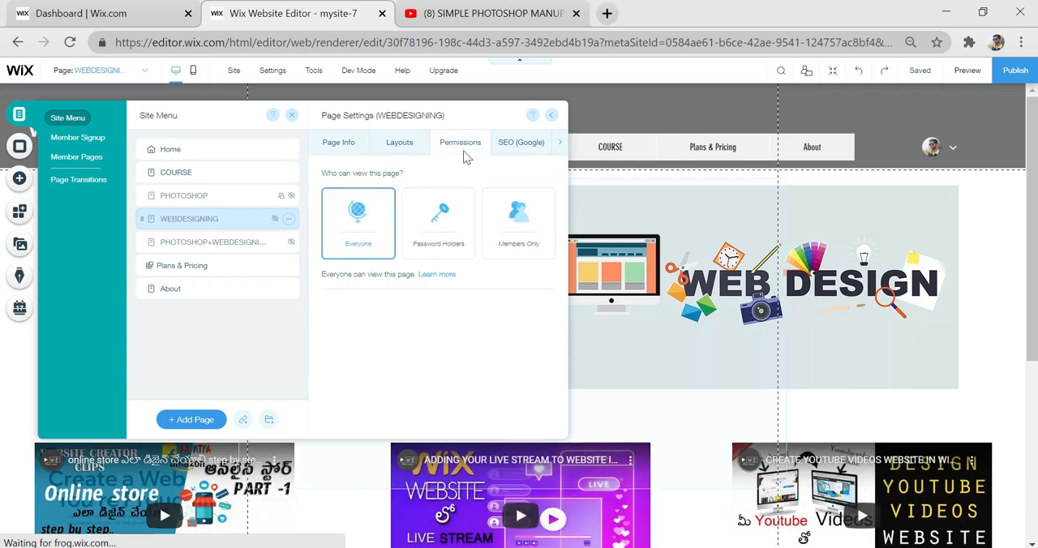
pyautogui.click(515, 242)
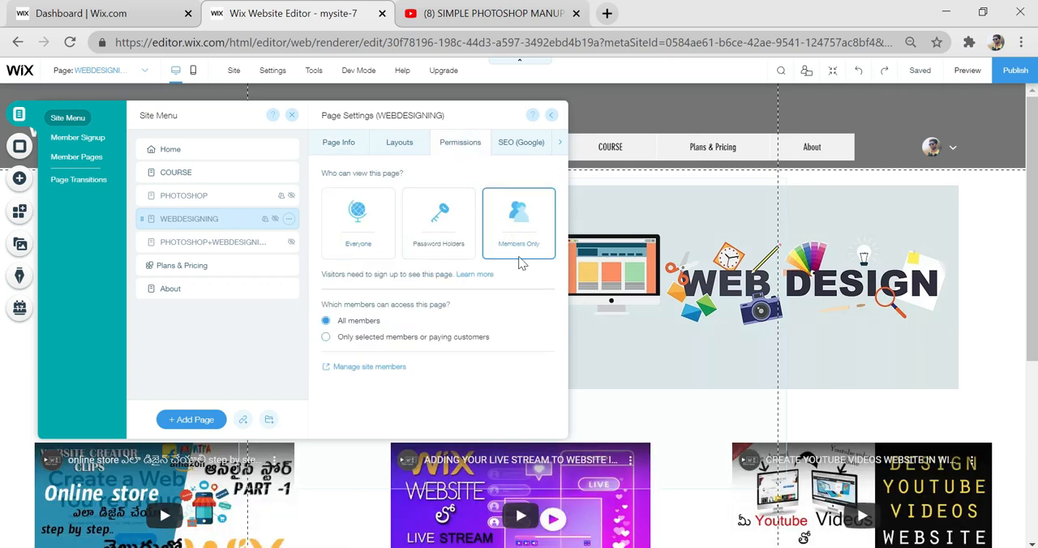
pyautogui.click(379, 341)
# - Give holders of the GOLD pricing plan access to the WEBDESIGNING page
pyautogui.scroll(-2, 532, 405)
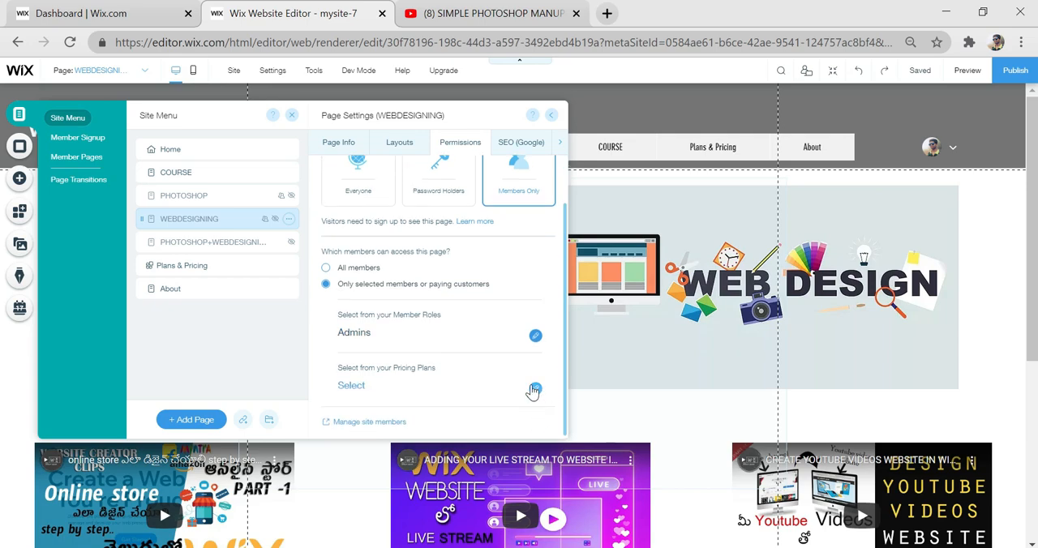
pyautogui.click(532, 388)
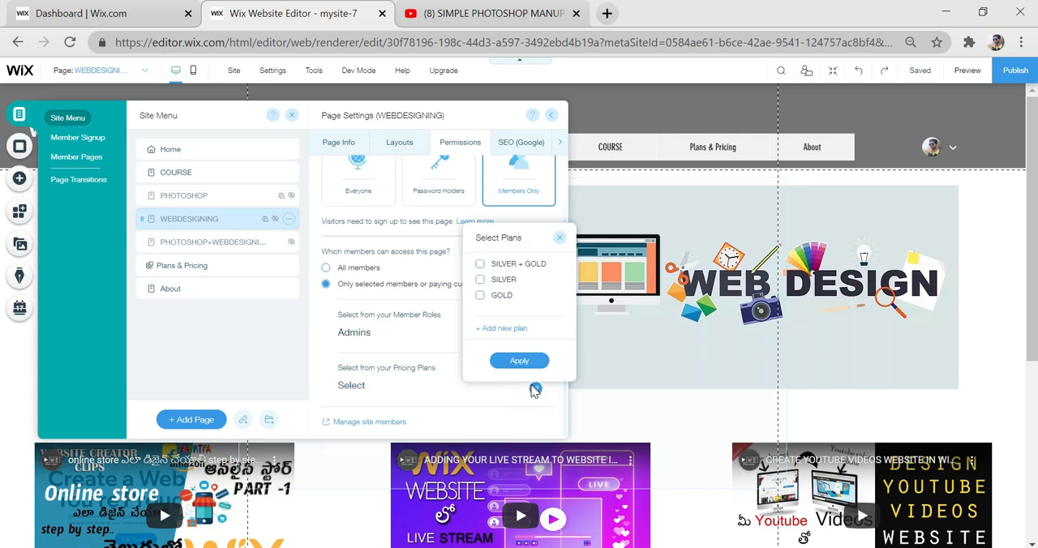
pyautogui.click(503, 296)
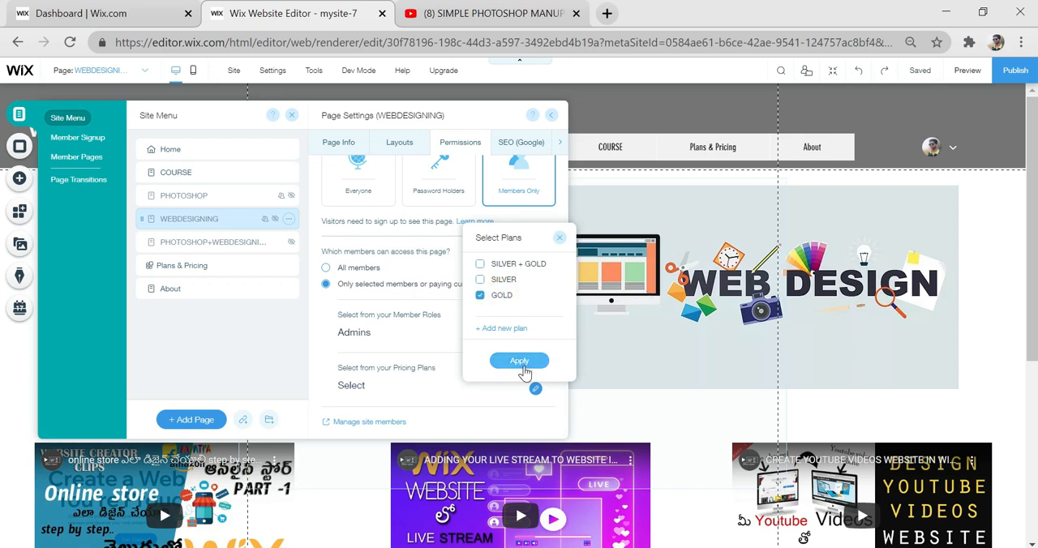
pyautogui.click(521, 363)
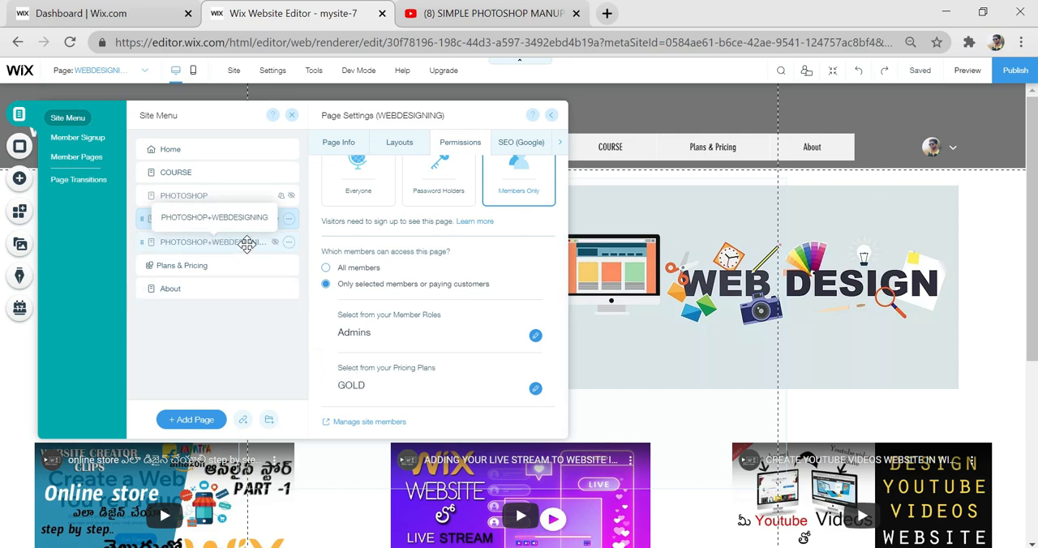
# - Restrict the PHOTOSHOP+WEBDESIGNING page's viewing permissions to Members Only, allowing only selected members or paying customers
pyautogui.click(288, 244)
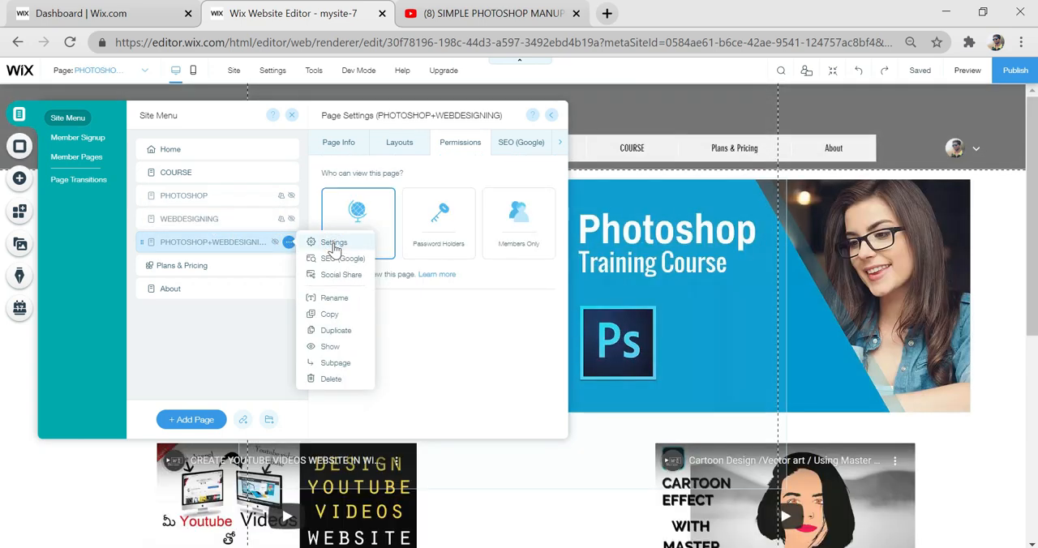
pyautogui.click(333, 243)
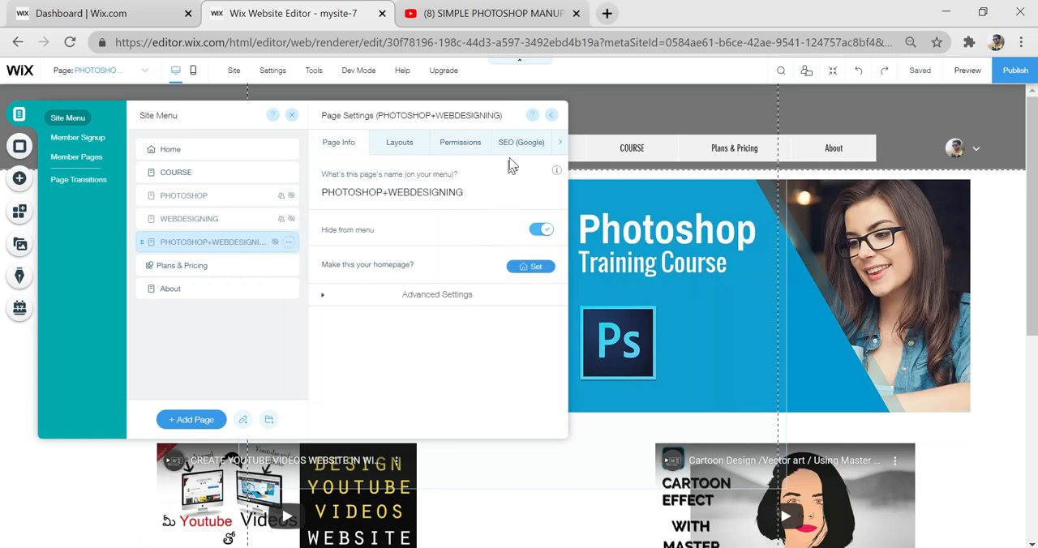
pyautogui.click(458, 145)
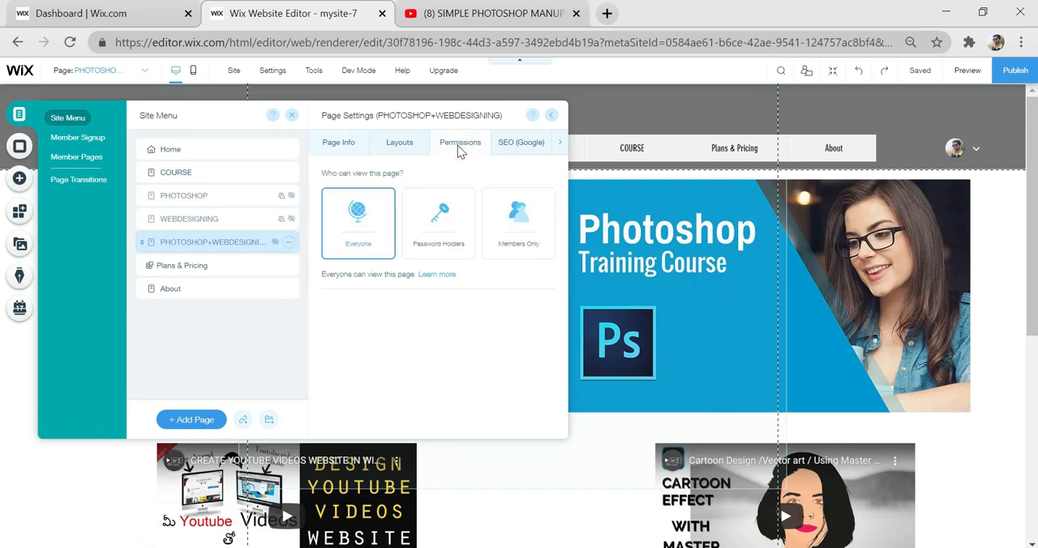
pyautogui.click(495, 242)
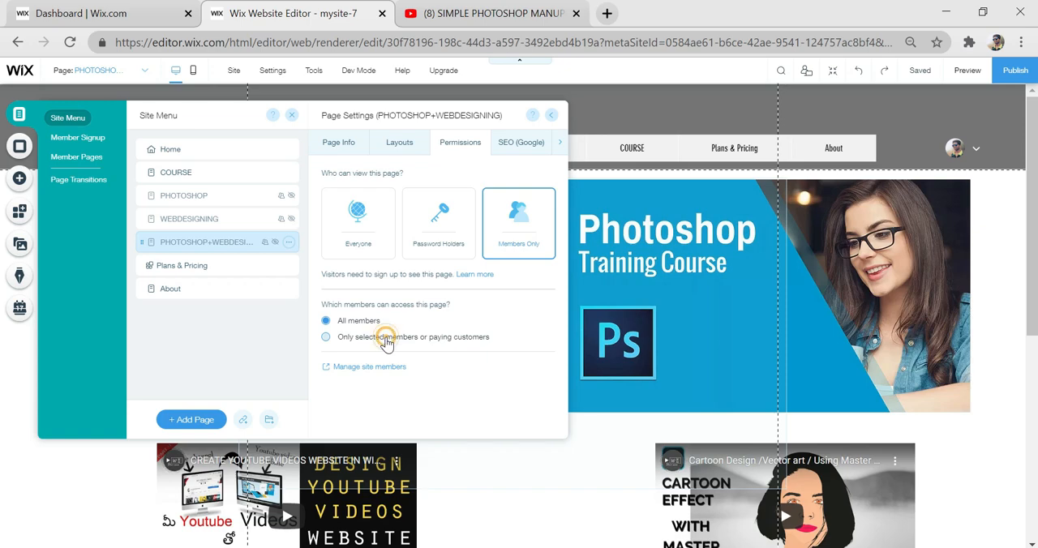
pyautogui.click(388, 339)
# - Give holders of the SILVER + GOLD pricing plan access to the PHOTOSHOP+WEBDESIGNING page and close its page settings
pyautogui.scroll(-1, 457, 390)
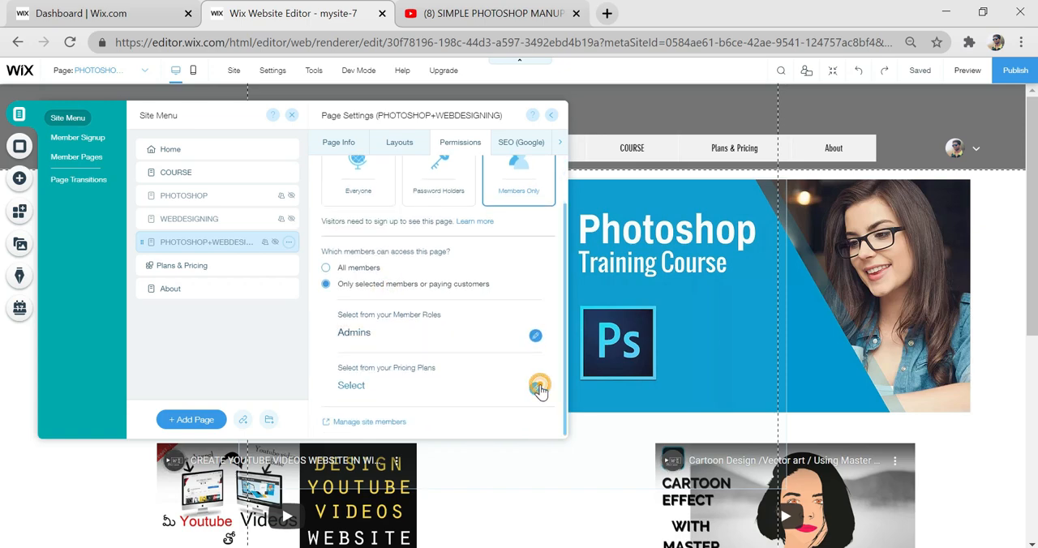
pyautogui.click(536, 388)
pyautogui.click(495, 266)
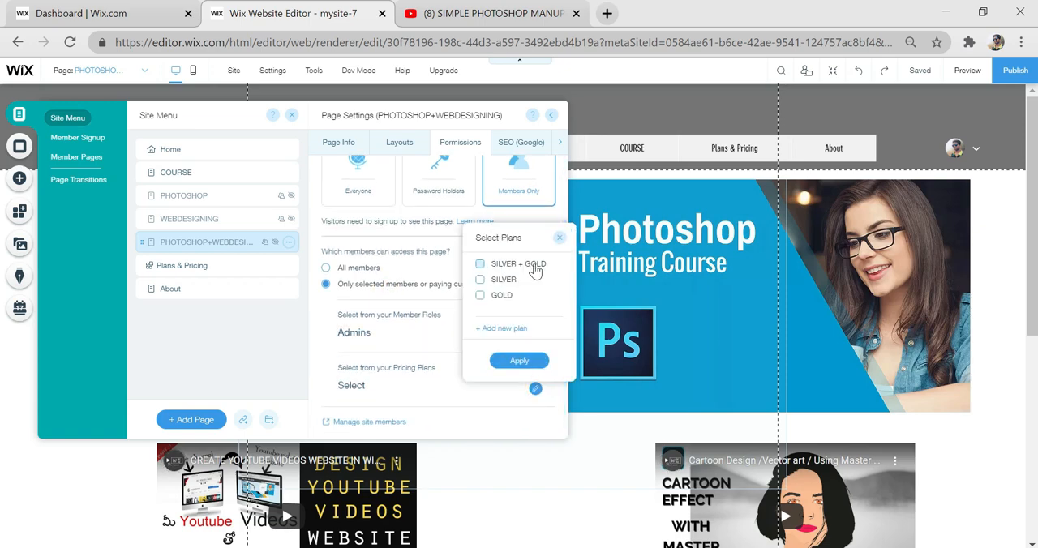
pyautogui.click(519, 361)
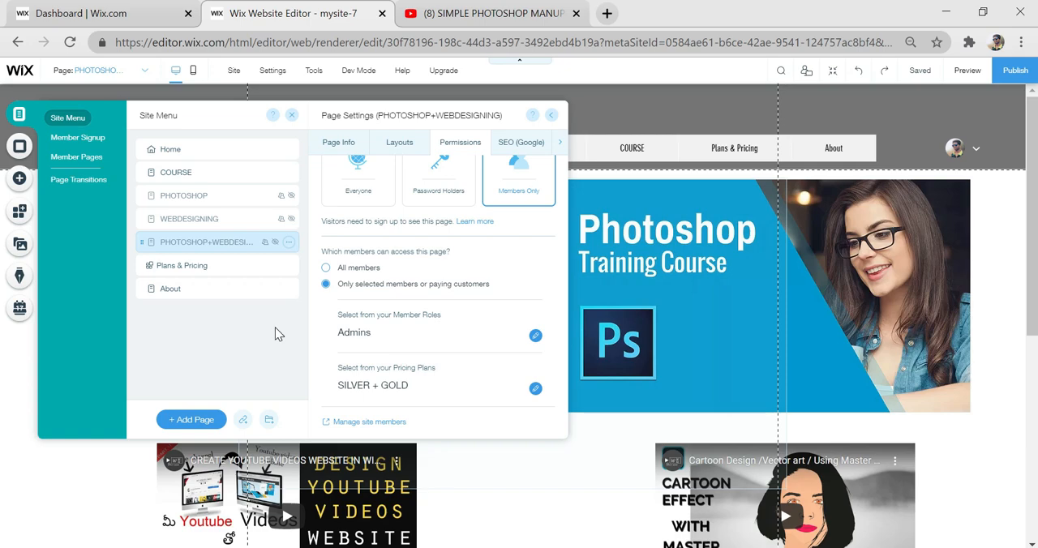
pyautogui.click(1025, 232)
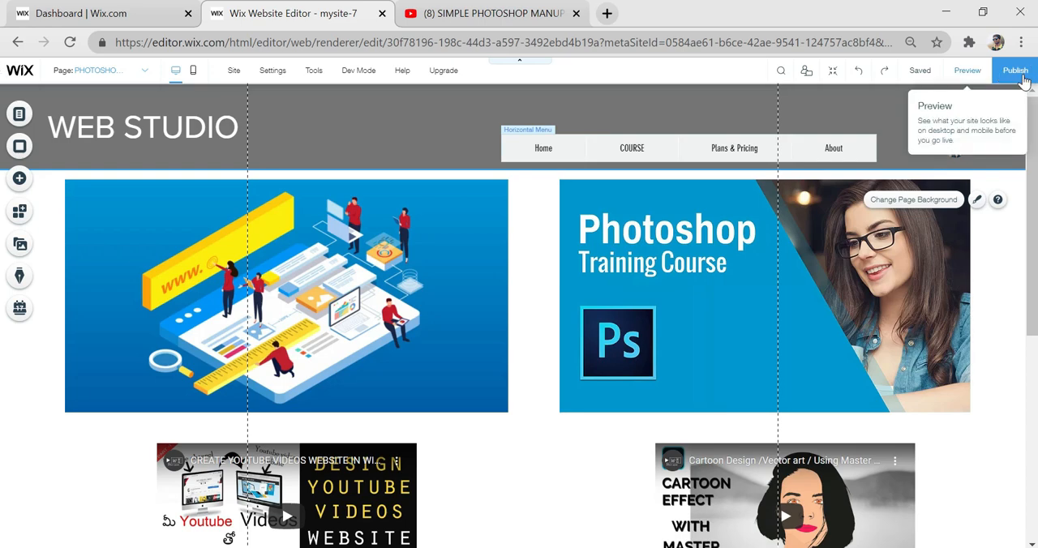
# - Publish the site and look through the live home page down to the contact form
pyautogui.click(1015, 70)
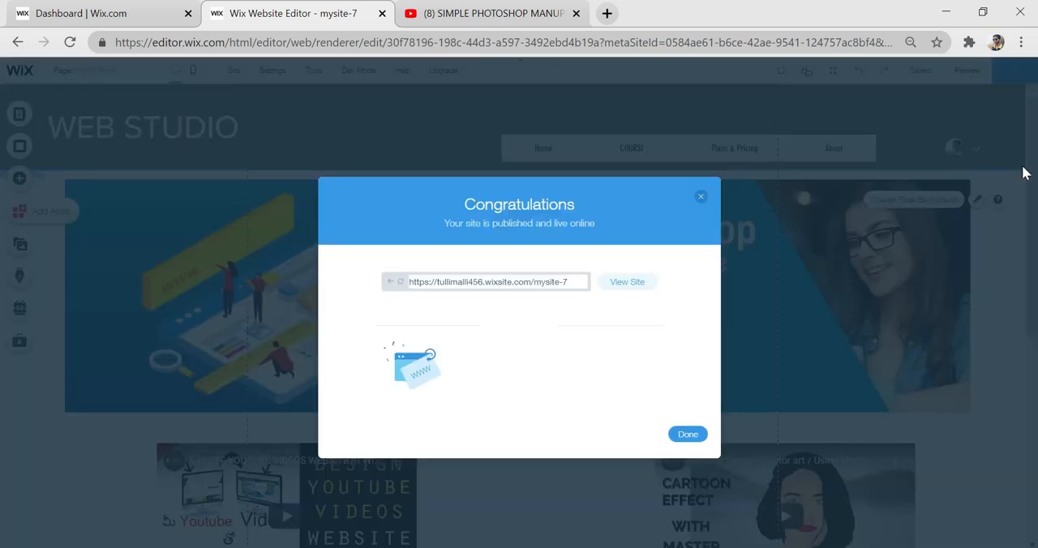
pyautogui.click(631, 283)
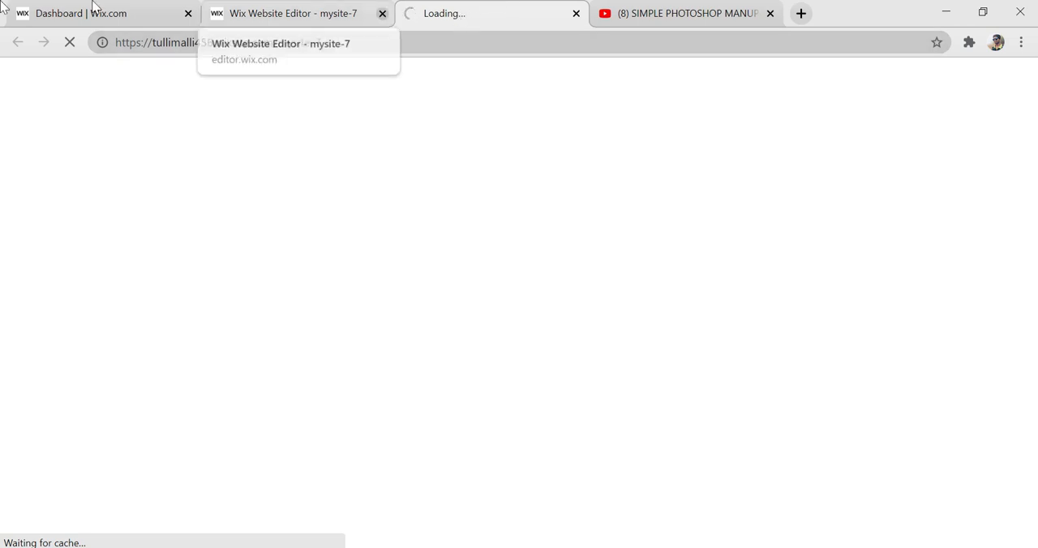
pyautogui.scroll(-2, 567, 273)
pyautogui.scroll(-12, 567, 273)
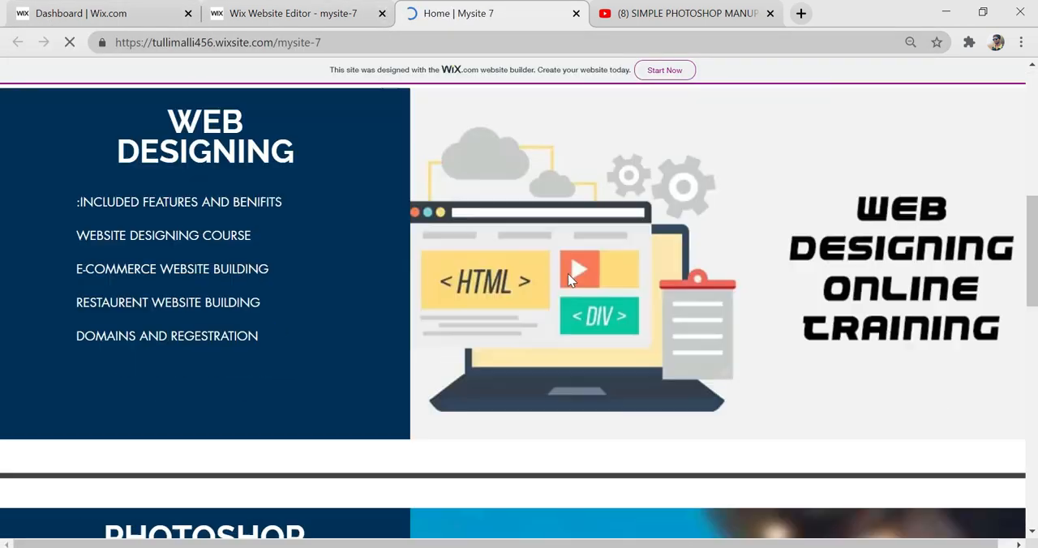
pyautogui.scroll(-3, 570, 276)
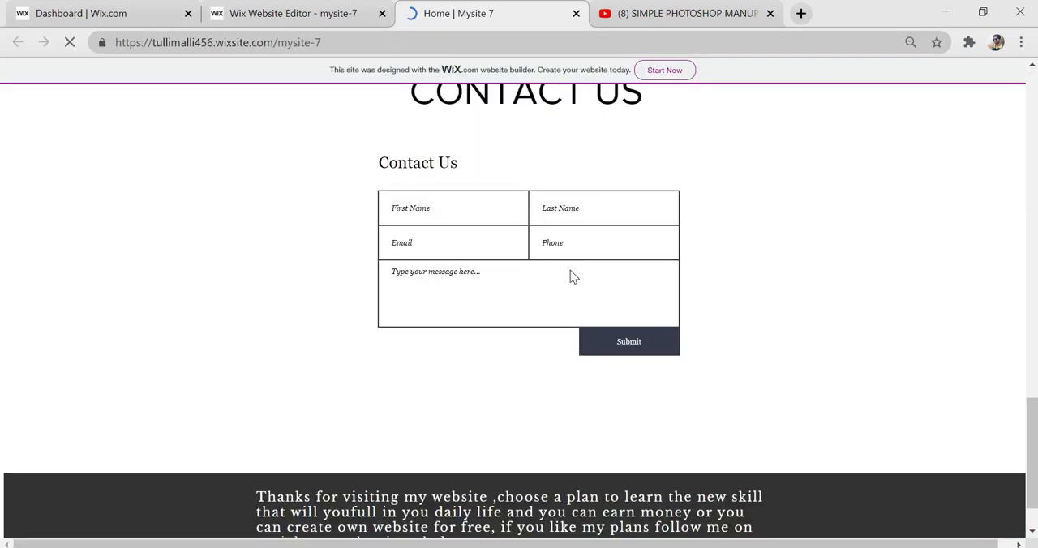
pyautogui.scroll(12, 570, 275)
pyautogui.scroll(6, 570, 270)
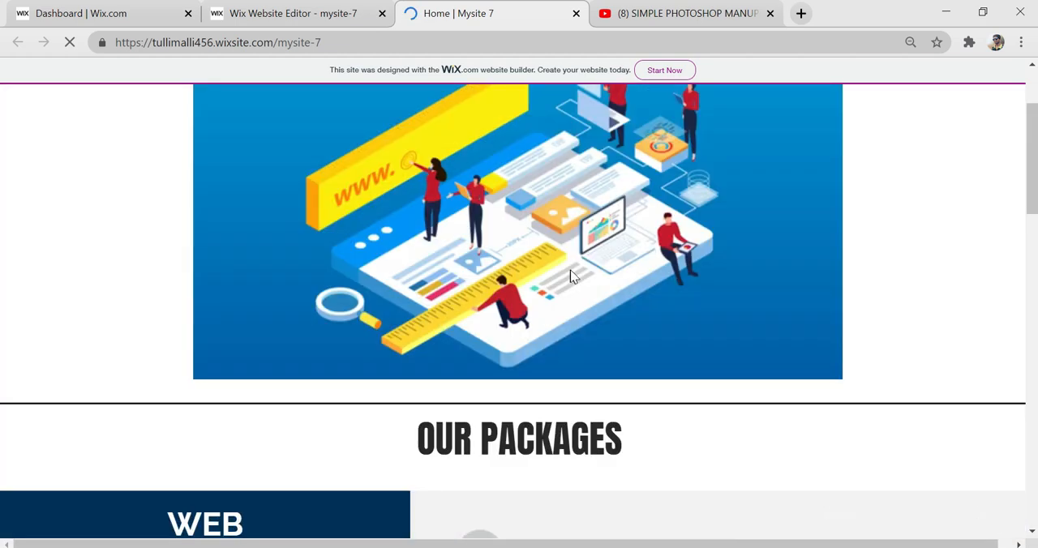
# - Return to the Wix editor and open the COURSE page for editing
pyautogui.click(333, 11)
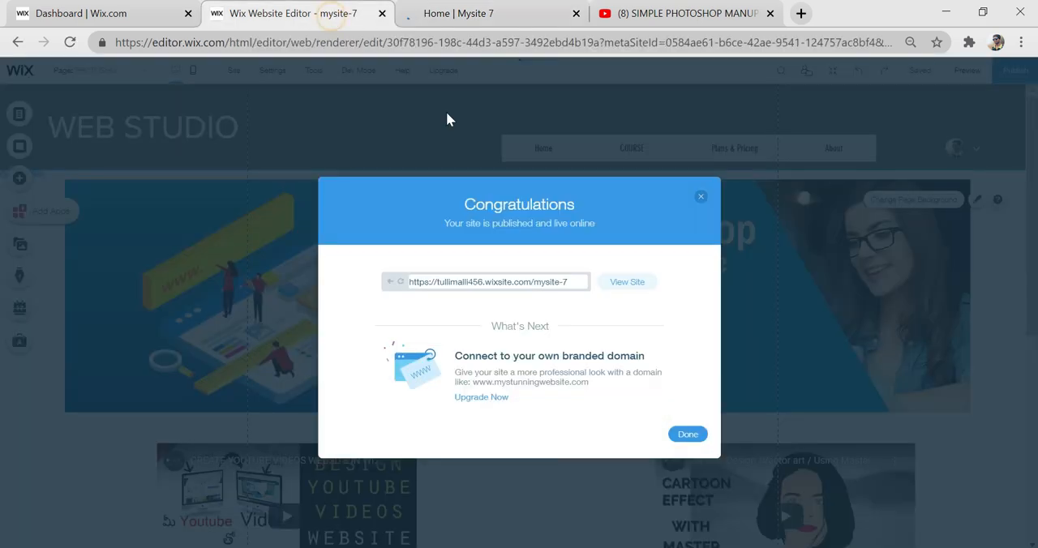
pyautogui.click(702, 198)
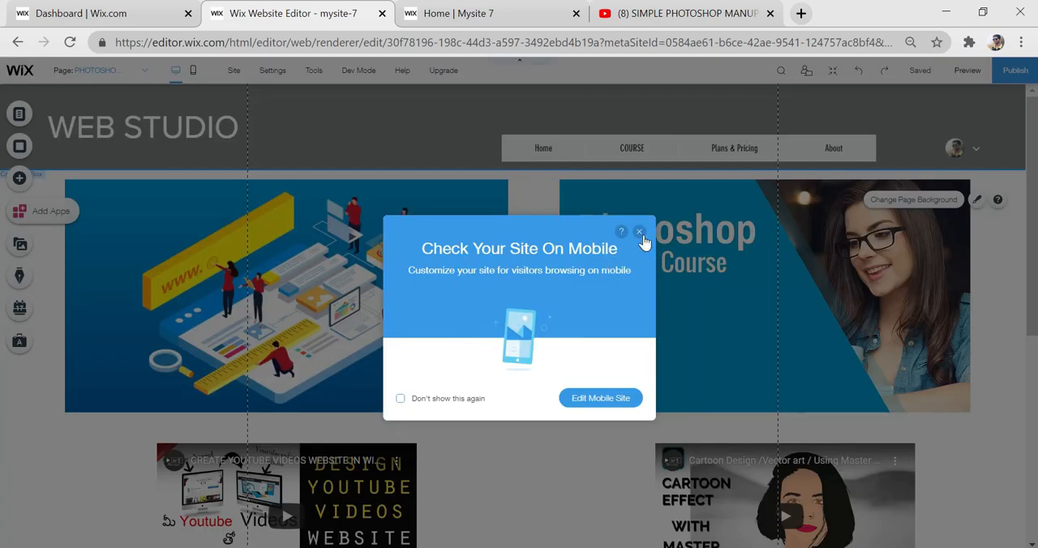
pyautogui.click(16, 122)
pyautogui.click(18, 119)
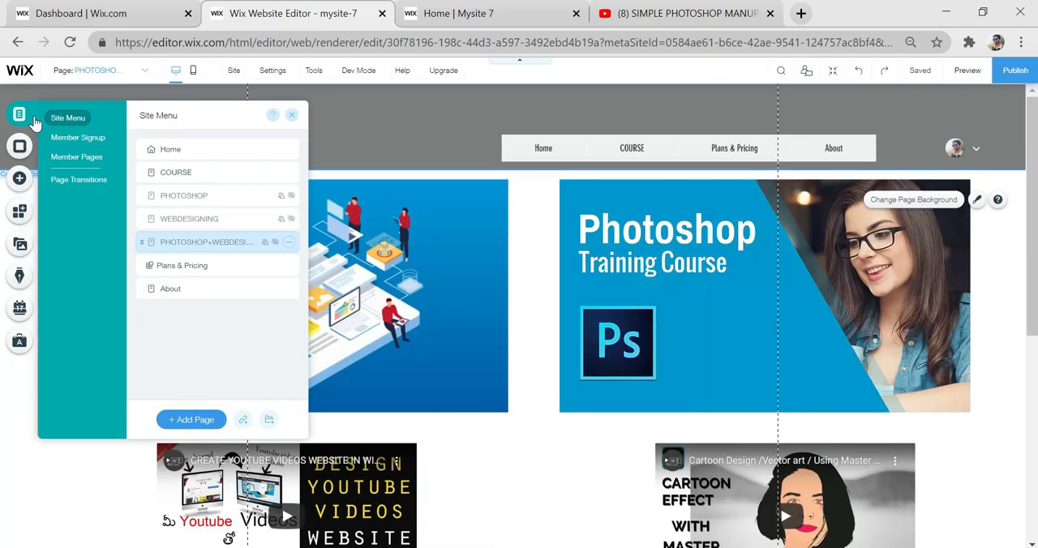
pyautogui.click(186, 172)
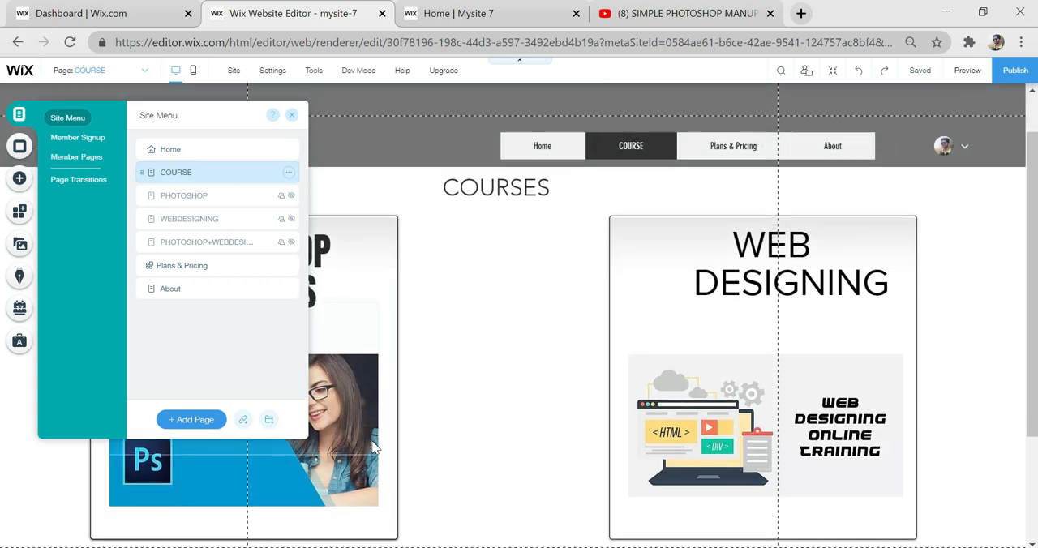
# - Link the Photoshop Training Course image on the COURSE page to the PHOTOSHOP page, opening in the current window
pyautogui.scroll(-1, 376, 448)
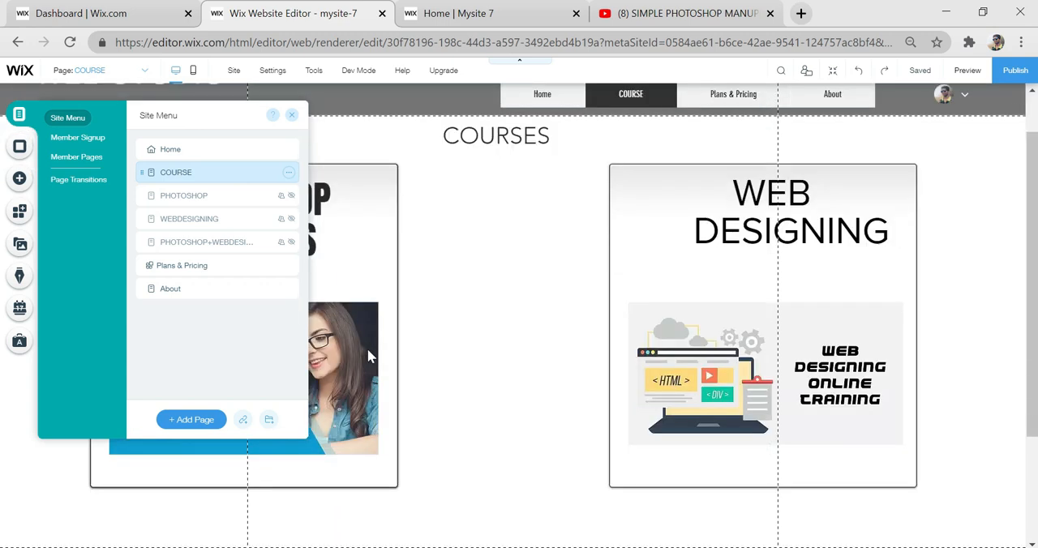
pyautogui.click(341, 337)
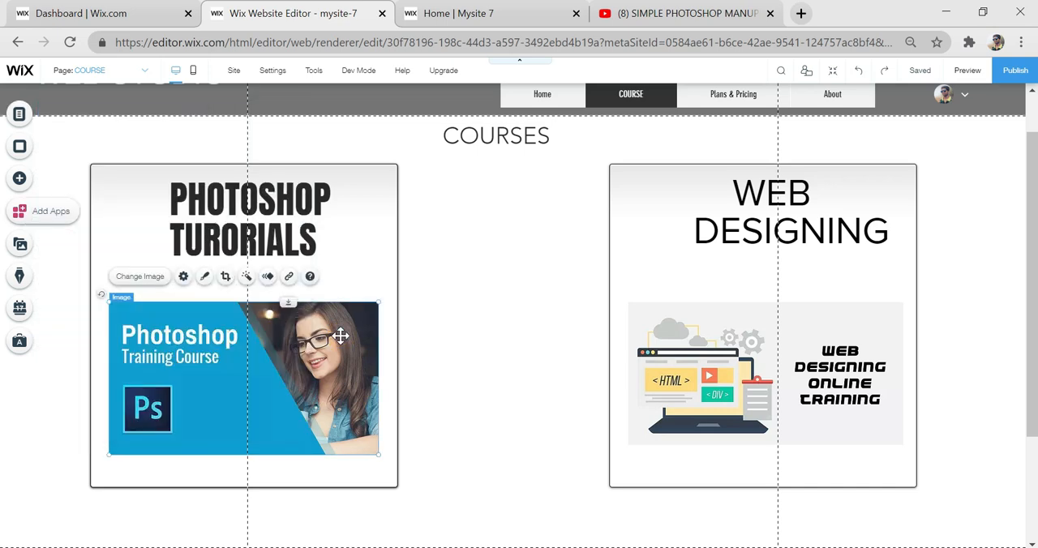
pyautogui.click(288, 277)
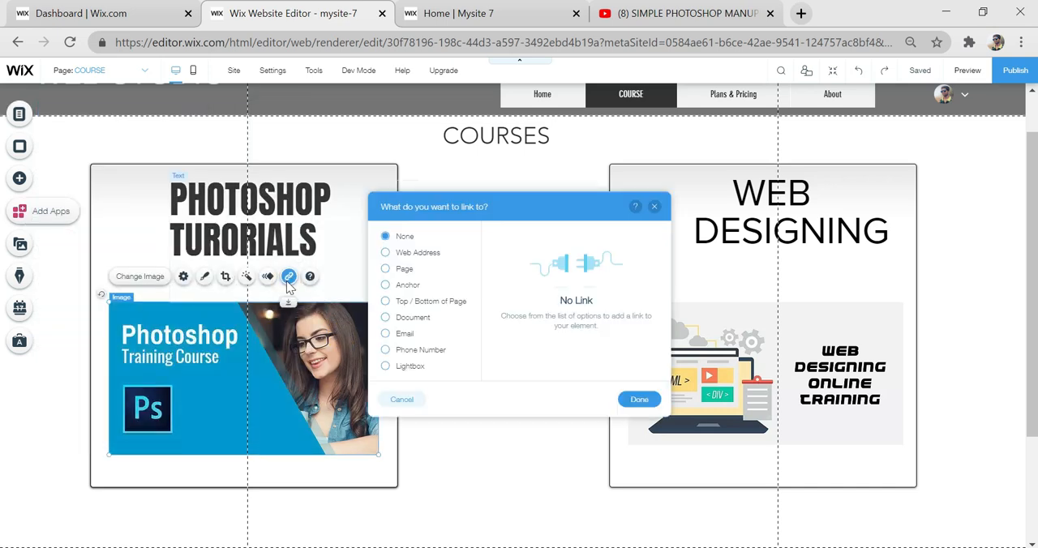
pyautogui.click(385, 268)
pyautogui.click(623, 258)
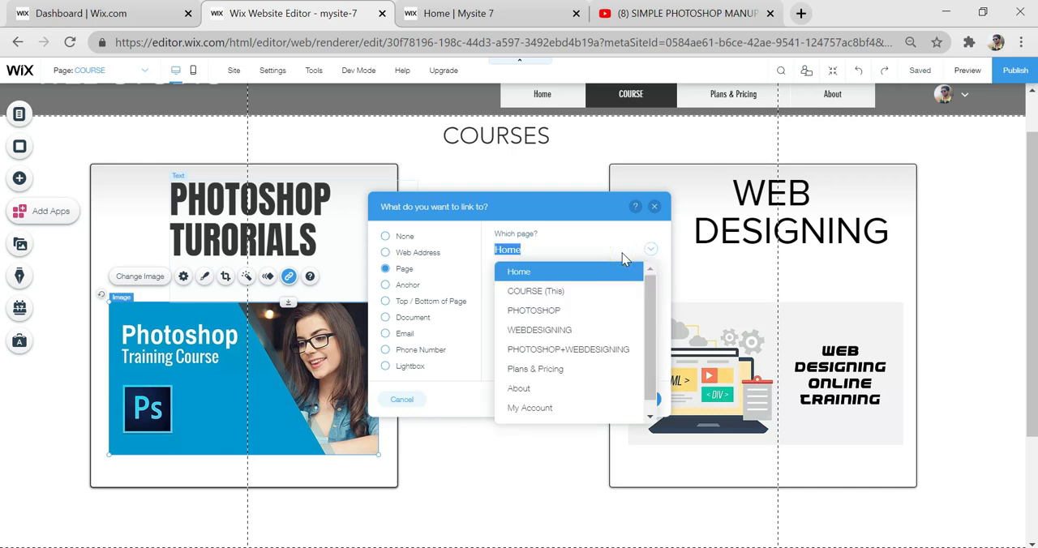
pyautogui.click(556, 315)
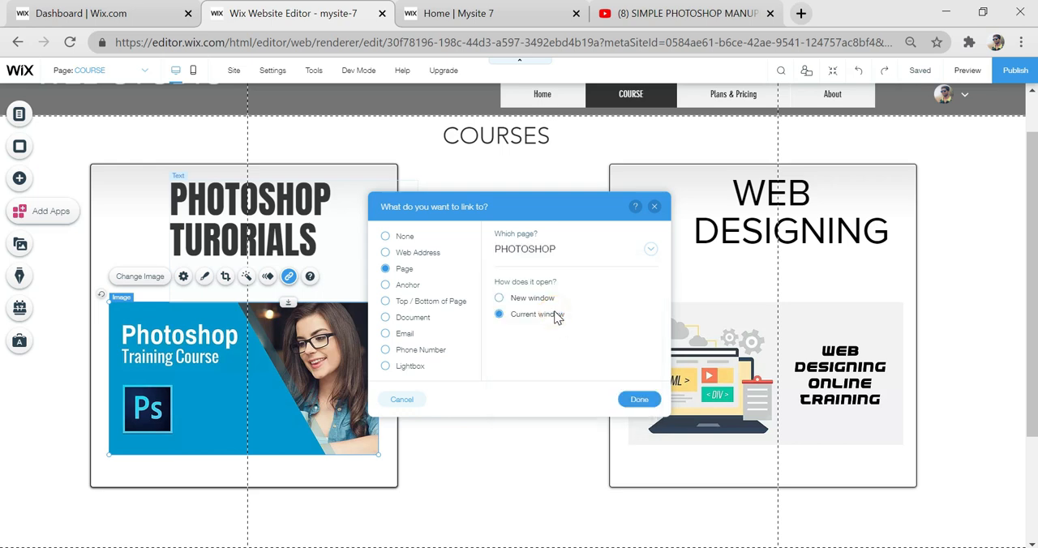
pyautogui.click(639, 400)
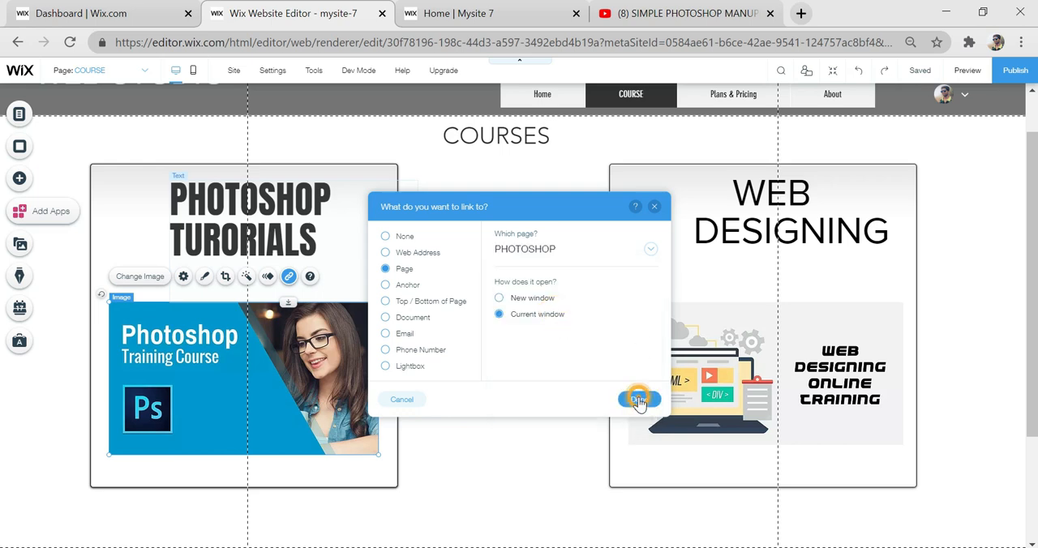
# - Link the Web Designing Online Training image to the WEBDESIGNING page
pyautogui.click(730, 355)
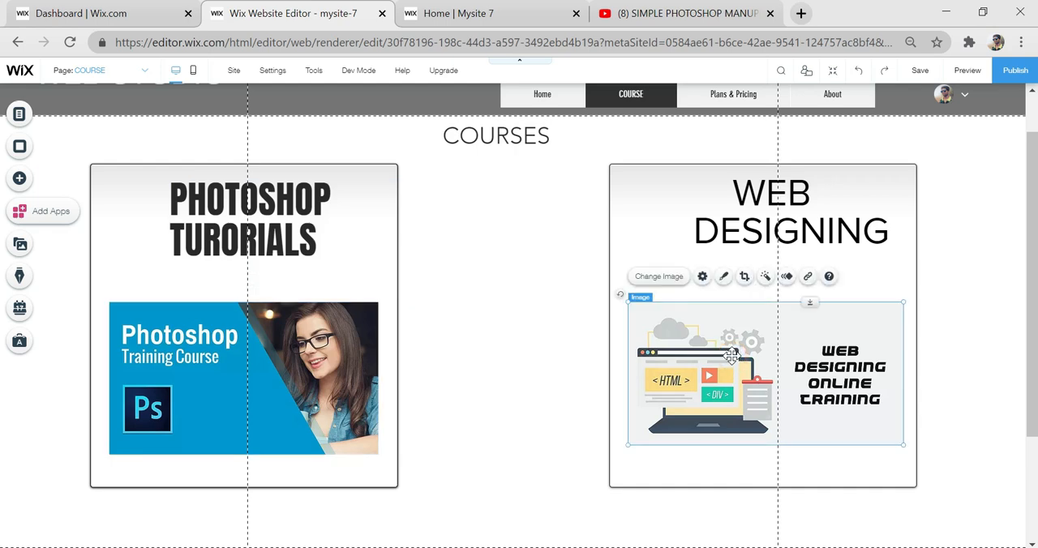
pyautogui.click(808, 278)
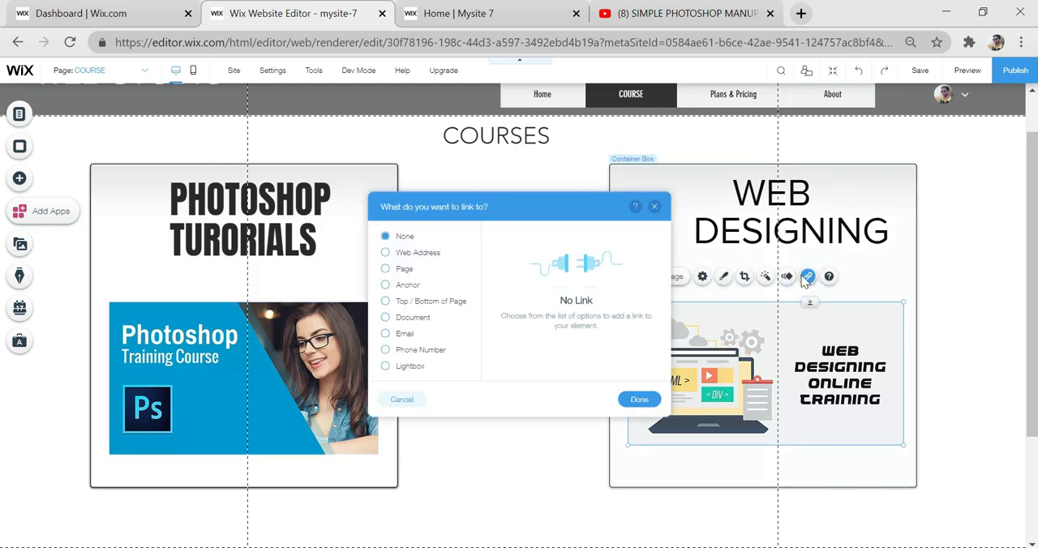
pyautogui.click(387, 268)
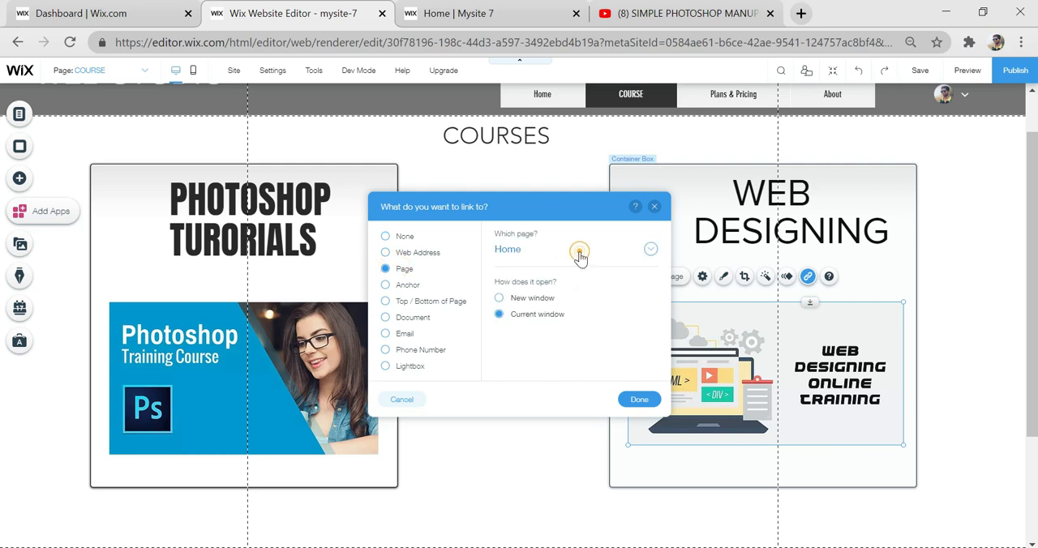
pyautogui.click(580, 254)
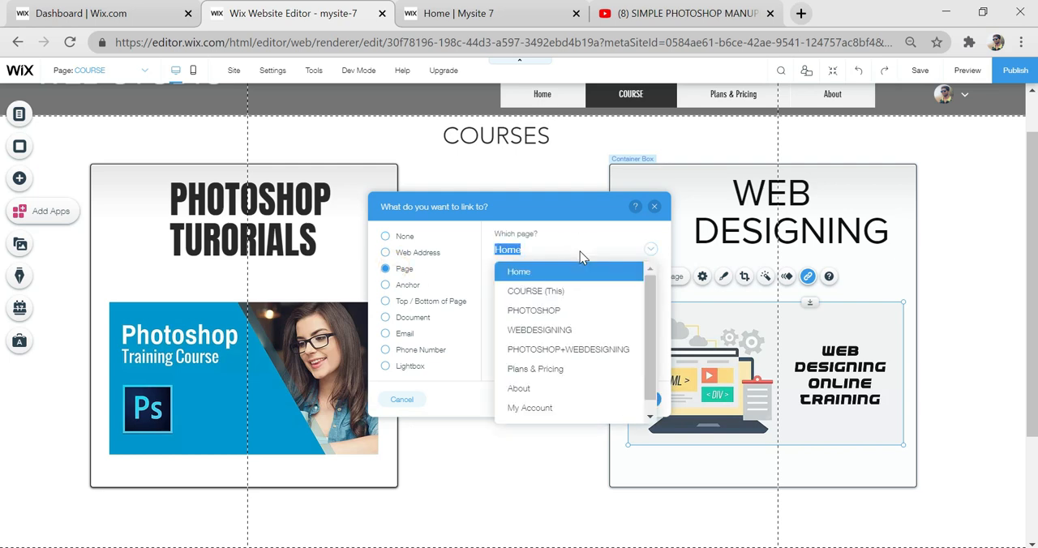
pyautogui.click(539, 330)
pyautogui.click(641, 399)
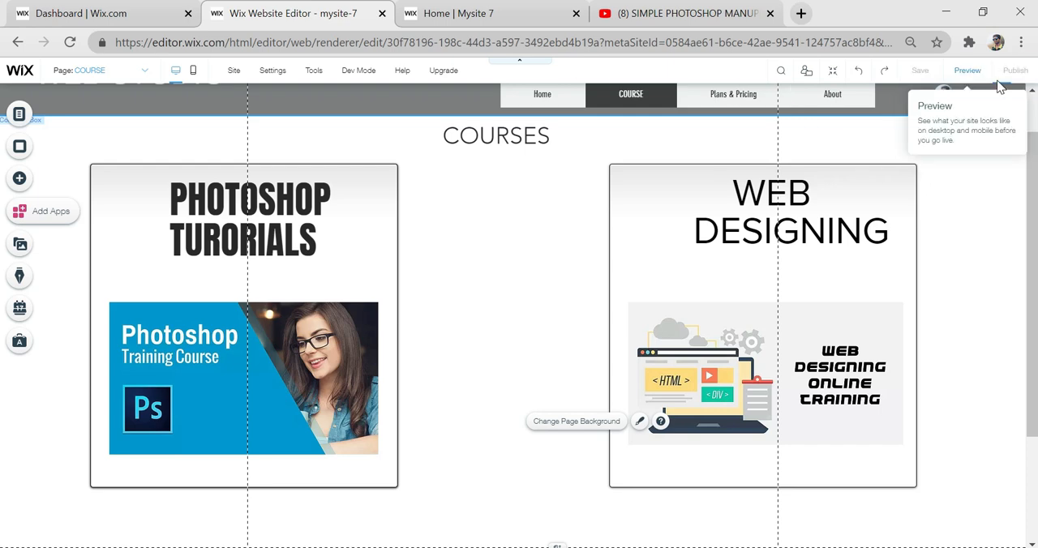
# - Close the outdated live site tab, publish the site and look through the new live home page
pyautogui.click(576, 13)
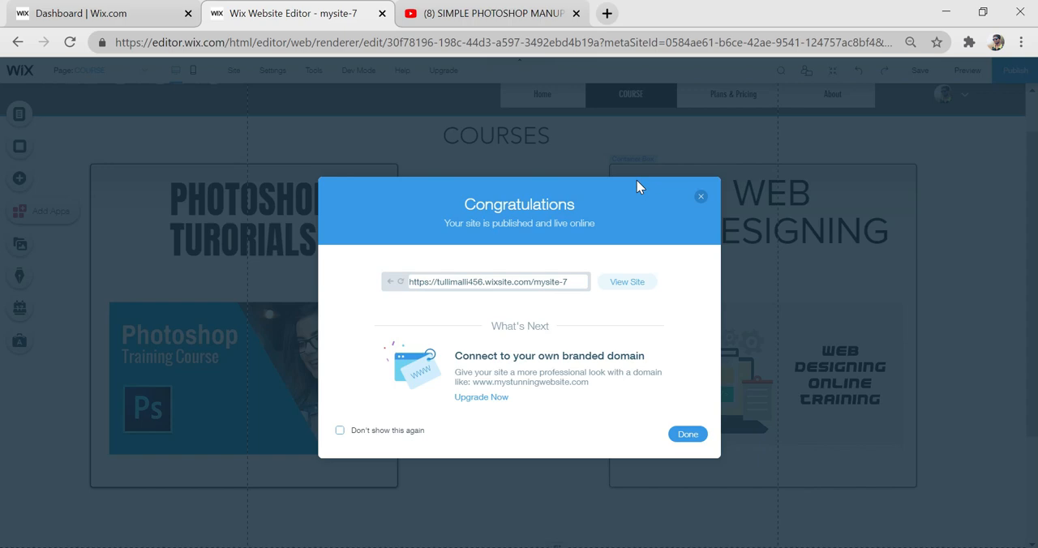
pyautogui.click(653, 286)
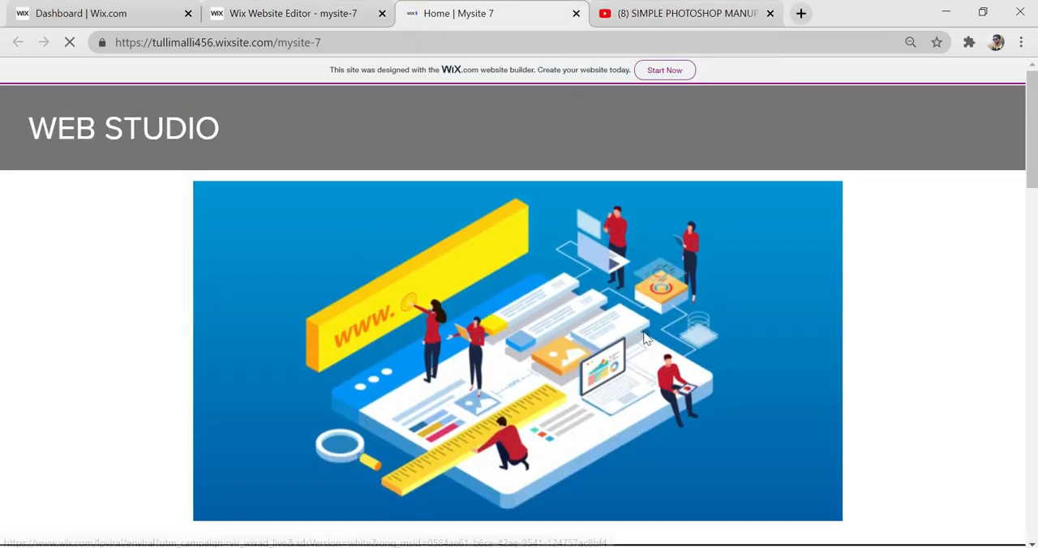
pyautogui.scroll(-8, 578, 410)
pyautogui.scroll(-10, 577, 411)
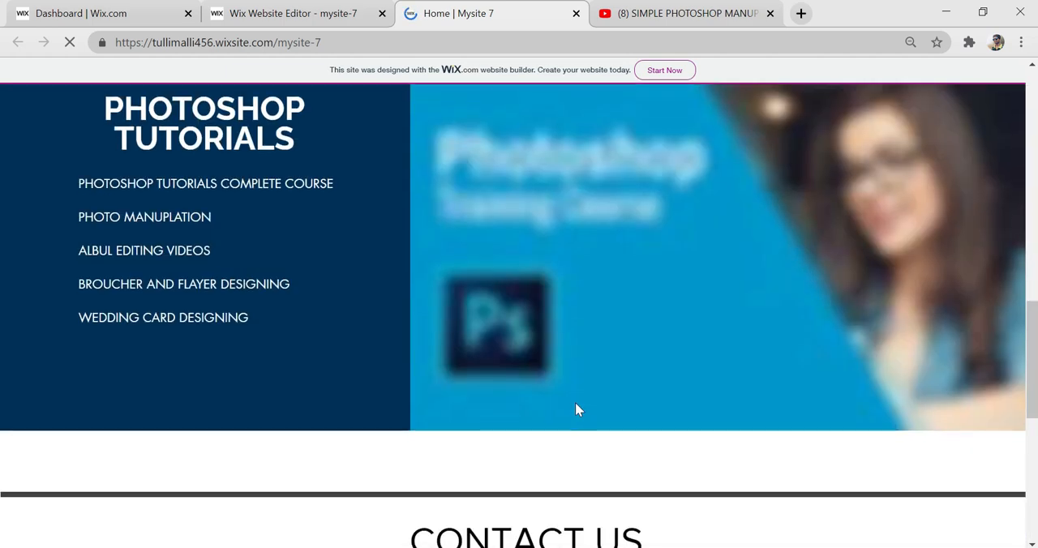
pyautogui.scroll(8, 575, 412)
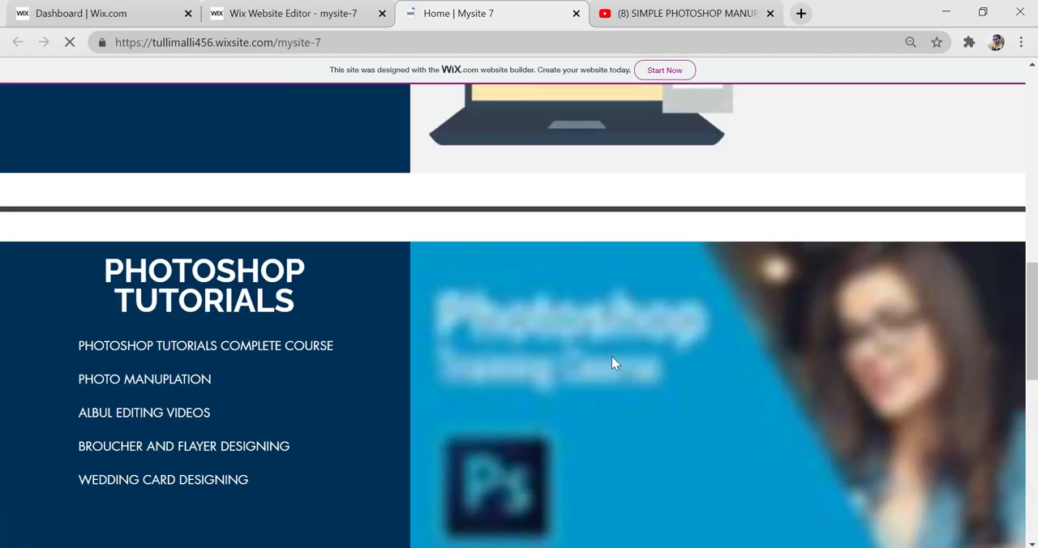
pyautogui.scroll(-5, 616, 402)
pyautogui.scroll(7, 618, 403)
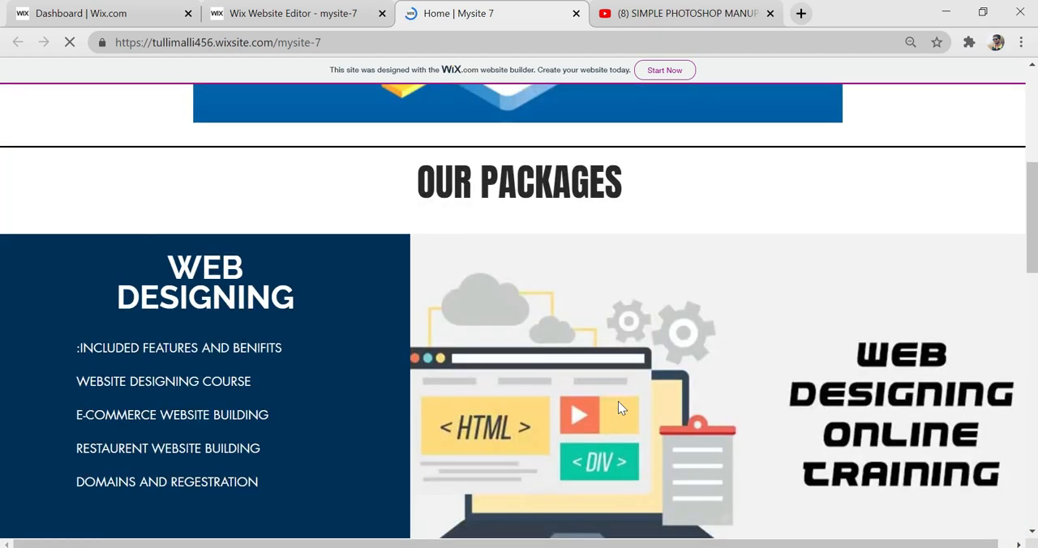
pyautogui.scroll(5, 618, 401)
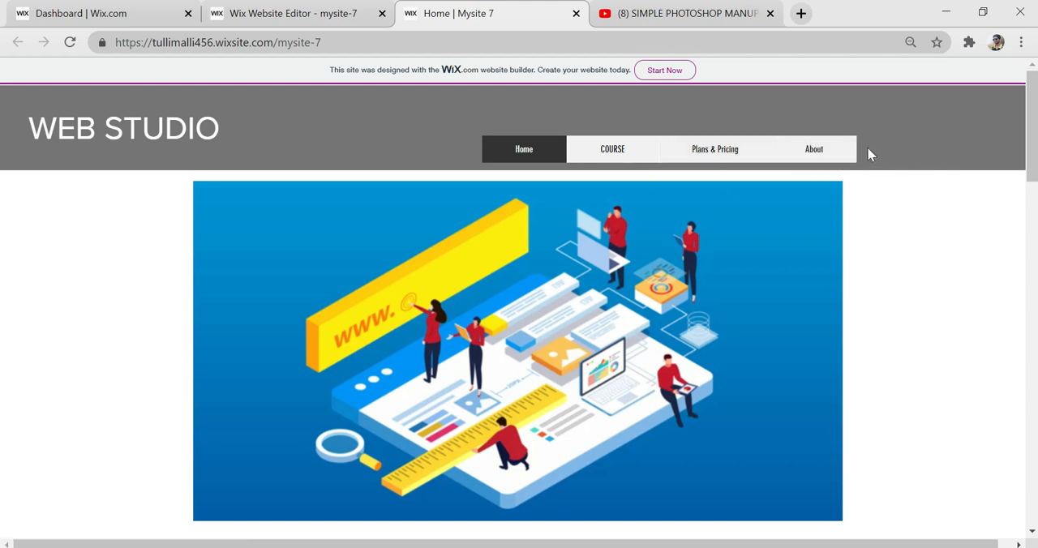
# - Return to the editor, paste the login bar into the Home page header and place it beside the navigation menu
pyautogui.click(577, 14)
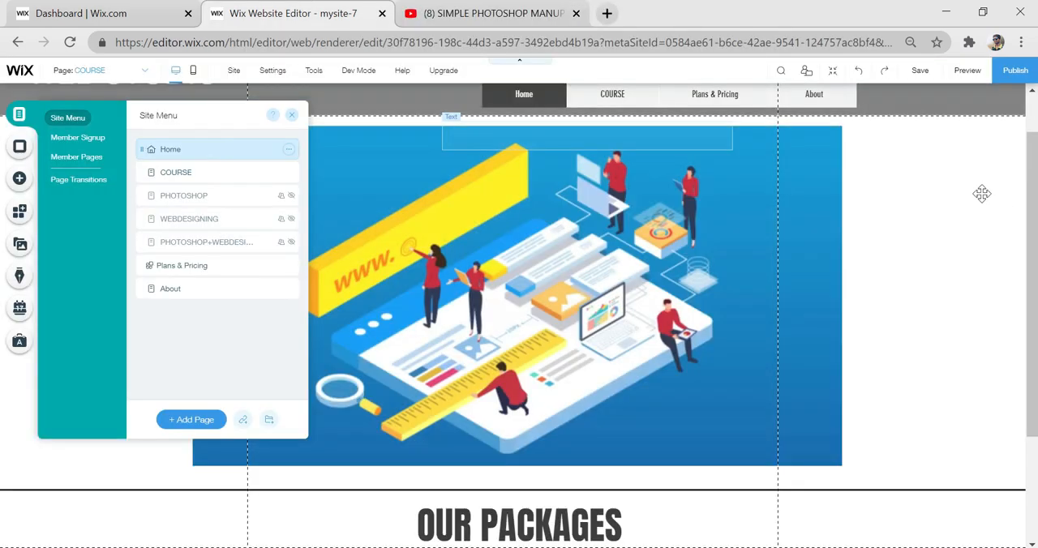
pyautogui.rightClick(903, 108)
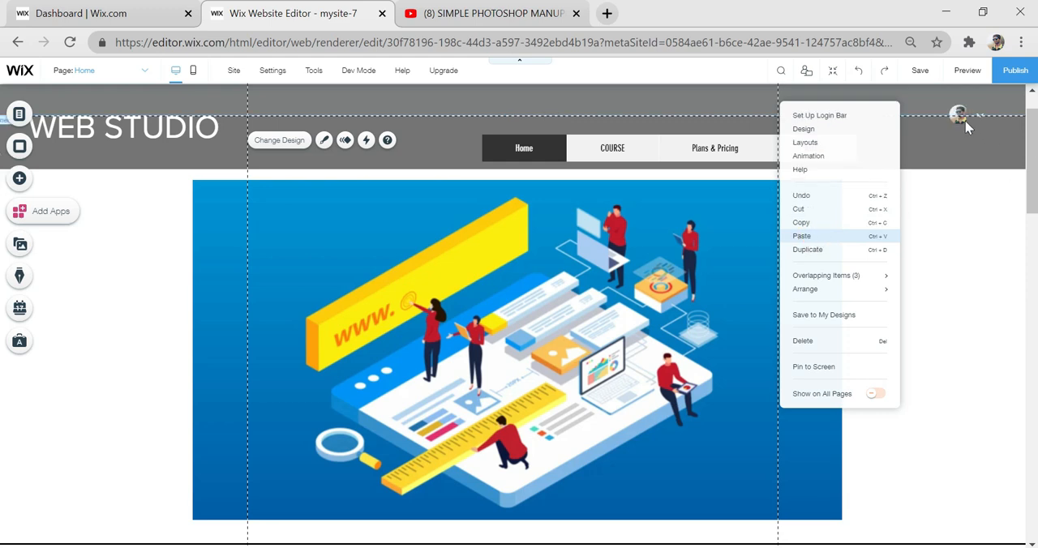
pyautogui.click(961, 122)
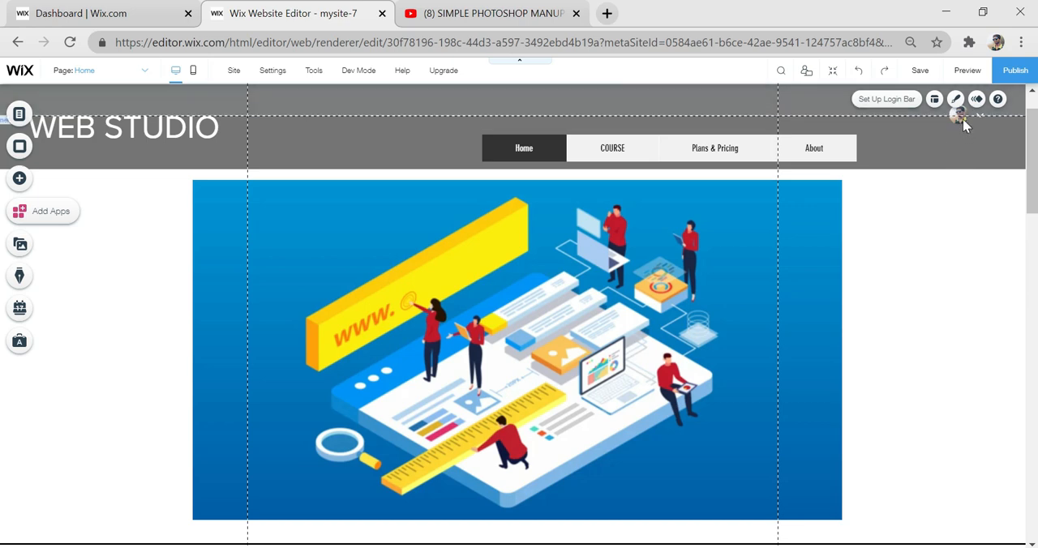
pyautogui.moveTo(962, 118); pyautogui.dragTo(917, 157)
pyautogui.click(931, 257)
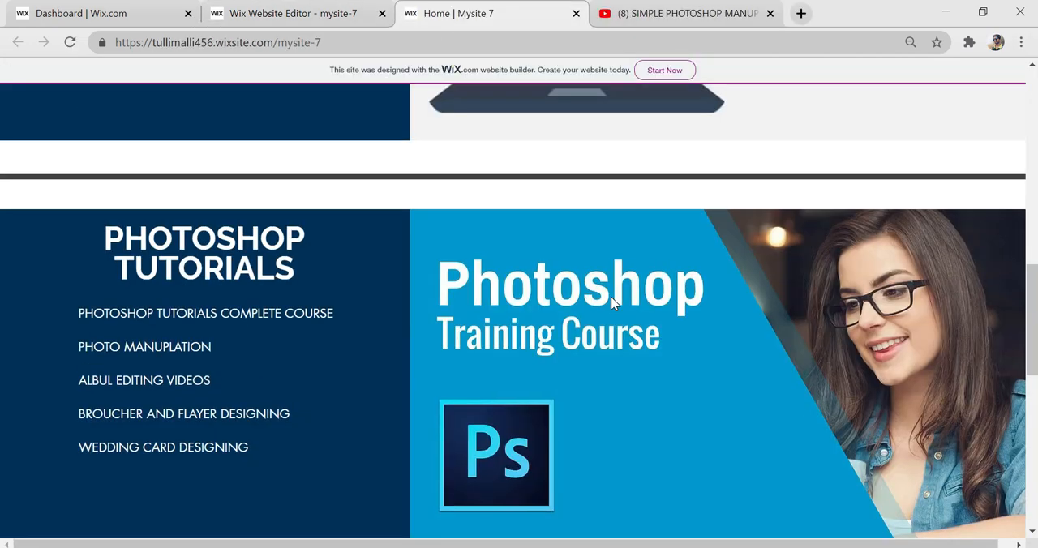
# - Publish the site and test the Photoshop image link on the live COURSE page, closing the sign-up form
pyautogui.scroll(5, 614, 304)
pyautogui.scroll(5, 614, 304)
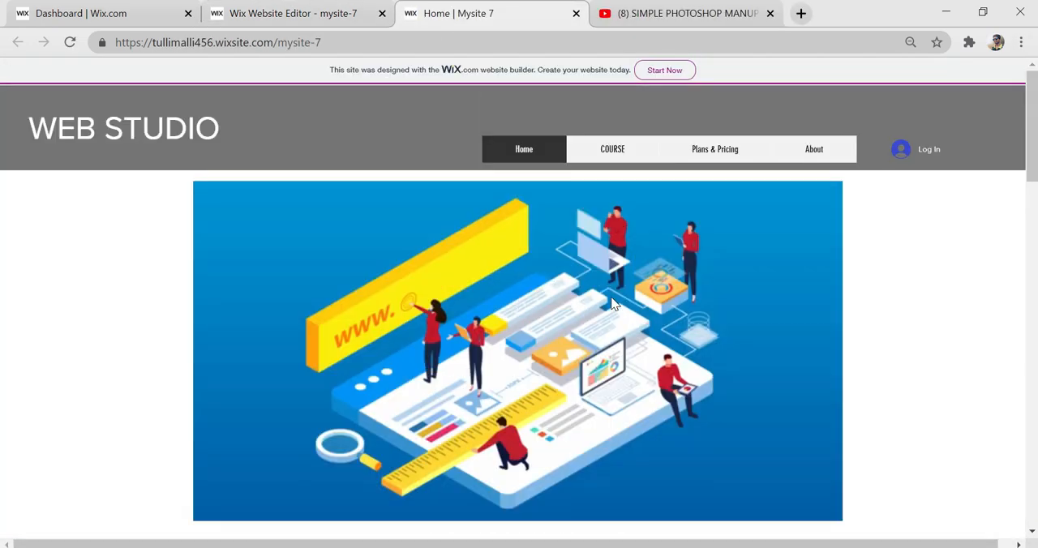
pyautogui.click(613, 153)
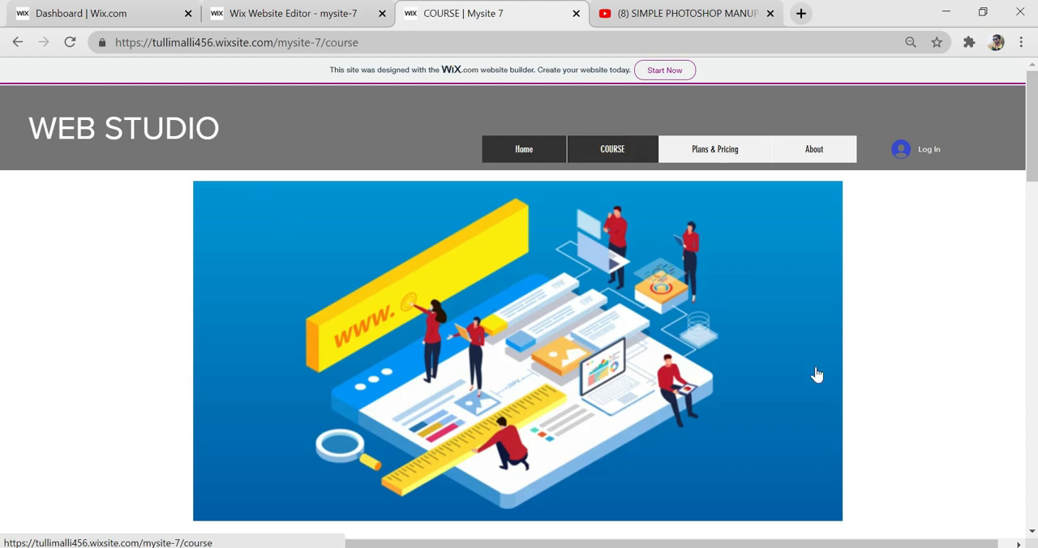
pyautogui.scroll(-1, 546, 292)
pyautogui.scroll(1, 535, 296)
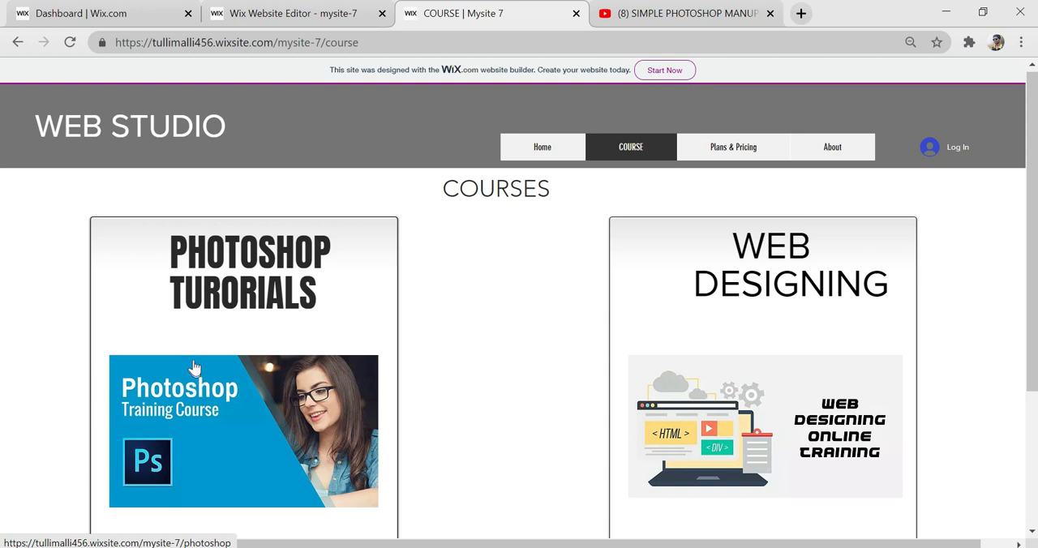
pyautogui.click(232, 400)
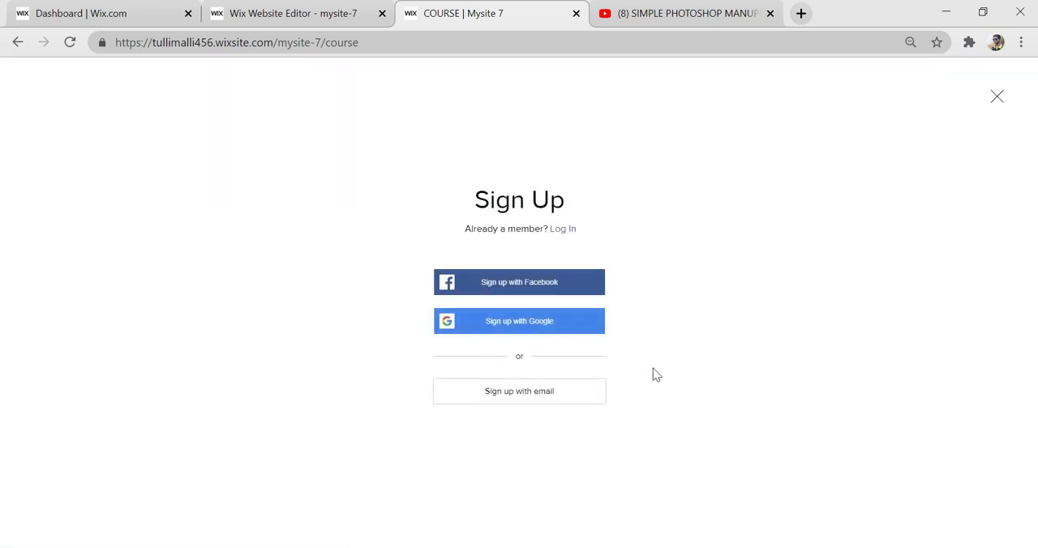
pyautogui.click(996, 100)
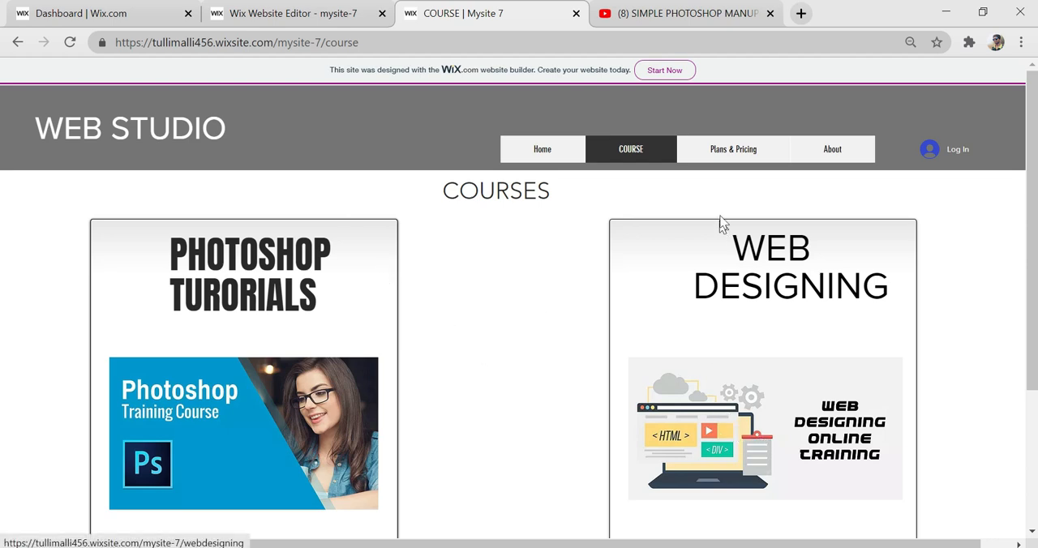
# - Open the live Plans & Pricing page and view the checkout for the SILVER plan
pyautogui.click(734, 153)
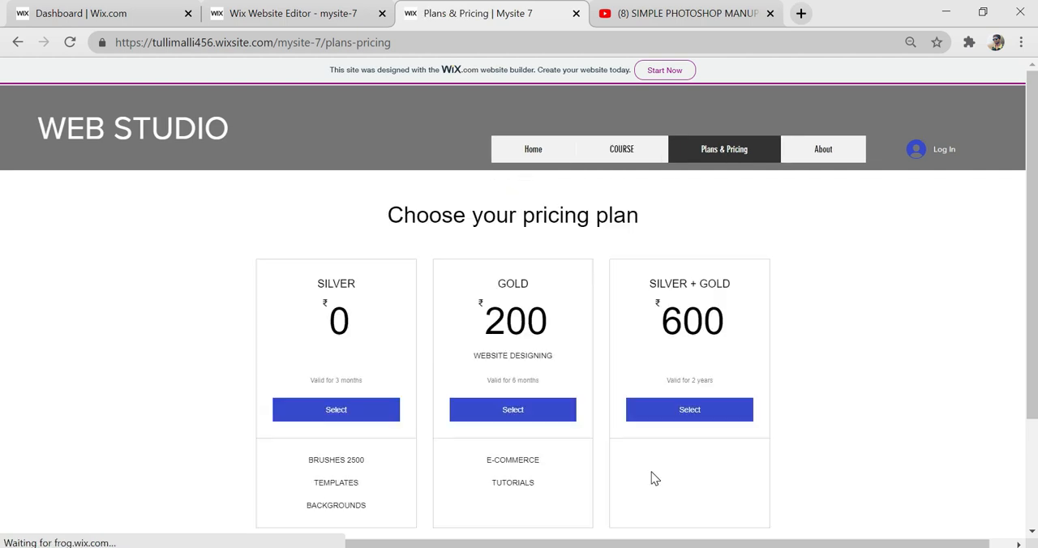
pyautogui.click(336, 407)
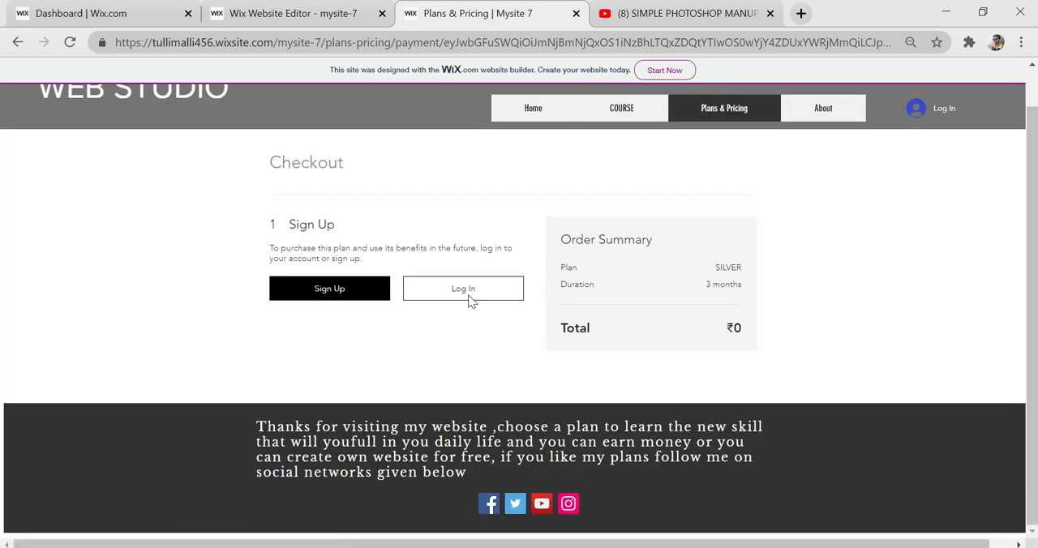
pyautogui.scroll(1, 539, 267)
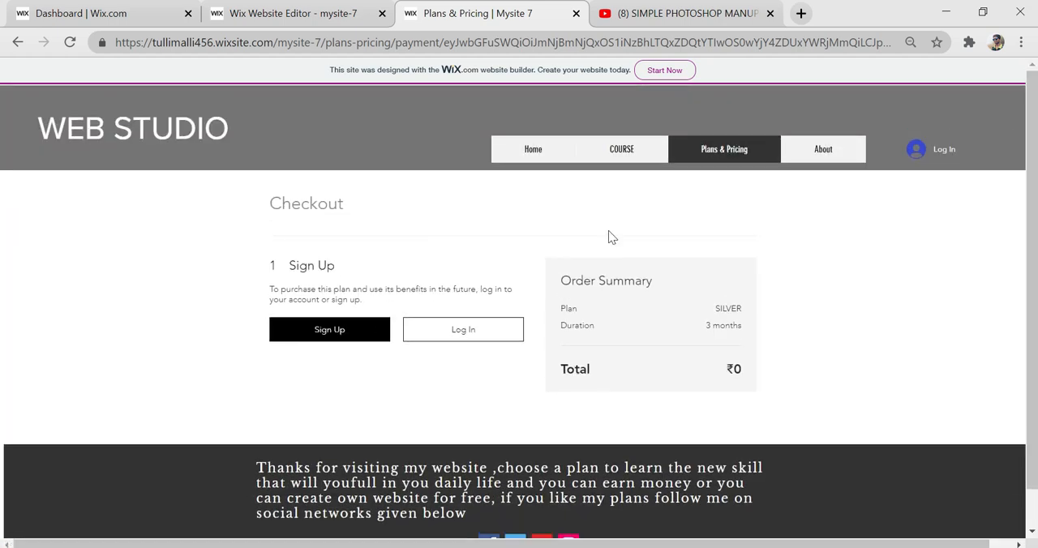
# - Open the live About page and review its content down through the team member profiles
pyautogui.click(821, 154)
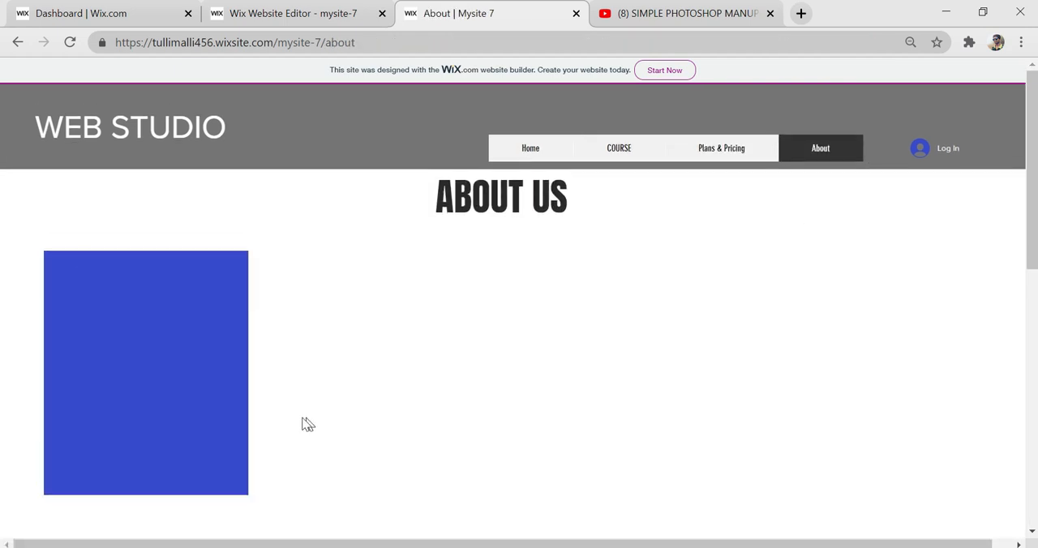
pyautogui.scroll(-4, 219, 401)
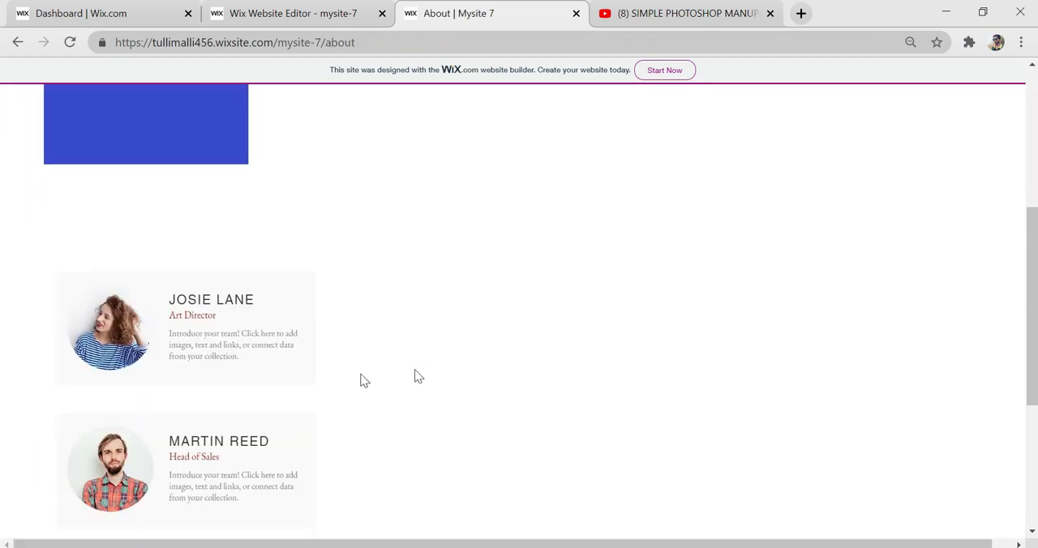
pyautogui.scroll(-1, 363, 375)
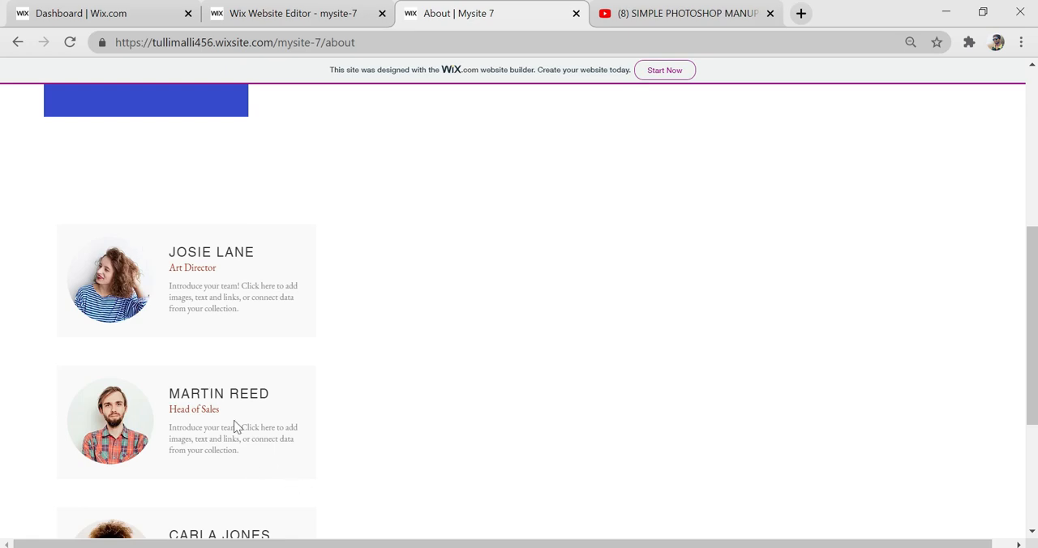
pyautogui.scroll(-2, 233, 431)
pyautogui.scroll(7, 381, 423)
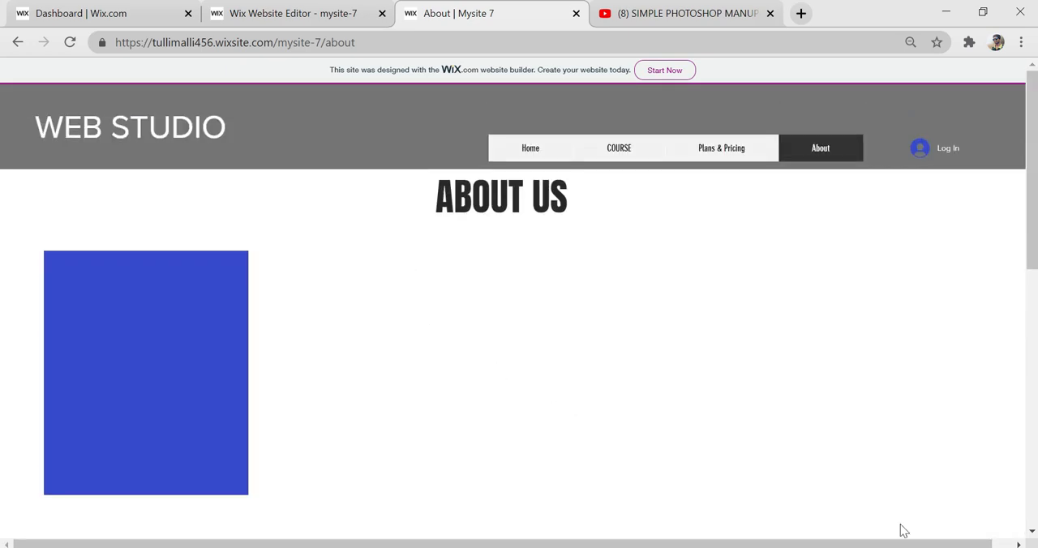
pyautogui.scroll(-1, 508, 378)
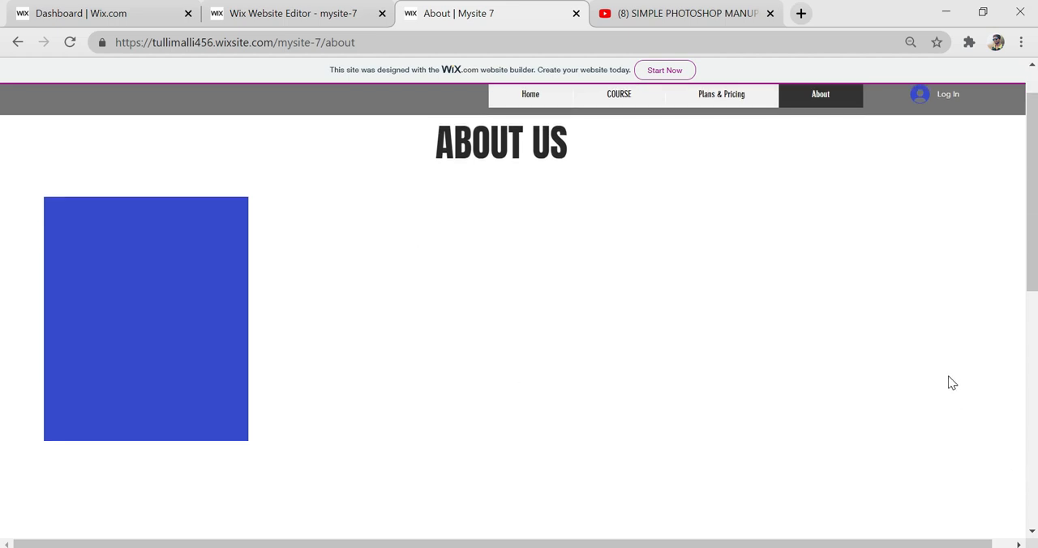
pyautogui.scroll(1, 948, 376)
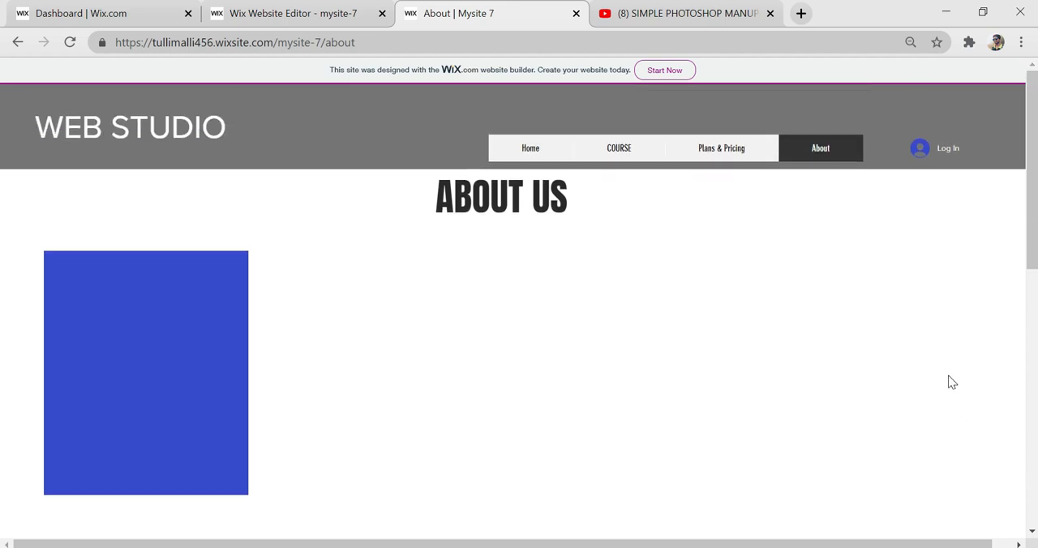
# - Test the Photoshop course image on the live COURSE page and check the plans for the subscribers-only page
pyautogui.click(624, 151)
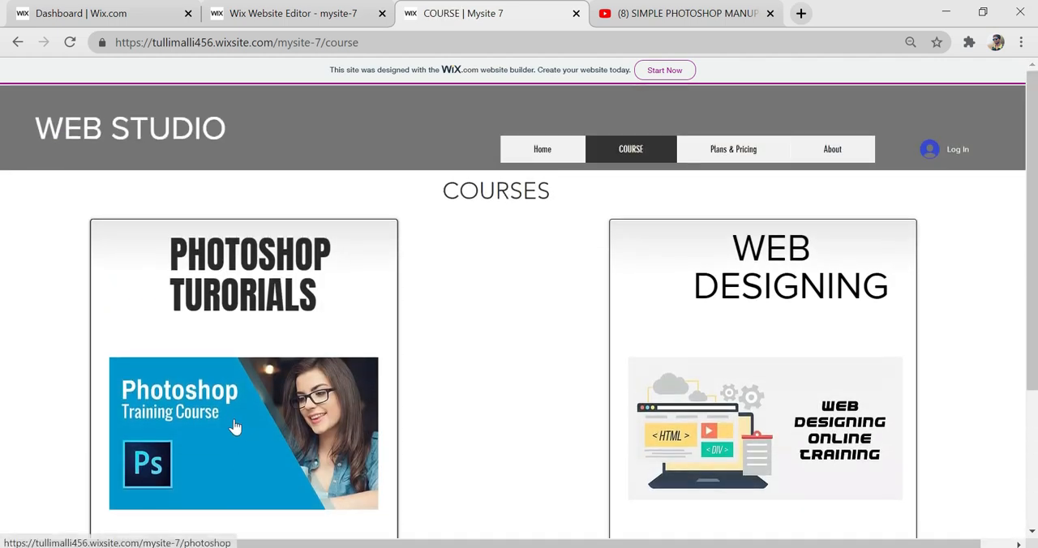
pyautogui.click(242, 403)
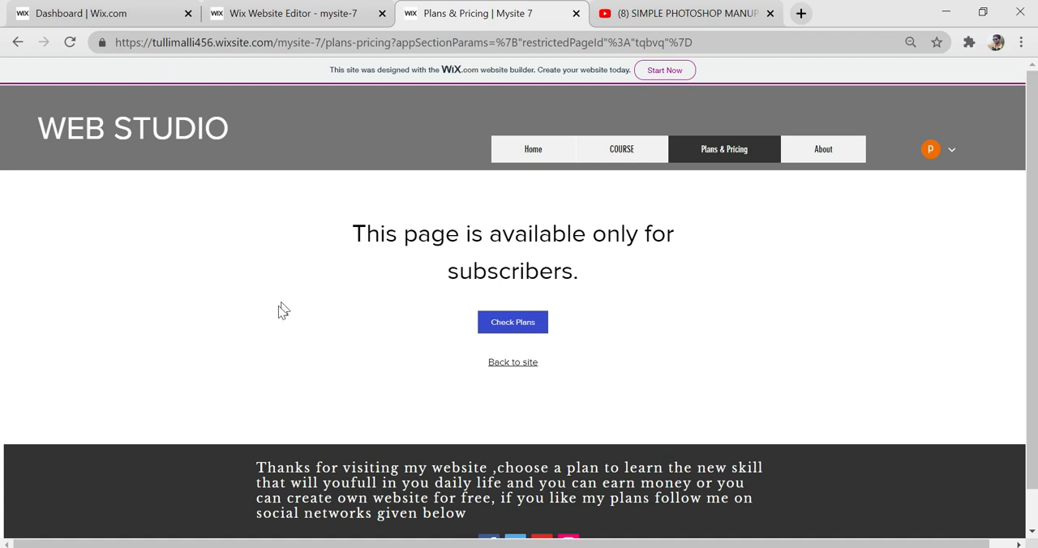
pyautogui.click(635, 155)
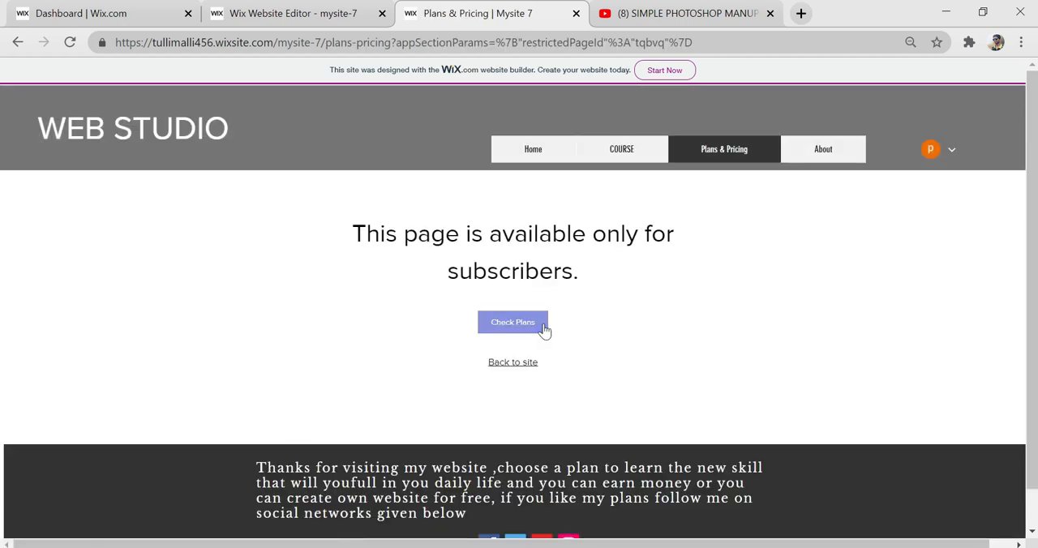
pyautogui.click(535, 325)
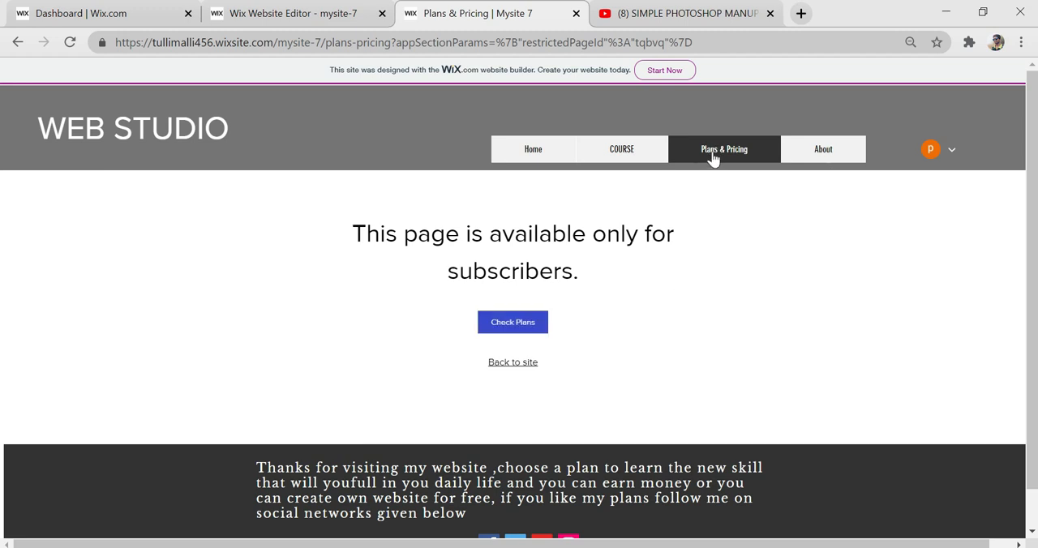
pyautogui.click(509, 324)
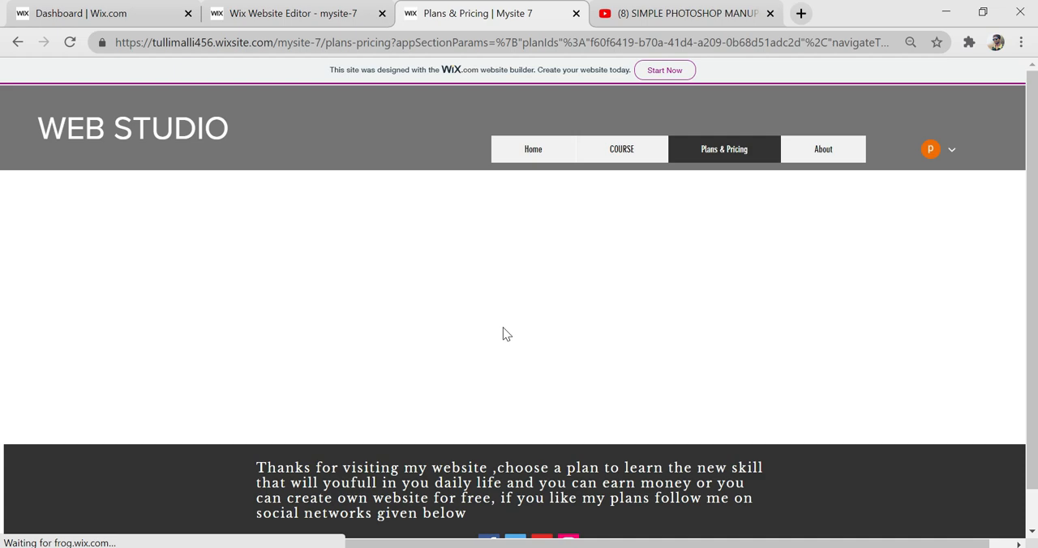
# - Subscribe to the SILVER plan, open the restricted Photoshop page and look through its content
pyautogui.scroll(-2, 533, 414)
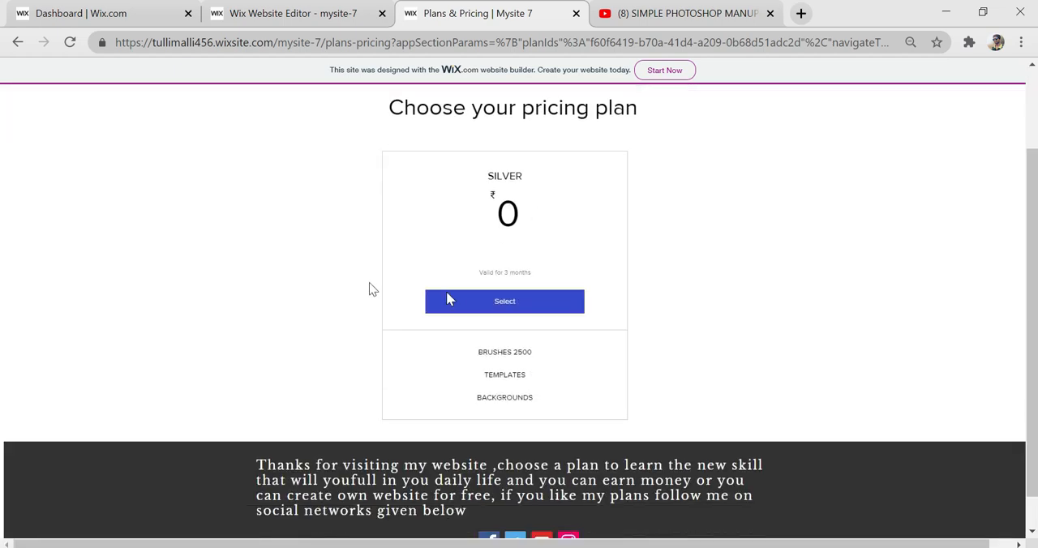
pyautogui.scroll(1, 462, 170)
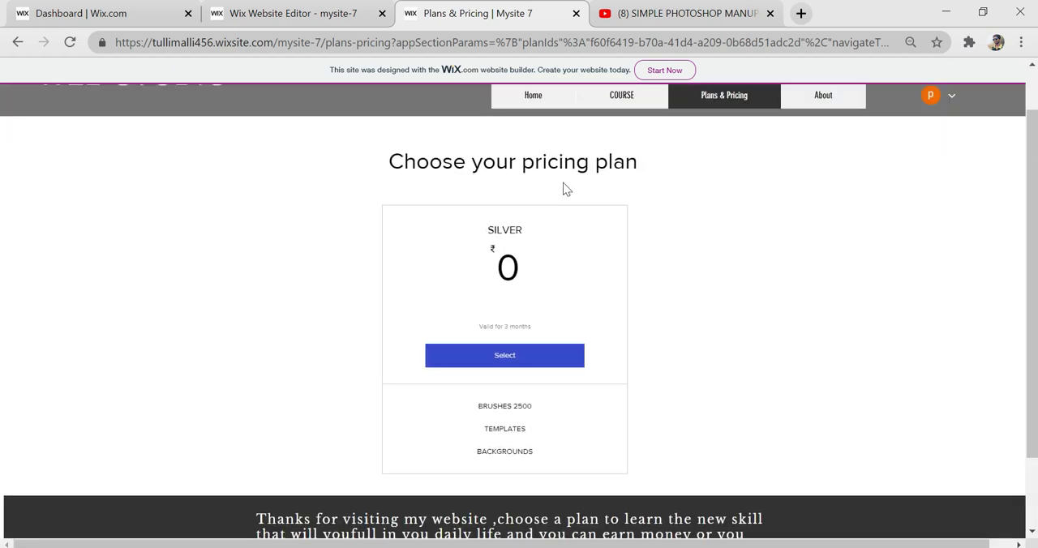
pyautogui.scroll(1, 624, 378)
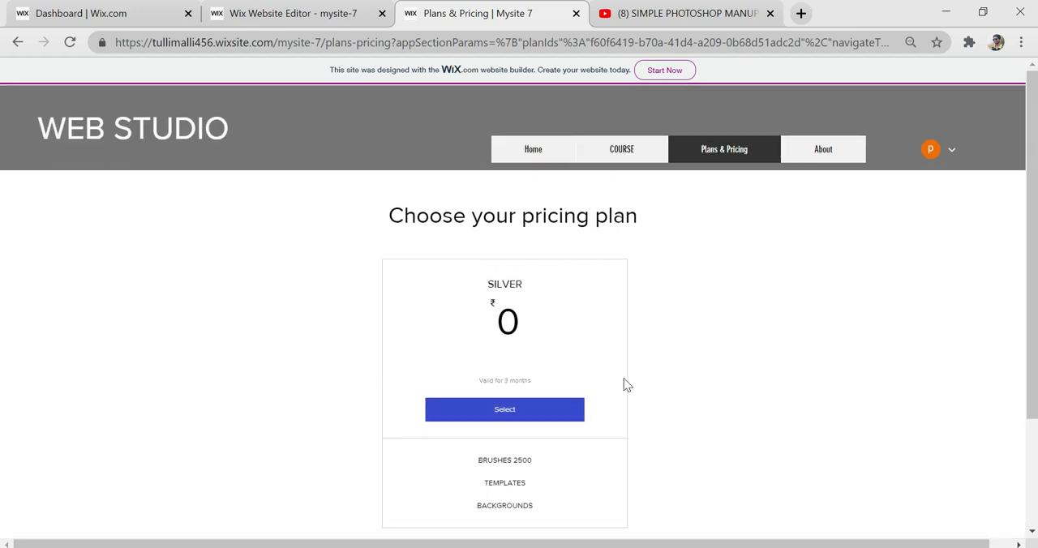
pyautogui.scroll(-2, 625, 383)
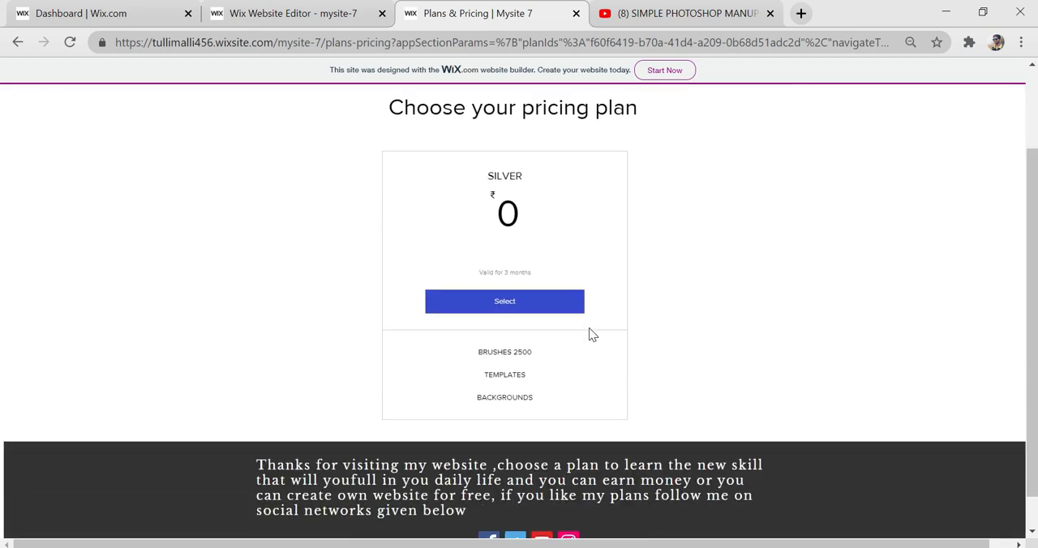
pyautogui.scroll(1, 531, 324)
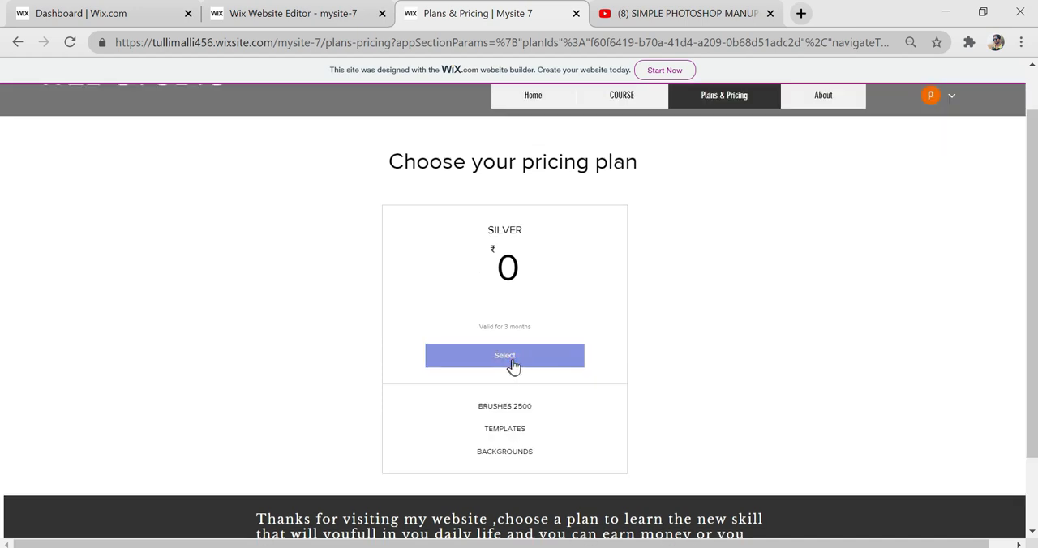
pyautogui.click(511, 361)
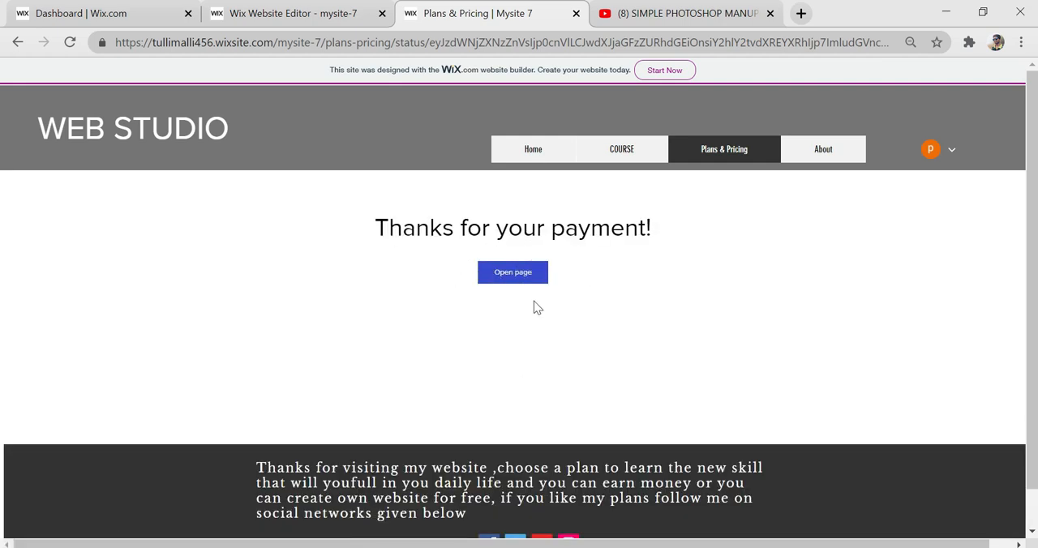
pyautogui.click(513, 278)
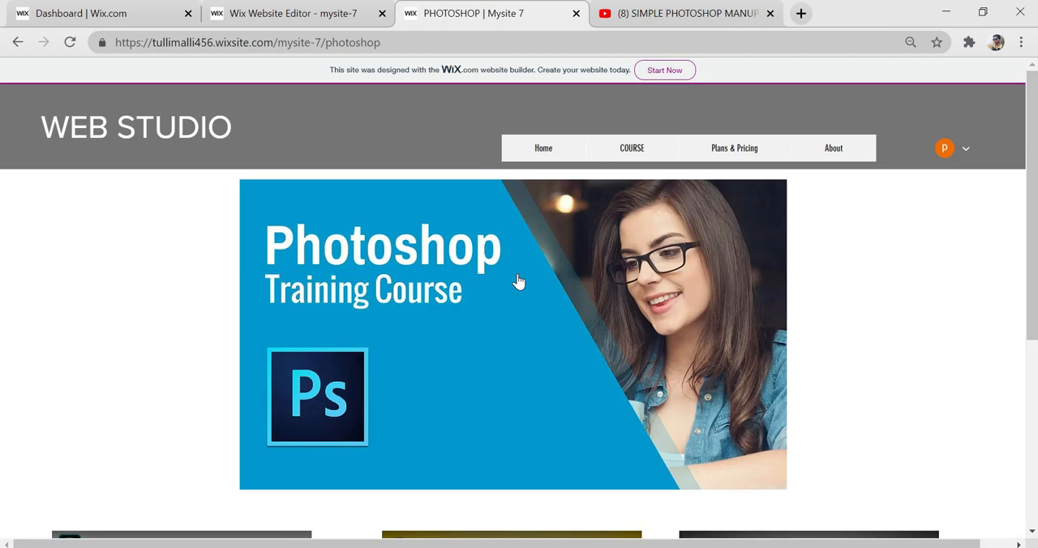
pyautogui.scroll(-5, 511, 276)
# - Return to the live Plans & Pricing page and view the checkout for the SILVER + GOLD plan
pyautogui.click(734, 156)
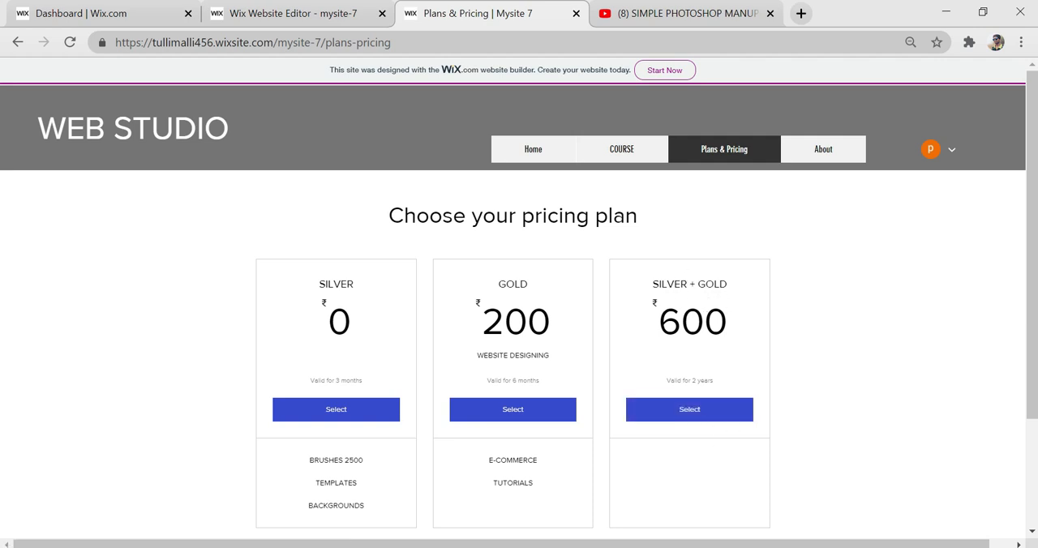
pyautogui.click(689, 413)
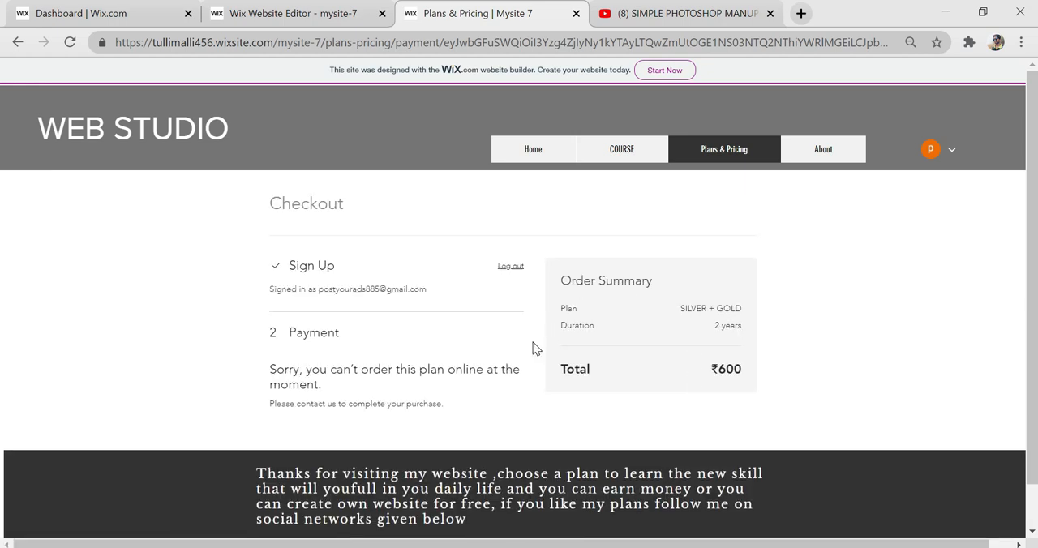
pyautogui.scroll(-1, 458, 406)
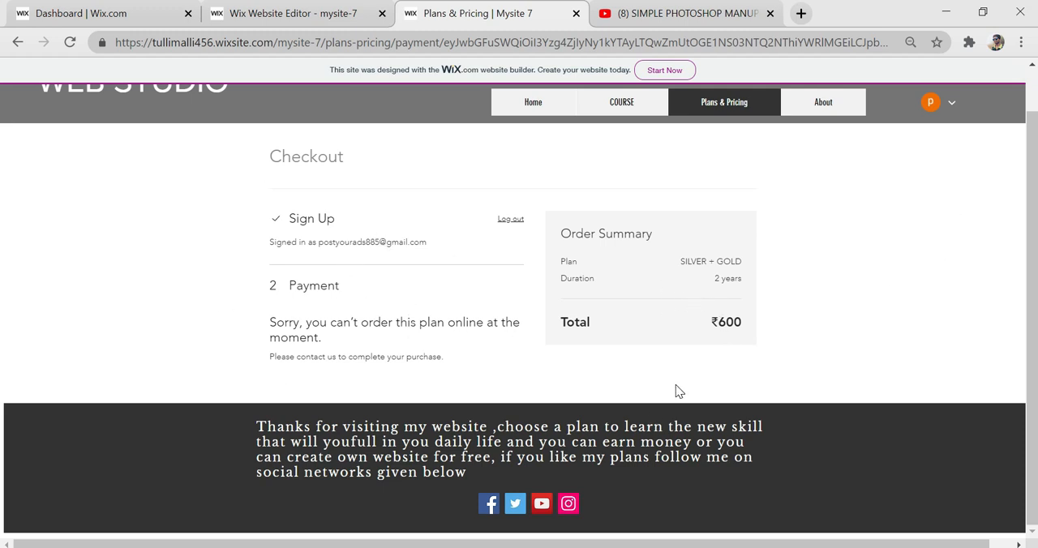
pyautogui.scroll(1, 676, 389)
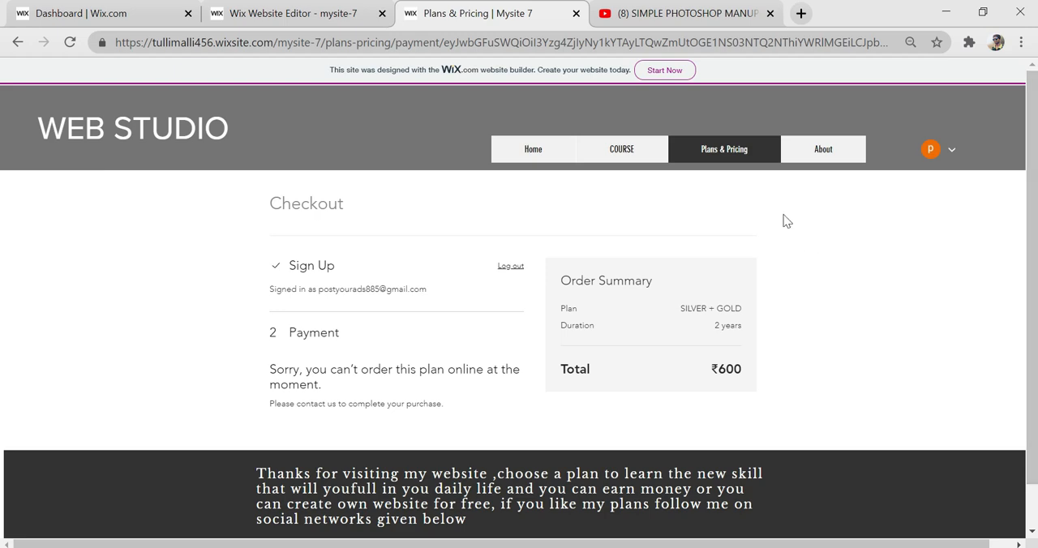
# - Open the live COURSE page and review its Photoshop and web designing cards
pyautogui.click(631, 161)
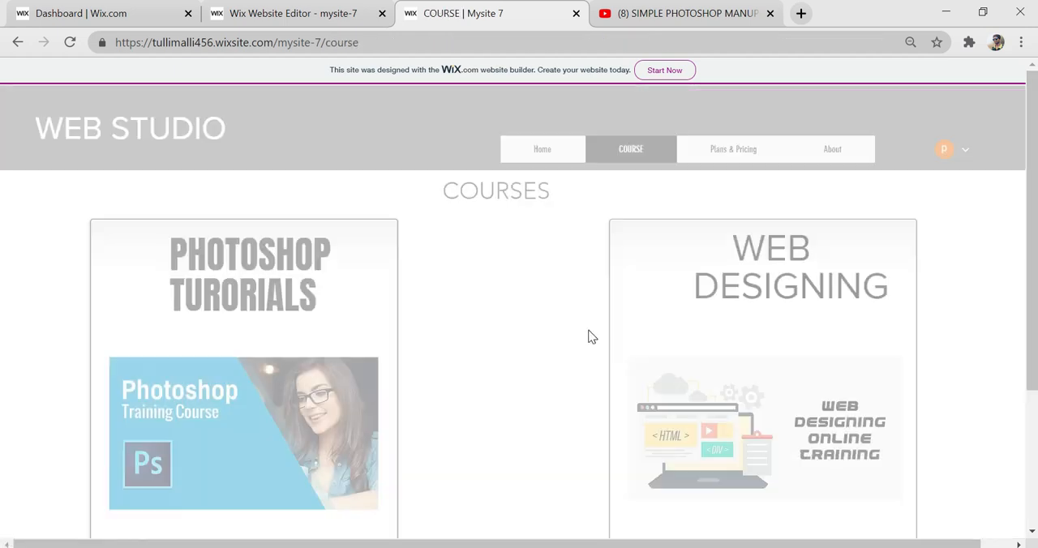
pyautogui.scroll(-2, 496, 308)
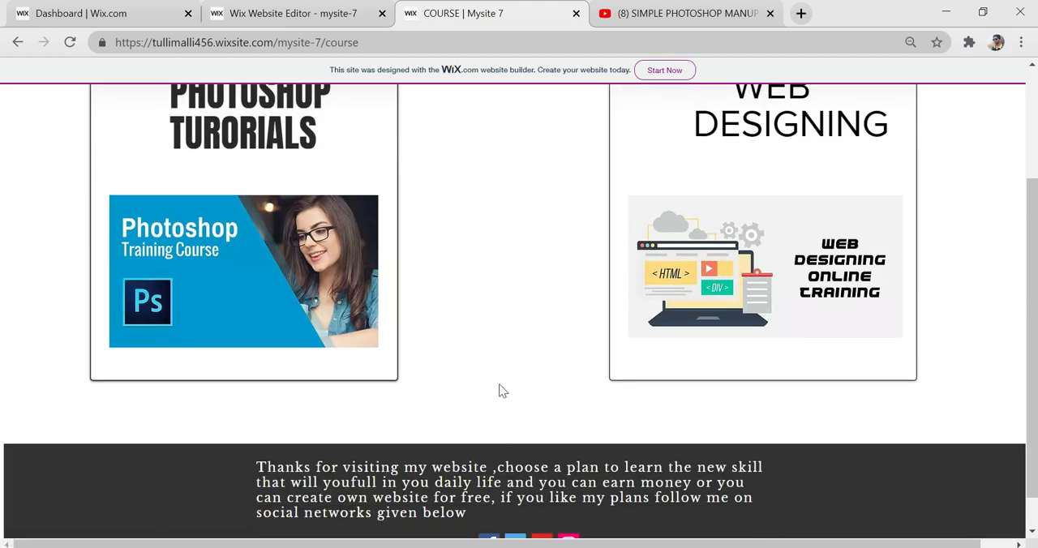
pyautogui.scroll(2, 778, 377)
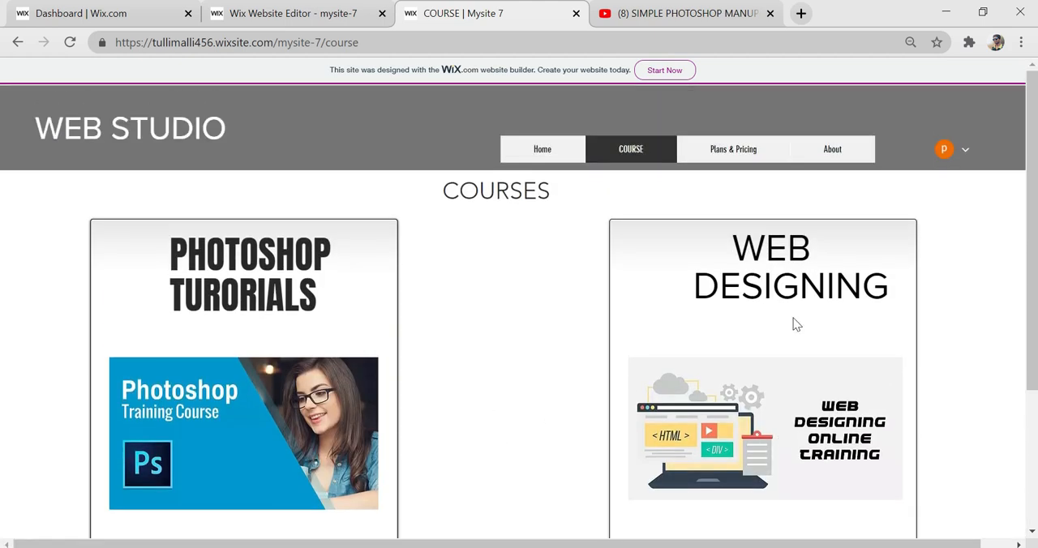
# - Open the member's My Subscriptions page and expand the SILVER subscription's details
pyautogui.click(965, 151)
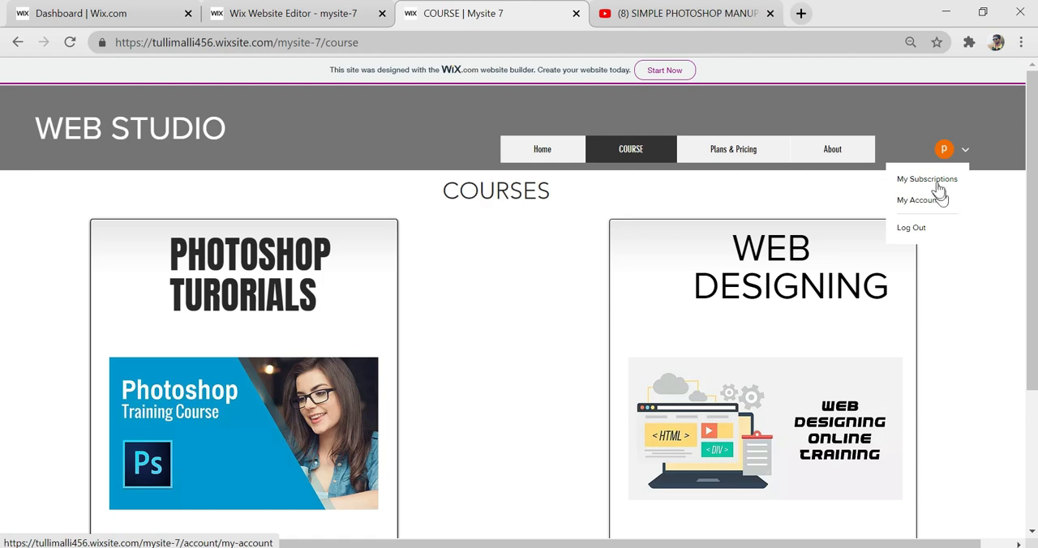
pyautogui.click(933, 182)
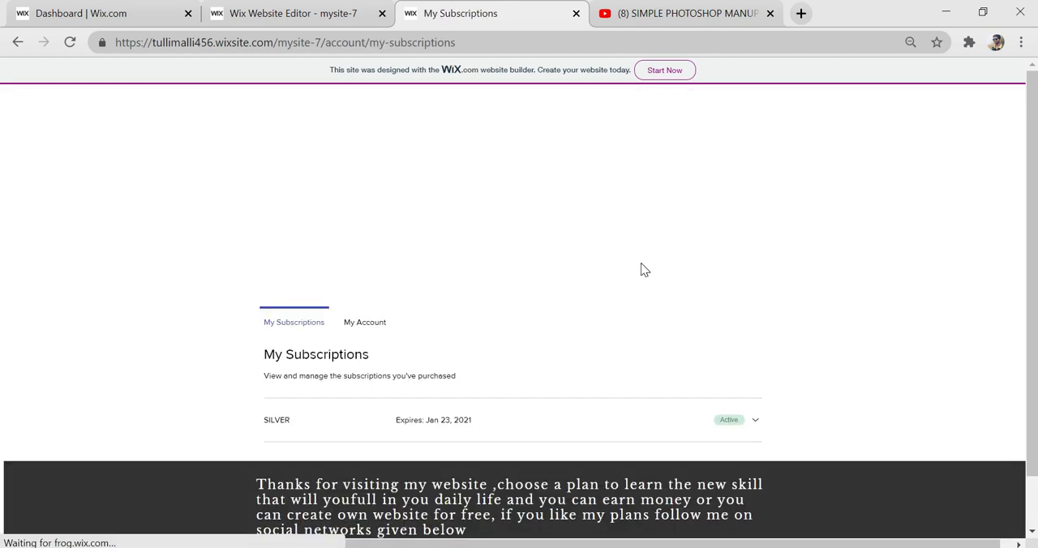
pyautogui.scroll(-1, 579, 337)
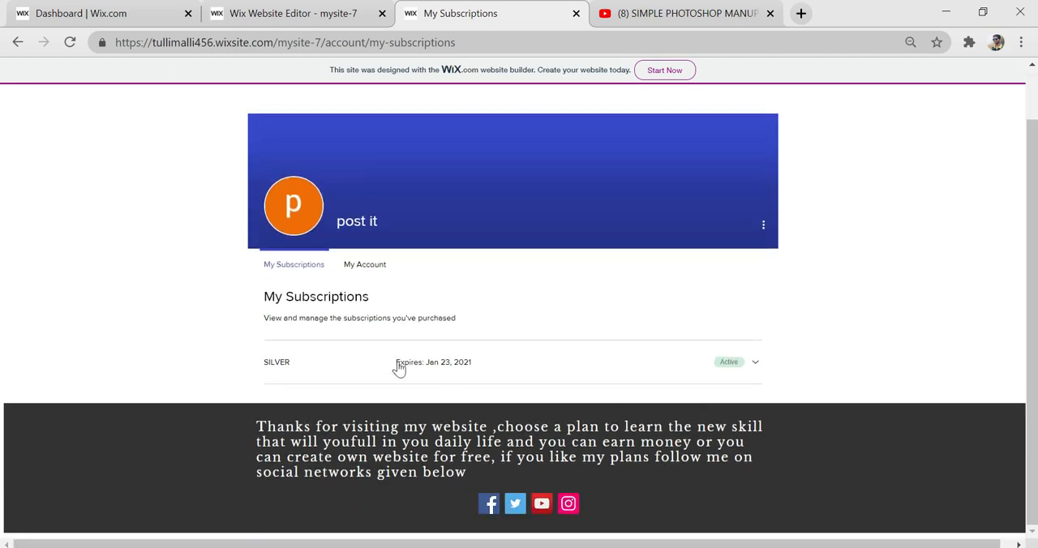
pyautogui.click(755, 364)
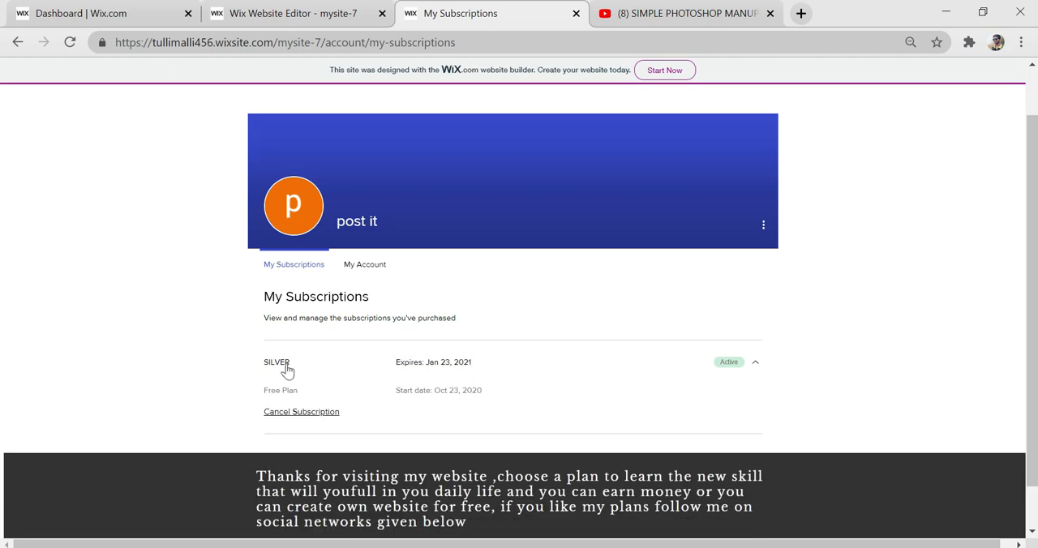
pyautogui.scroll(2, 473, 328)
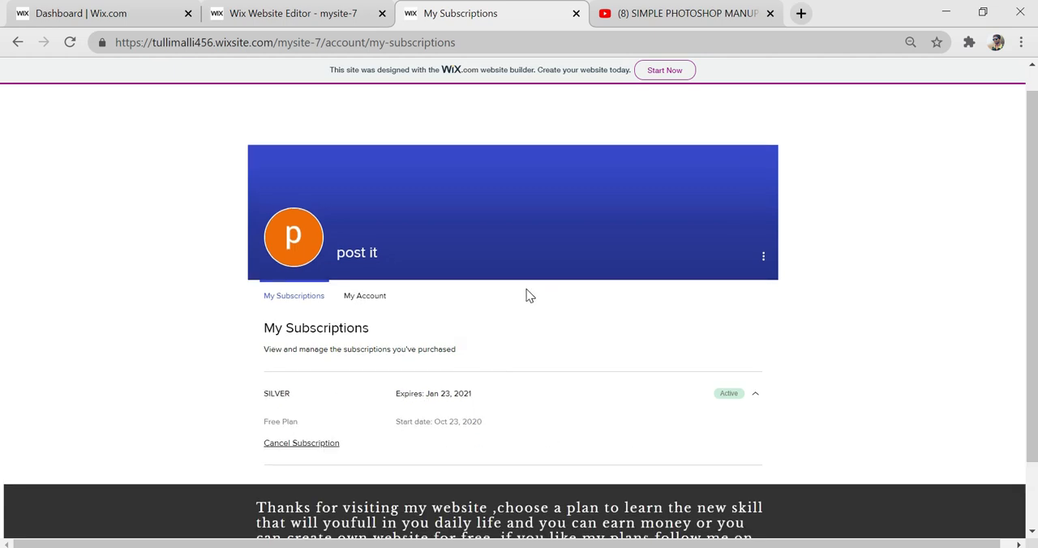
# - Close the live site and, in the editor, copy the Home page's header elements onto the My Account member page
pyautogui.hotkey('ctrl', 'w')
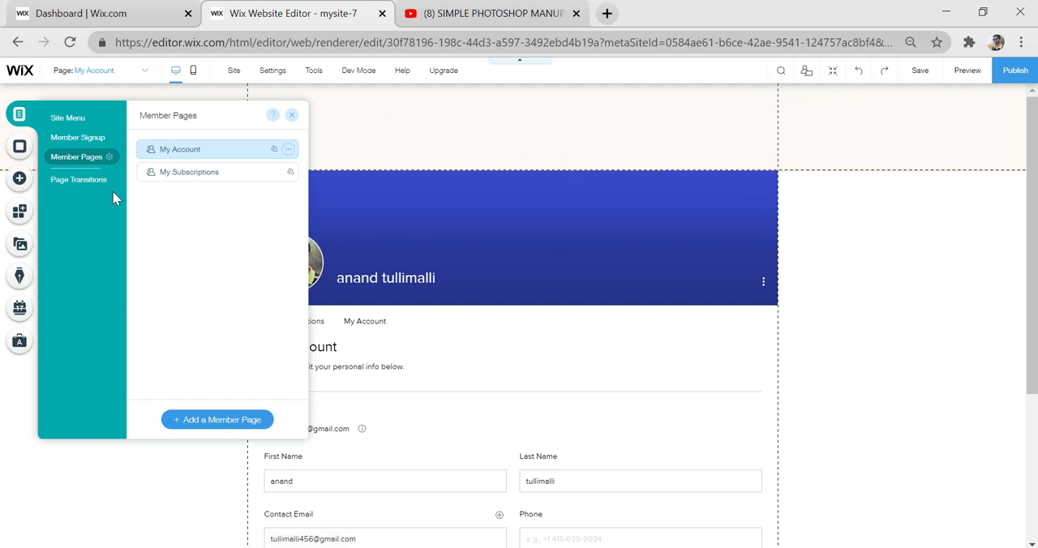
pyautogui.click(166, 179)
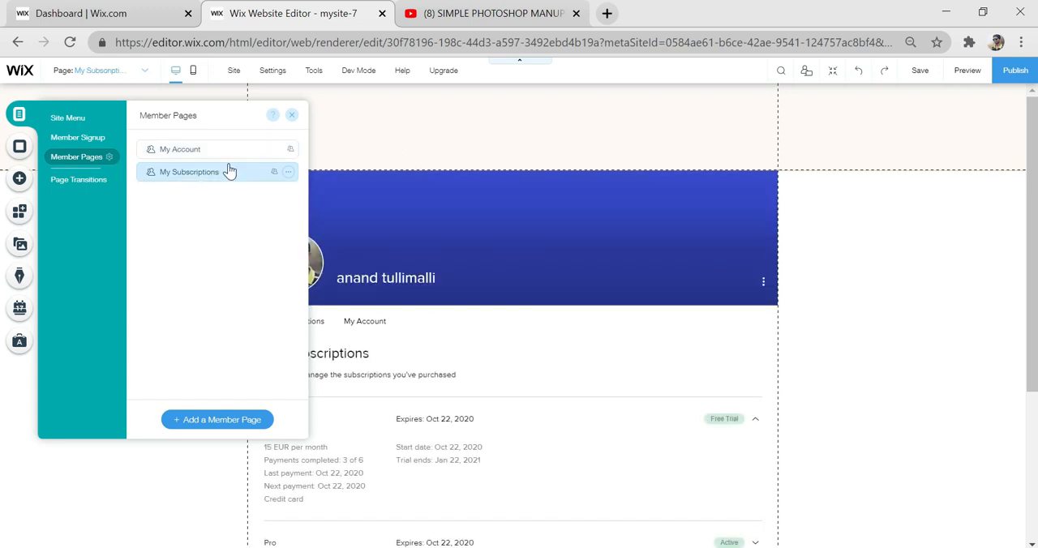
pyautogui.click(67, 118)
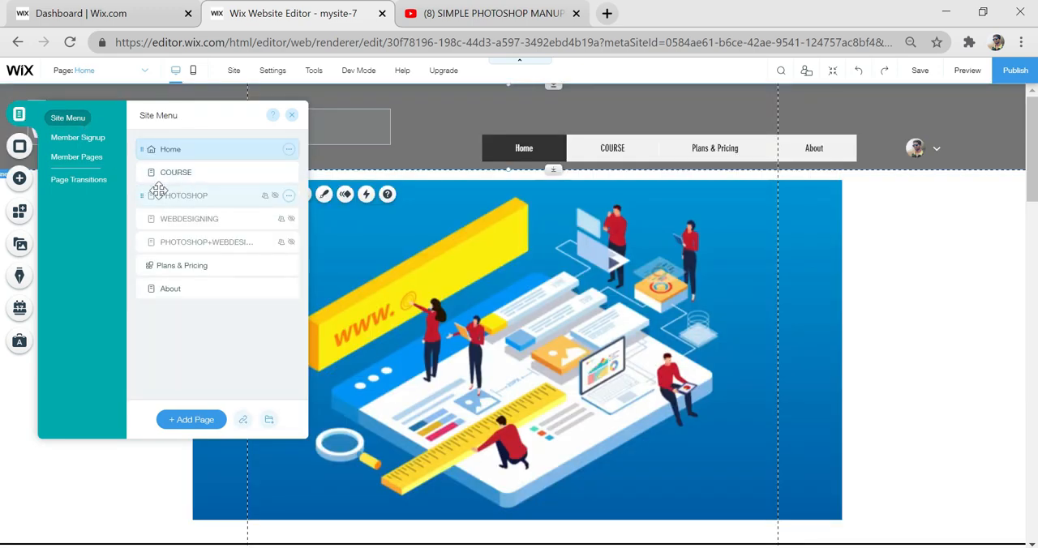
pyautogui.click(95, 159)
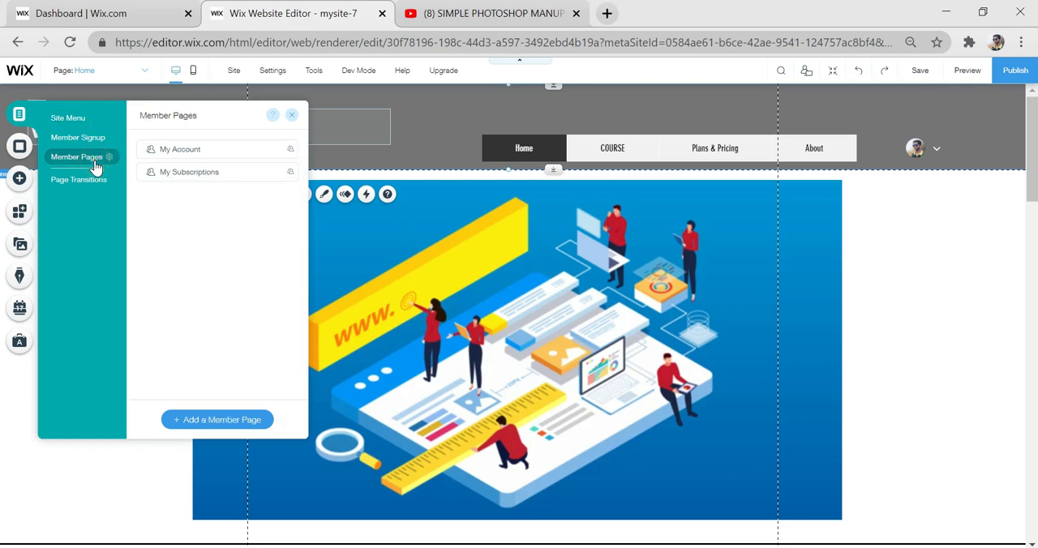
pyautogui.click(192, 155)
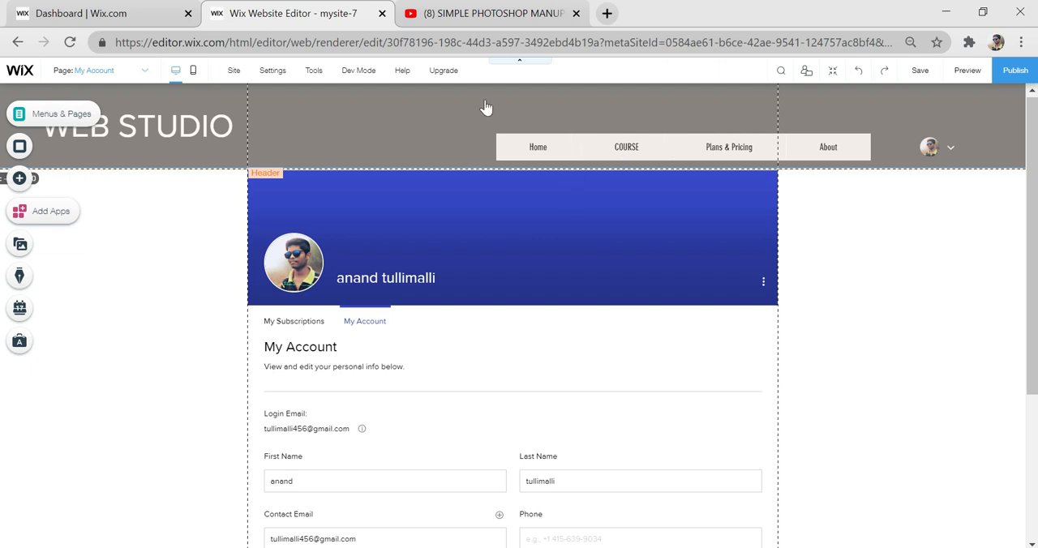
pyautogui.click(397, 159)
pyautogui.click(939, 304)
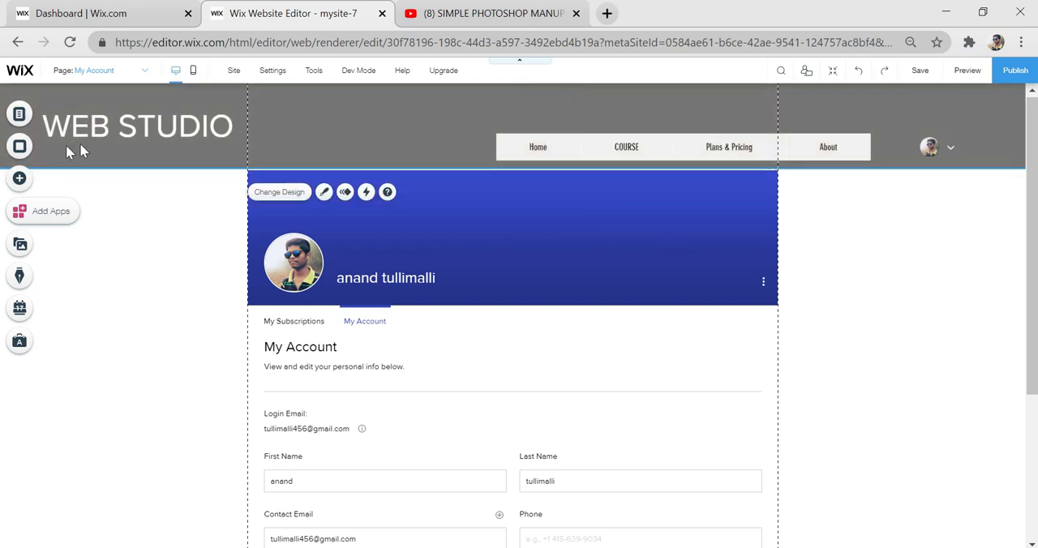
# - Add the same WEB STUDIO header, navigation menu and login bar to the My Subscriptions member page
pyautogui.click(23, 118)
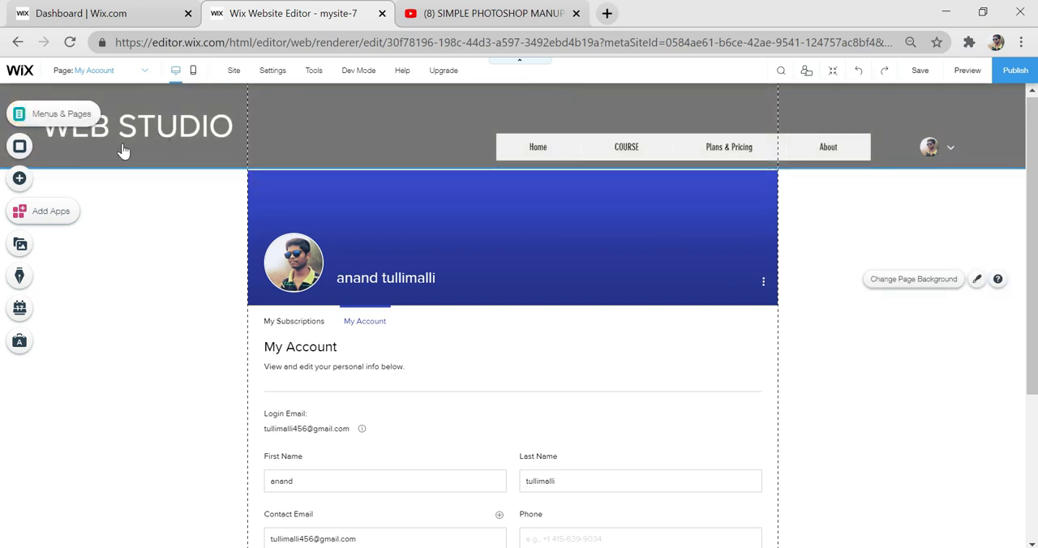
pyautogui.click(187, 172)
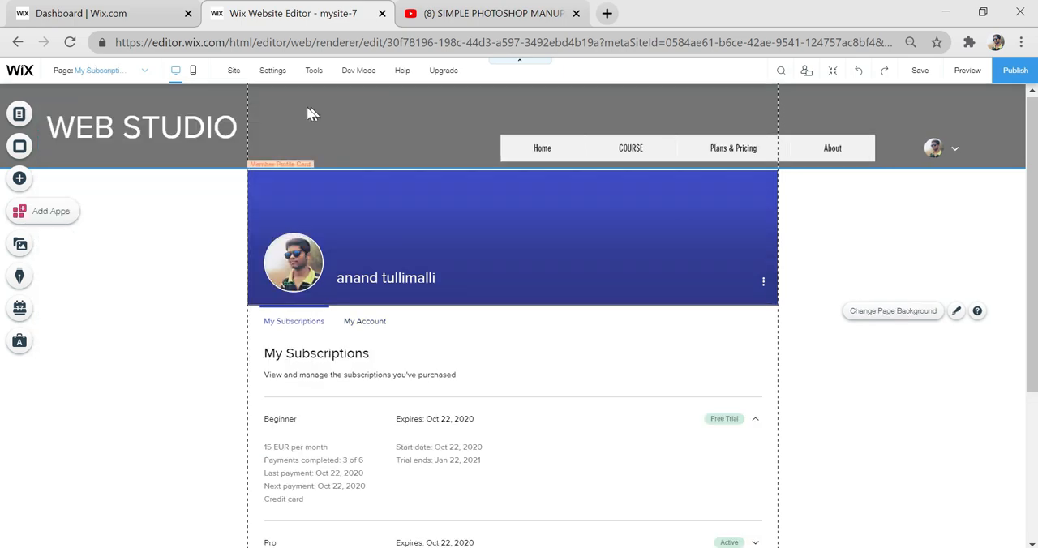
# - Open the COURSE page from the site pages for editing
pyautogui.click(17, 115)
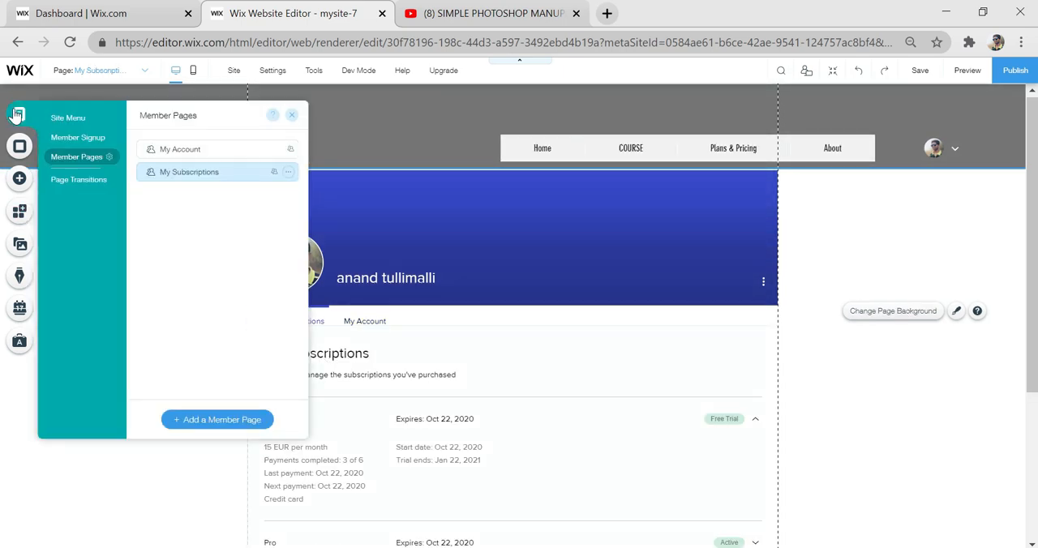
pyautogui.click(59, 126)
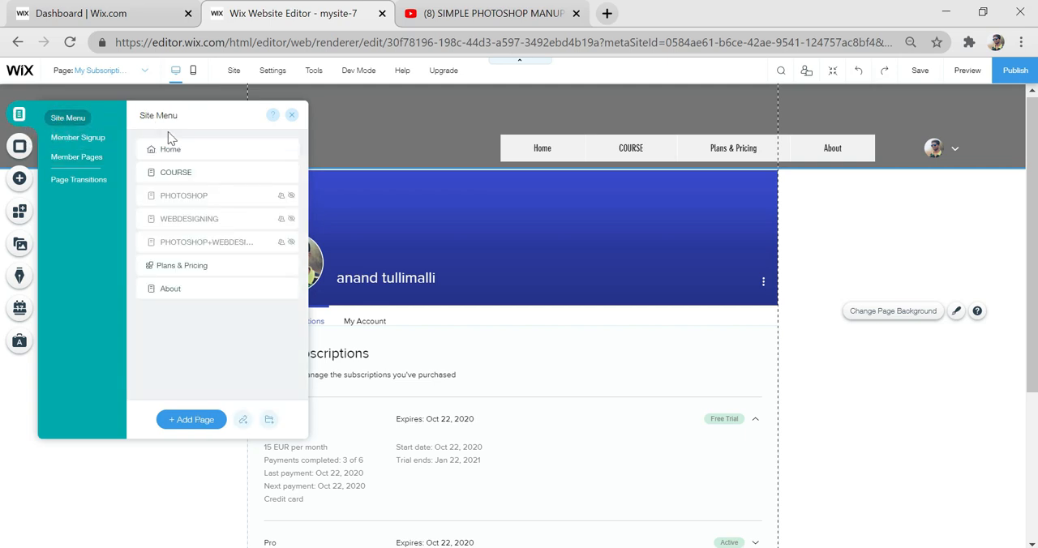
pyautogui.click(185, 174)
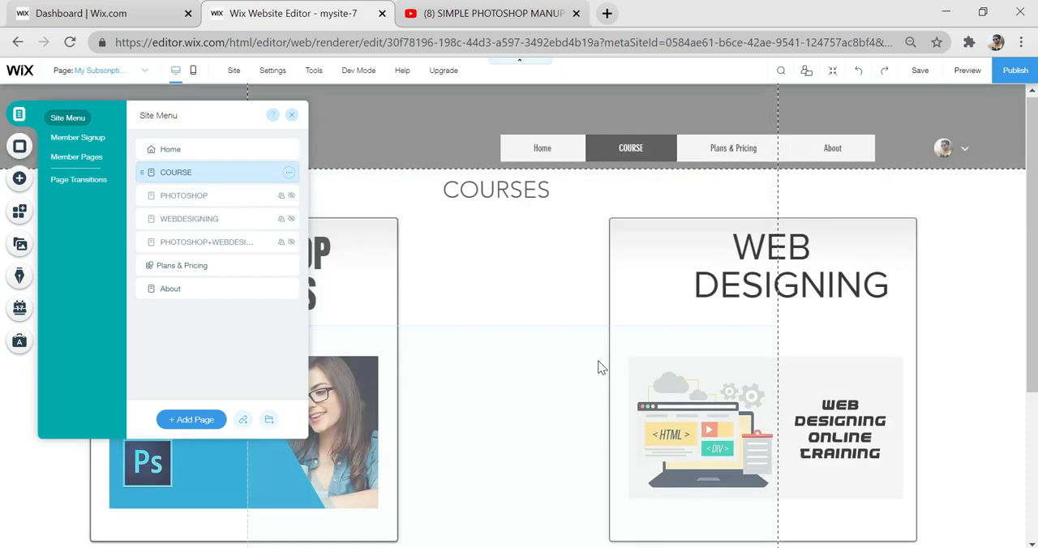
# - Add a third course box below the existing two, titled WEB DESIGNING & PHOTOSHOP VIDEOS, containing the web designing and Photoshop images
pyautogui.scroll(-2, 600, 368)
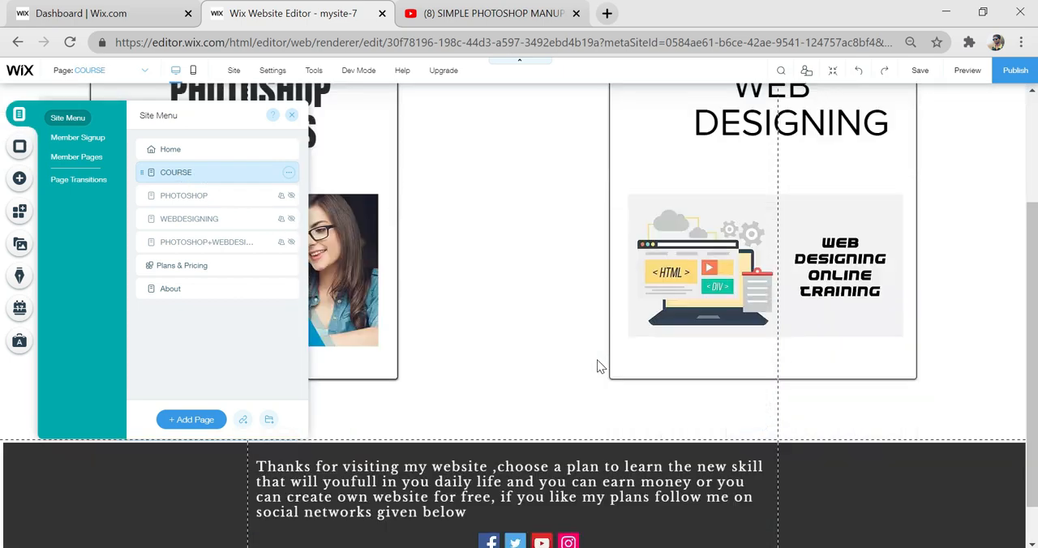
pyautogui.click(519, 446)
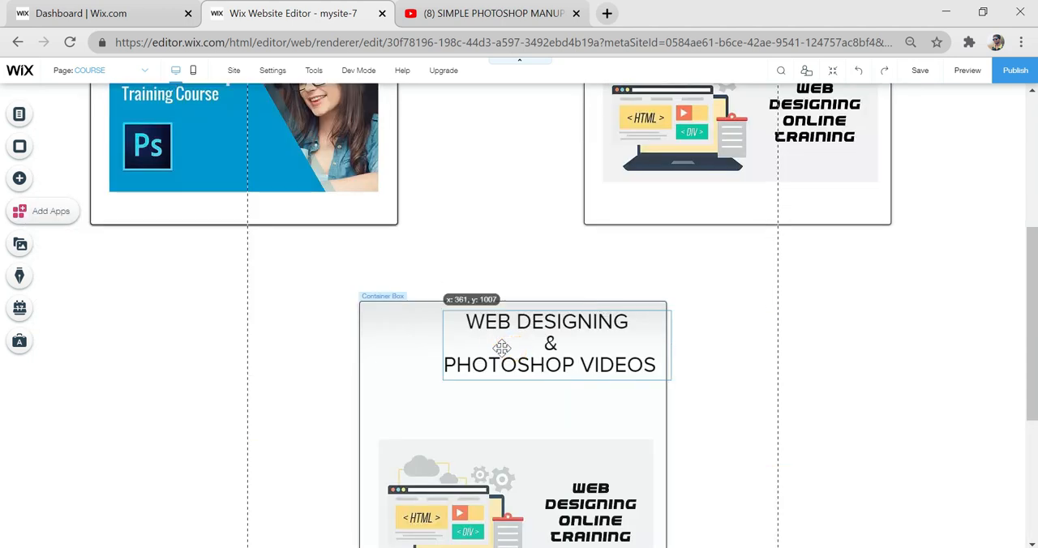
pyautogui.moveTo(502, 347); pyautogui.dragTo(472, 350)
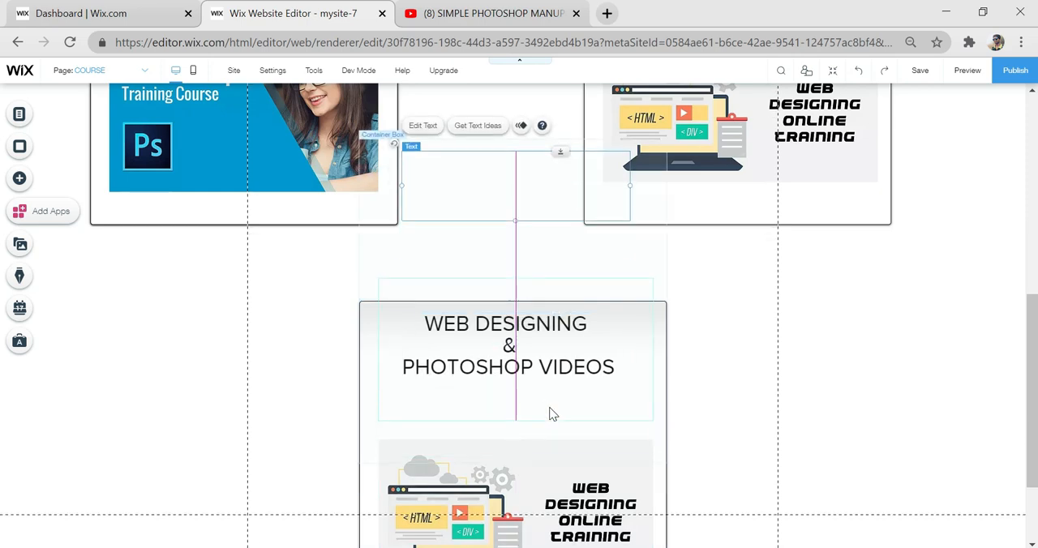
pyautogui.click(545, 414)
pyautogui.scroll(-3, 549, 412)
pyautogui.click(641, 306)
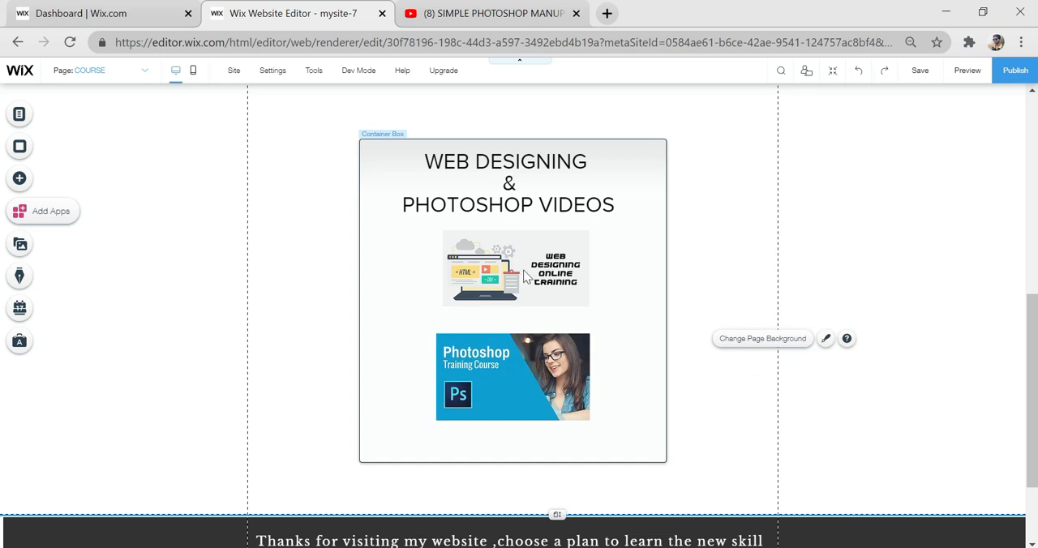
# - Link the web designing image in the combined course box to the PHOTOSHOP+WEBDESIGNING page, opening in the current window
pyautogui.click(524, 274)
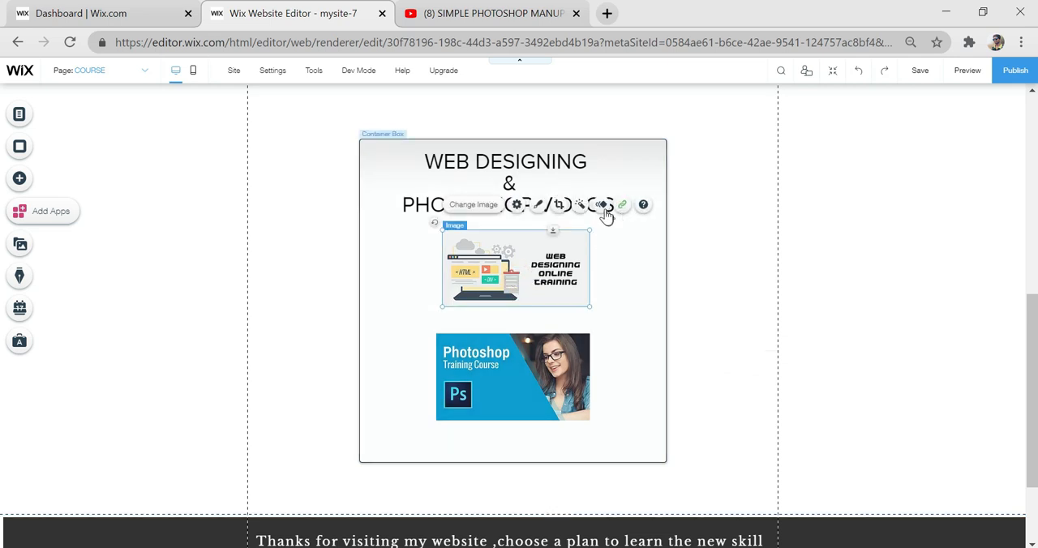
pyautogui.click(620, 205)
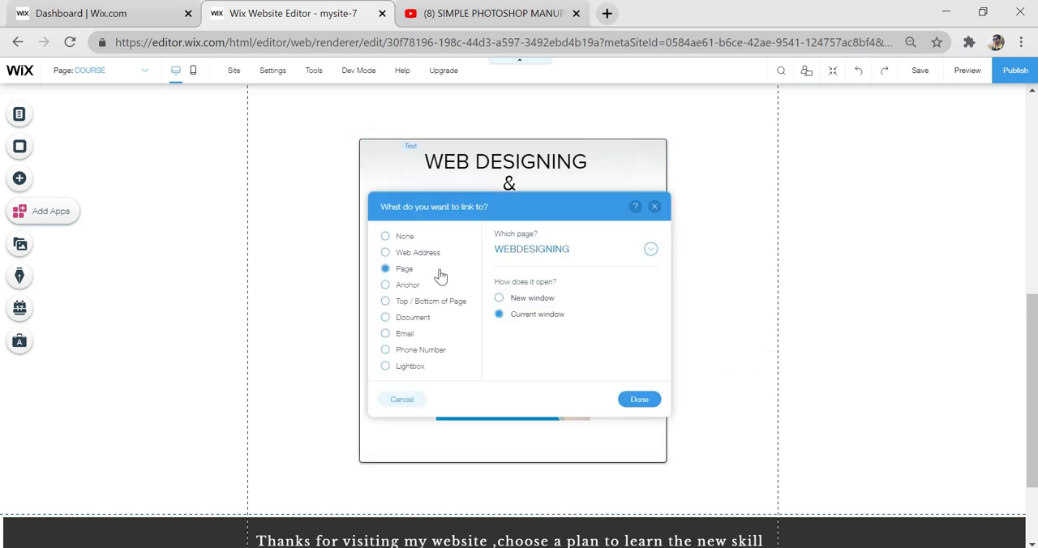
pyautogui.click(526, 258)
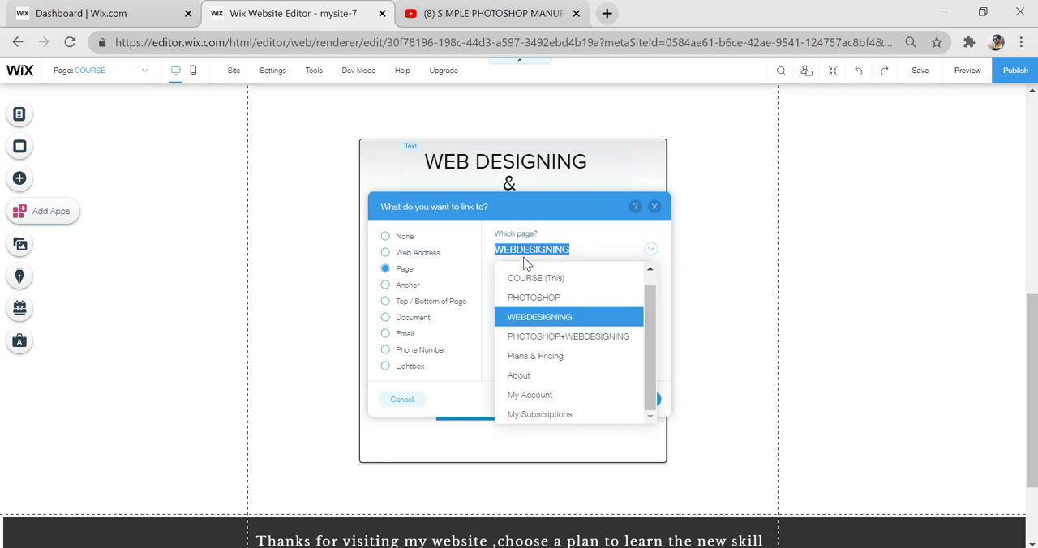
pyautogui.click(556, 344)
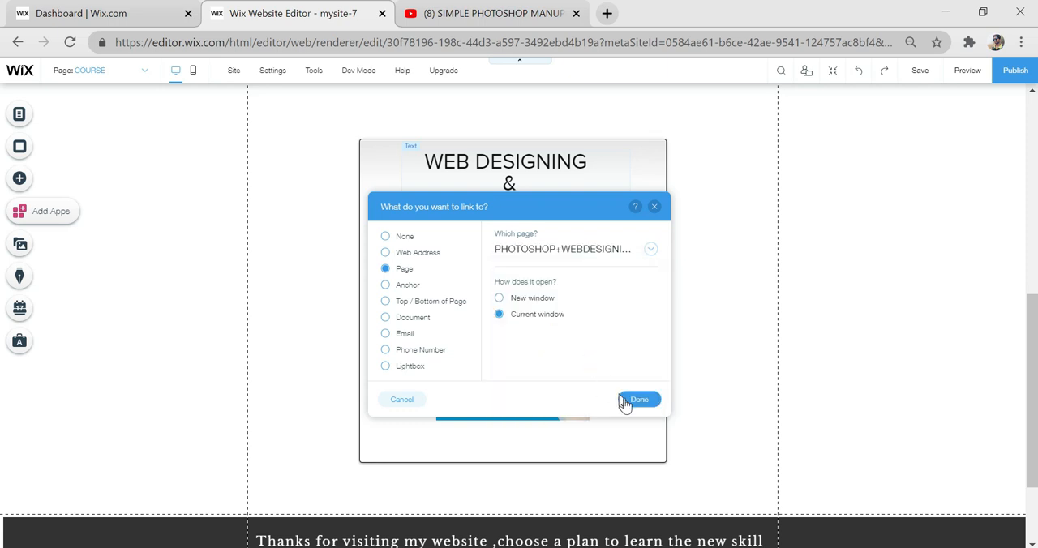
pyautogui.click(640, 401)
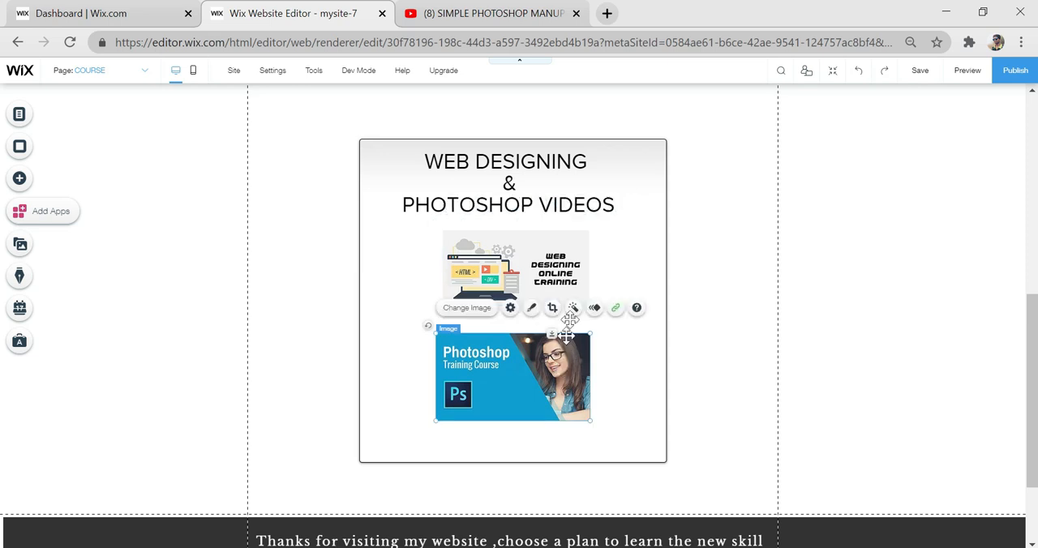
# - Link the Photoshop image in the combined course box to the PHOTOSHOP+WEBDESIGNING page, opening in the current window
pyautogui.click(615, 312)
pyautogui.click(559, 252)
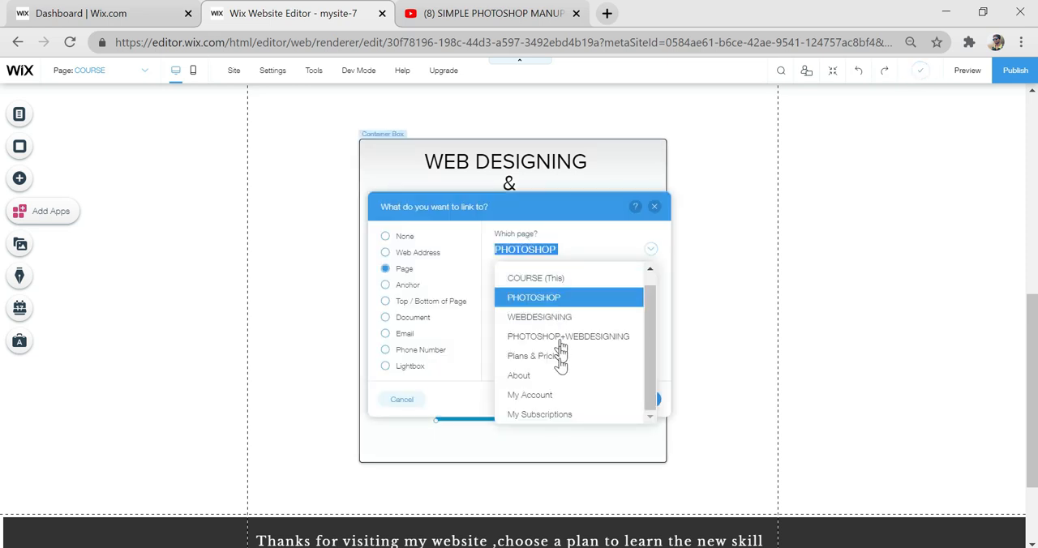
pyautogui.click(568, 336)
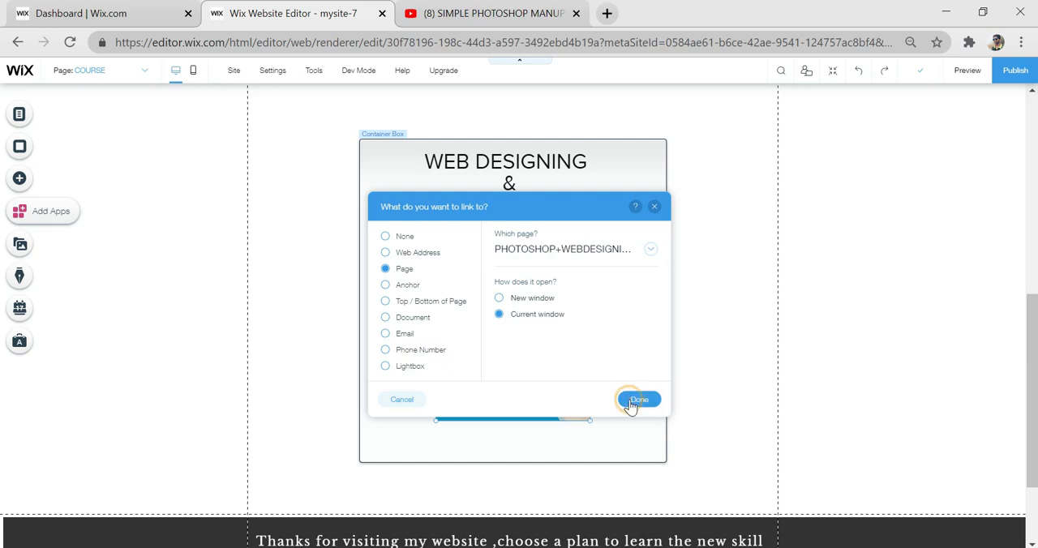
pyautogui.click(637, 398)
pyautogui.click(741, 340)
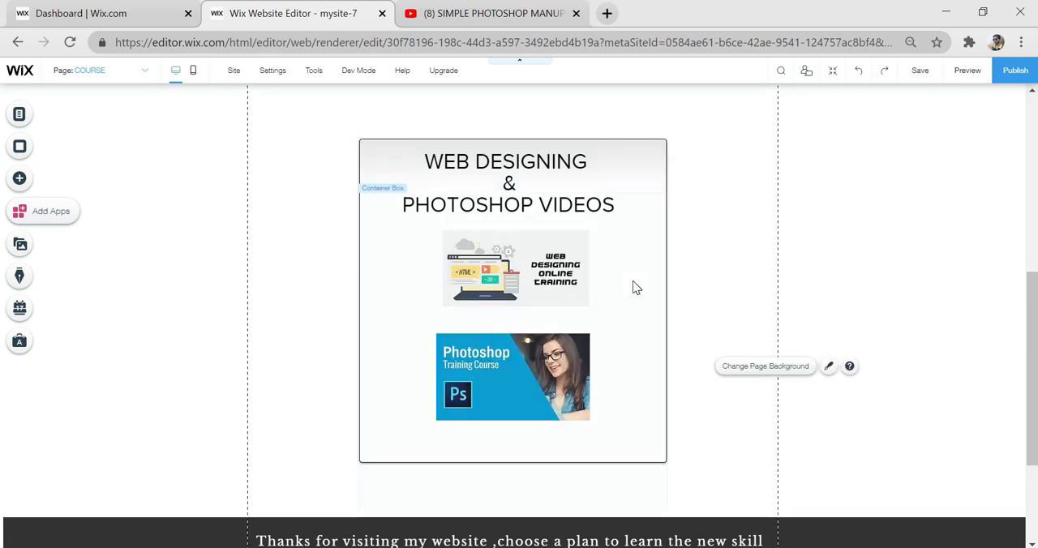
# - Publish the changes and view the combined course box on the live COURSE page
pyautogui.scroll(1, 636, 288)
pyautogui.scroll(3, 635, 288)
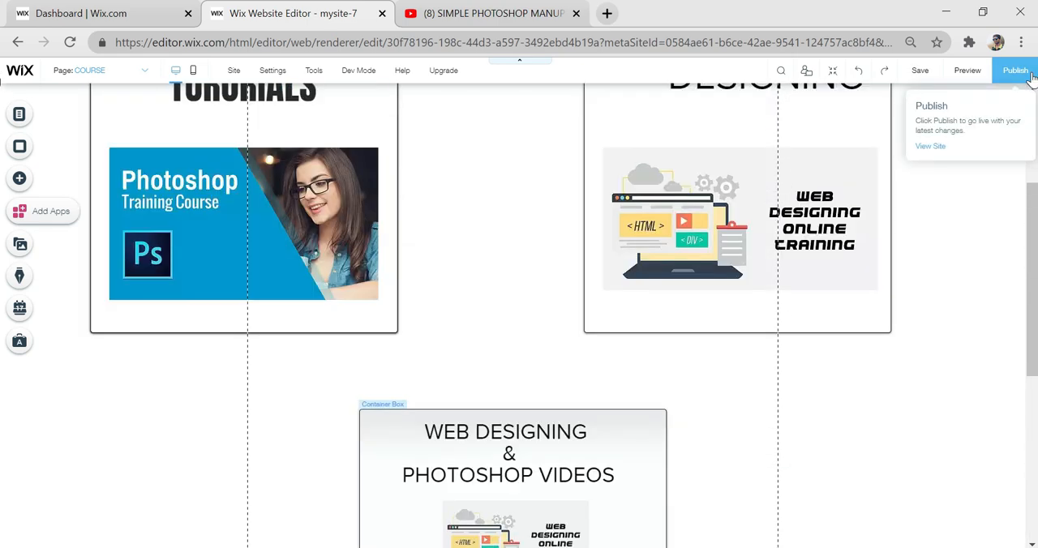
pyautogui.click(931, 146)
pyautogui.scroll(-5, 595, 255)
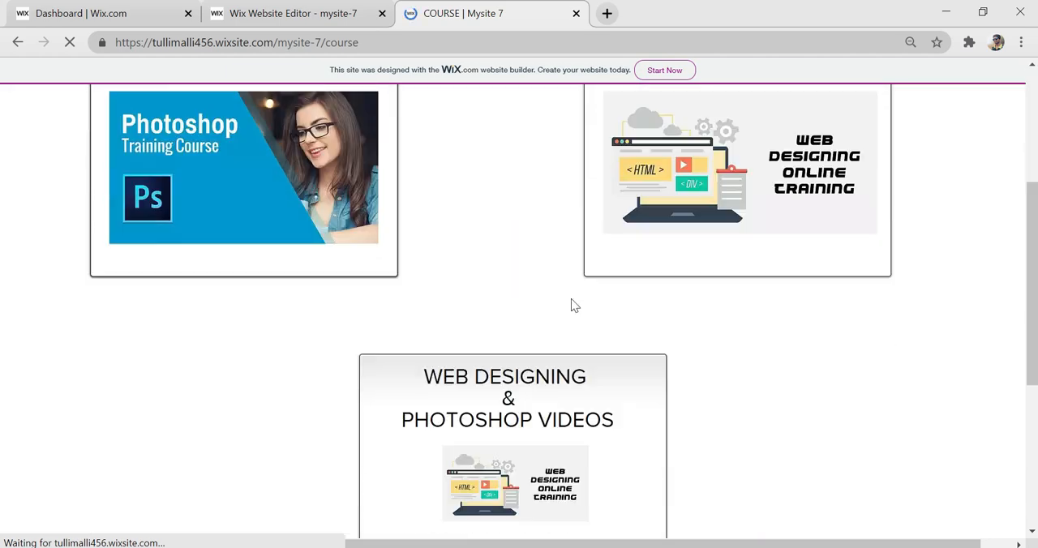
pyautogui.scroll(-2, 465, 169)
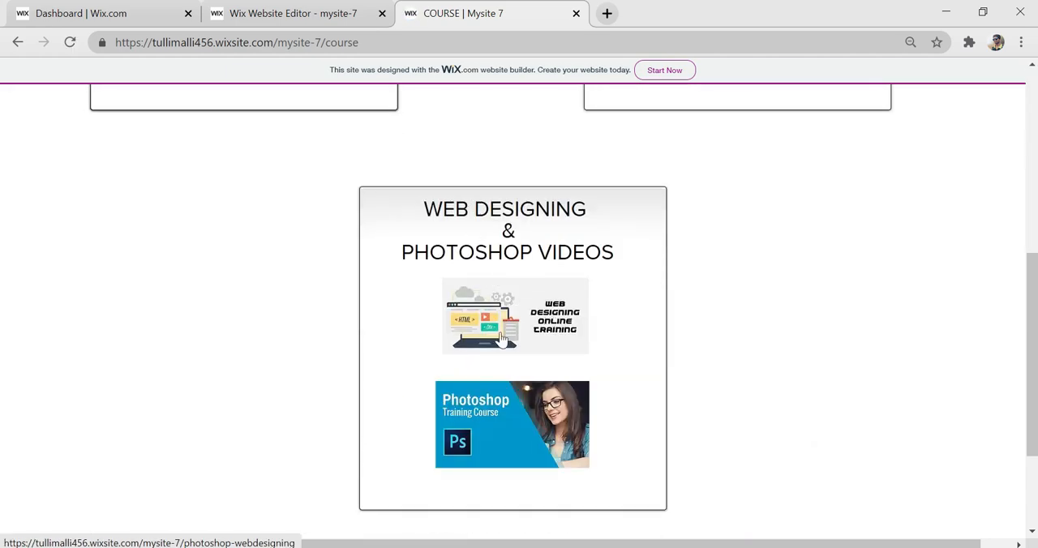
# - Test the combined course's access by following its web designing image, and look over the page that loads
pyautogui.click(519, 312)
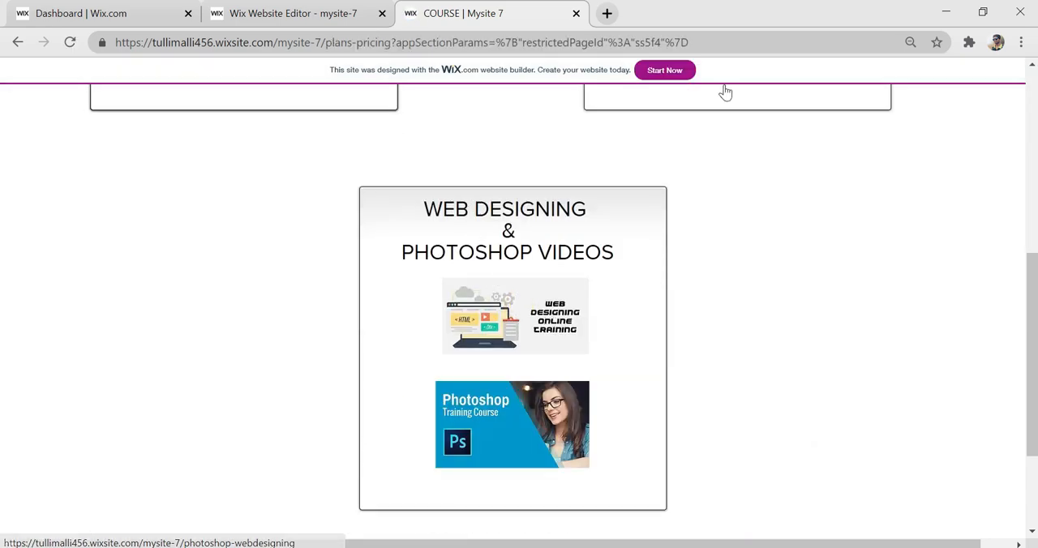
pyautogui.scroll(2, 827, 269)
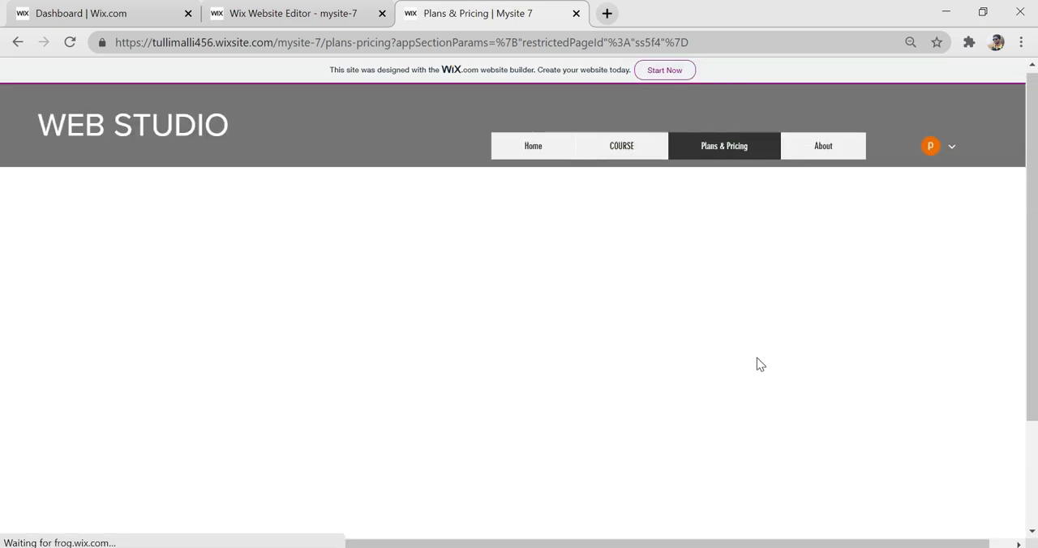
pyautogui.scroll(-2, 757, 363)
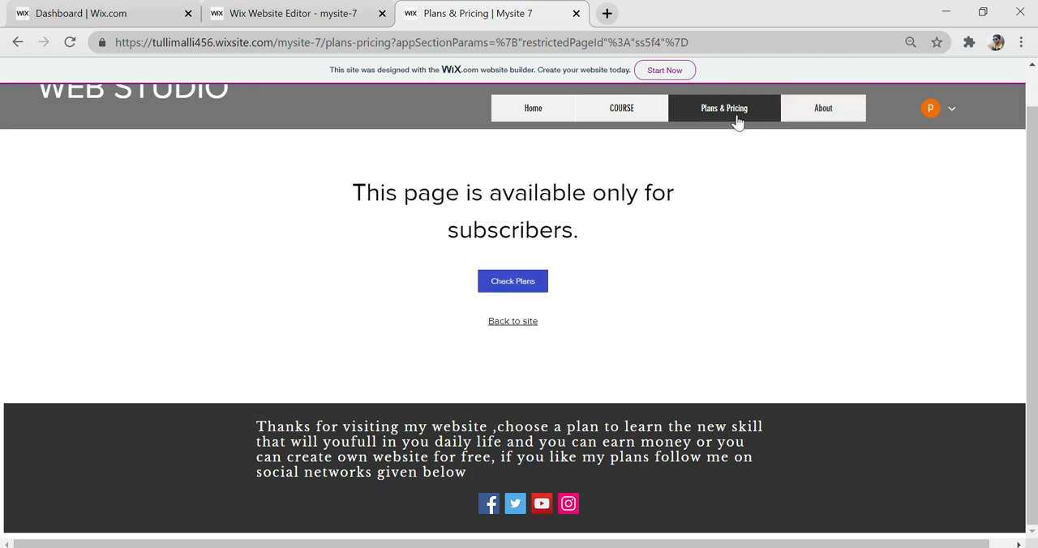
pyautogui.scroll(1, 609, 231)
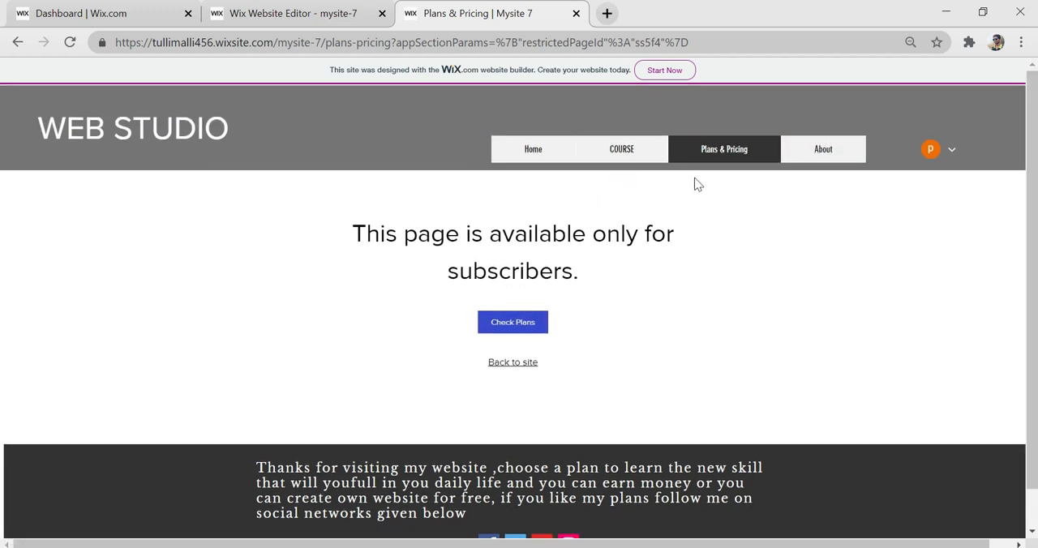
# - Open the member's My Subscriptions page on the live site and review the subscription listed there
pyautogui.click(947, 162)
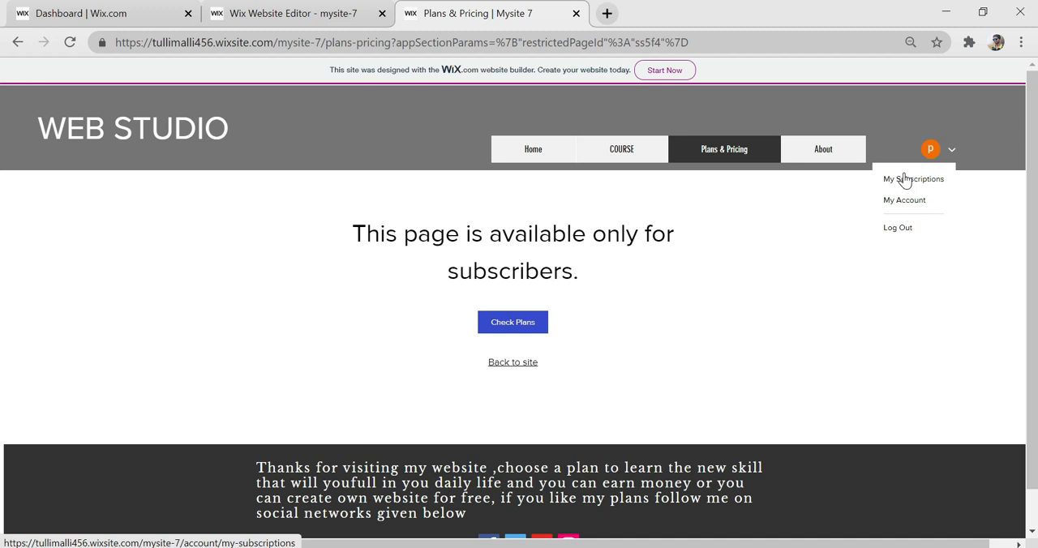
pyautogui.click(905, 180)
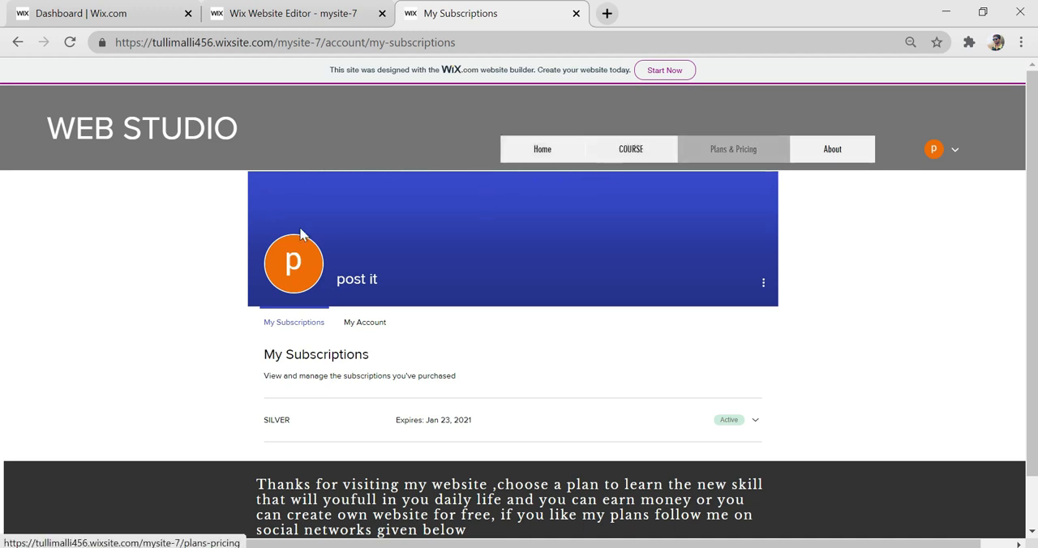
pyautogui.scroll(-1, 510, 294)
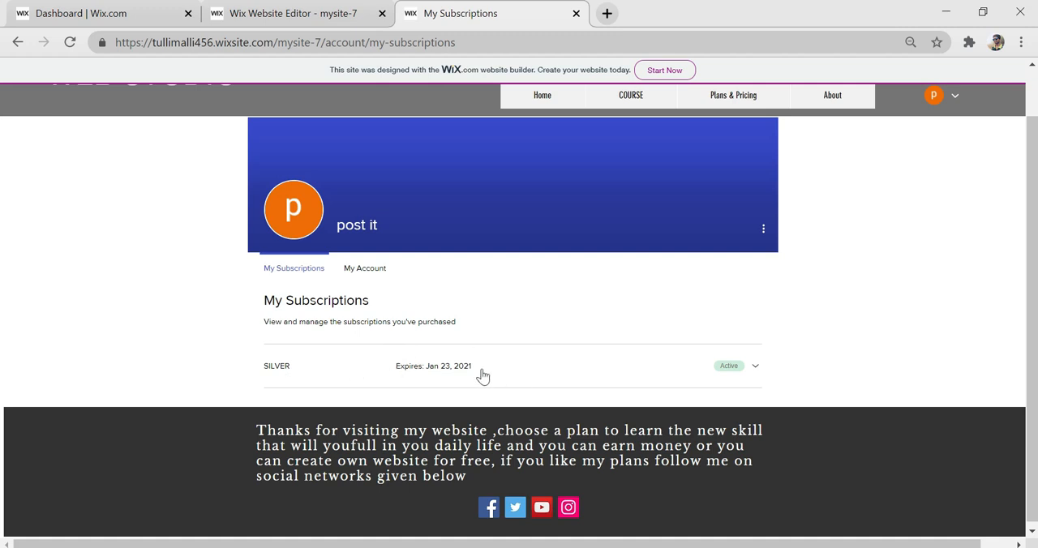
pyautogui.scroll(1, 507, 352)
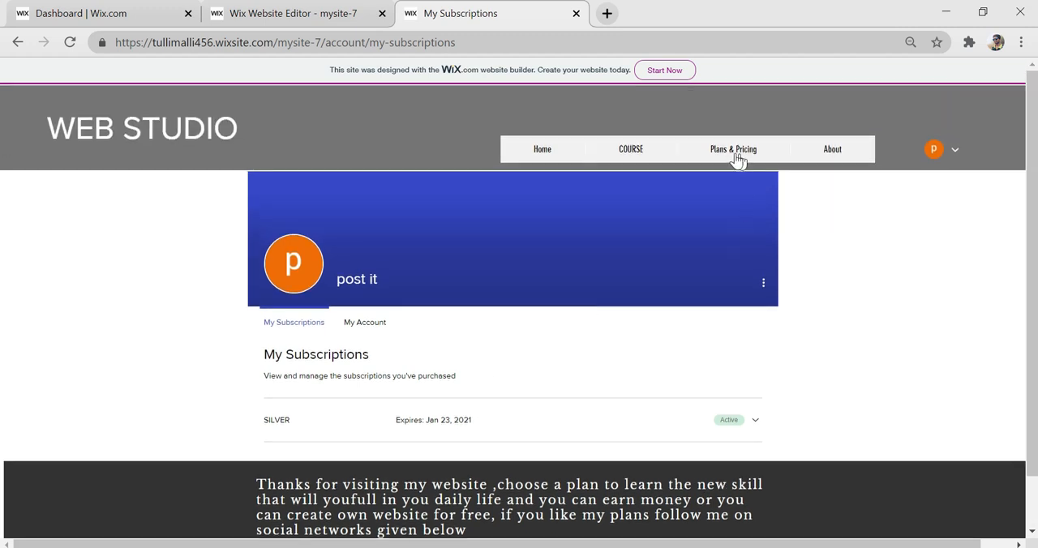
# - Return to the COURSE page, open the Photoshop course through its image and look through its training videos
pyautogui.click(629, 152)
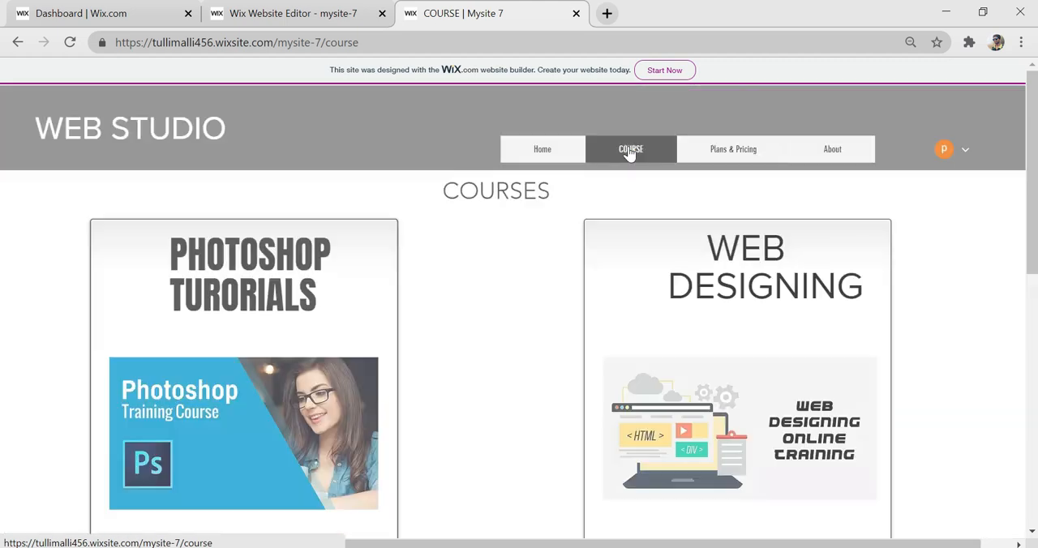
pyautogui.scroll(-1, 294, 372)
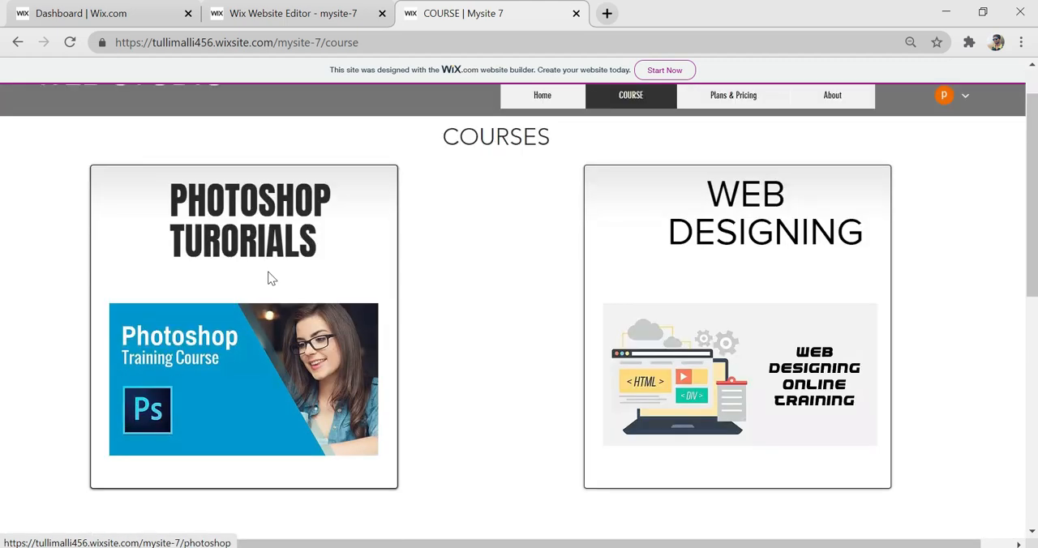
pyautogui.click(285, 369)
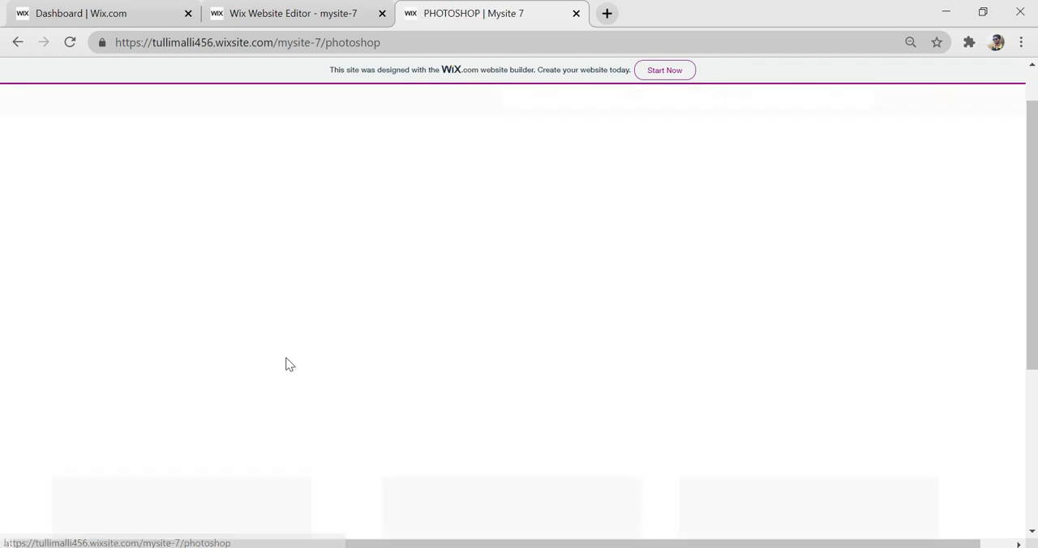
pyautogui.scroll(-4, 521, 294)
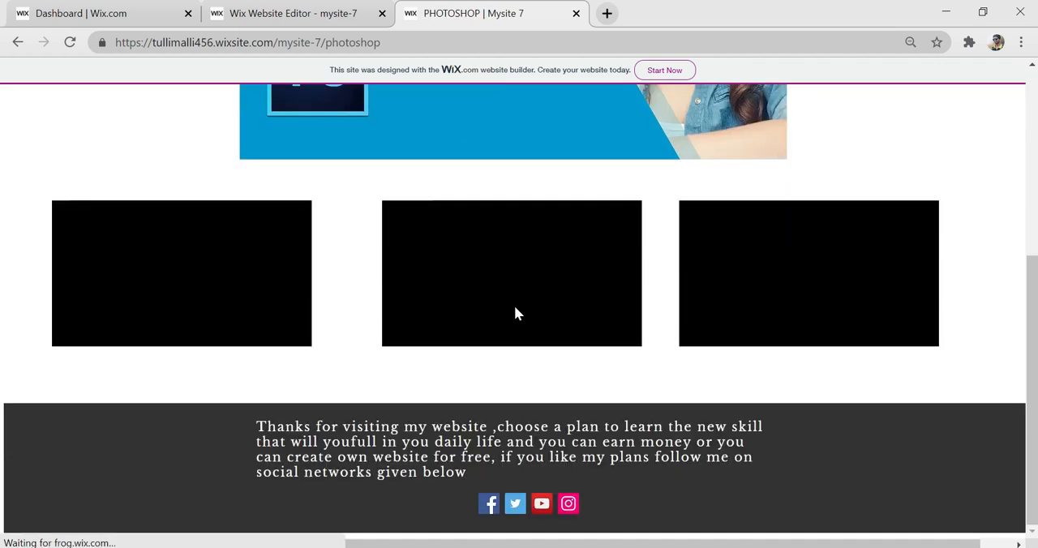
pyautogui.scroll(1, 486, 322)
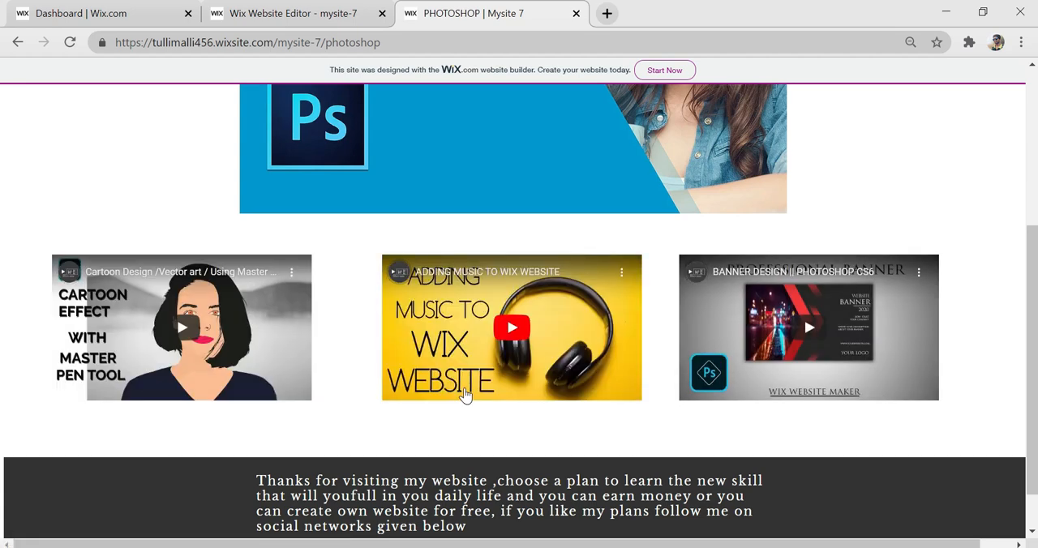
pyautogui.scroll(4, 465, 394)
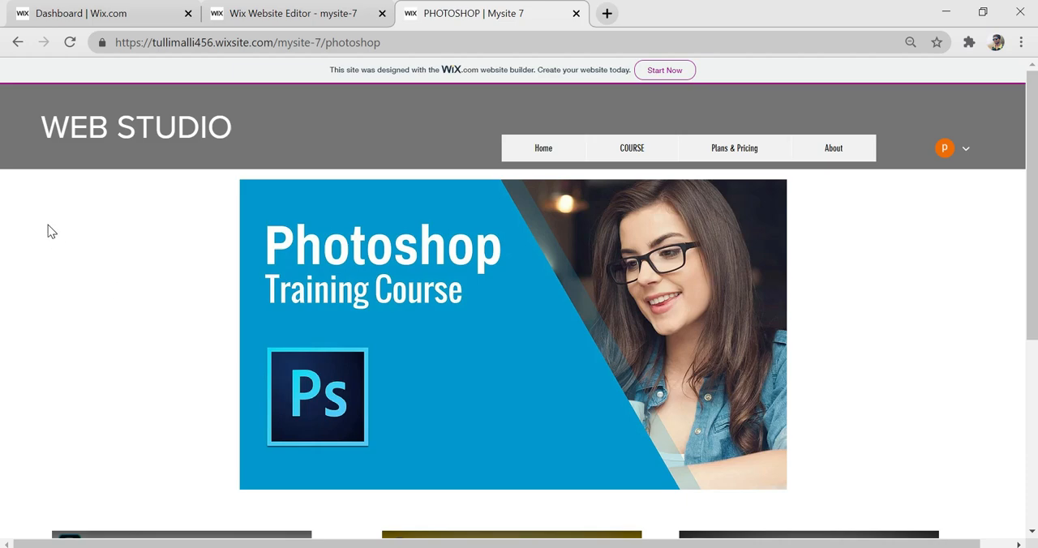
pyautogui.scroll(-1, 862, 458)
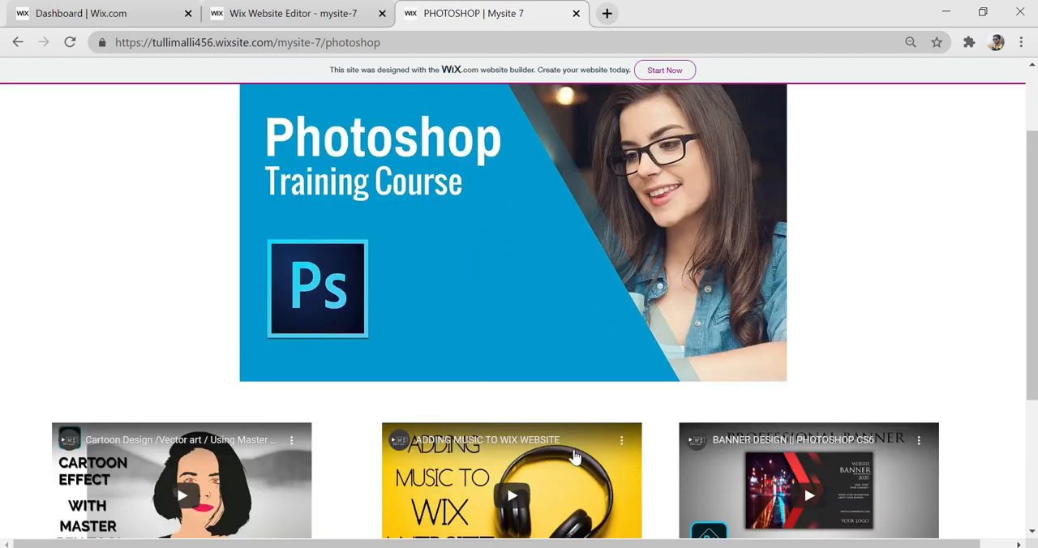
pyautogui.scroll(1, 636, 397)
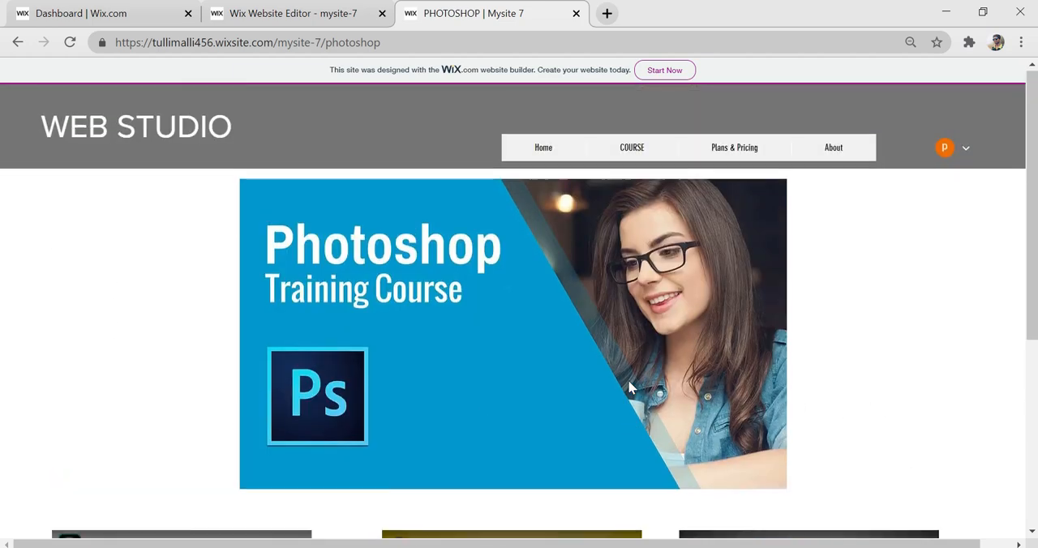
# - Go to the live Home page and review the OUR PACKAGES section
pyautogui.click(538, 150)
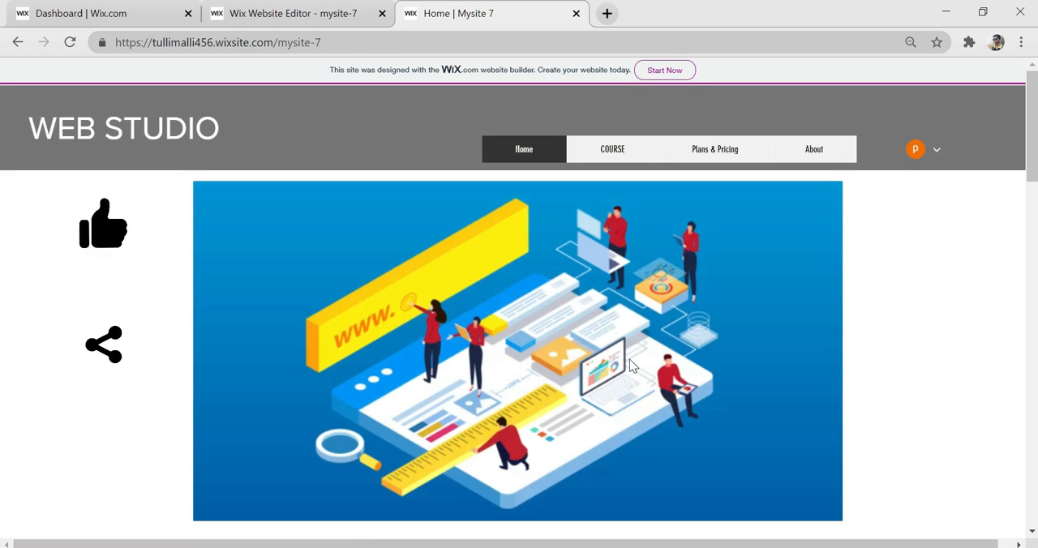
pyautogui.scroll(-3, 581, 361)
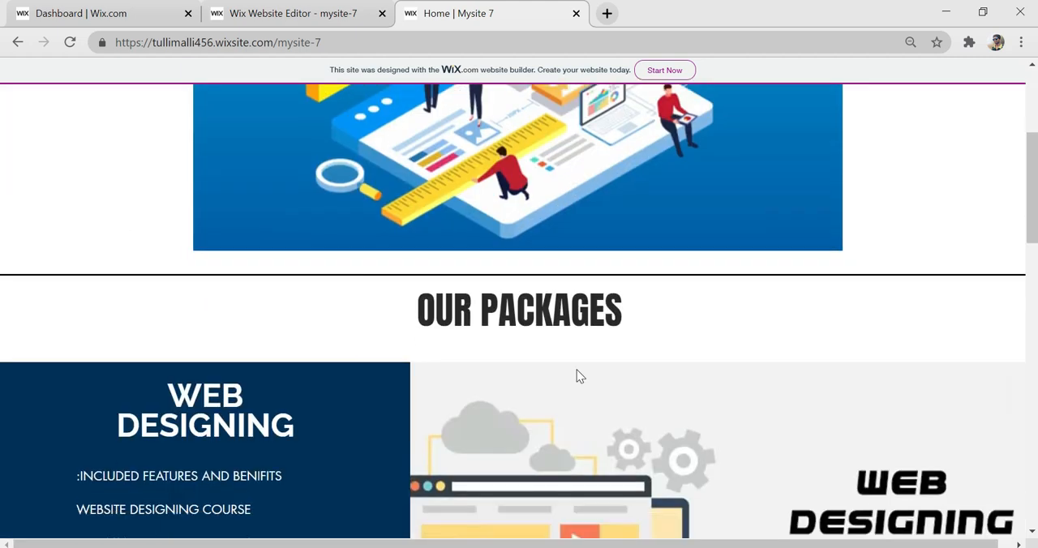
pyautogui.scroll(-1, 577, 373)
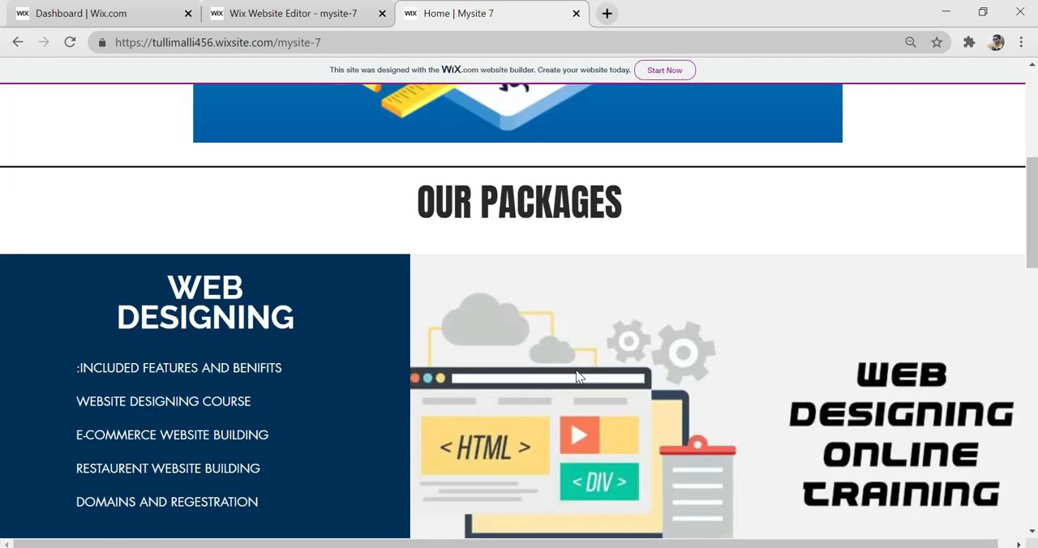